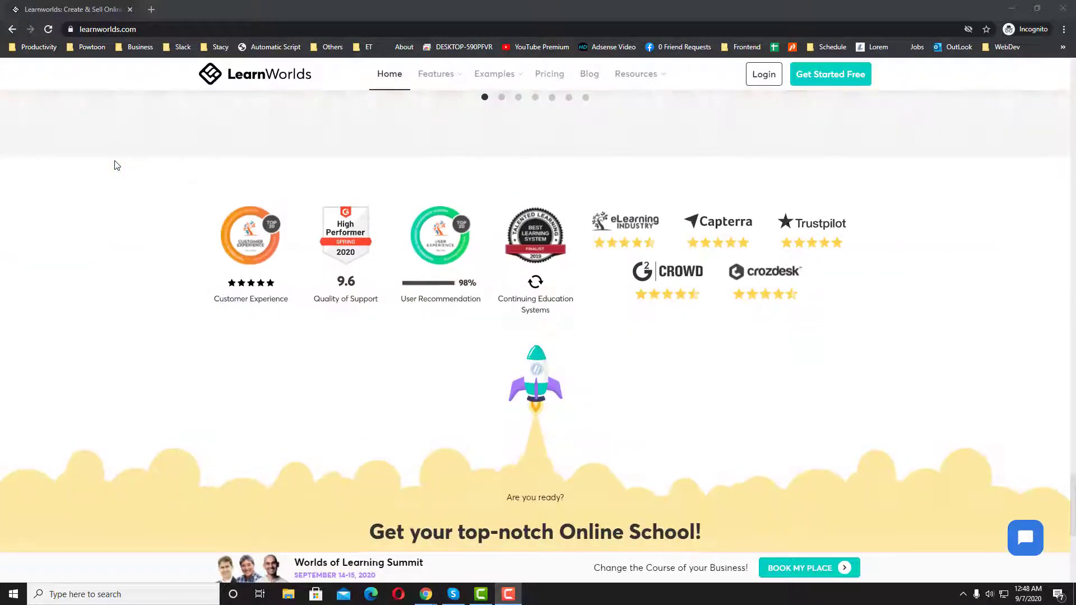
# Open the LearnWorlds pricing page and review the yearly plans and the additional services listed beneath them.
pyautogui.click(549, 74)
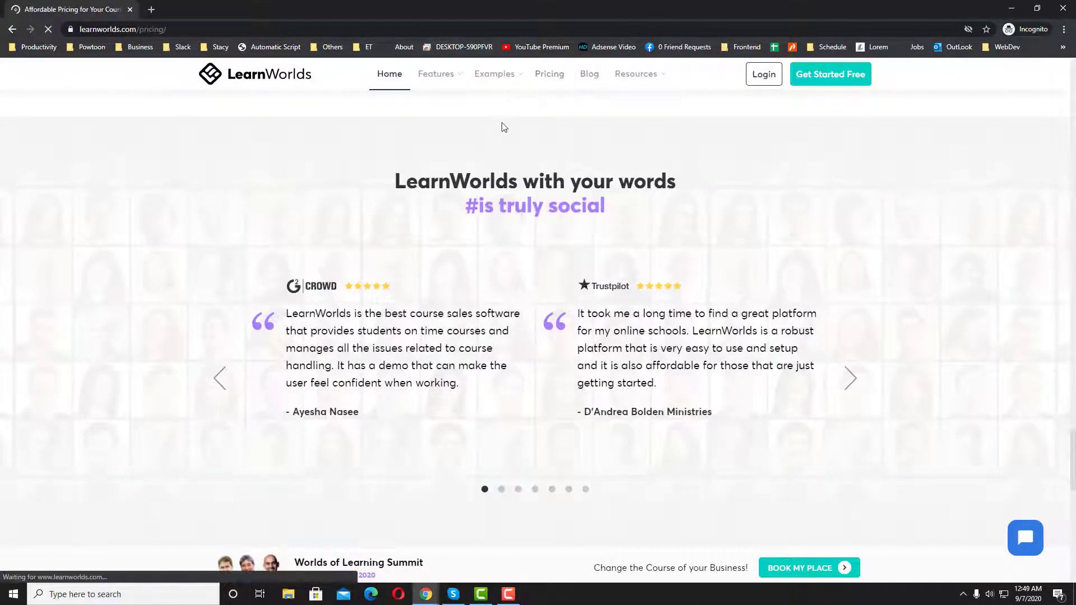
pyautogui.scroll(-5, 503, 128)
pyautogui.scroll(3, 504, 128)
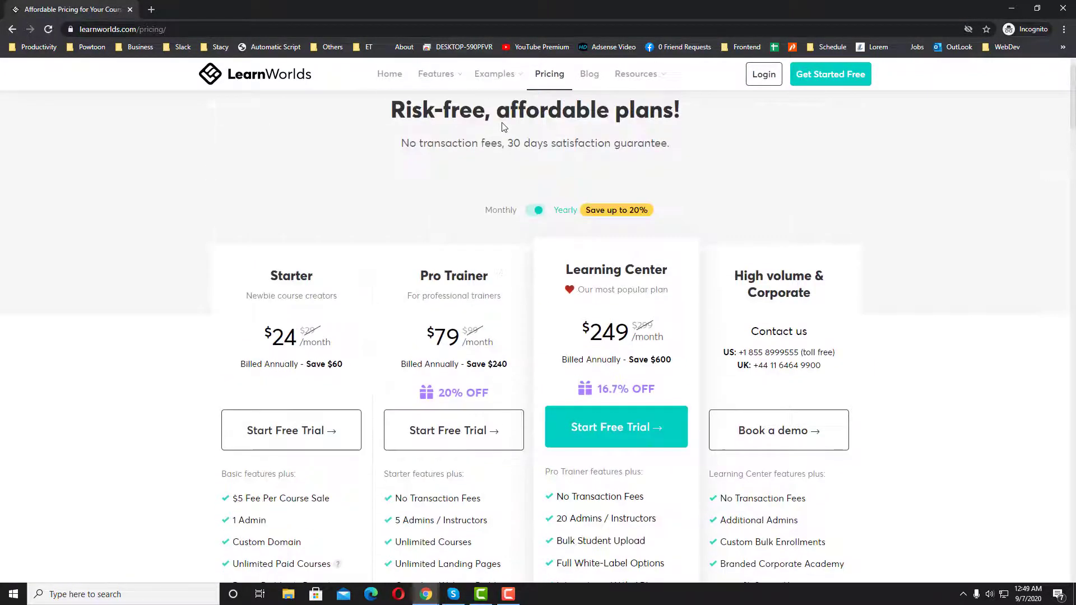
pyautogui.scroll(-2, 503, 127)
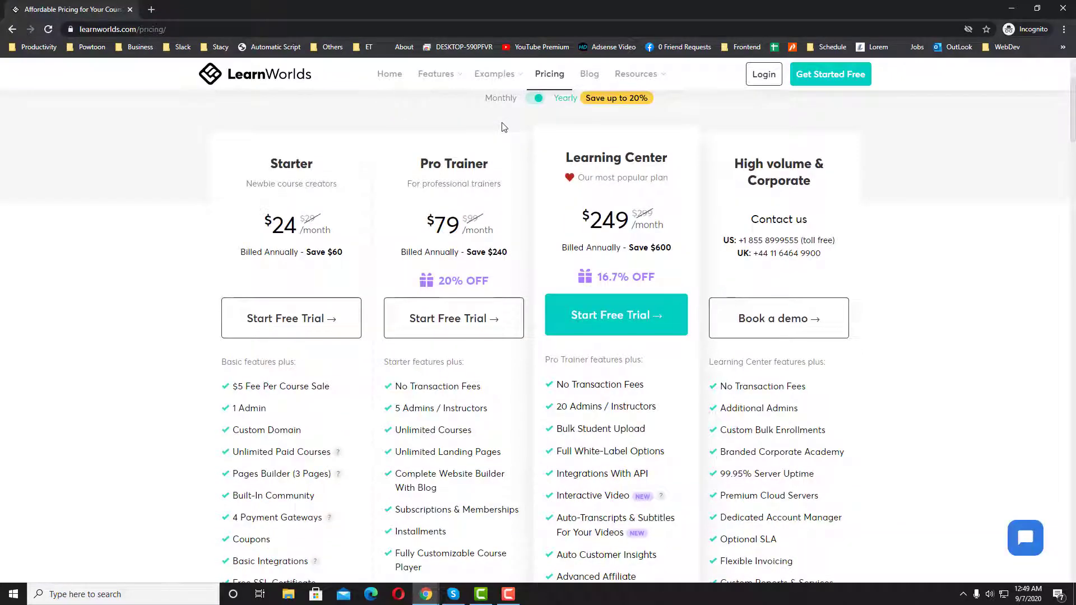
pyautogui.scroll(3, 503, 127)
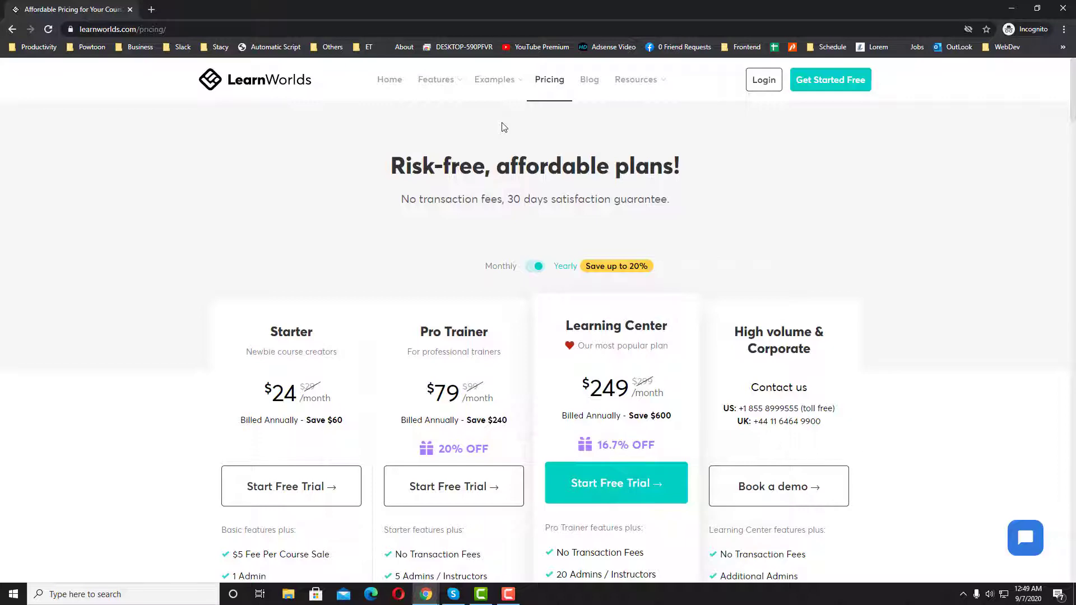
pyautogui.scroll(-5, 503, 127)
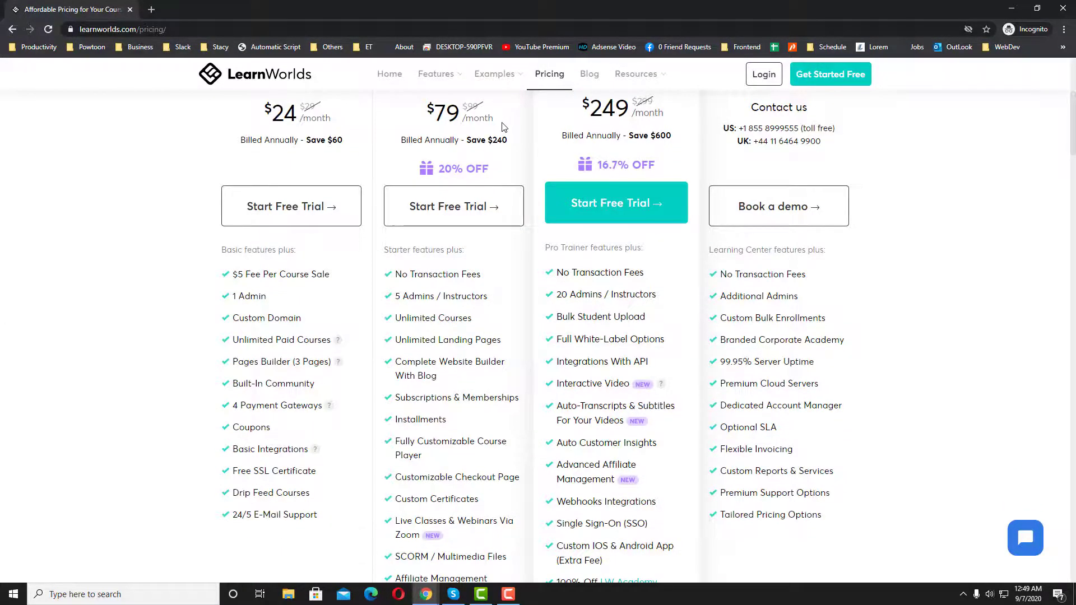
pyautogui.scroll(5, 503, 127)
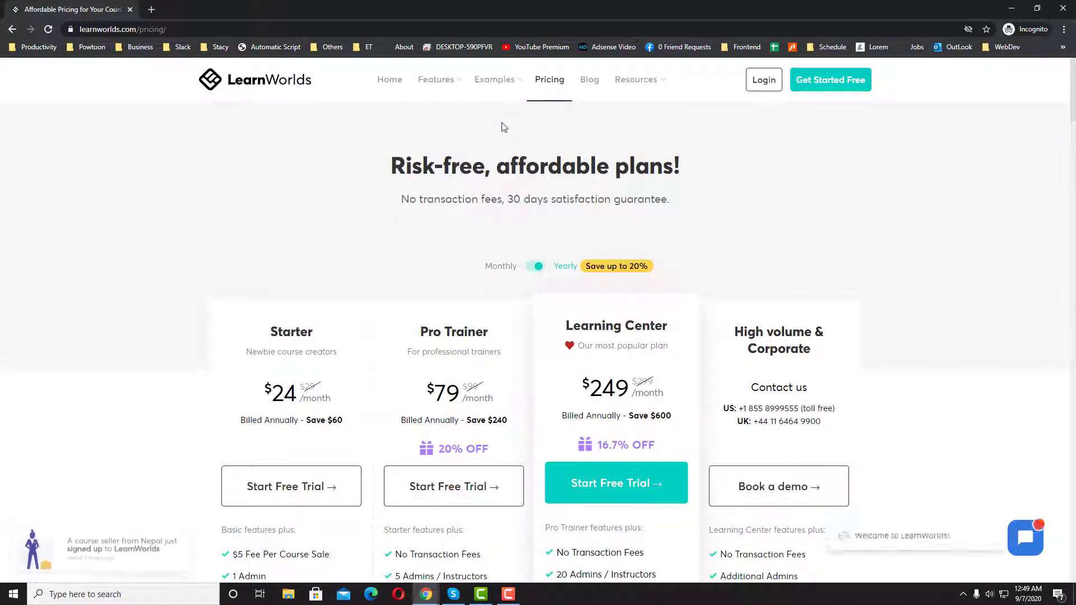
pyautogui.scroll(-2, 499, 133)
pyautogui.scroll(-20, 499, 134)
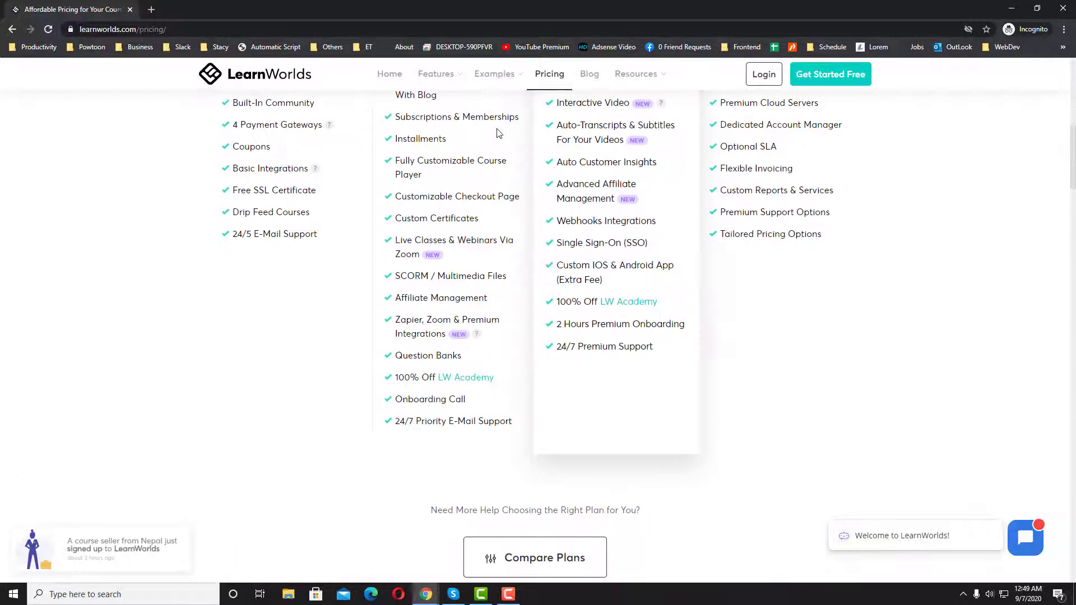
pyautogui.scroll(-14, 499, 133)
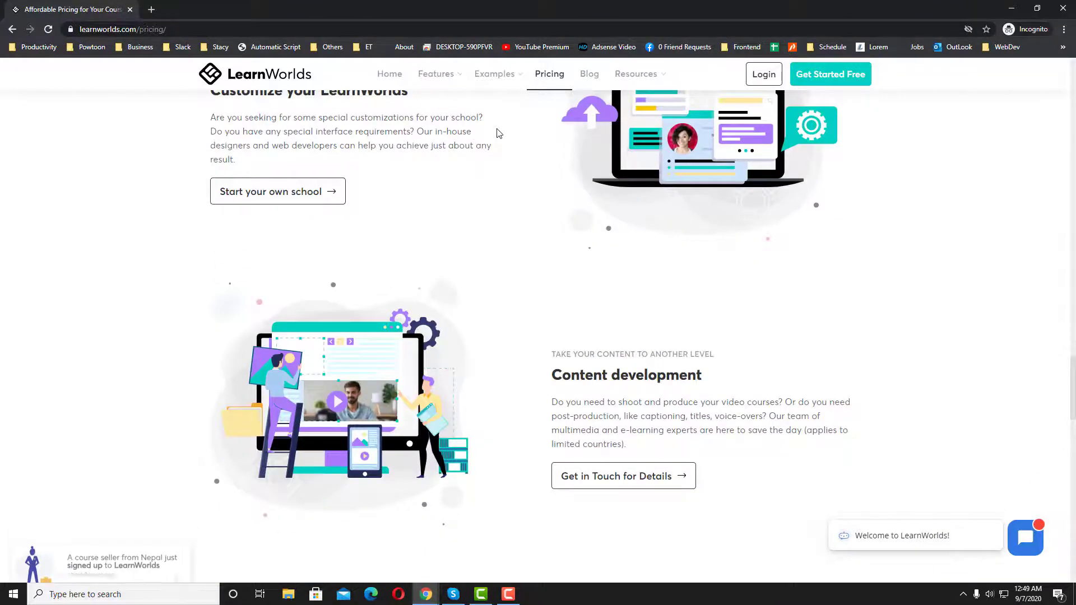
pyautogui.scroll(20, 498, 133)
pyautogui.scroll(20, 499, 134)
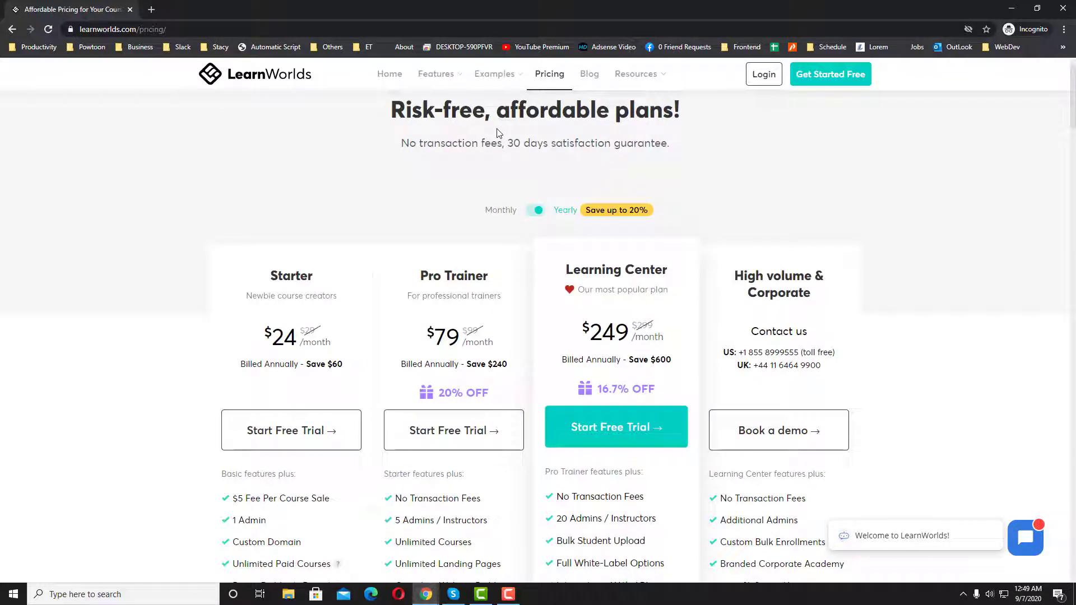
# Compare the features of the Starter, Pro Trainer, Learning Center and Corporate plans, dismissing the promotional pop-up.
pyautogui.scroll(-4, 474, 165)
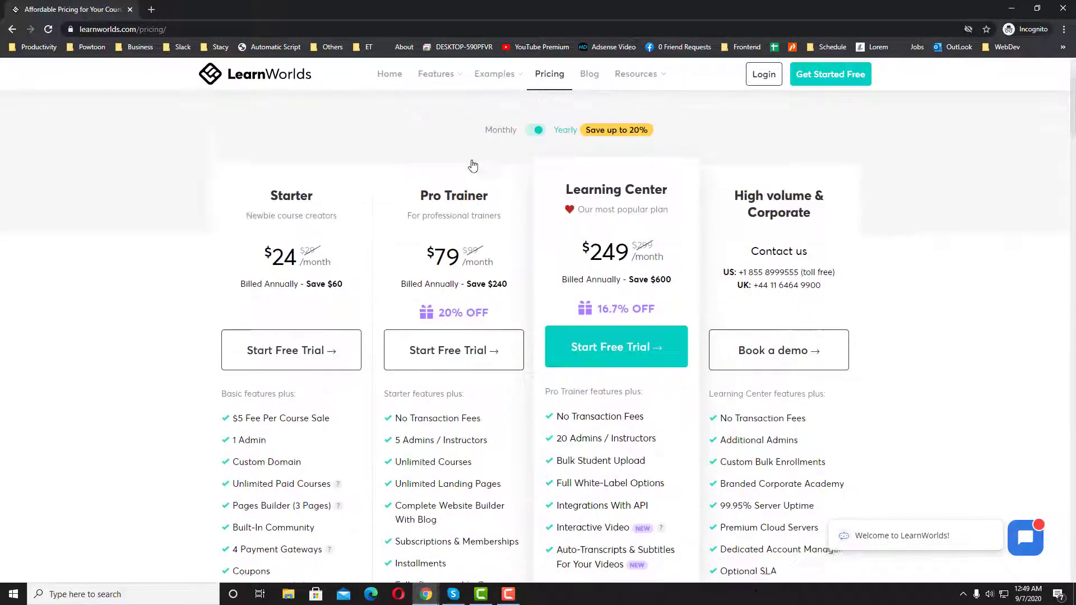
pyautogui.scroll(-2, 473, 164)
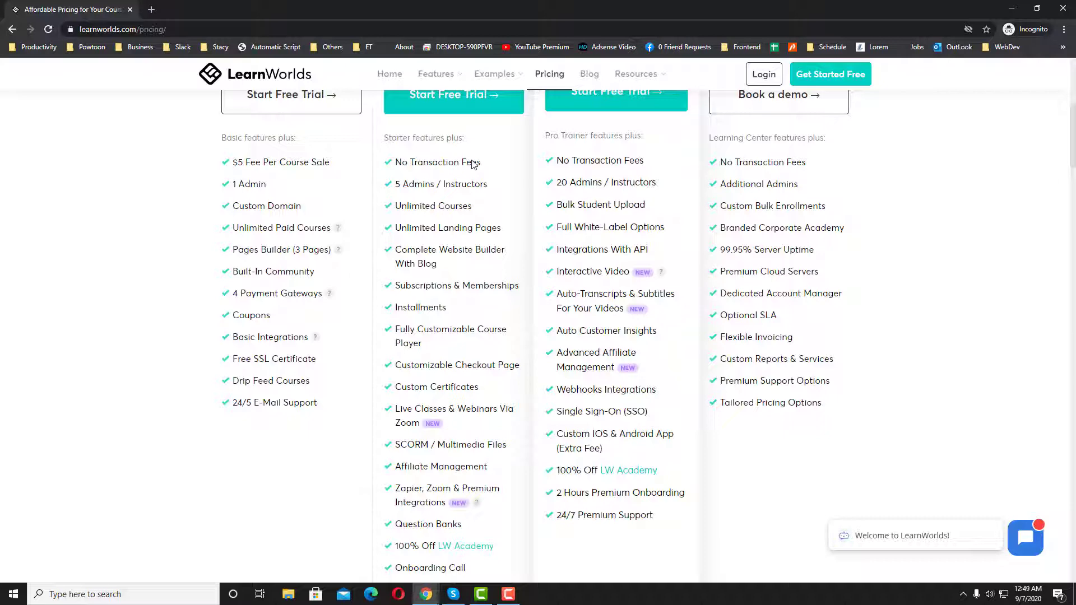
pyautogui.scroll(-1, 474, 164)
pyautogui.scroll(1, 474, 164)
pyautogui.scroll(4, 472, 165)
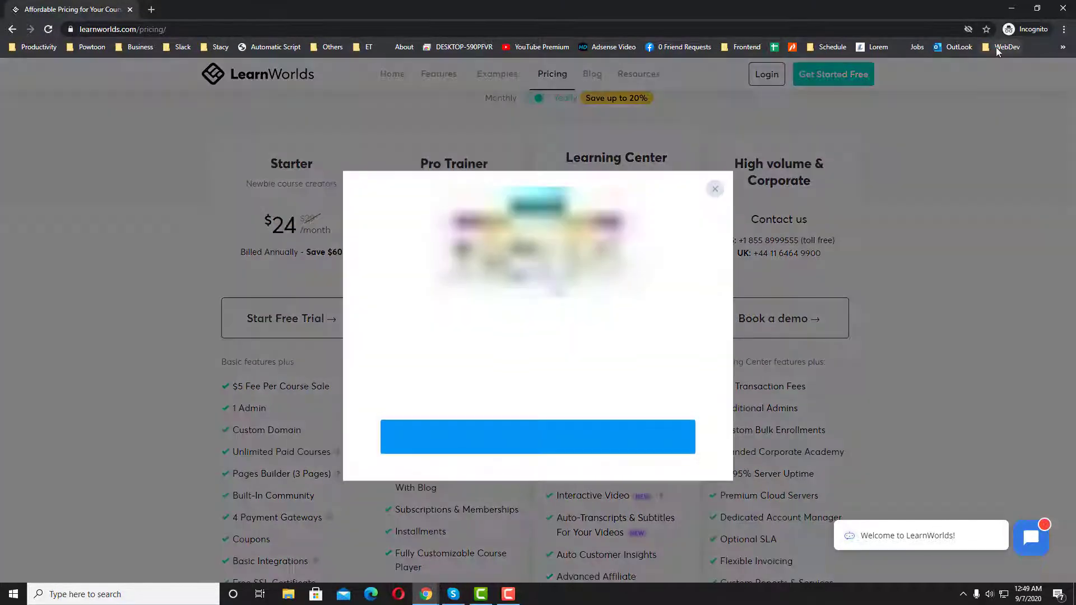
pyautogui.click(714, 188)
pyautogui.scroll(-2, 554, 187)
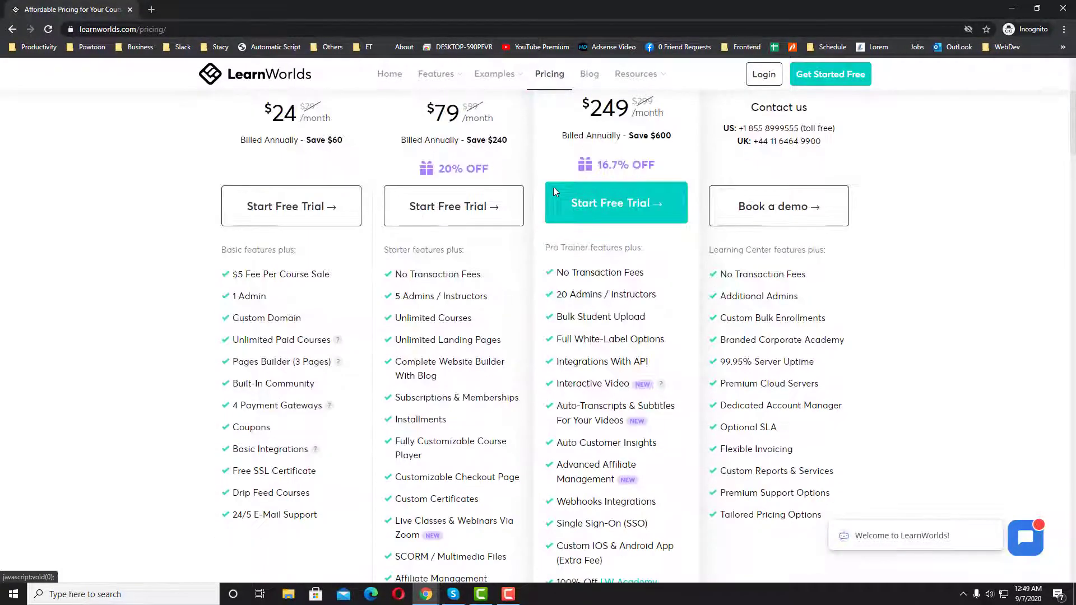
# Switch to the signed-in browser window, access the Hollywood Branded school from the LearnWorlds site and look over its dashboard.
pyautogui.click(1013, 9)
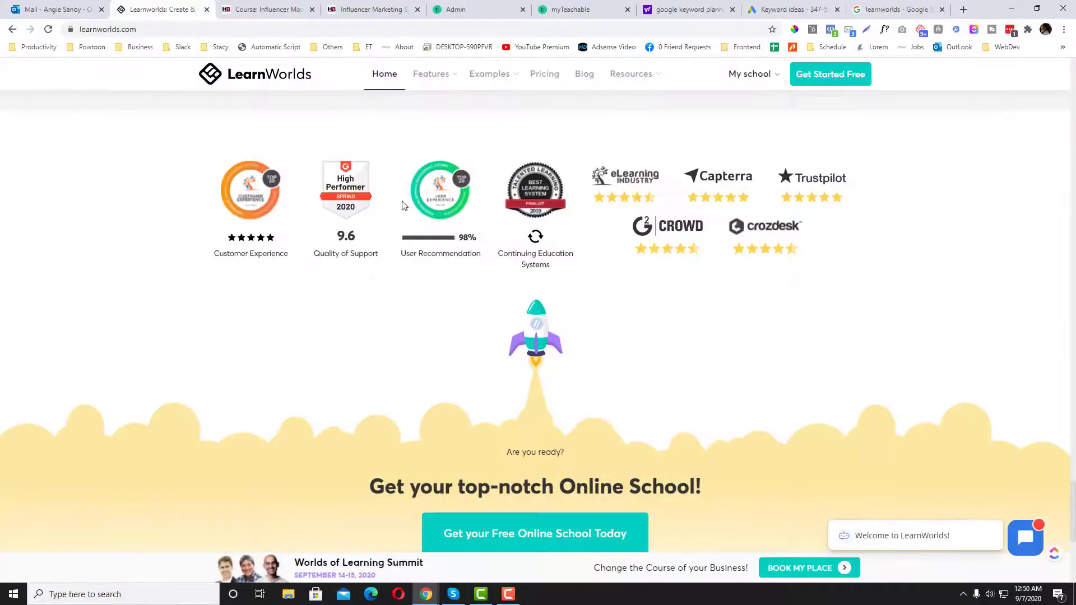
pyautogui.scroll(-2, 324, 231)
pyautogui.scroll(5, 303, 168)
pyautogui.click(253, 5)
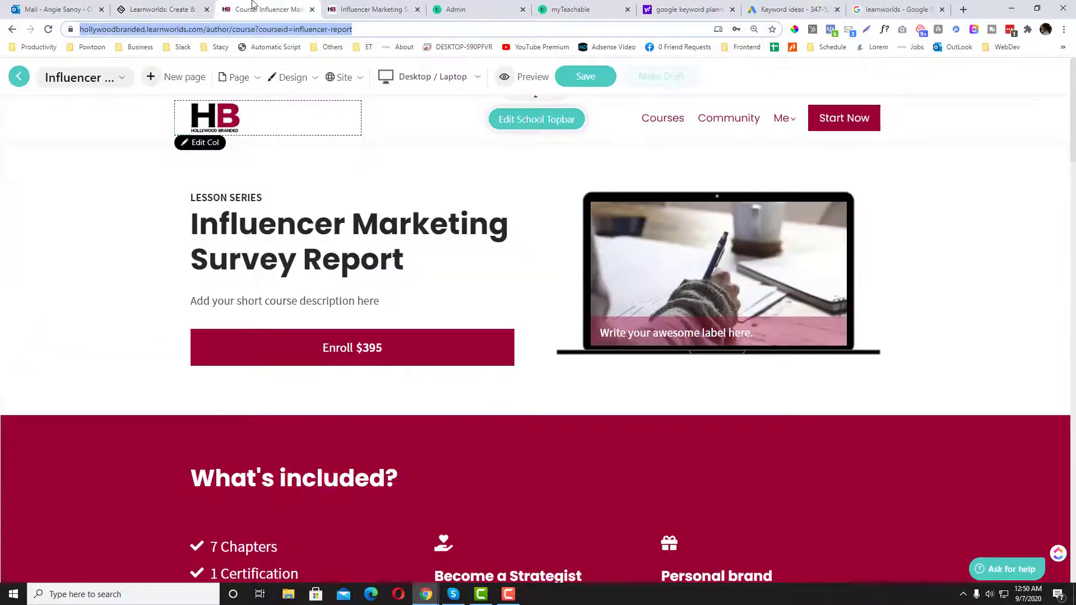
pyautogui.click(160, 9)
pyautogui.scroll(5, 527, 211)
pyautogui.moveTo(728, 75)
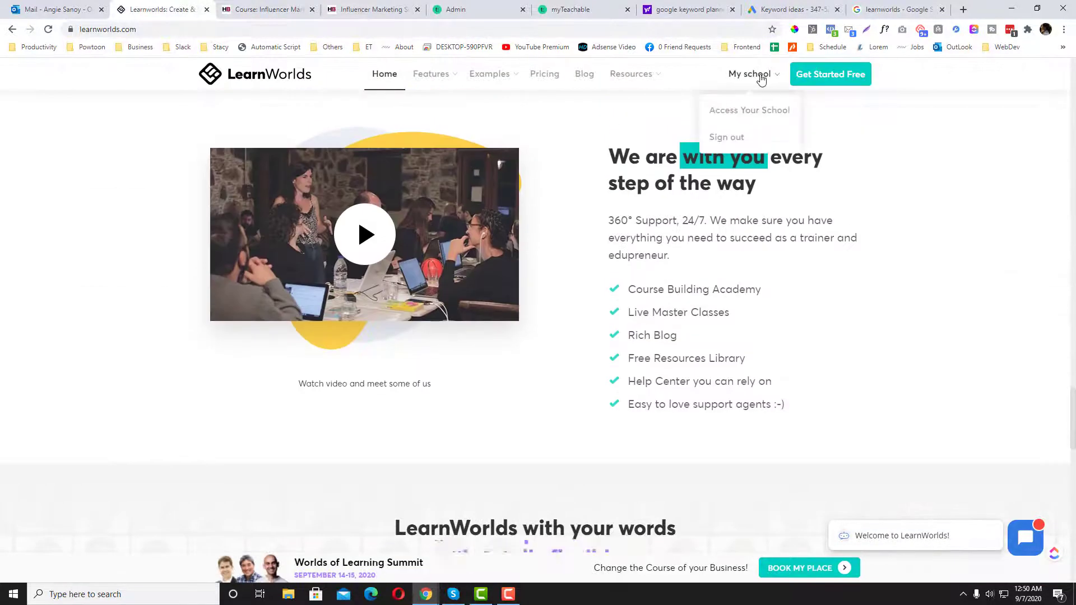
pyautogui.click(749, 111)
pyautogui.moveTo(453, 79)
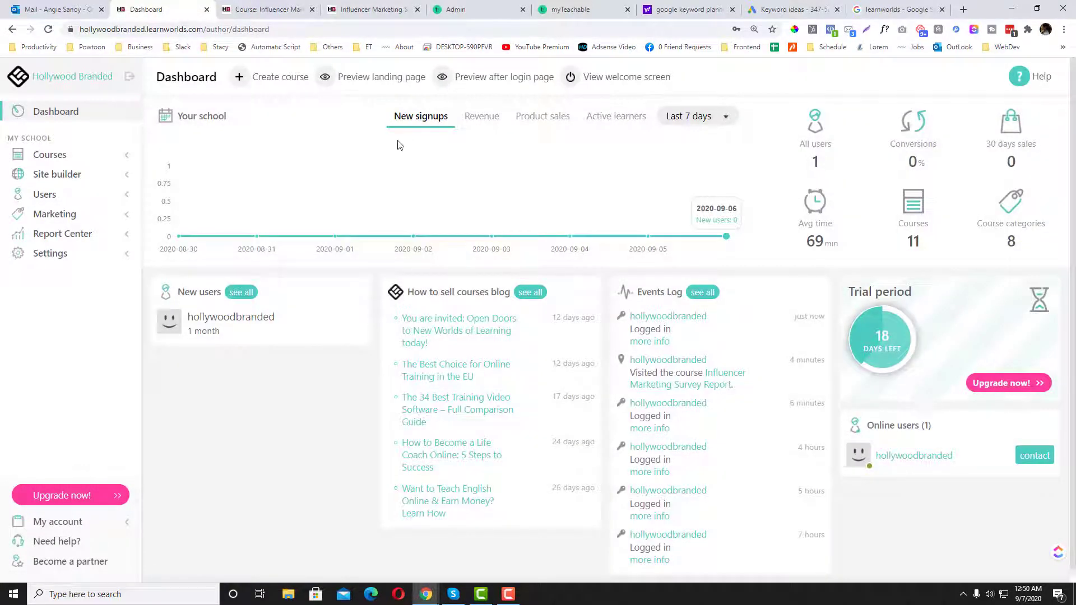
pyautogui.scroll(-1, 369, 204)
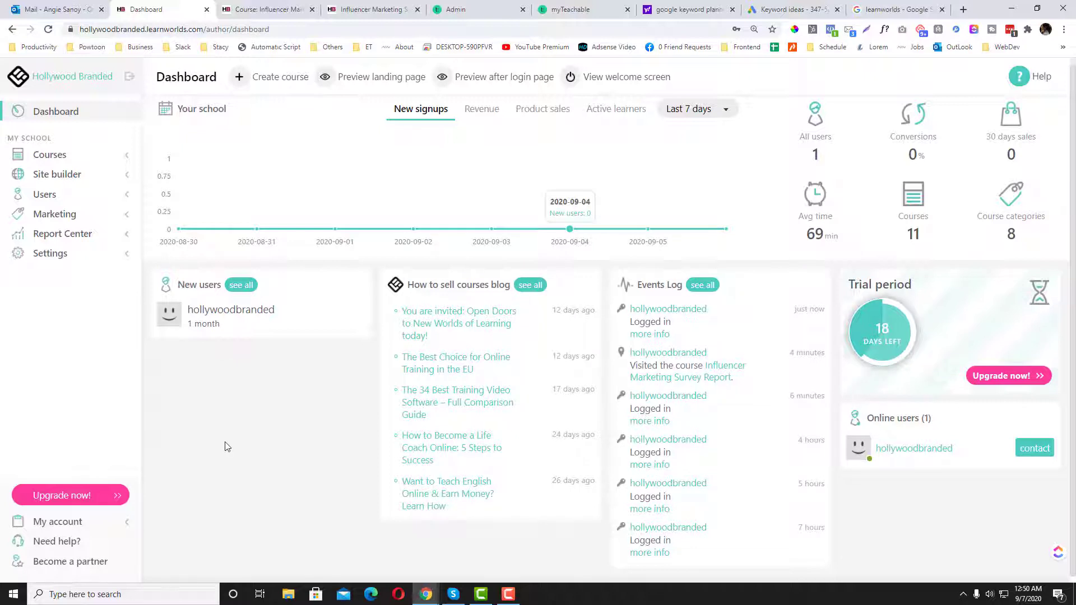
pyautogui.scroll(1, 227, 446)
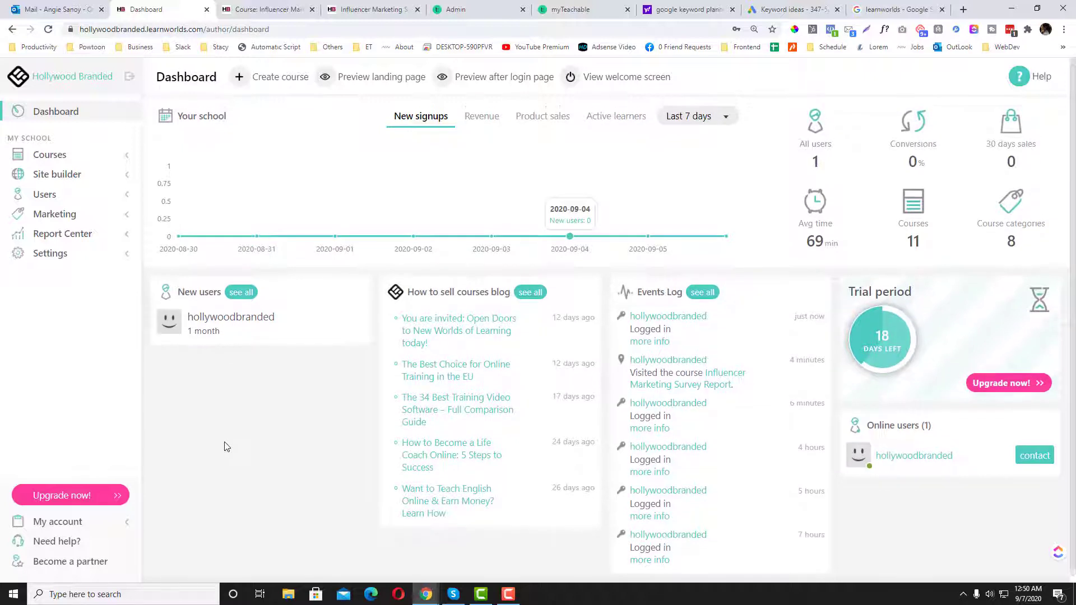
# Start creating a new course in the school and title it "Example 1".
pyautogui.click(85, 159)
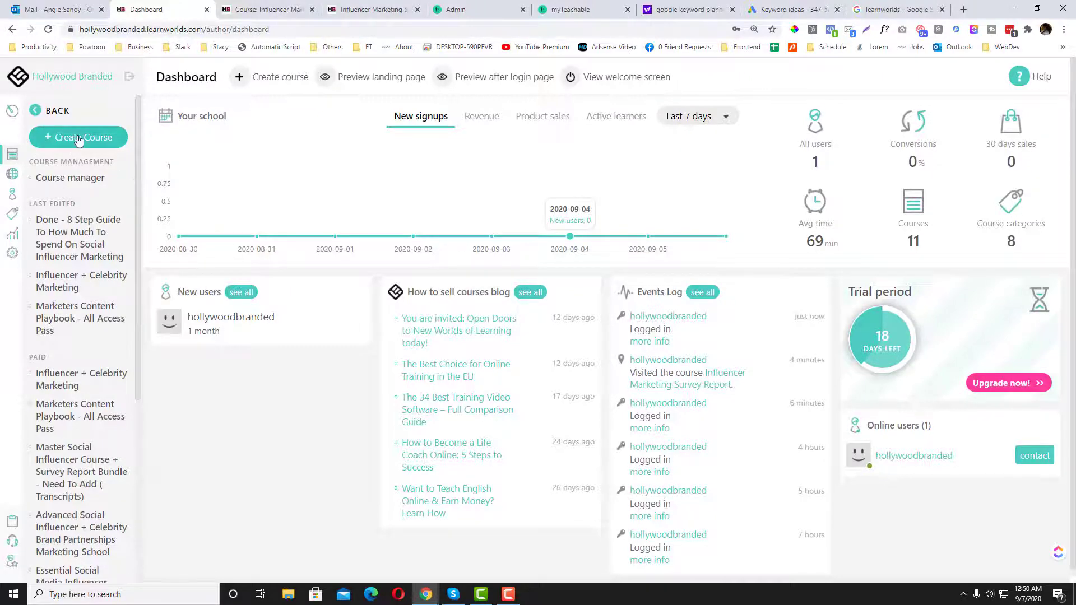
pyautogui.click(82, 140)
pyautogui.click(541, 248)
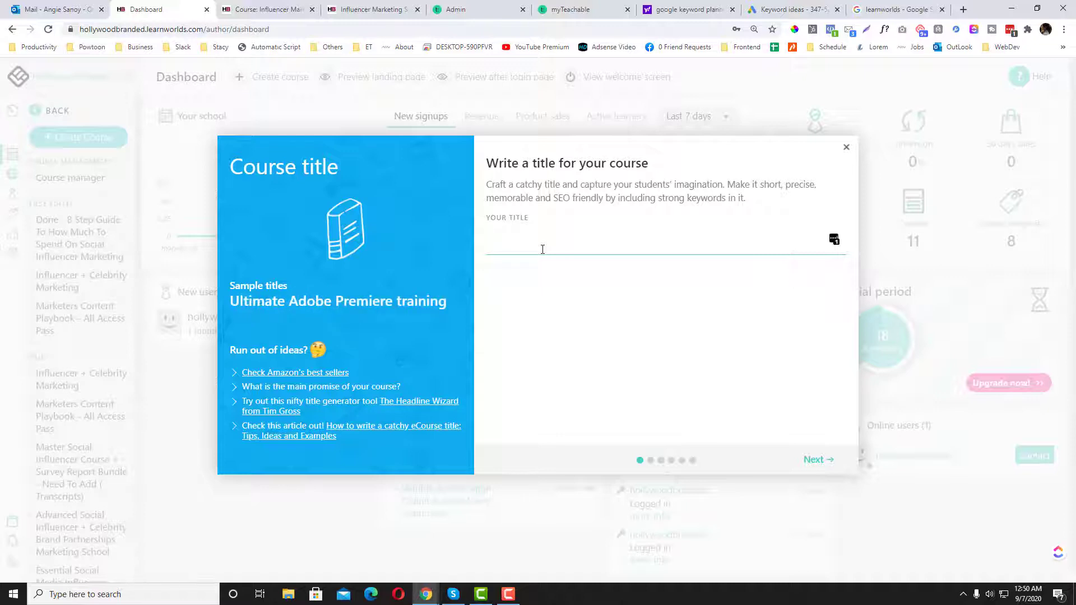
pyautogui.write('Example 1')
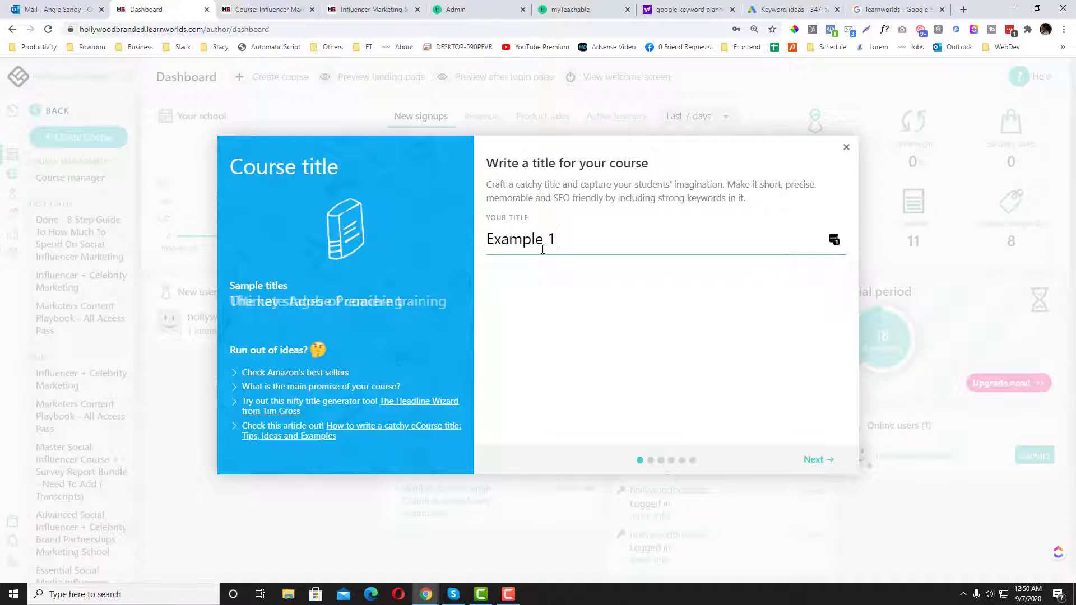
pyautogui.hotkey('ctrl', 'a')
pyautogui.click(810, 456)
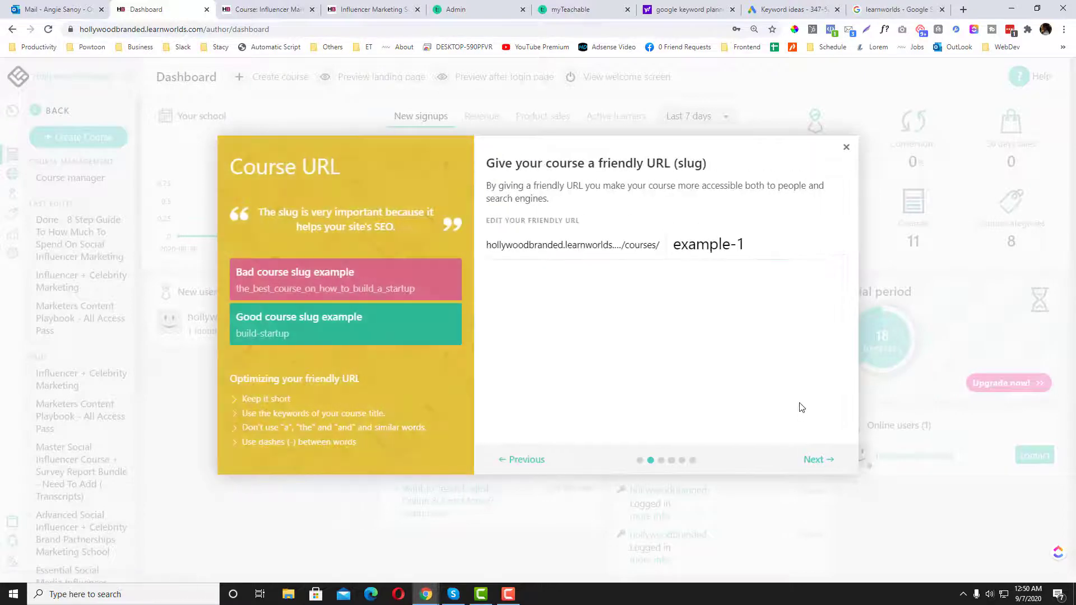
# Accept the suggested friendly URL slug "example-1" and keep the course access type as Paid.
pyautogui.tripleClick(762, 246)
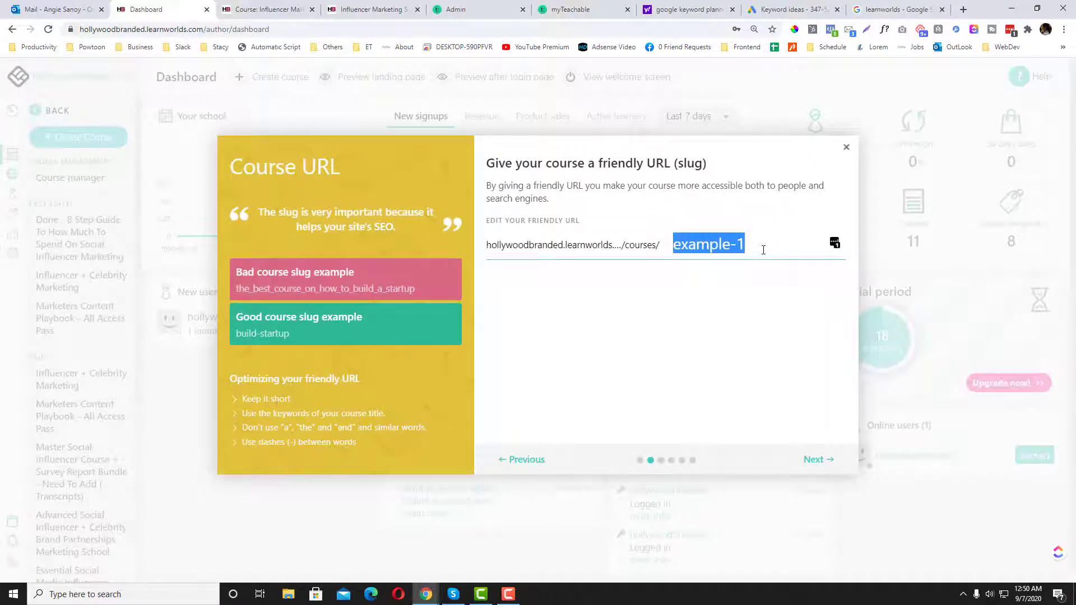
pyautogui.click(812, 460)
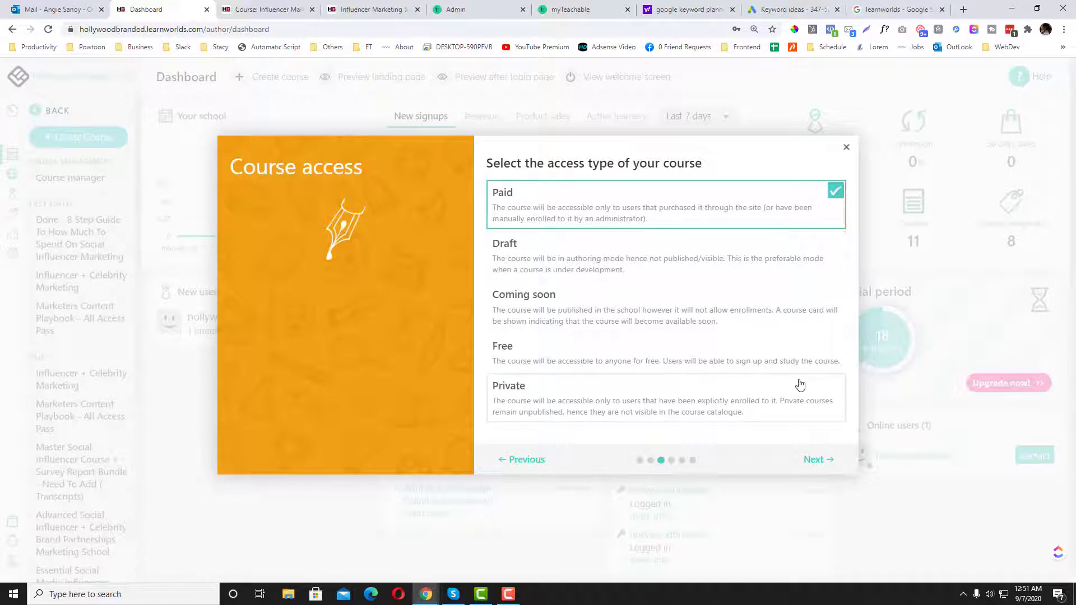
pyautogui.click(816, 459)
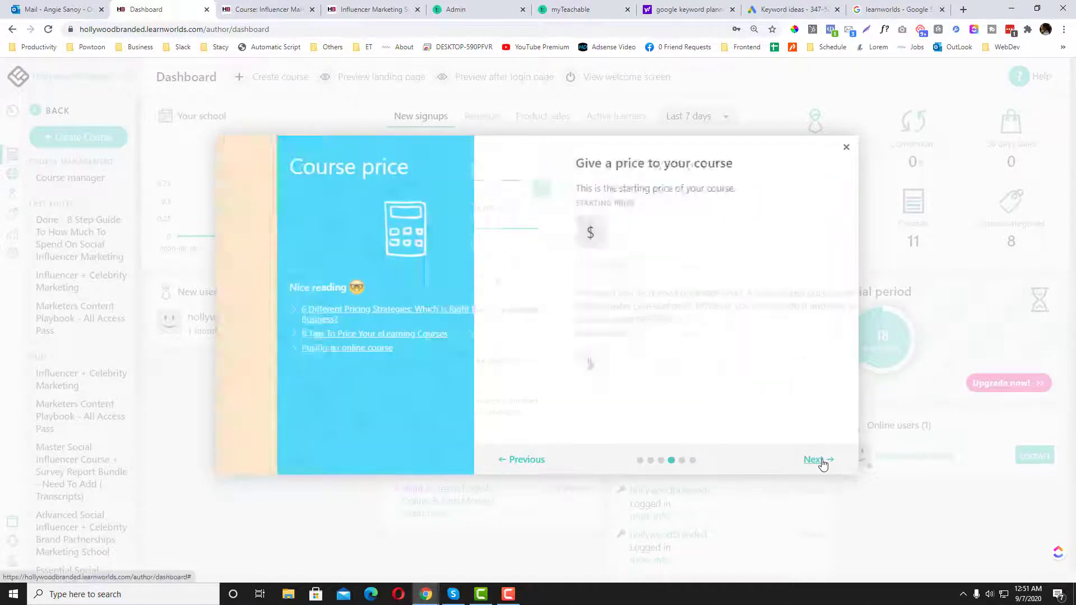
# Set the course's starting price to $70 without offering a discount.
pyautogui.click(541, 234)
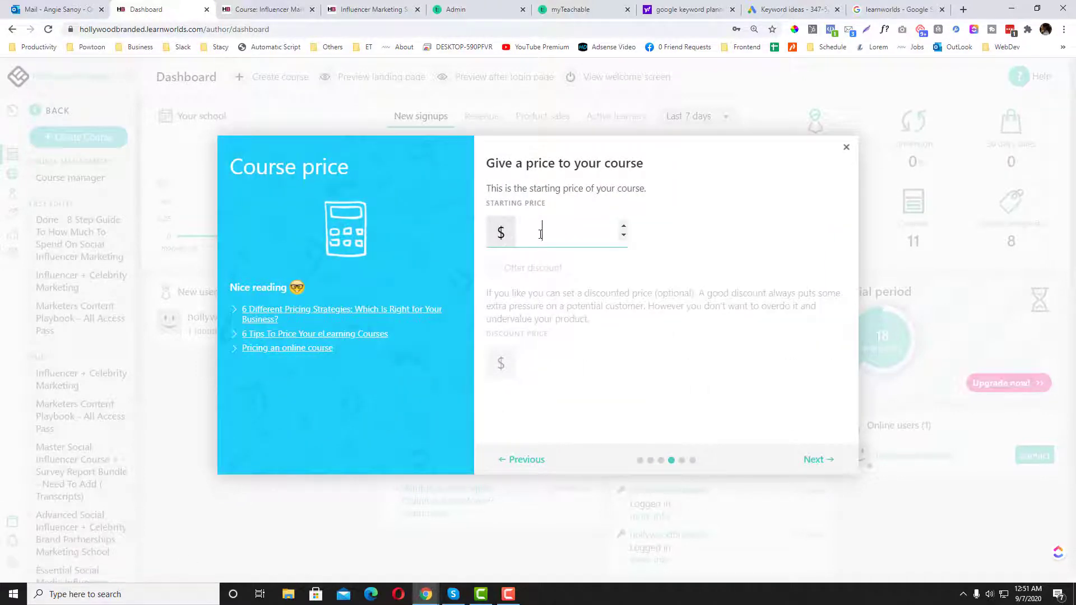
pyautogui.write('70')
pyautogui.click(493, 269)
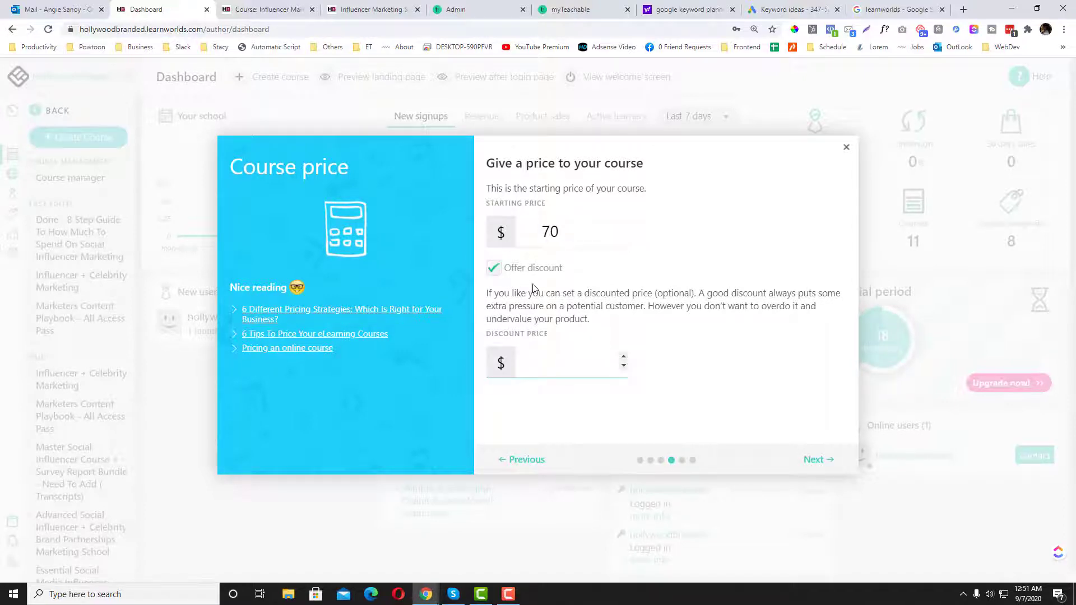
pyautogui.click(493, 269)
pyautogui.click(816, 461)
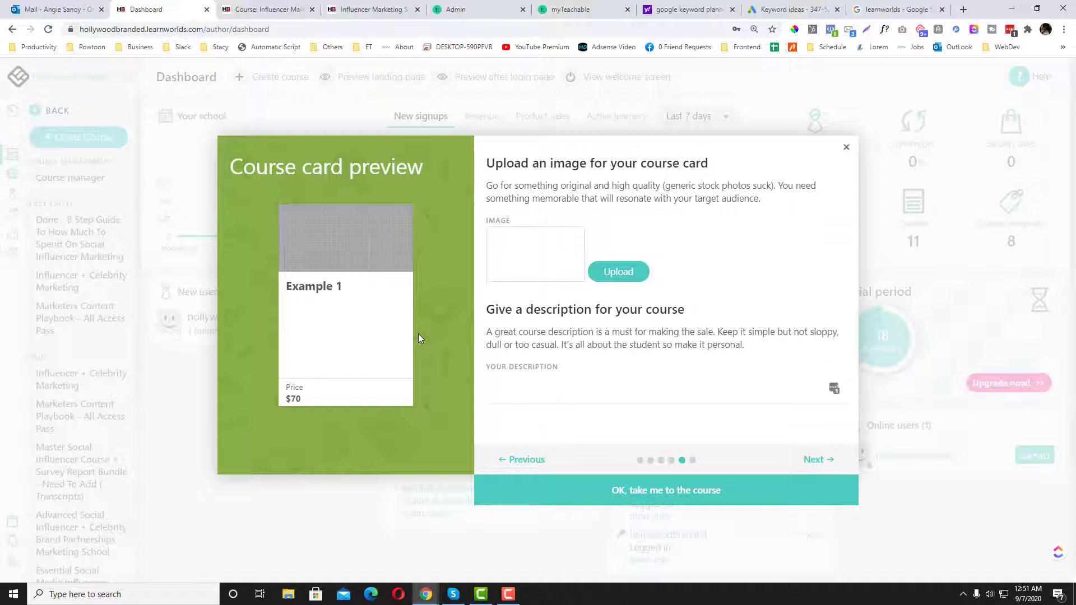
# Skip the course card image and description, and finish creating the course with drip feed by days turned on.
pyautogui.click(812, 460)
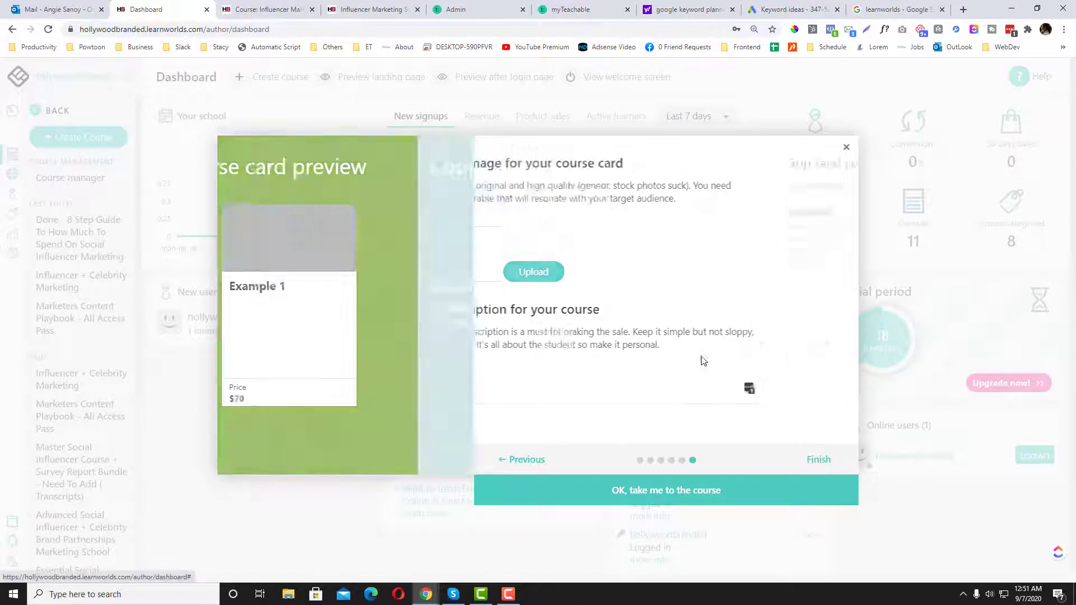
pyautogui.click(511, 257)
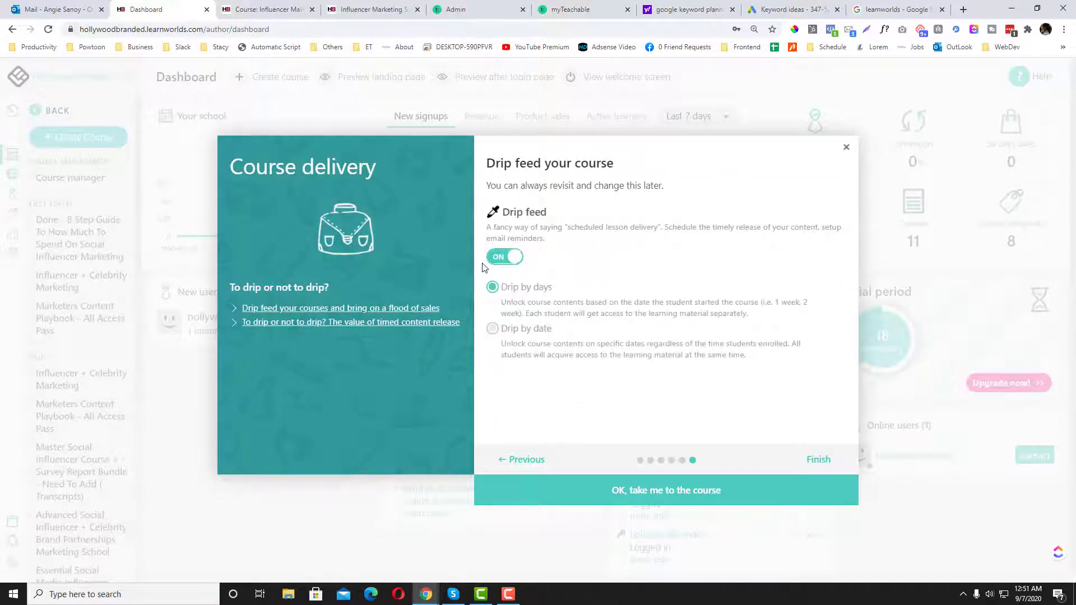
pyautogui.click(513, 258)
pyautogui.click(513, 258)
pyautogui.click(819, 460)
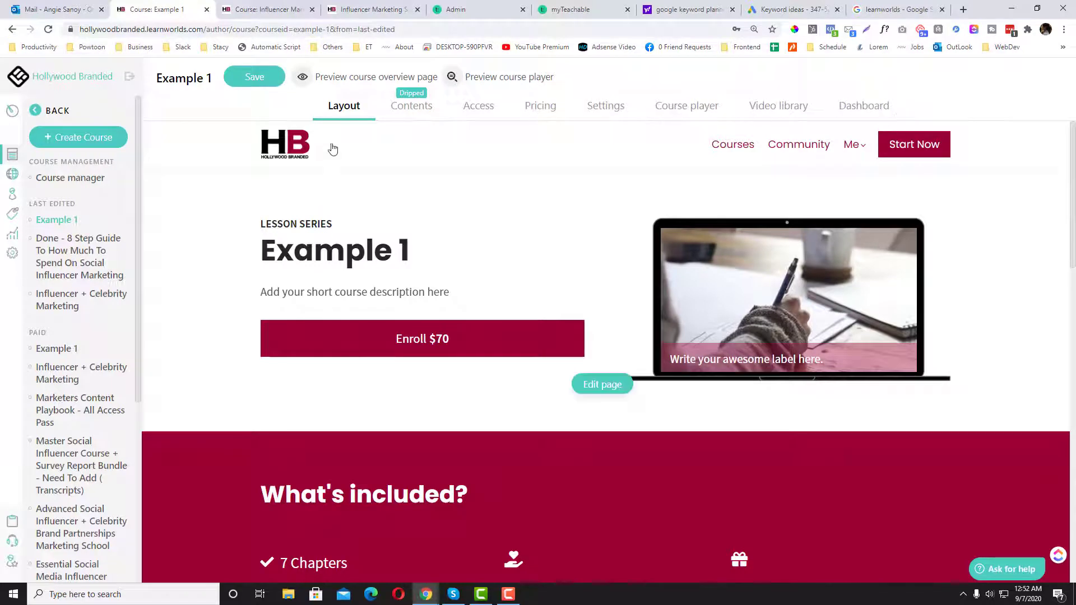
# Review the Example 1 course's layout page and preview its course overview page.
pyautogui.scroll(-10, 396, 260)
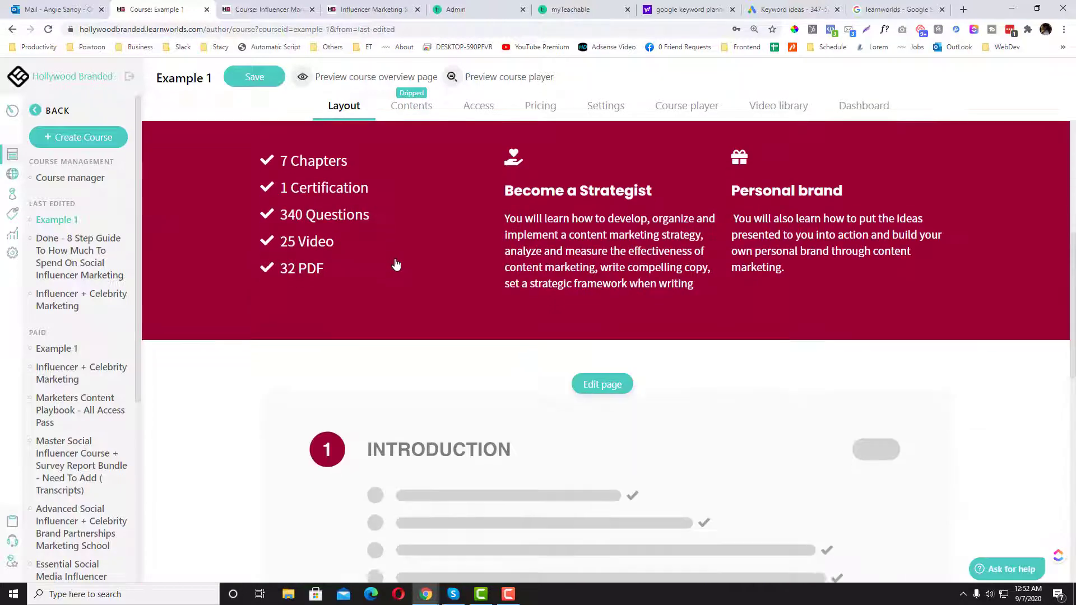
pyautogui.scroll(5, 344, 126)
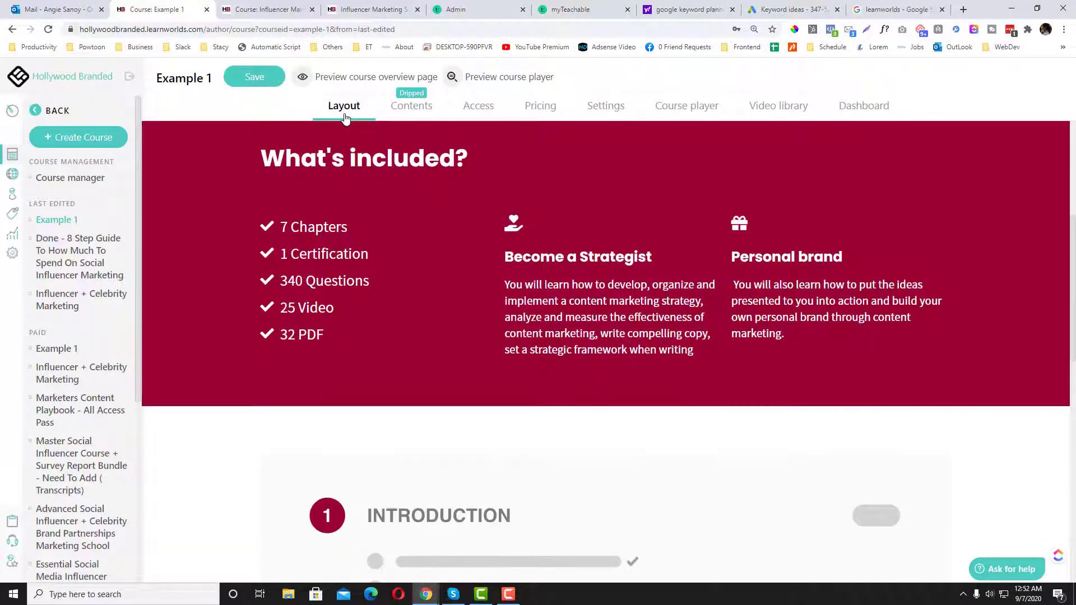
pyautogui.scroll(-8, 442, 294)
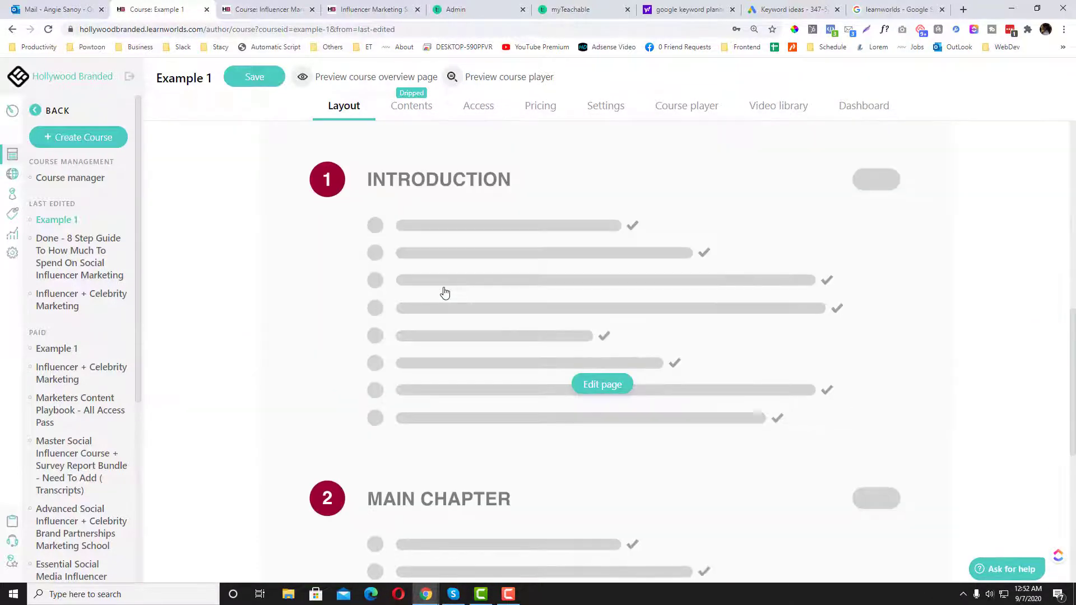
pyautogui.scroll(12, 444, 292)
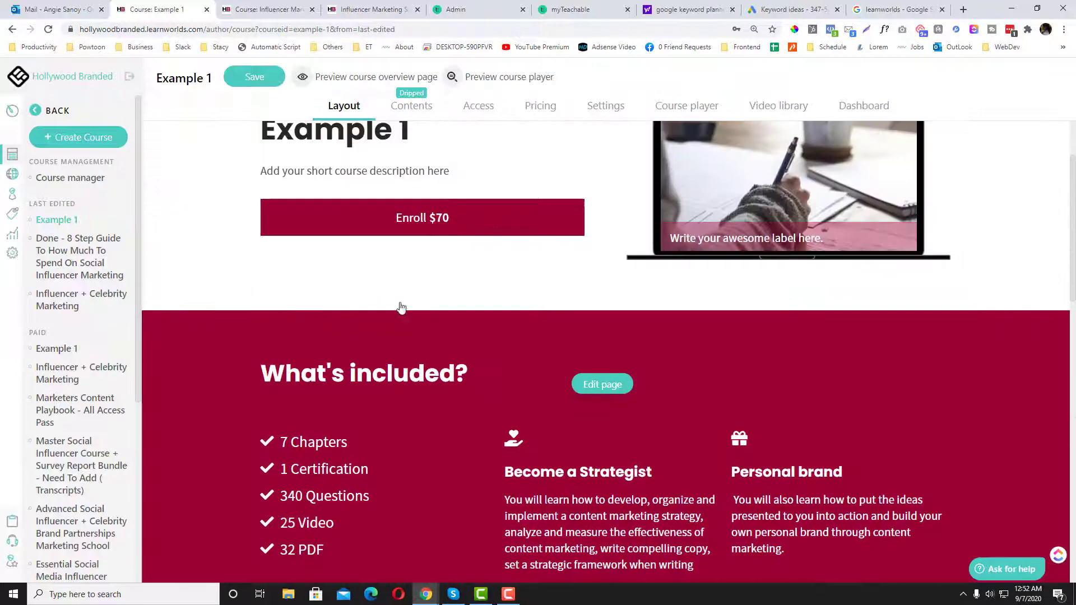
pyautogui.scroll(2, 422, 242)
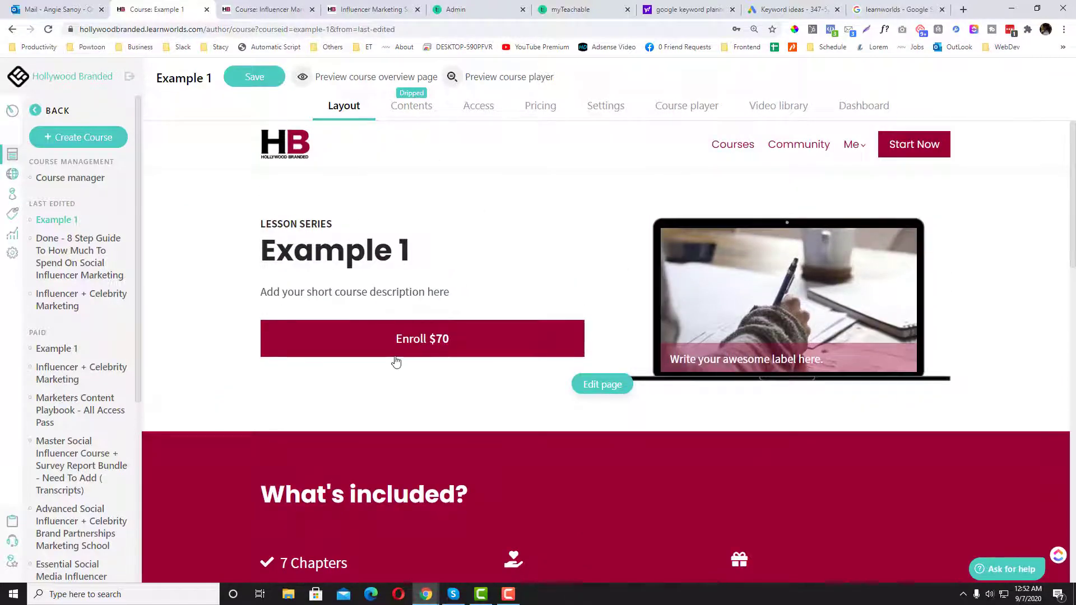
pyautogui.scroll(-8, 396, 360)
pyautogui.scroll(-5, 396, 360)
pyautogui.scroll(10, 396, 360)
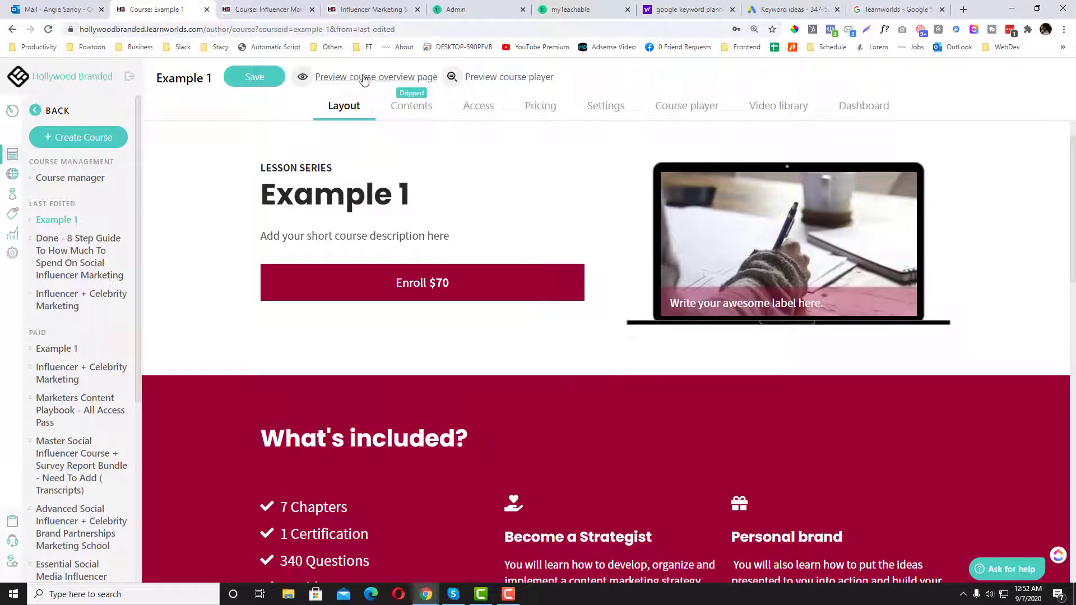
pyautogui.scroll(1, 415, 169)
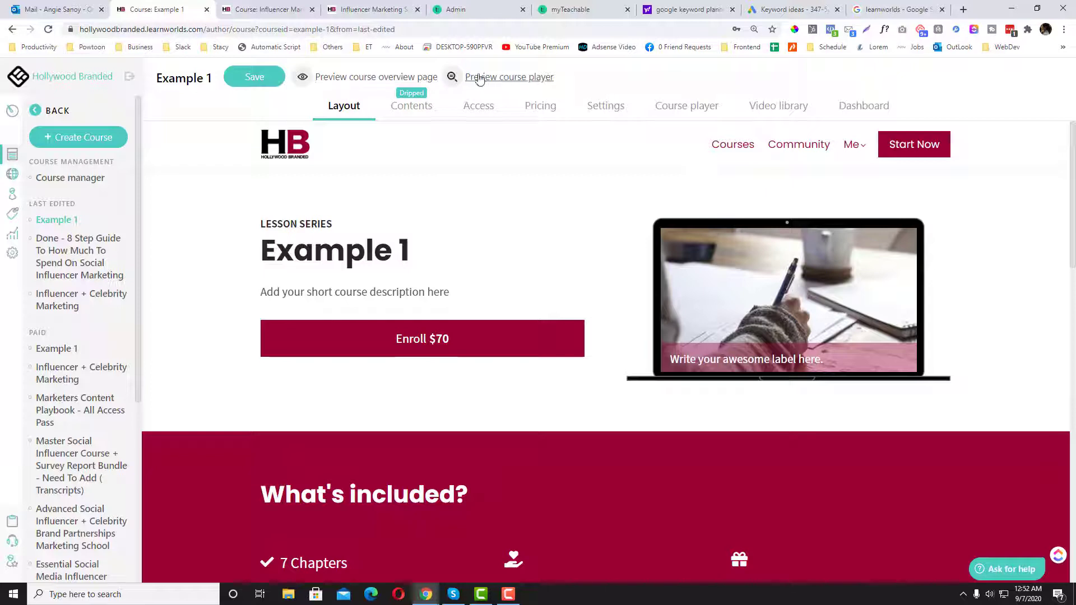
pyautogui.click(383, 82)
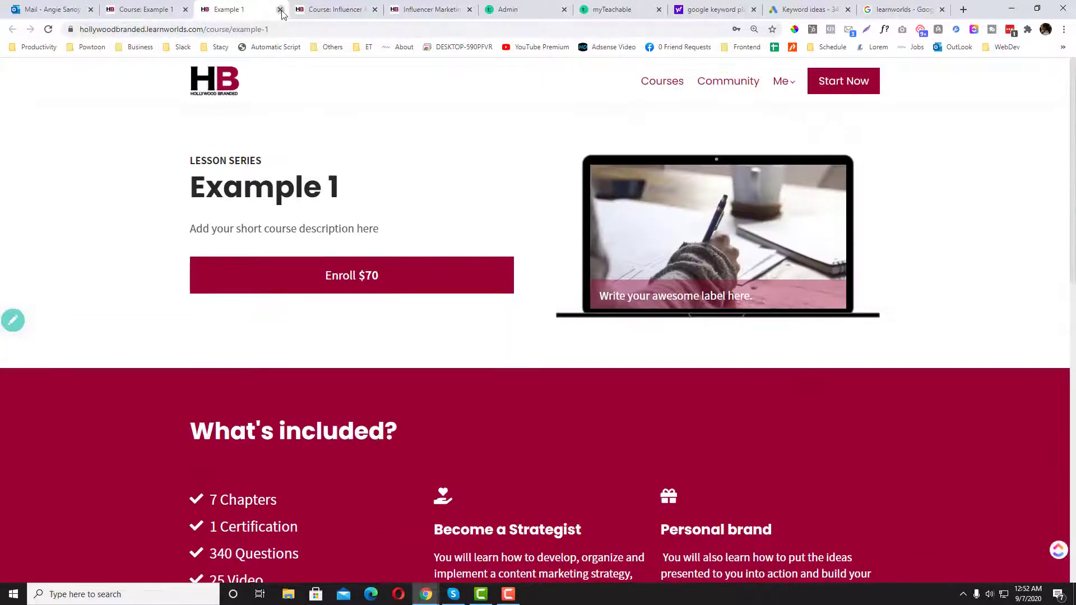
pyautogui.click(279, 9)
# Search the school's course list for "Influencer Marketing" and open the Influencer Marketing Survey Report course.
pyautogui.scroll(-7, 92, 271)
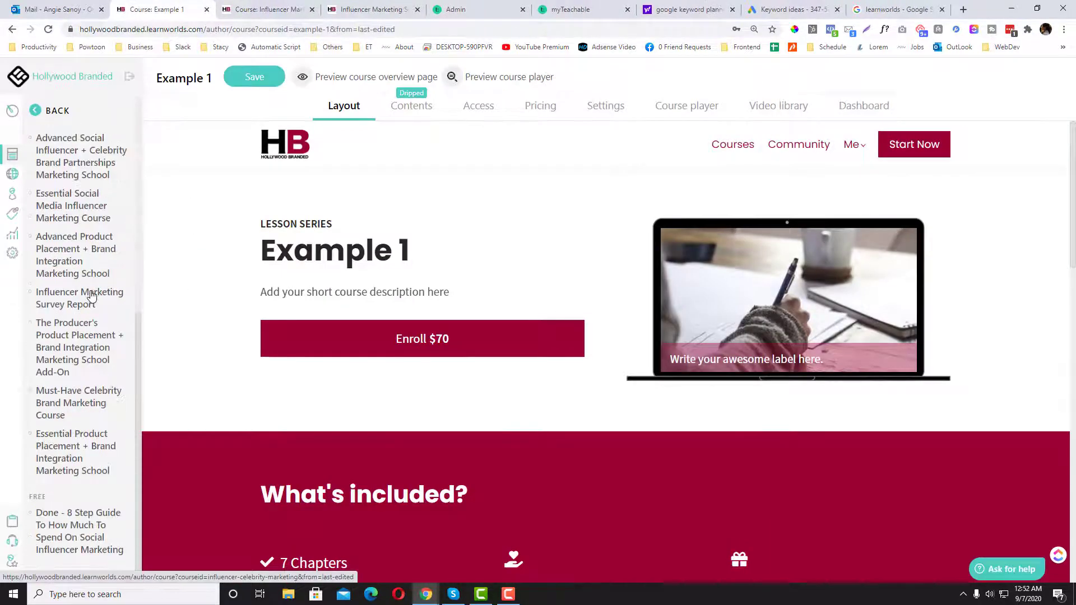
pyautogui.scroll(2, 93, 297)
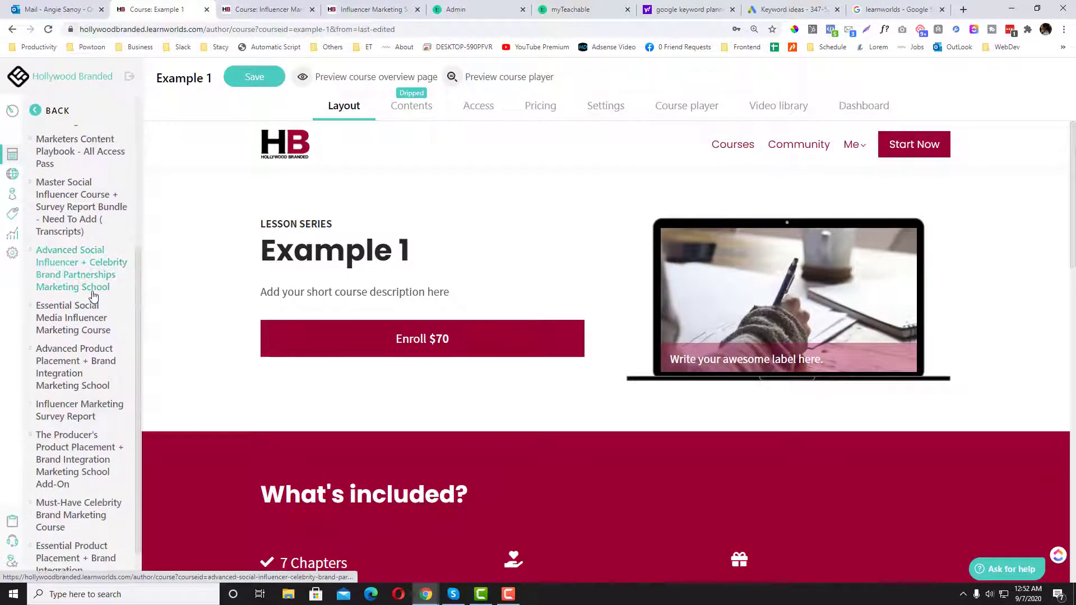
pyautogui.scroll(-2, 93, 297)
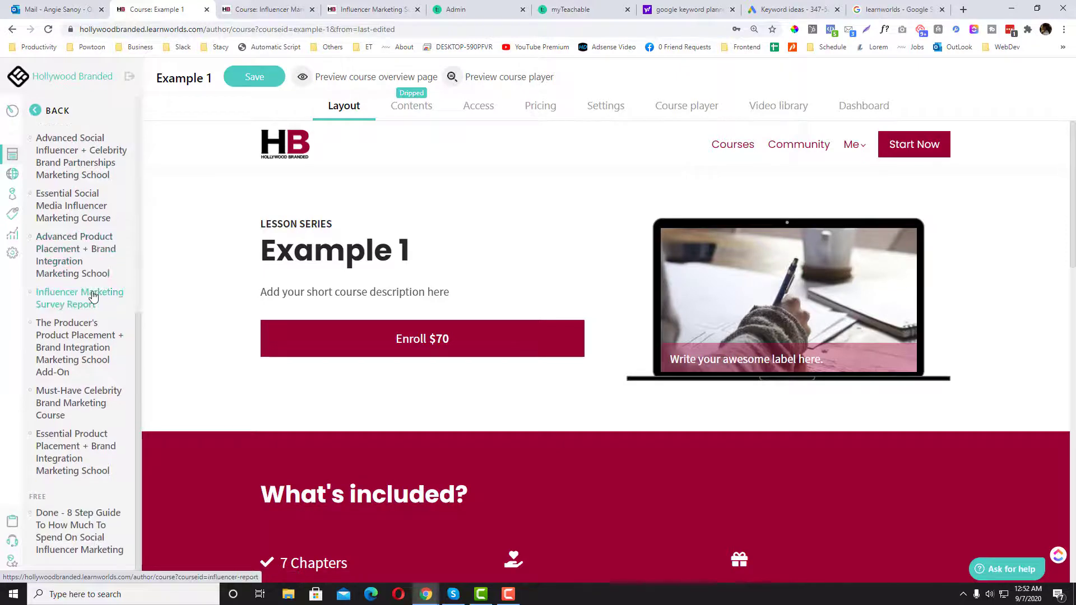
pyautogui.scroll(8, 93, 314)
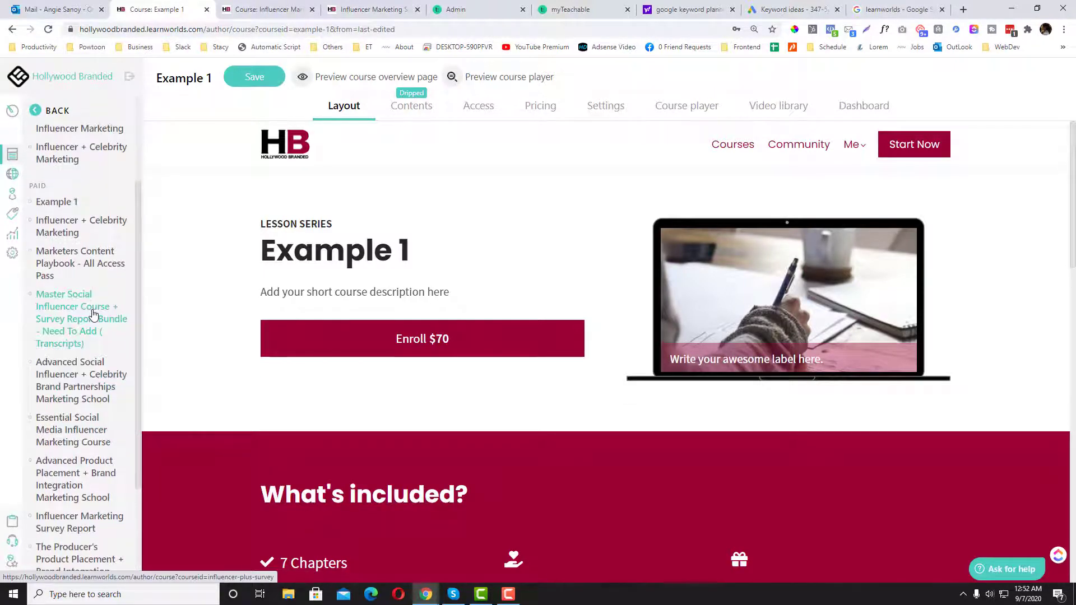
pyautogui.scroll(5, 93, 313)
pyautogui.scroll(-9, 86, 273)
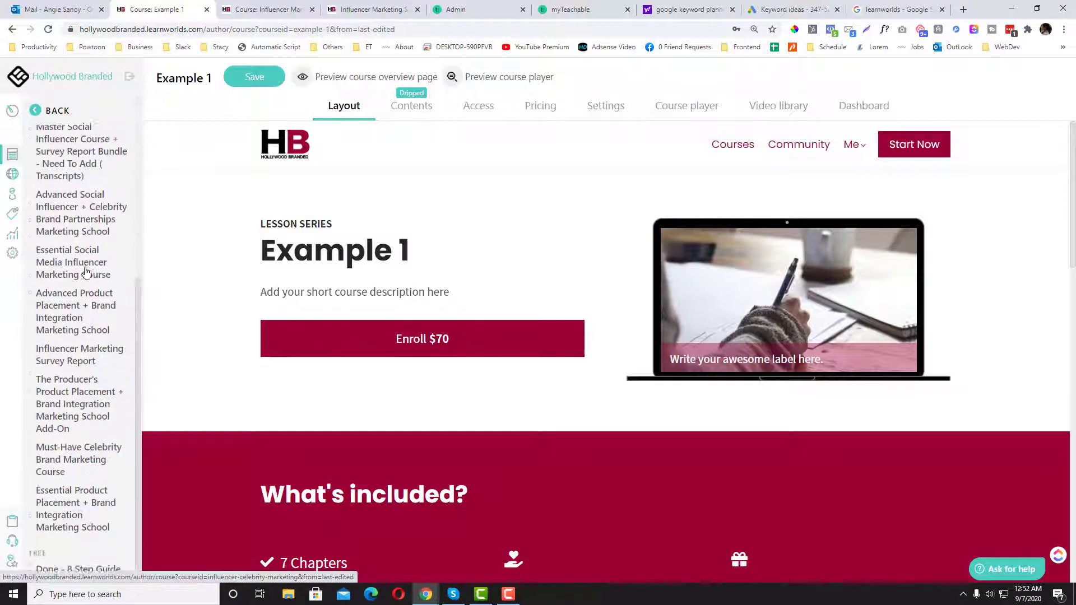
pyautogui.hotkey('ctrl', 'f')
pyautogui.write('Influencer')
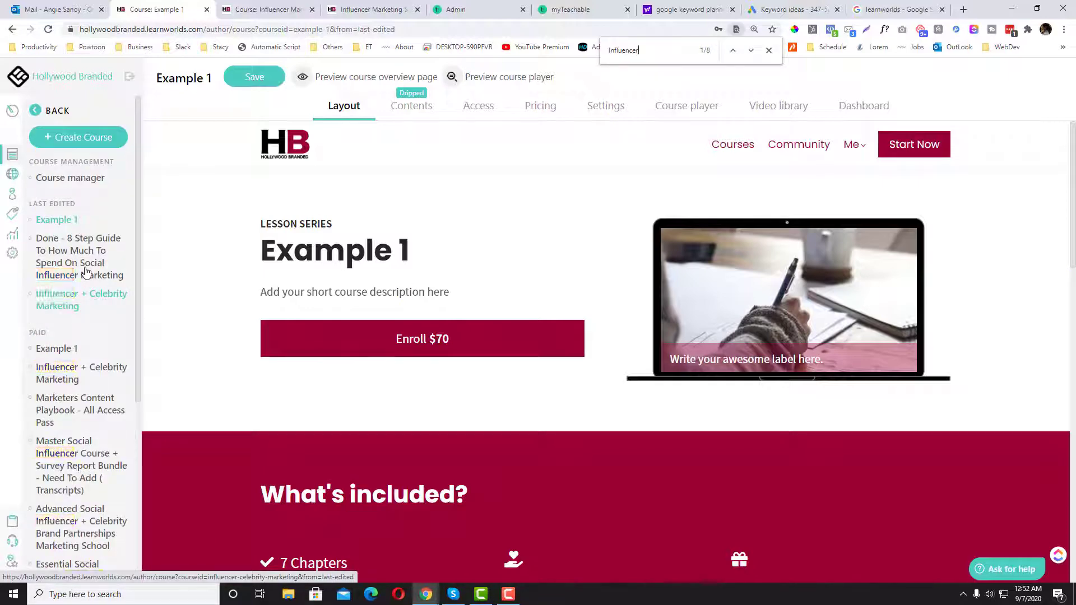
pyautogui.write(' Marketing')
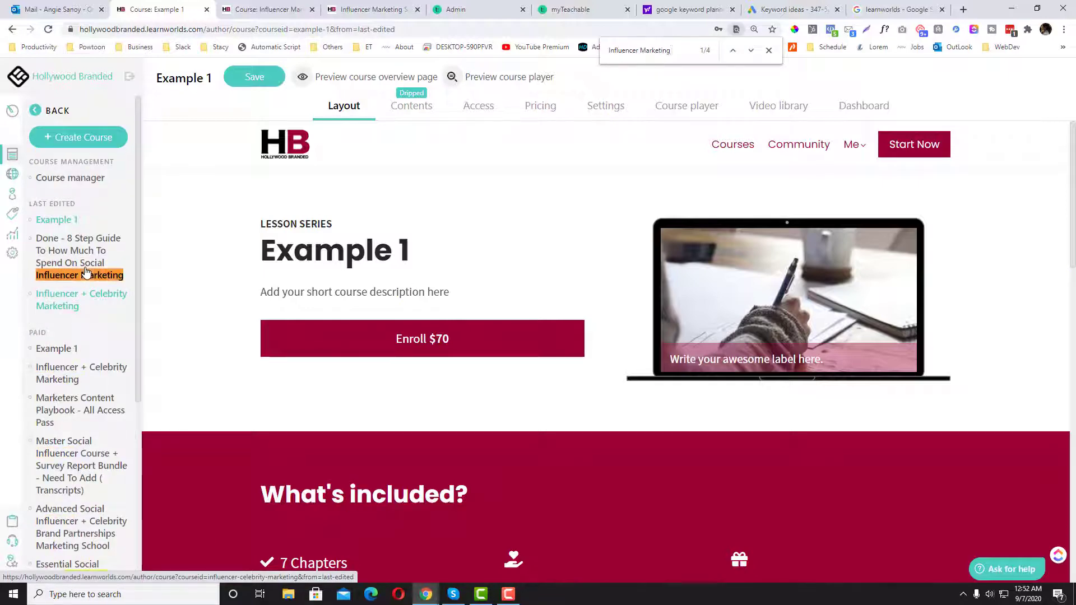
pyautogui.press('Return')
pyautogui.press('Return')
pyautogui.click(77, 370)
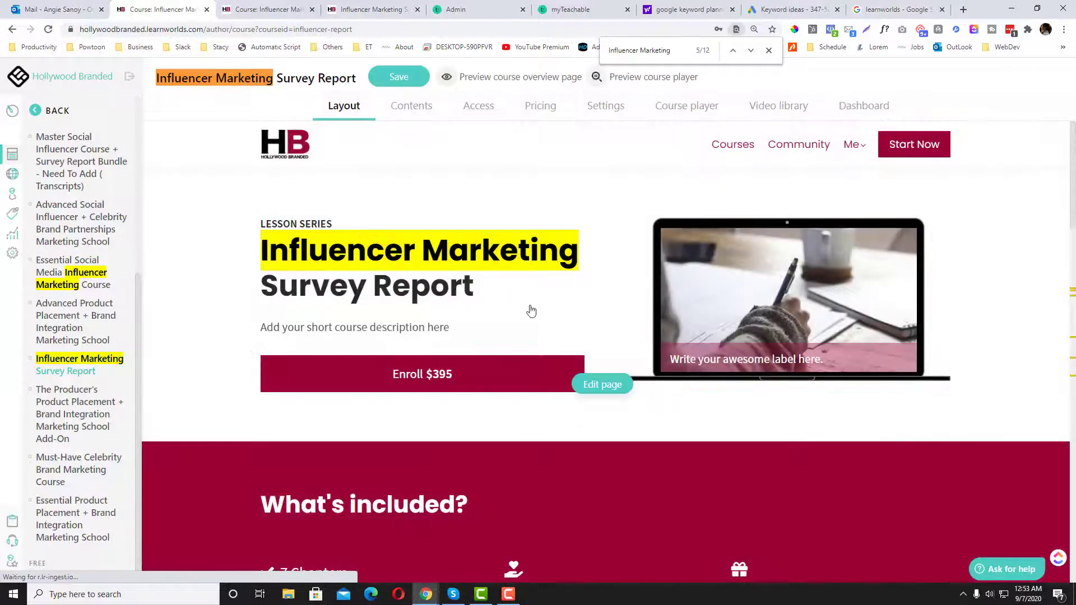
# Review the Influencer Marketing Survey Report layout and preview its course overview page.
pyautogui.scroll(-10, 594, 354)
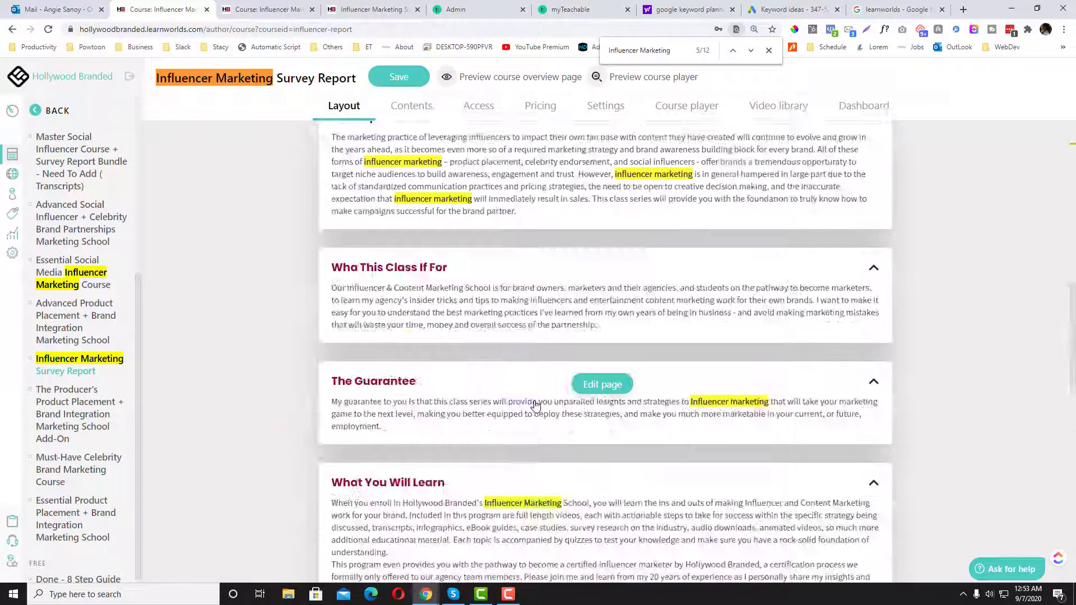
pyautogui.scroll(6, 494, 315)
pyautogui.scroll(4, 493, 315)
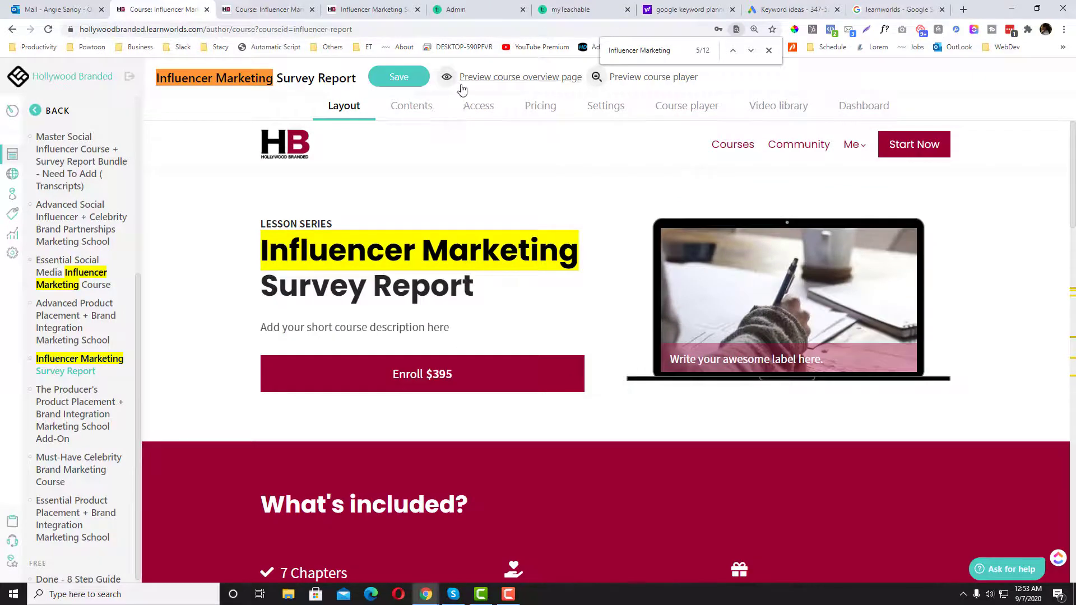
pyautogui.click(460, 84)
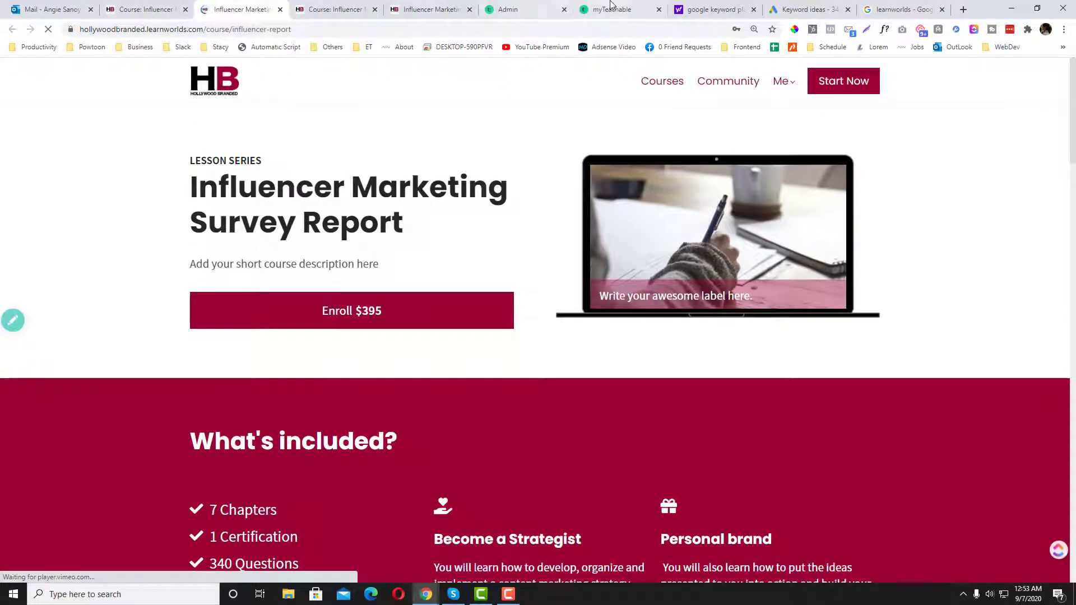
# Switch to Teachable, open the owned Hollywood Branded Influencer & Content Marketing school, and show its course list.
pyautogui.click(595, 6)
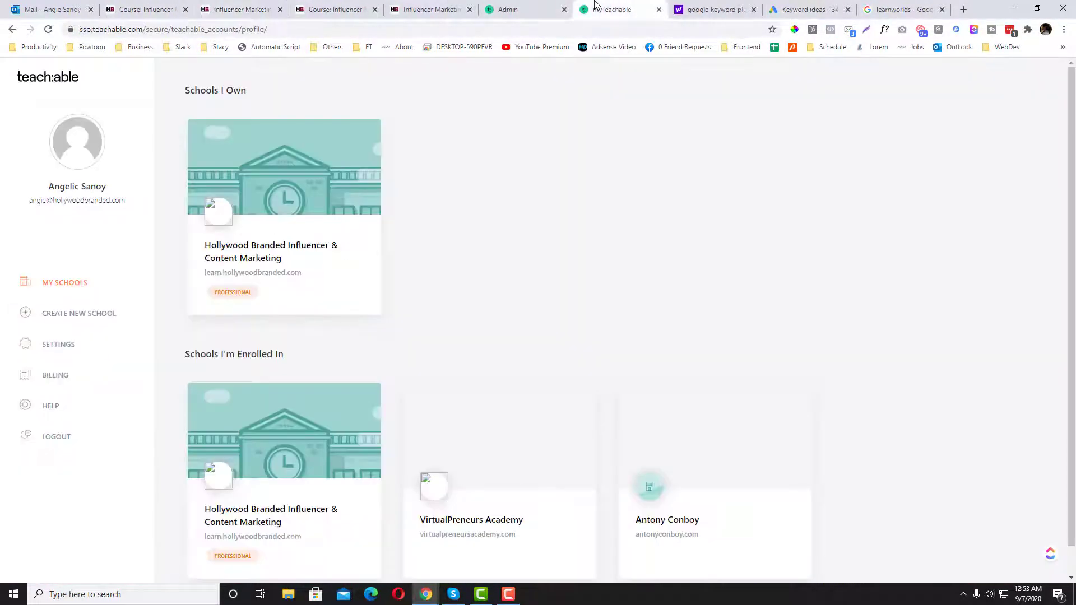
pyautogui.click(521, 9)
pyautogui.click(431, 9)
pyautogui.scroll(10, 488, 242)
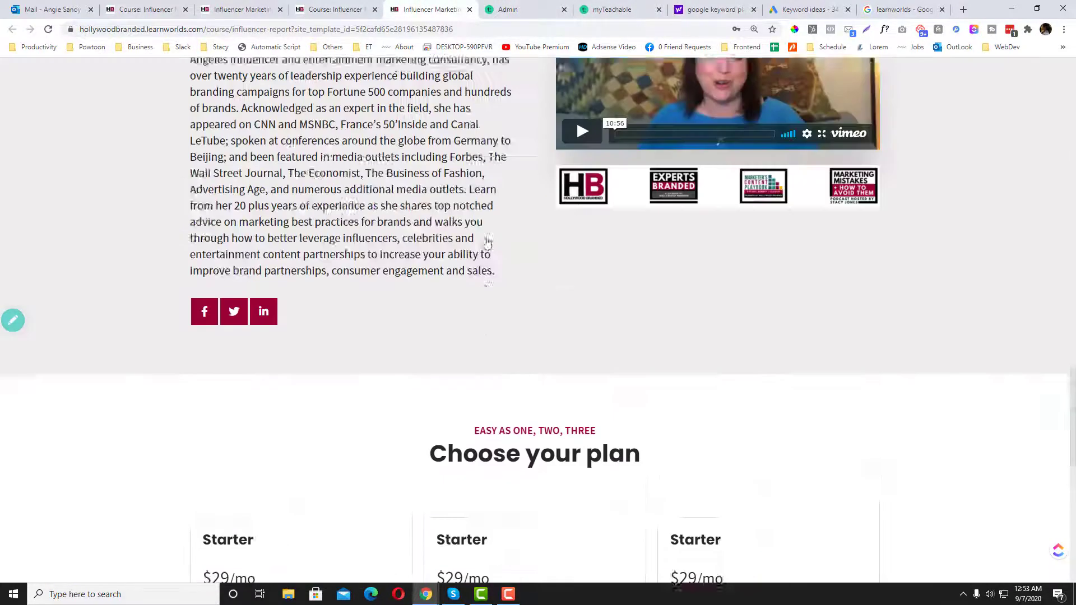
pyautogui.scroll(7, 488, 242)
pyautogui.click(652, 5)
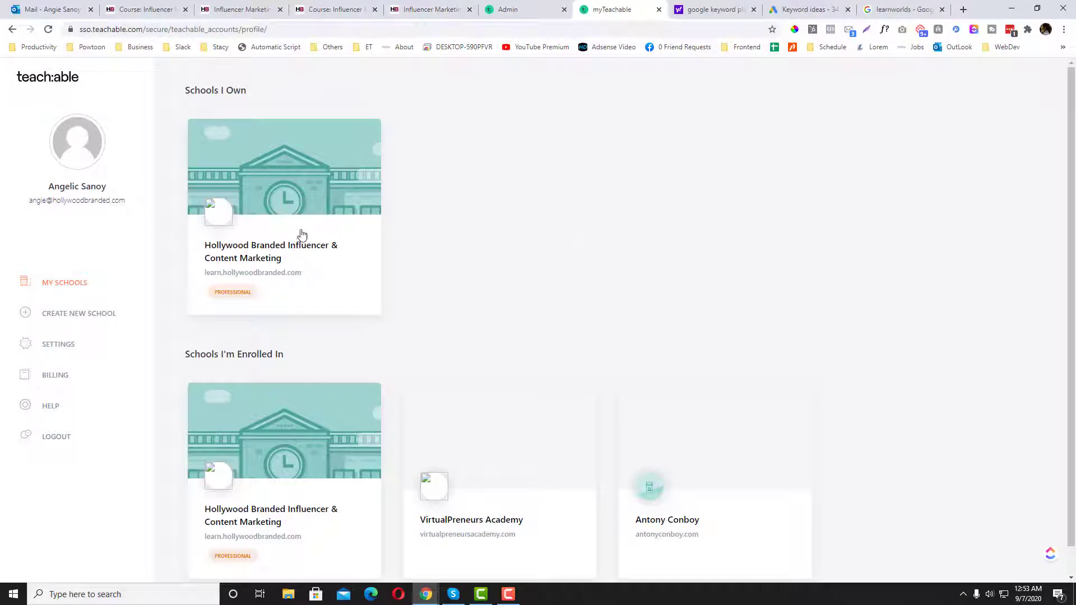
pyautogui.click(330, 240)
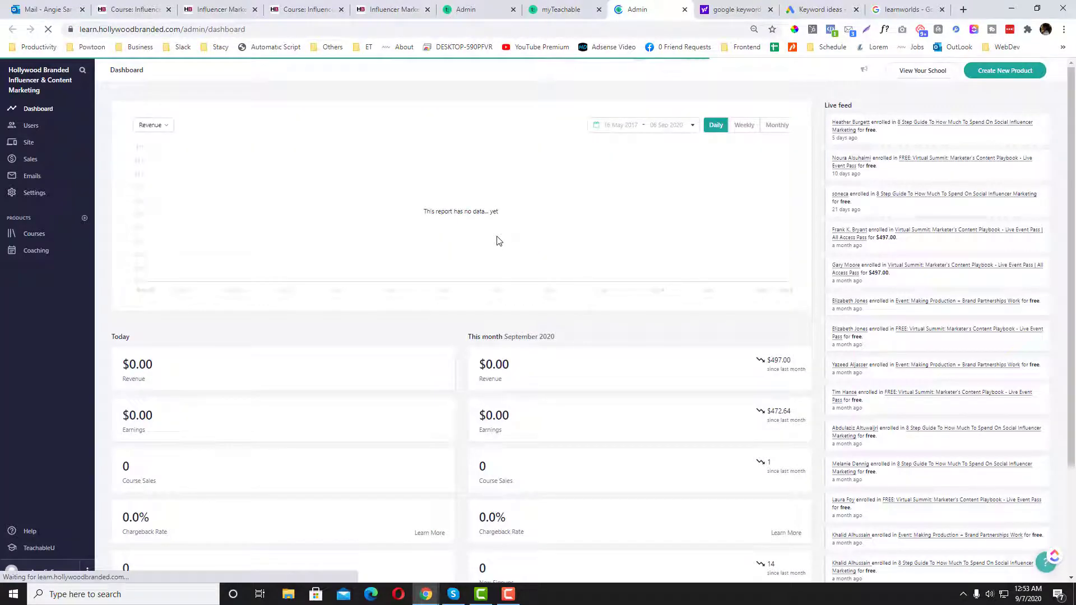
pyautogui.click(28, 234)
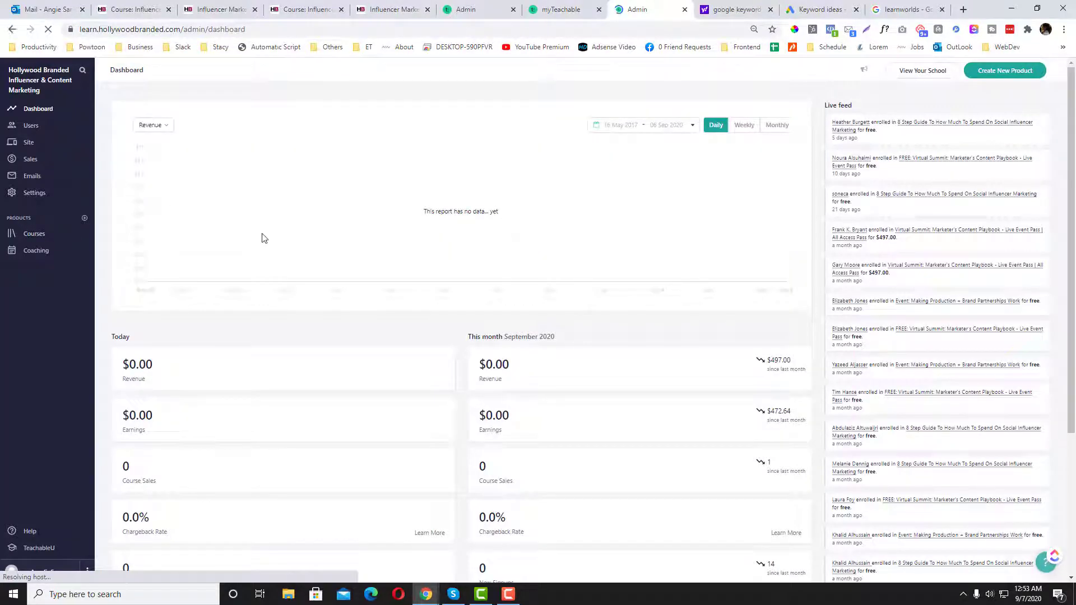
# Copy the full course title "Influencer Marketing Survey Report" from its LearnWorlds course page.
pyautogui.hotkey('ctrl', 'f')
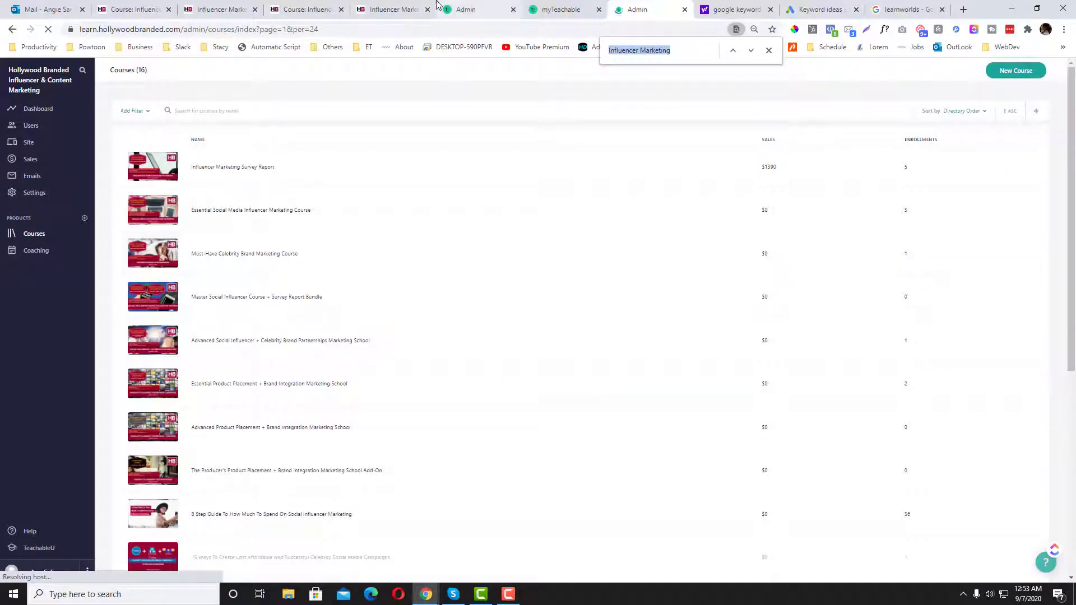
pyautogui.click(393, 9)
pyautogui.scroll(10, 470, 190)
pyautogui.scroll(2, 470, 190)
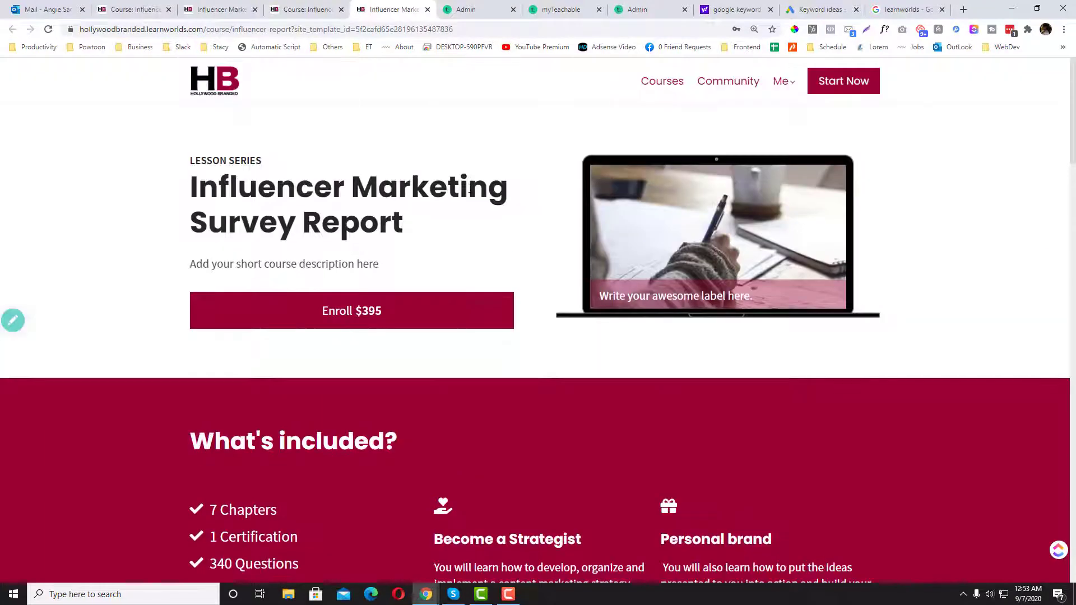
pyautogui.moveTo(410, 223); pyautogui.dragTo(202, 191)
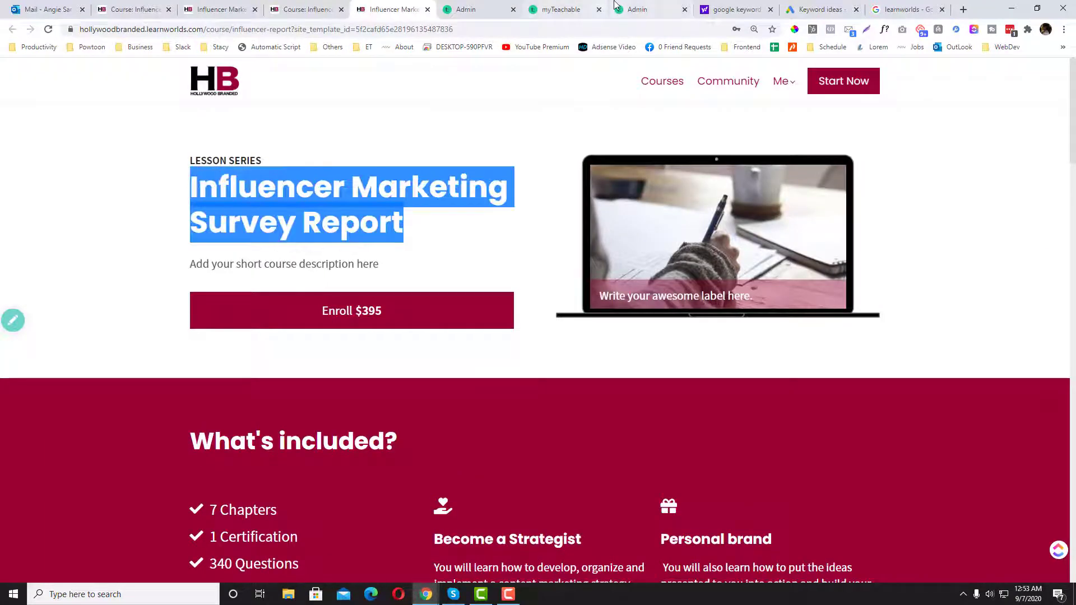
# Find "Influencer Marketing Survey Report" in the Teachable course list, open that course, and preview its sales page.
pyautogui.click(639, 9)
pyautogui.hotkey('ctrl', 'f')
pyautogui.write('Influencer Marketing Survey Report')
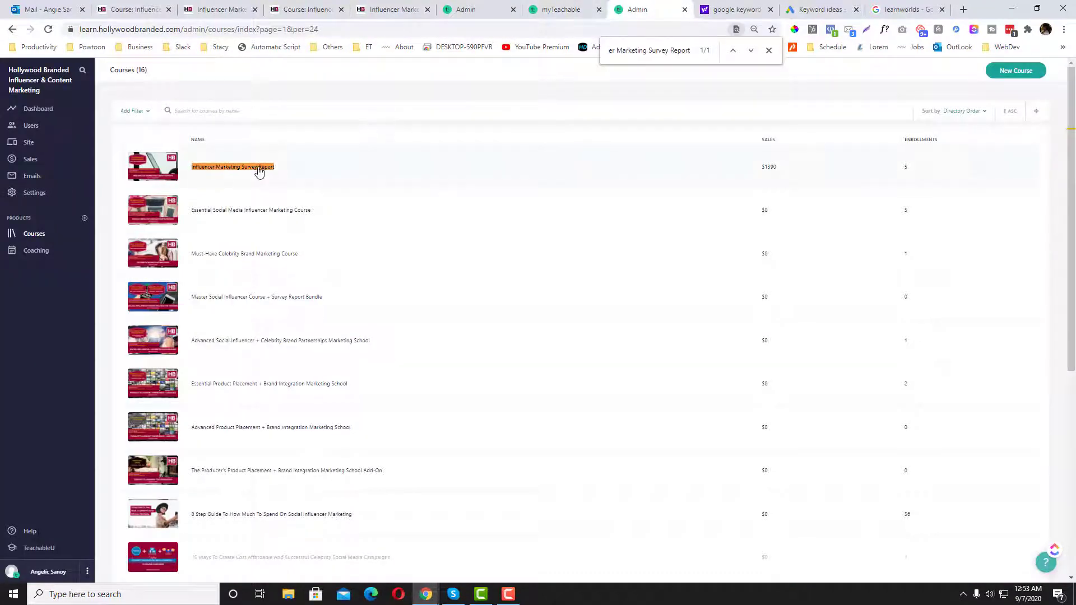
pyautogui.click(495, 172)
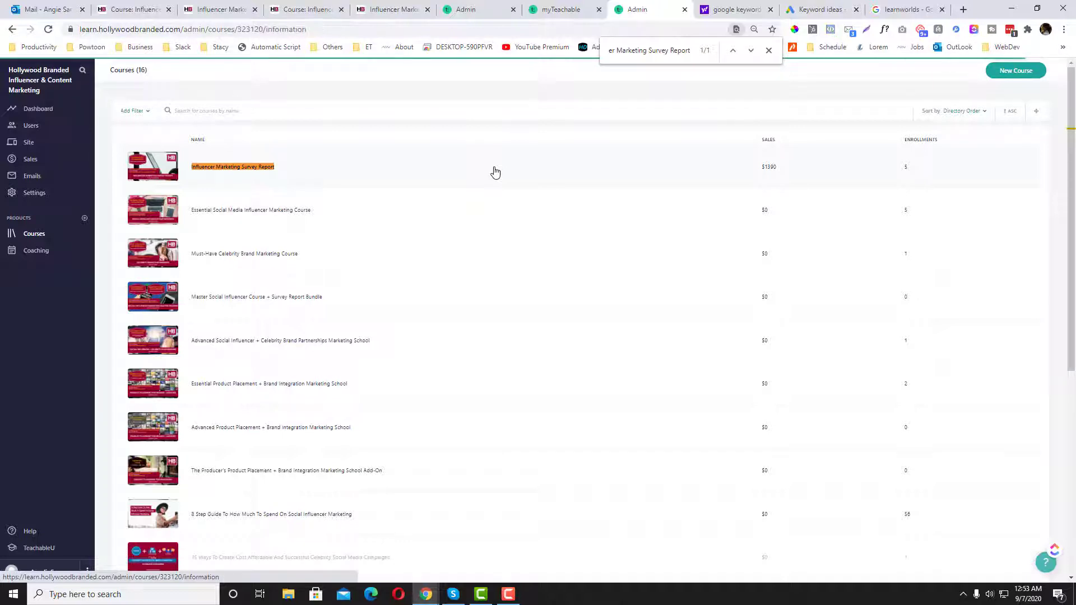
pyautogui.click(420, 192)
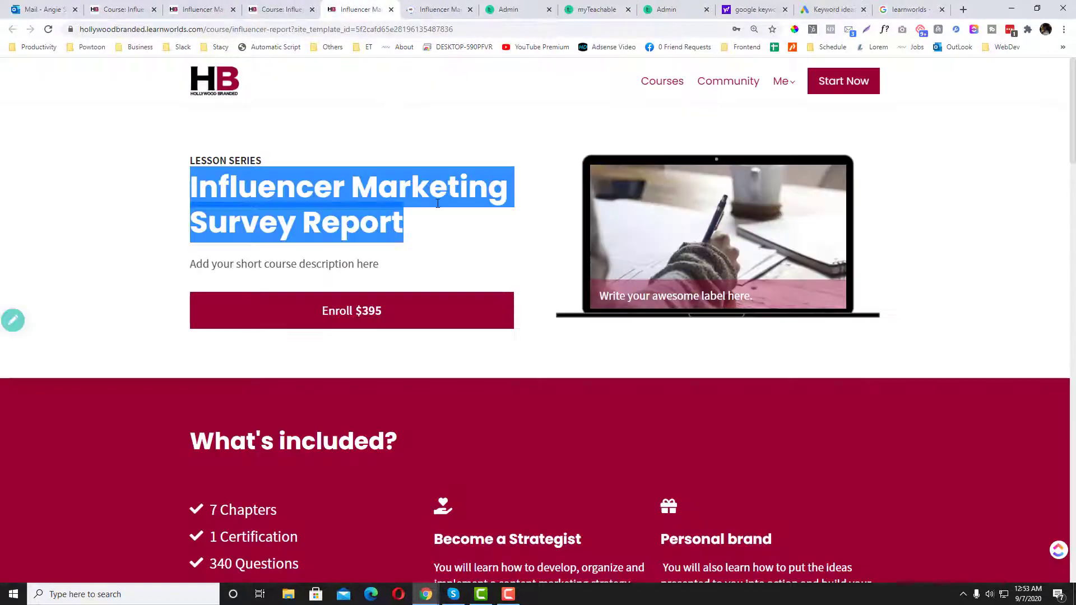
# View the Teachable course preview, and return to the course's LearnWorlds overview page to open the course for editing.
pyautogui.click(501, 10)
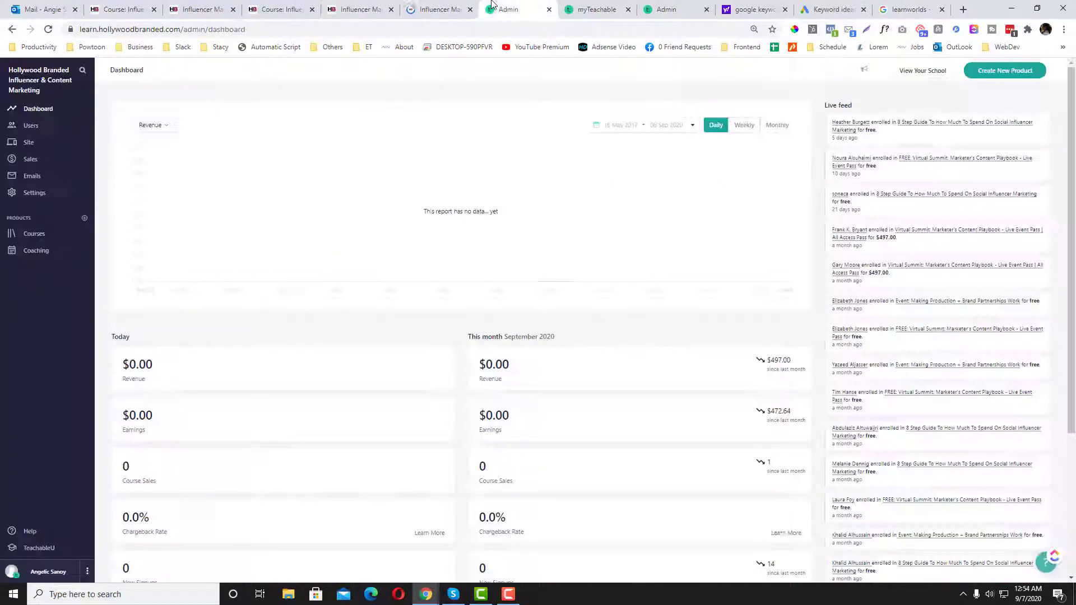
pyautogui.moveTo(418, 9); pyautogui.dragTo(358, 9)
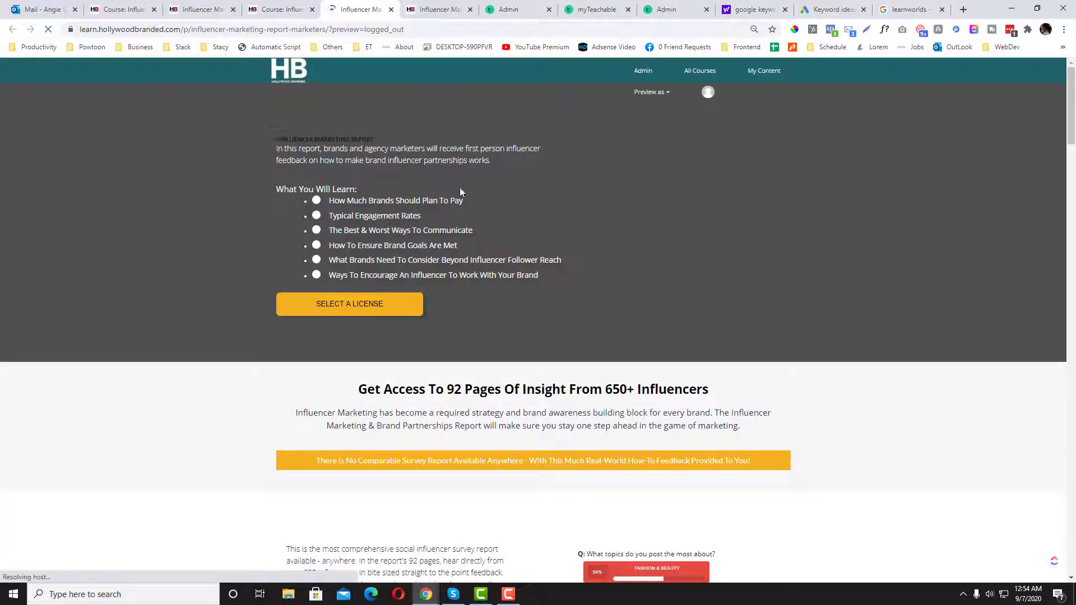
pyautogui.click(278, 12)
pyautogui.click(237, 16)
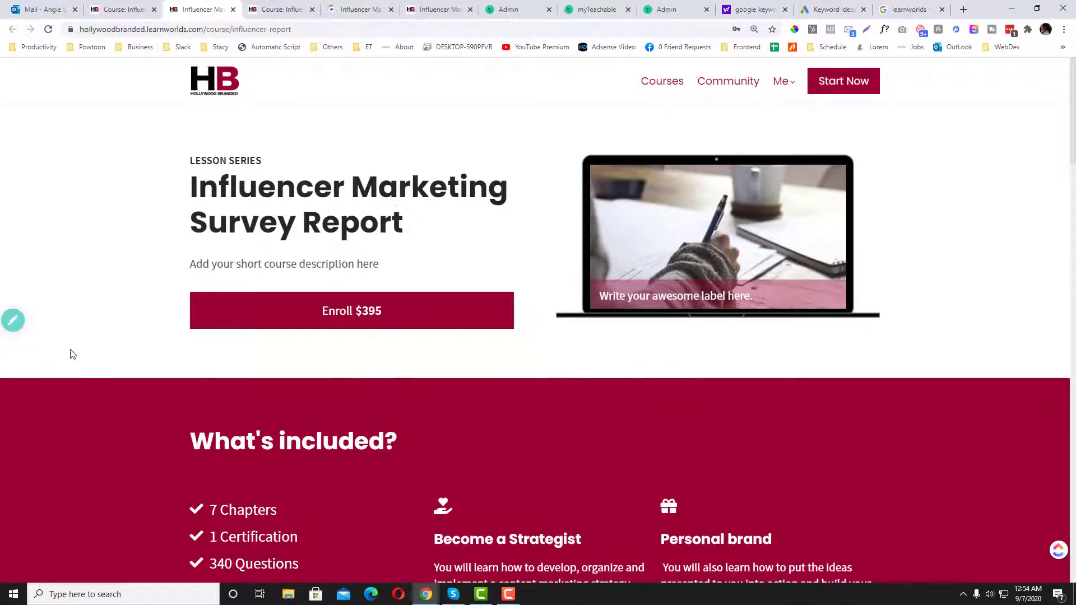
pyautogui.moveTo(31, 329)
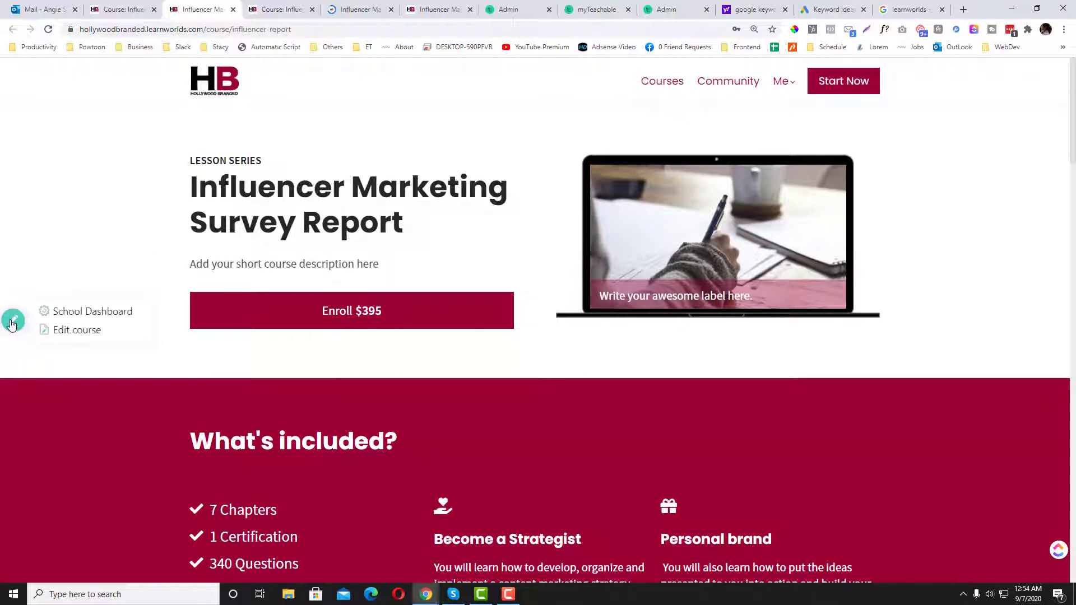
pyautogui.click(106, 314)
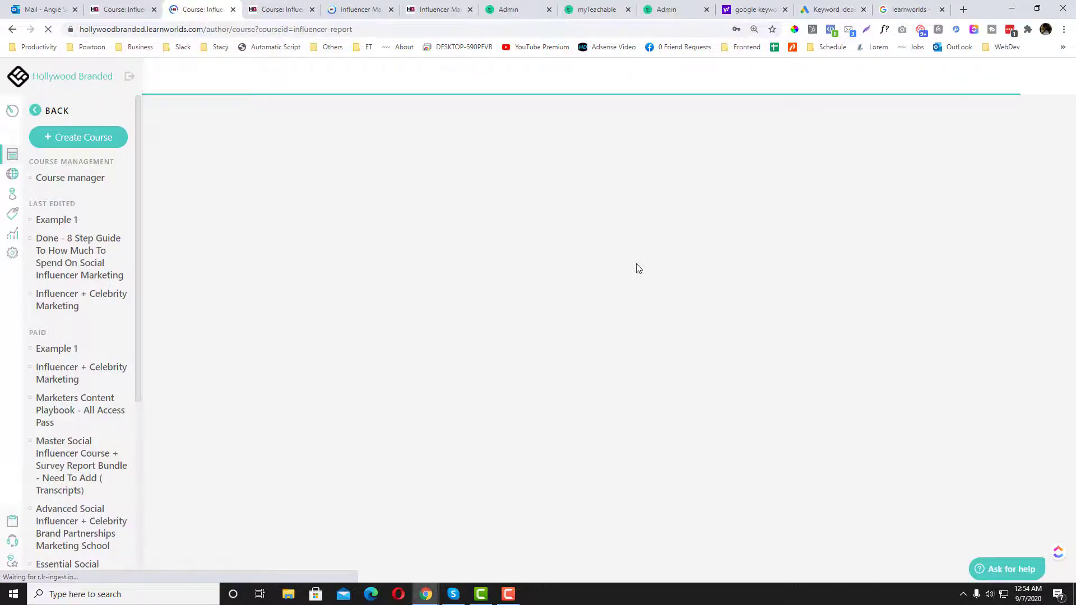
# Bring the Teachable preview next to the LearnWorlds course for comparison, and open the LearnWorlds Influencer Marketing Survey Report page for editing.
pyautogui.scroll(-2, 561, 300)
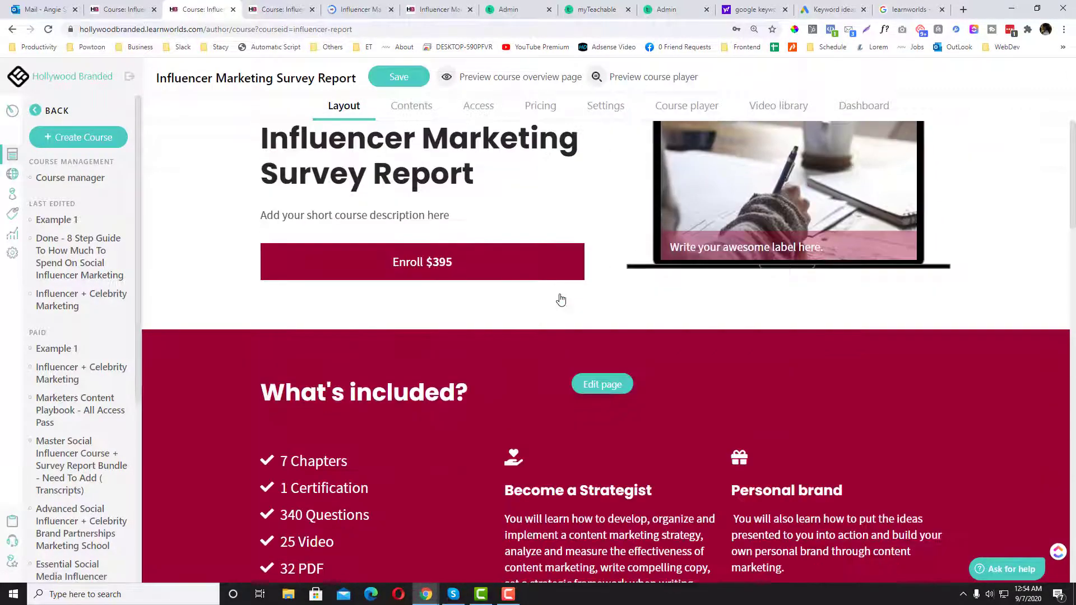
pyautogui.moveTo(361, 10); pyautogui.dragTo(276, 6)
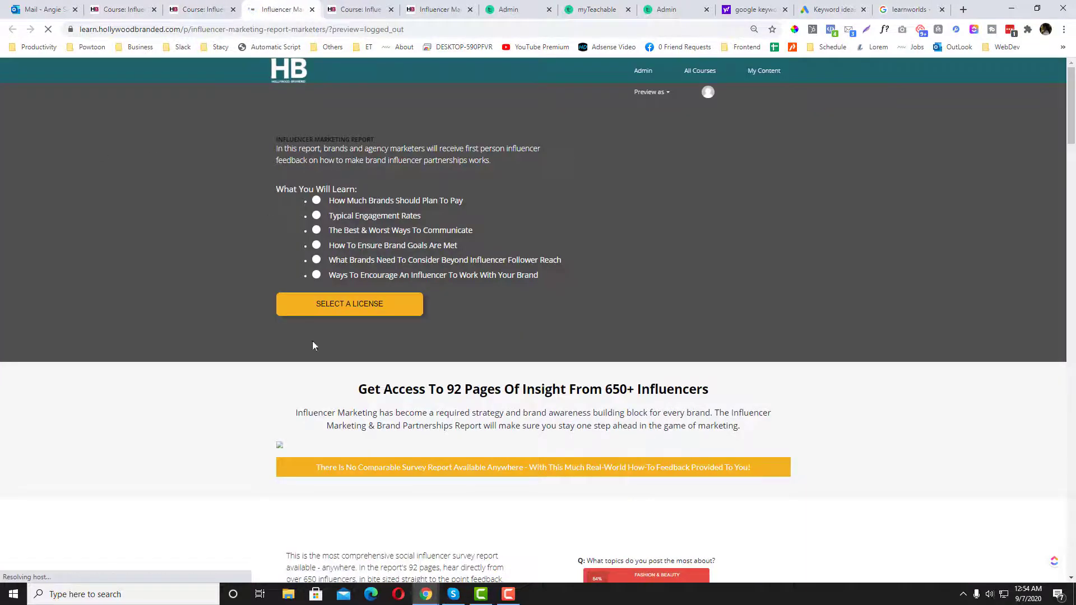
pyautogui.click(171, 8)
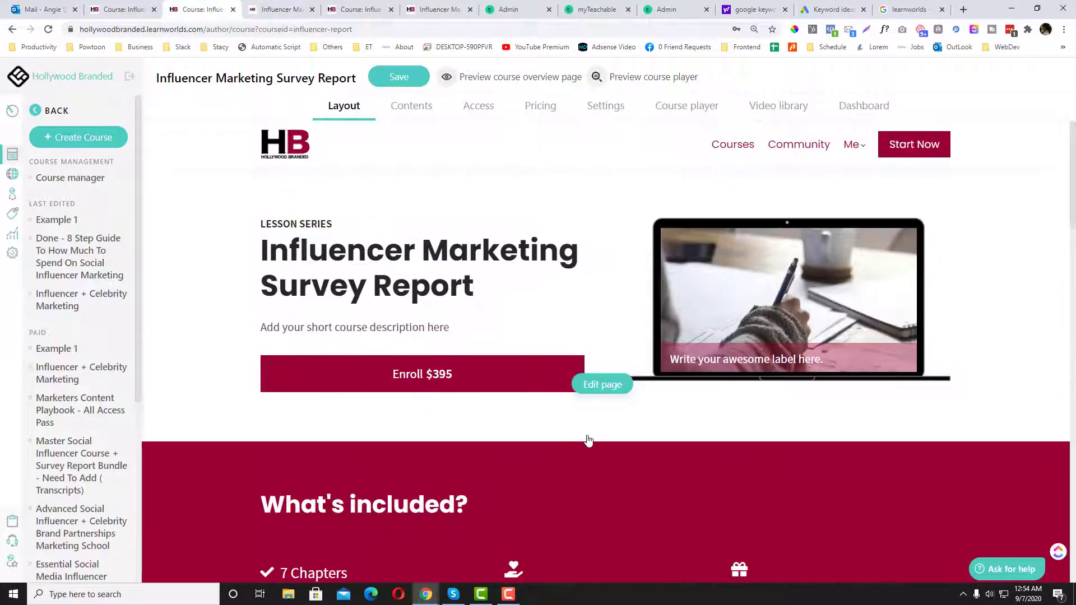
pyautogui.click(606, 450)
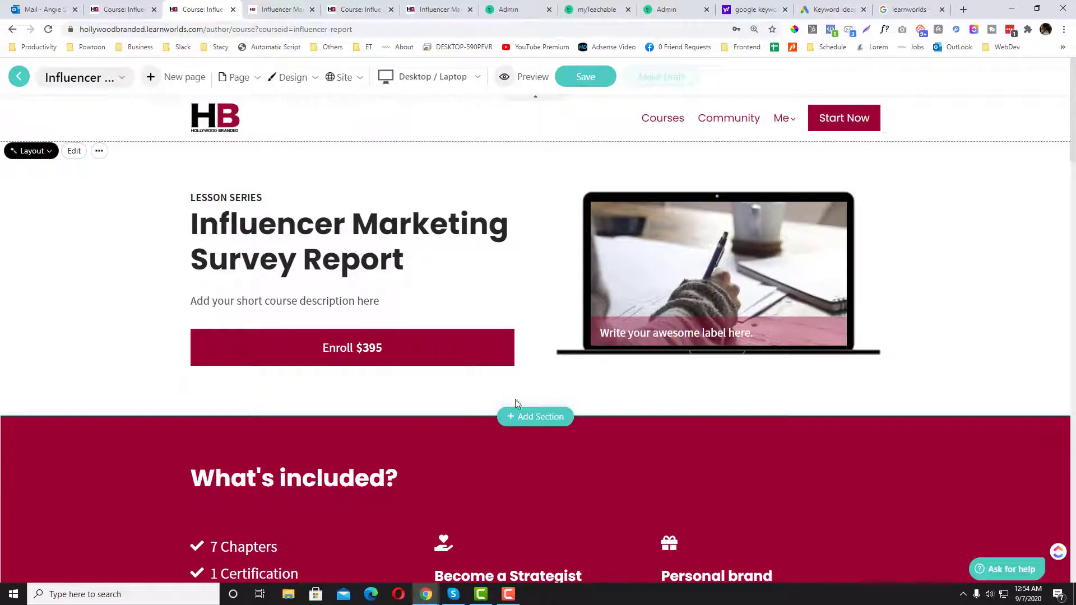
# Open the section library below the hero and review its template categories through to Affiliate Registration.
pyautogui.click(527, 412)
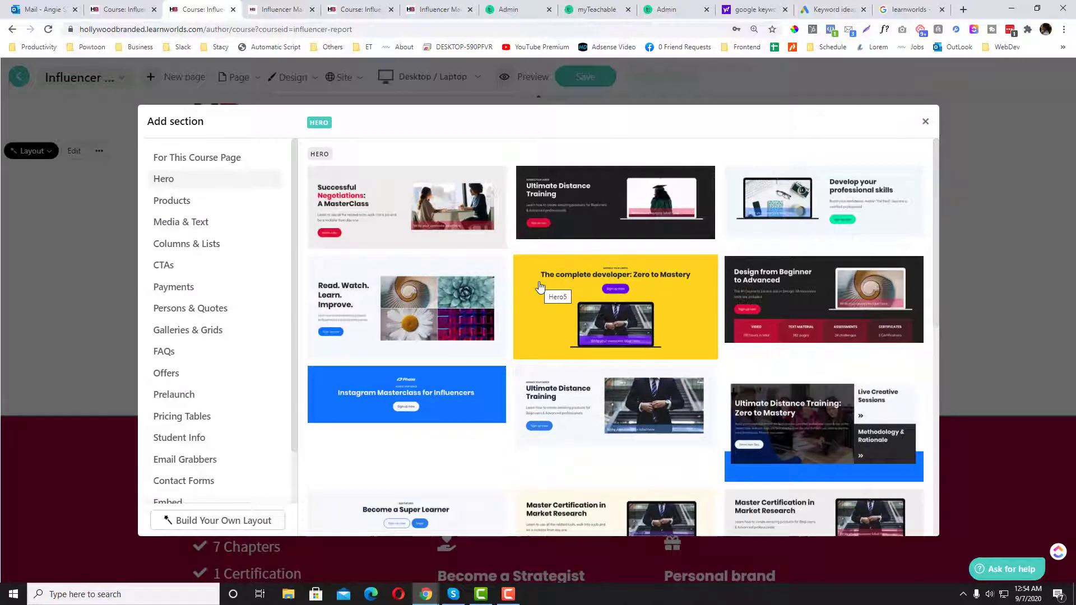
pyautogui.scroll(-3, 540, 287)
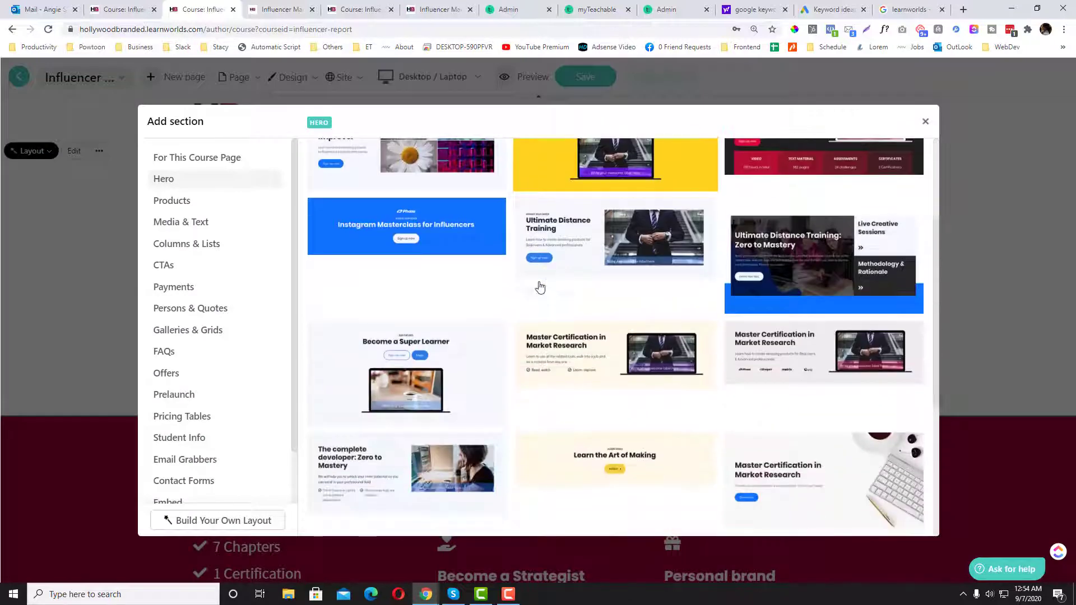
pyautogui.scroll(3, 539, 288)
pyautogui.scroll(-1, 202, 241)
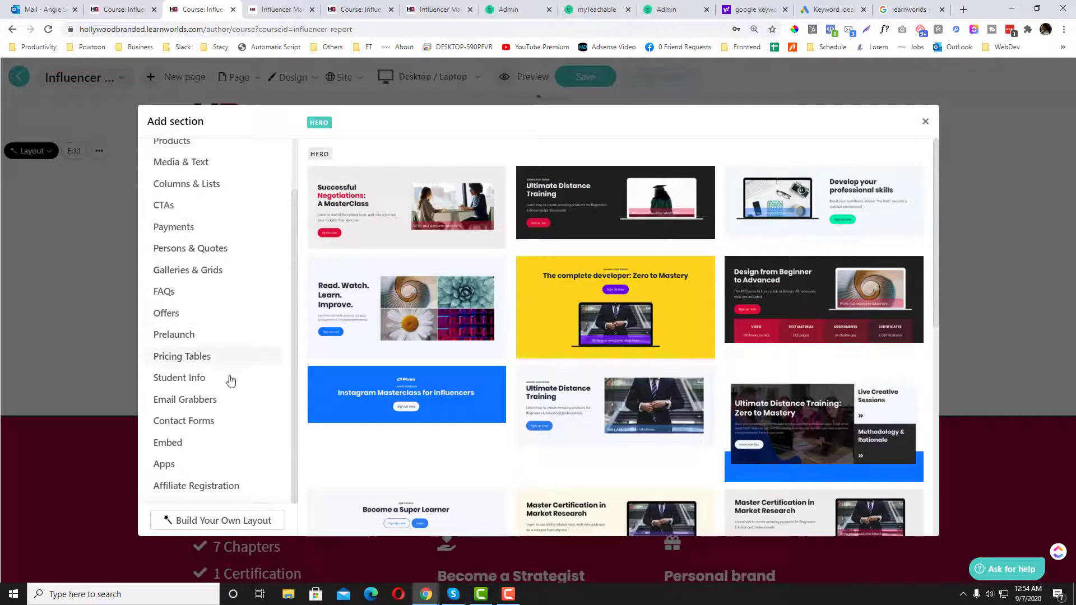
pyautogui.scroll(1, 224, 337)
pyautogui.scroll(-1, 236, 325)
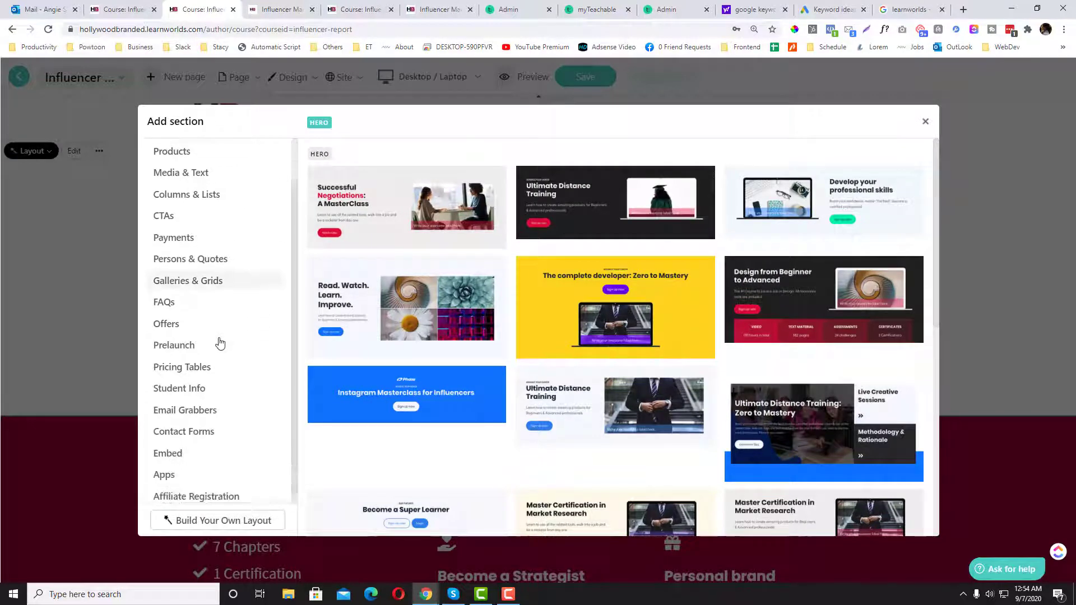
pyautogui.scroll(1, 252, 314)
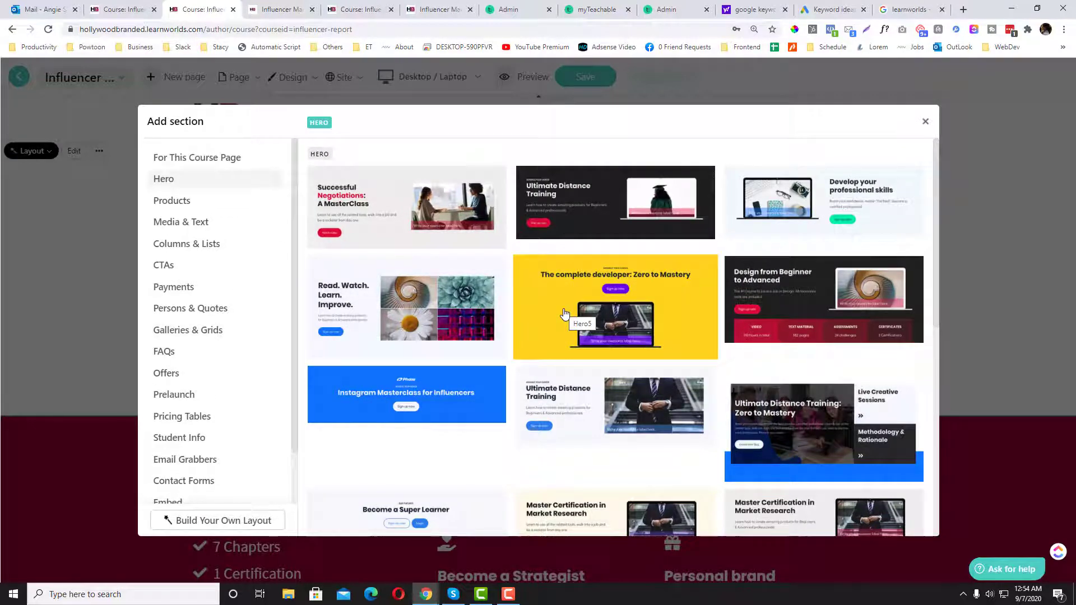
pyautogui.scroll(-1, 192, 343)
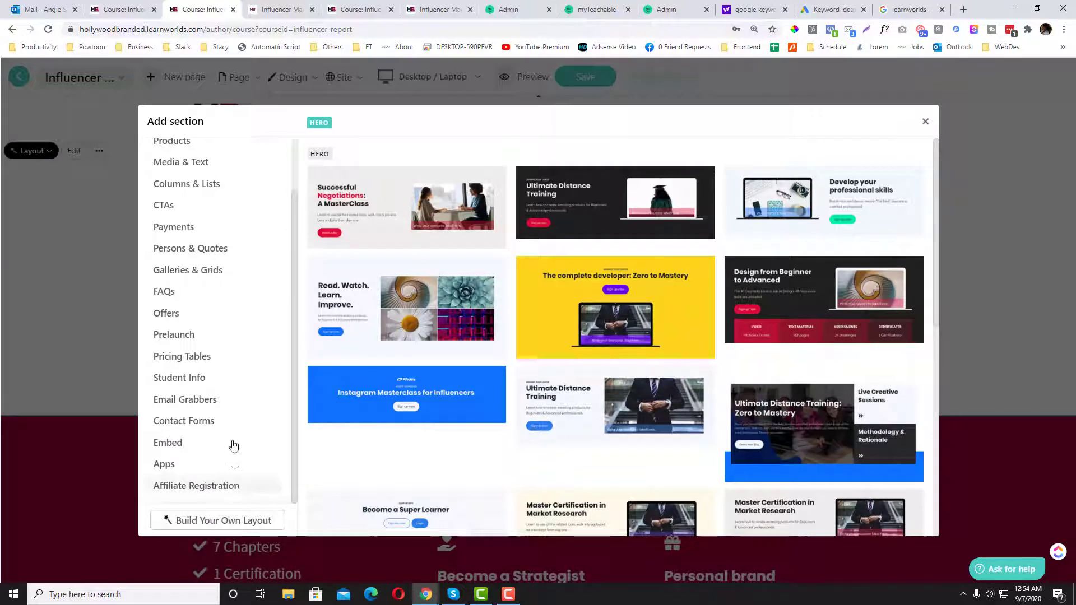
pyautogui.scroll(1, 229, 431)
# Browse the complete set of Hero section templates.
pyautogui.click(211, 185)
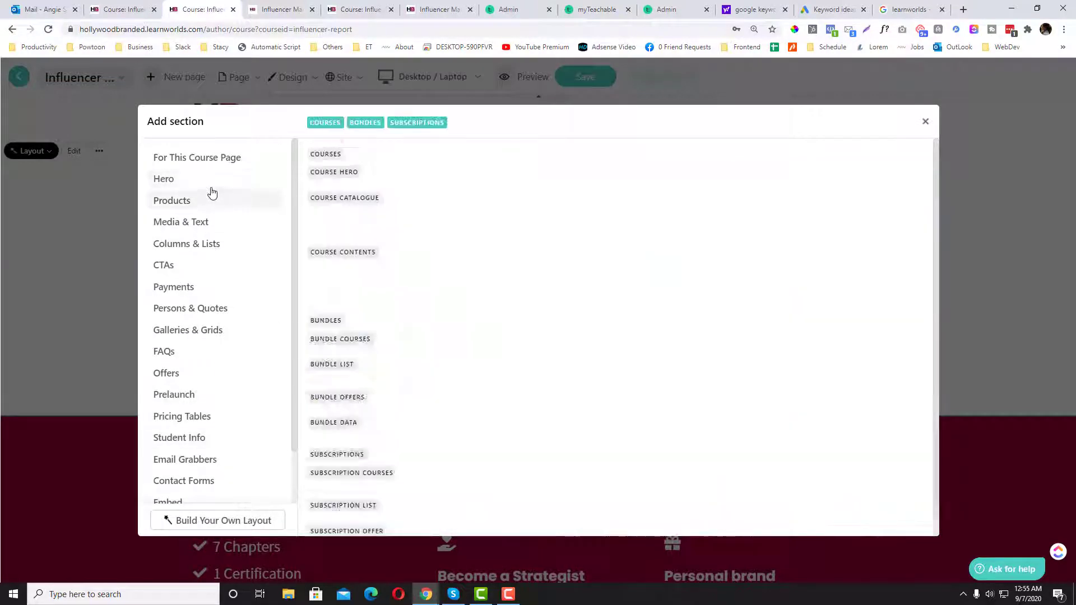
pyautogui.scroll(-5, 514, 336)
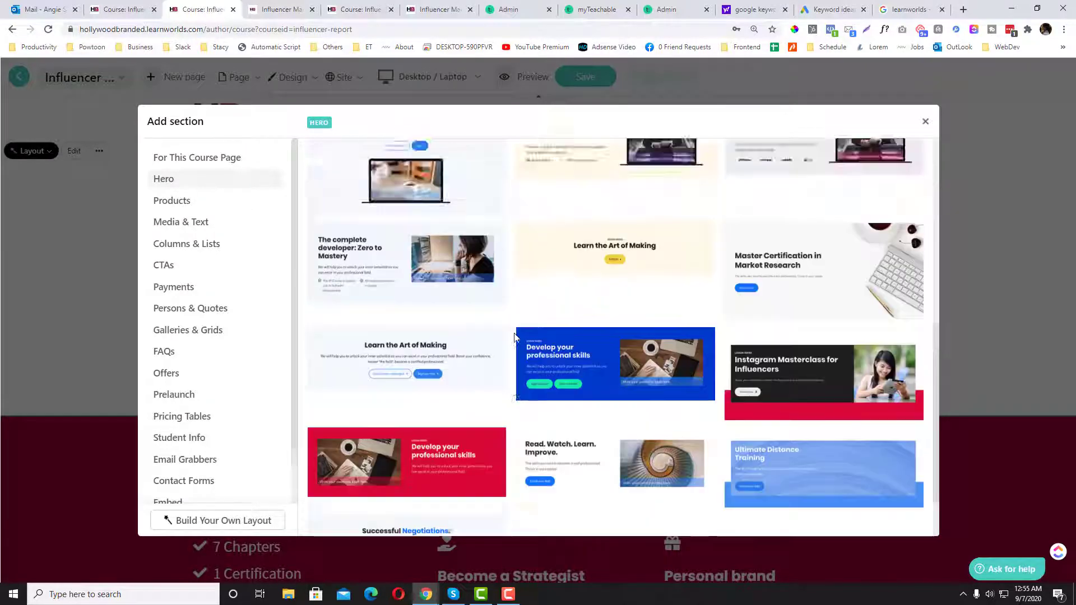
pyautogui.scroll(-5, 514, 314)
pyautogui.scroll(7, 617, 291)
pyautogui.scroll(-2, 722, 343)
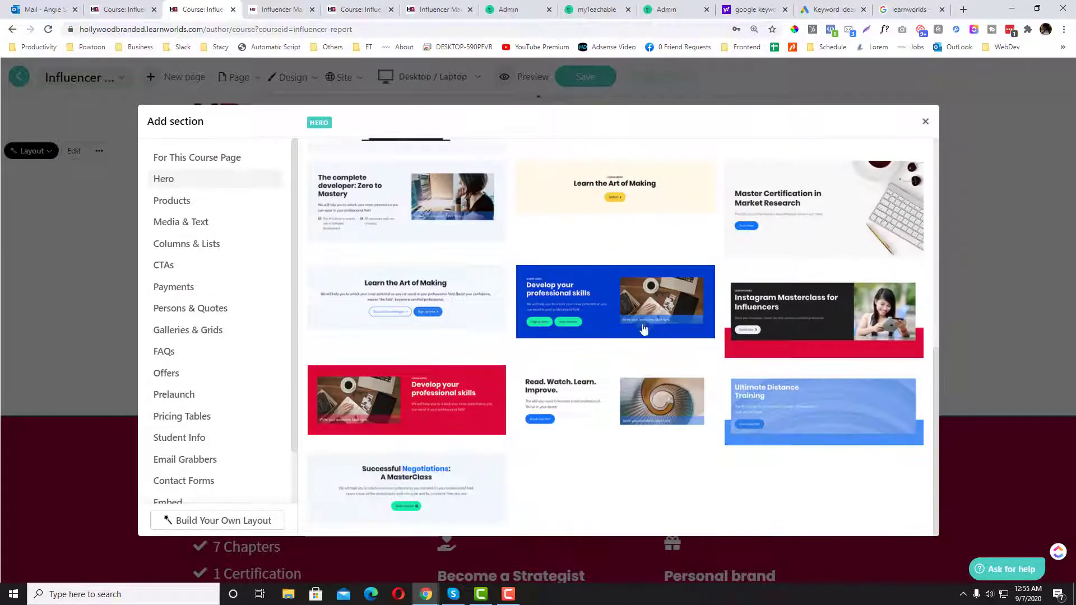
# Build a custom layout by inserting an empty two-column 50% / 50% section below the hero, and close its settings.
pyautogui.scroll(-1, 237, 372)
pyautogui.click(215, 524)
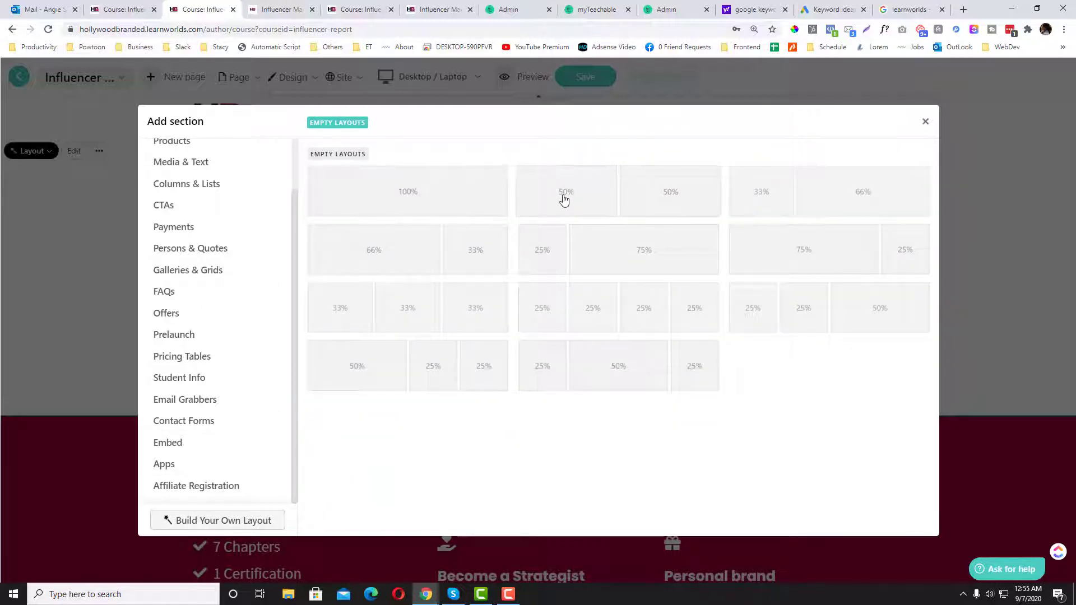
pyautogui.click(604, 186)
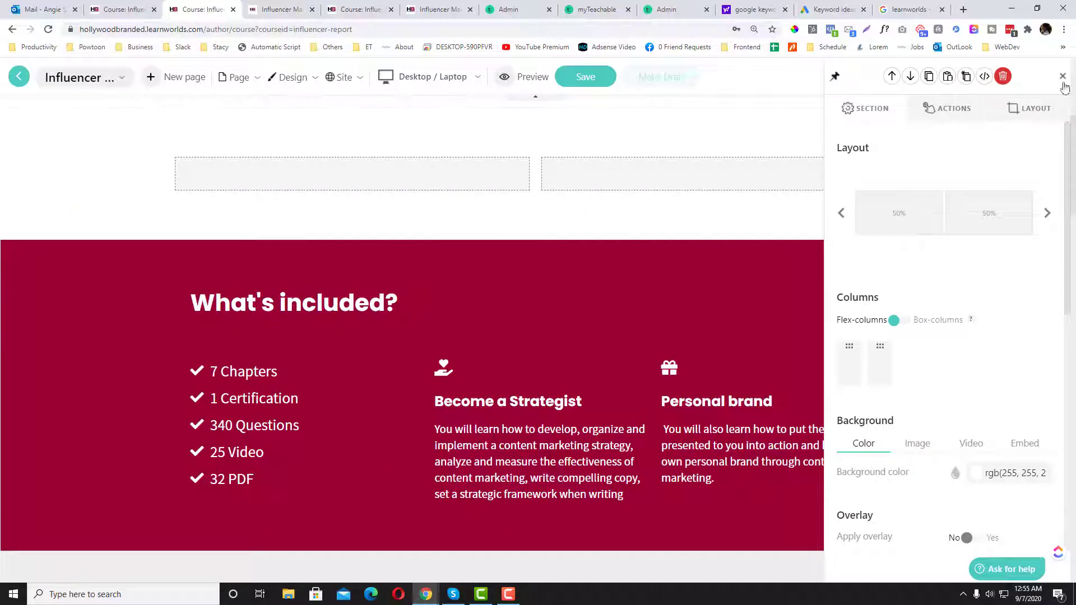
pyautogui.click(1062, 77)
# Move the empty two-column section above the hero section and back below it.
pyautogui.scroll(5, 168, 269)
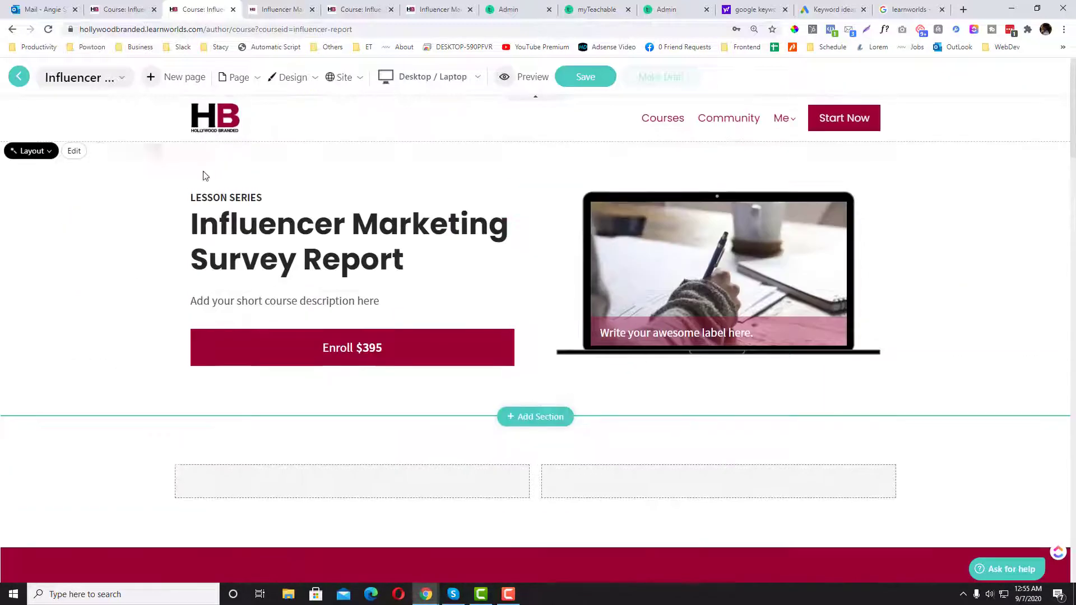
pyautogui.moveTo(108, 453)
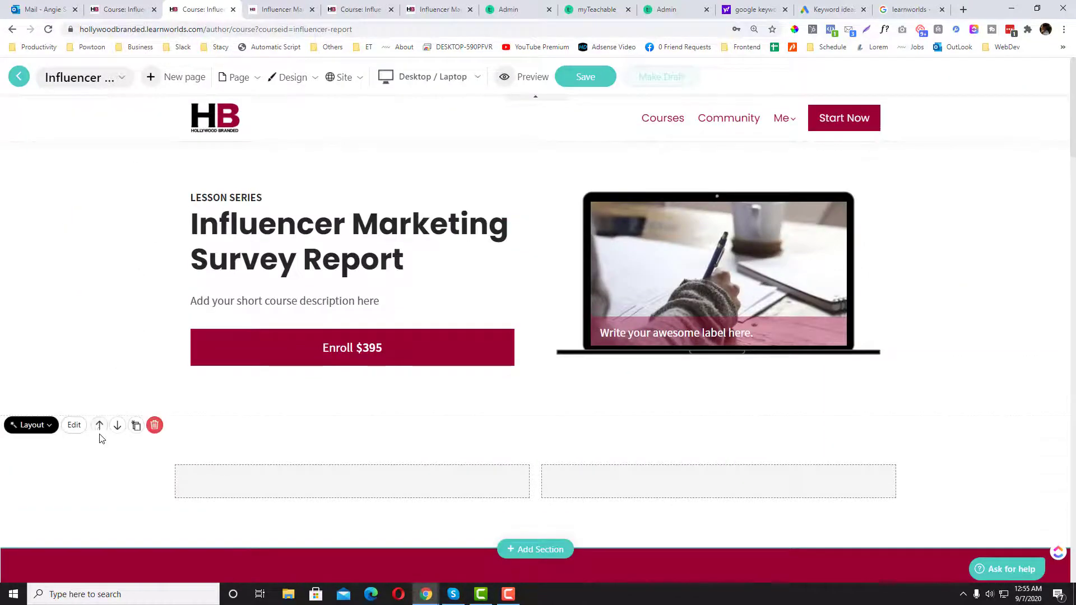
pyautogui.click(99, 426)
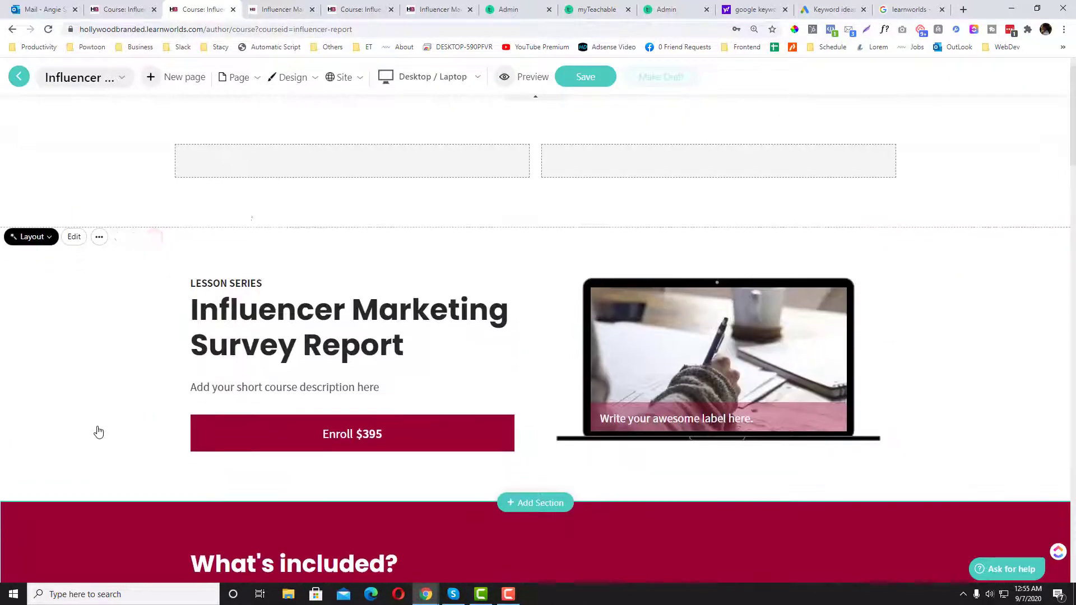
pyautogui.moveTo(127, 154)
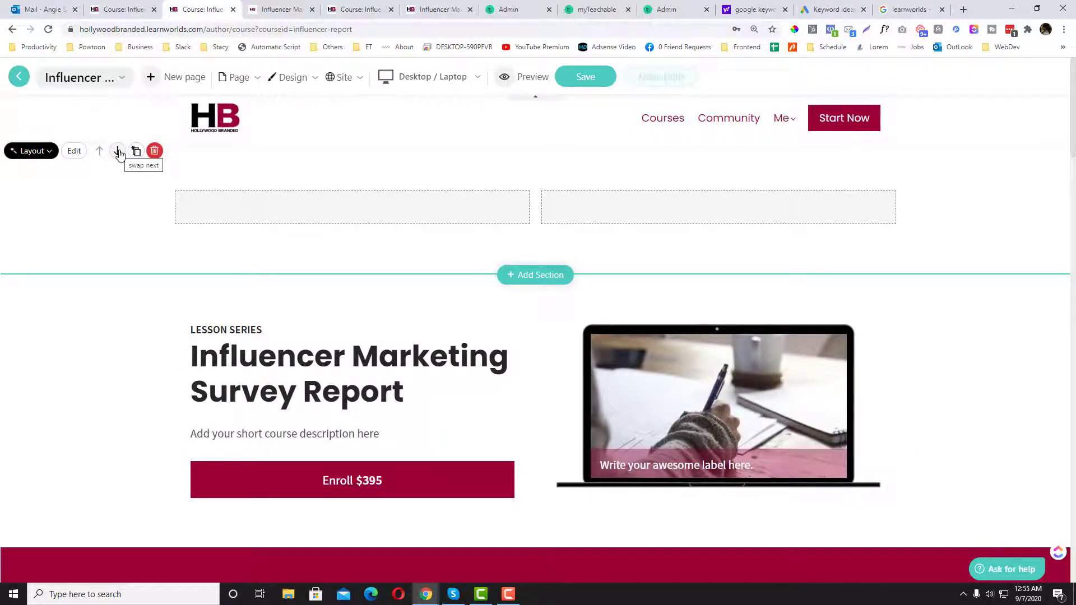
pyautogui.click(117, 152)
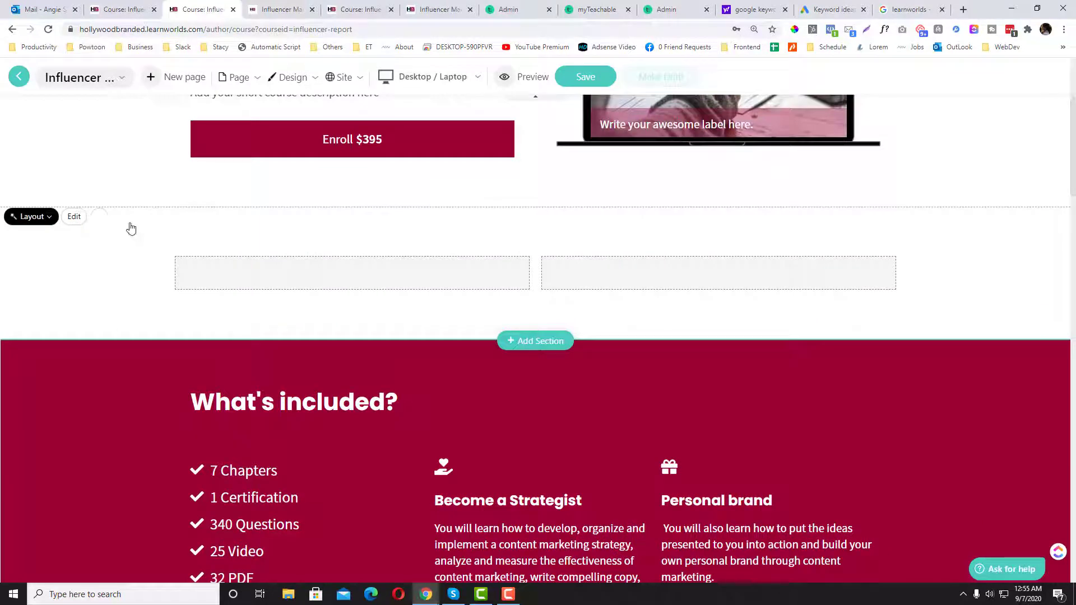
# Move the empty two-column section above the hero, and delete the hero section holding the course title and Enroll button.
pyautogui.click(112, 218)
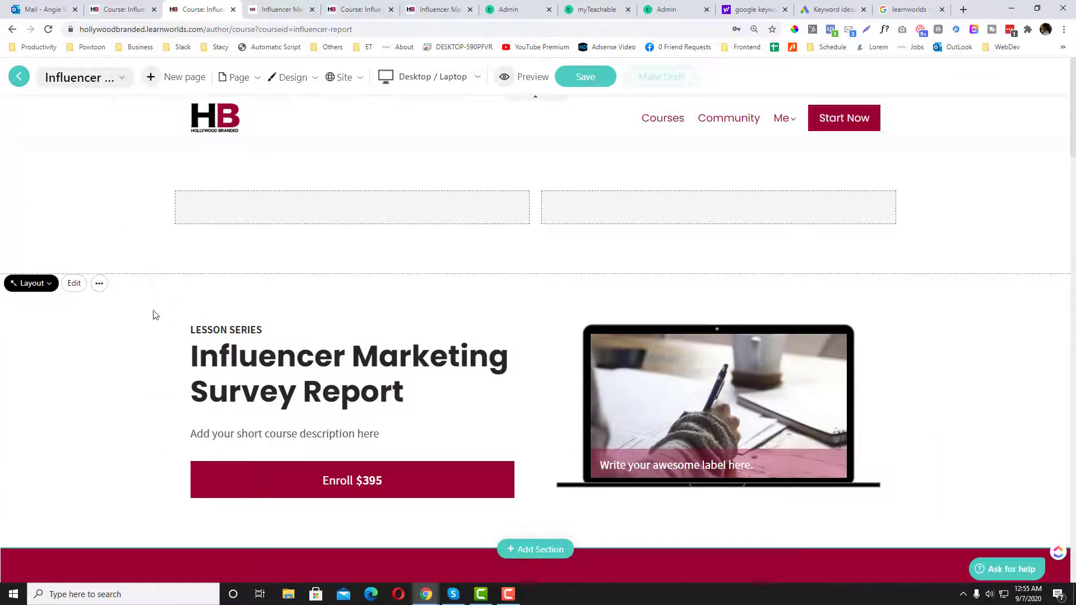
pyautogui.click(155, 284)
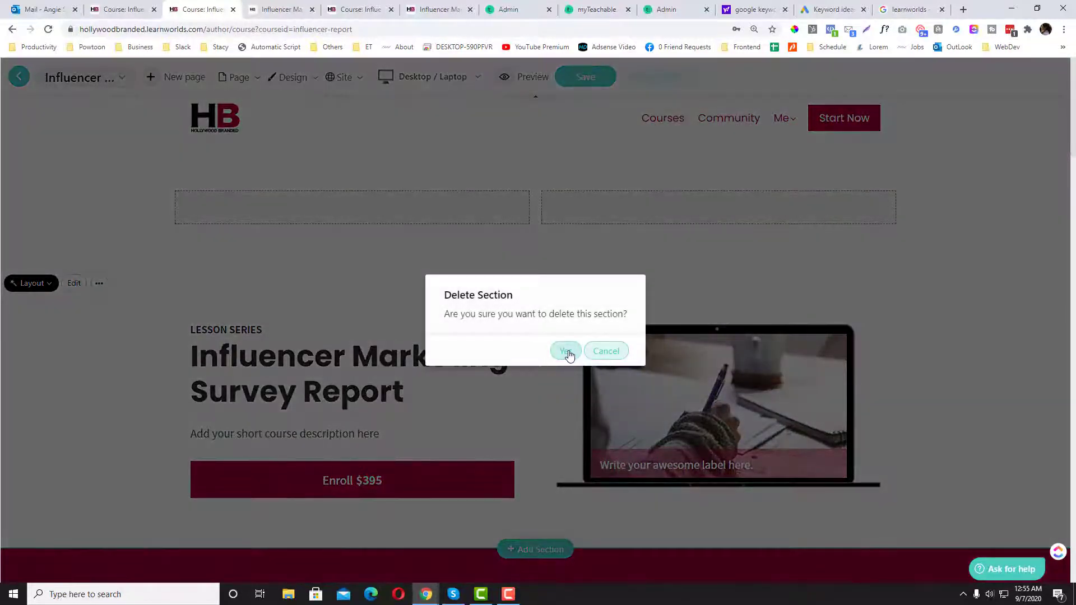
pyautogui.press('Return')
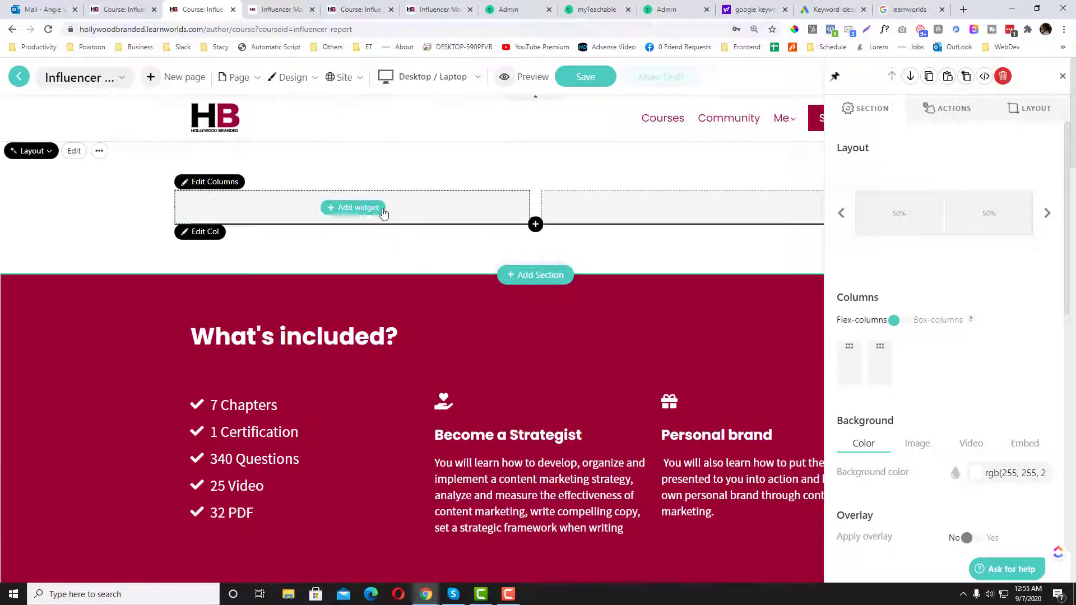
# Open the widget library for the empty section's first column, and look through the other open course and Teachable pages before returning.
pyautogui.click(381, 212)
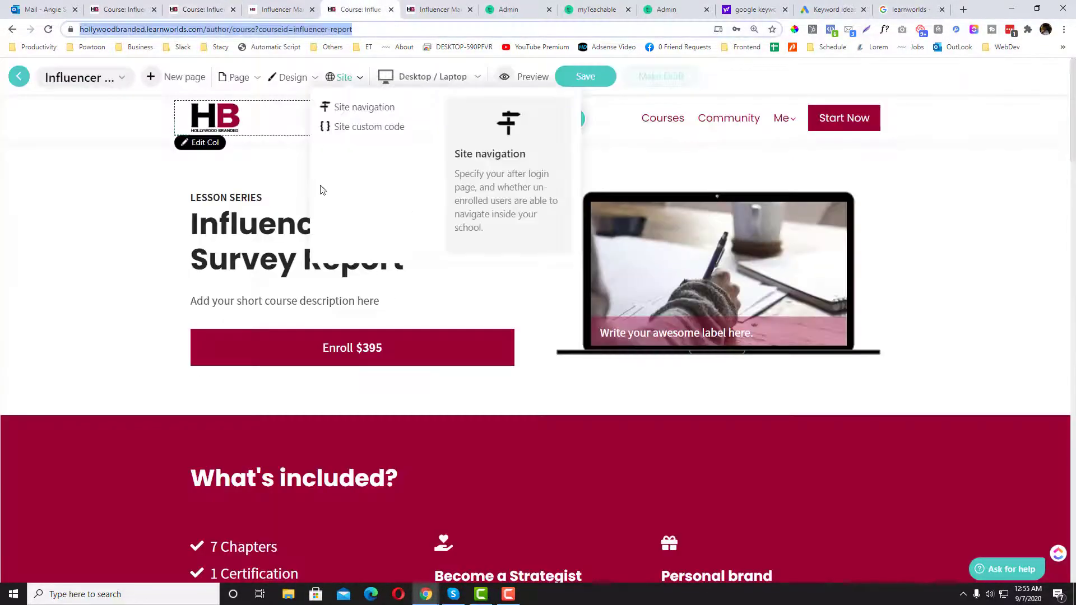
pyautogui.click(463, 6)
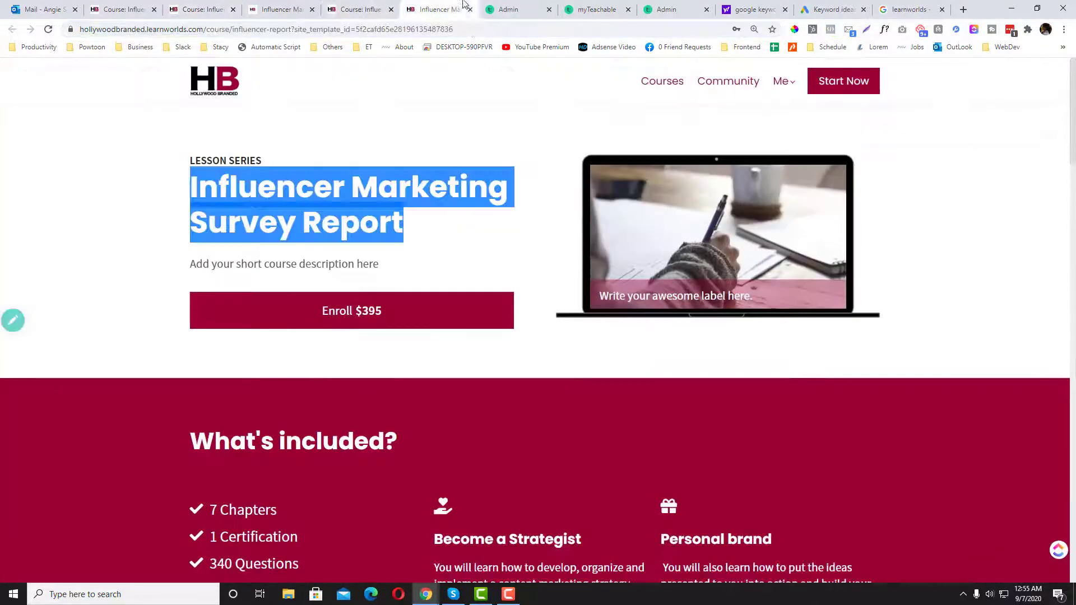
pyautogui.click(597, 10)
pyautogui.click(666, 10)
pyautogui.click(508, 10)
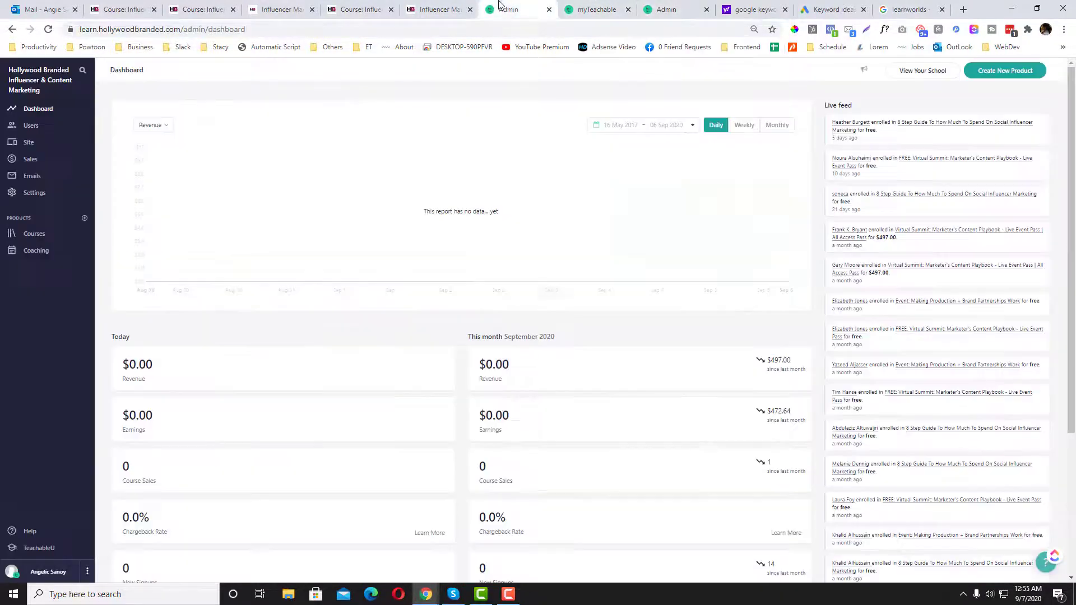
pyautogui.click(439, 10)
pyautogui.click(353, 7)
pyautogui.click(197, 8)
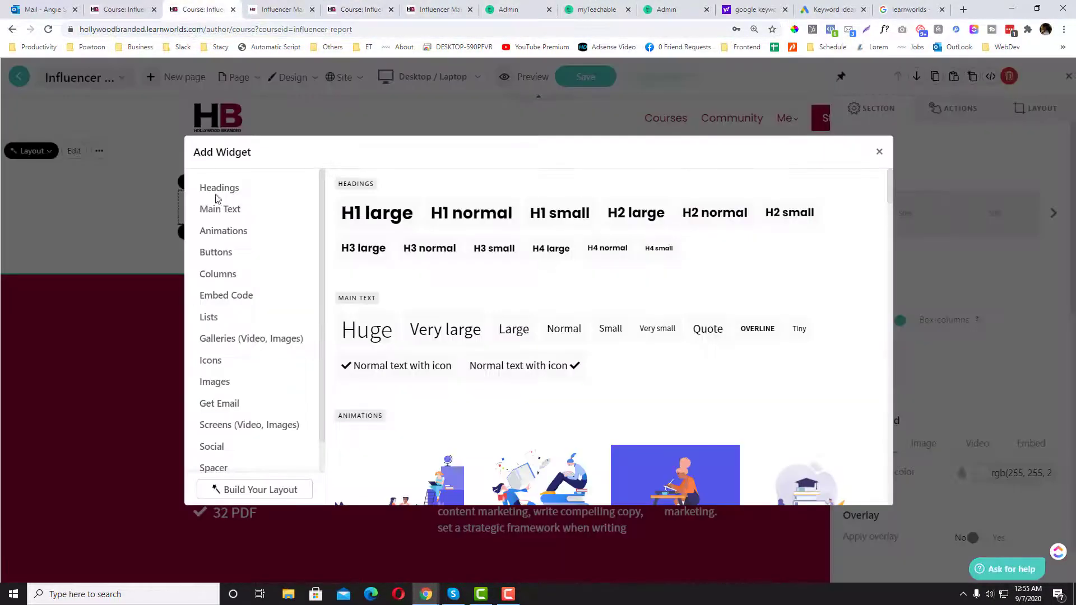
# Add an H1 large heading widget and a Normal main text widget beneath it in the section's first column.
pyautogui.scroll(-1, 406, 220)
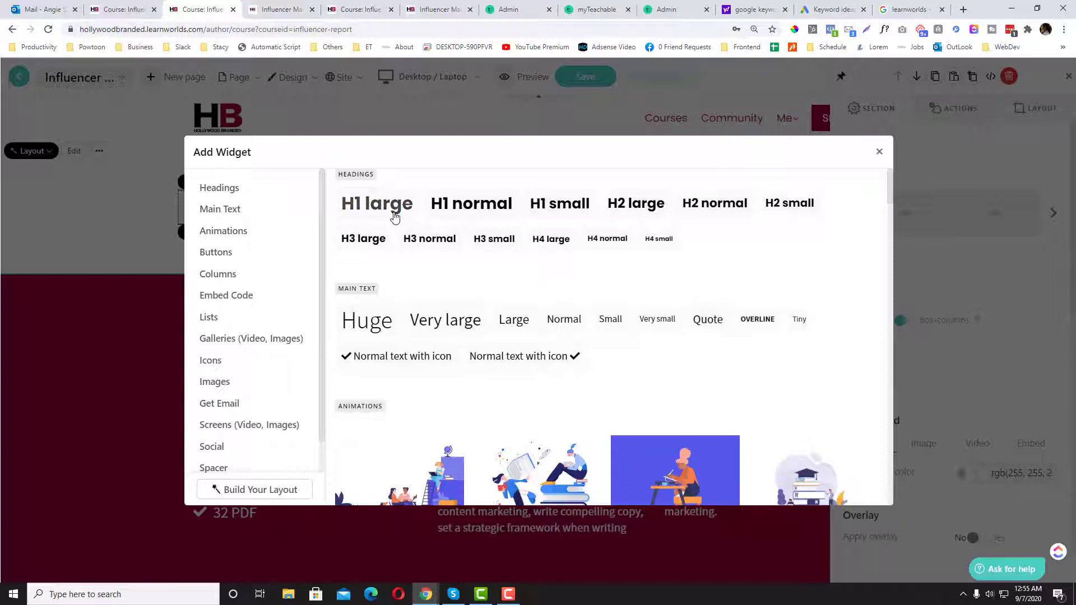
pyautogui.click(399, 212)
pyautogui.click(352, 230)
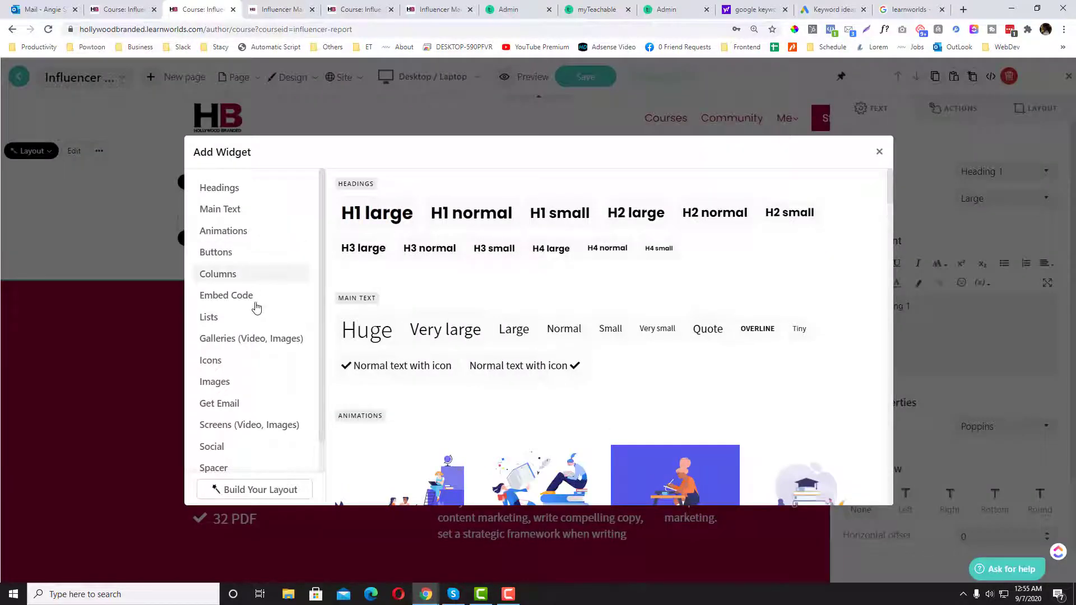
pyautogui.scroll(-1, 255, 313)
pyautogui.scroll(1, 252, 320)
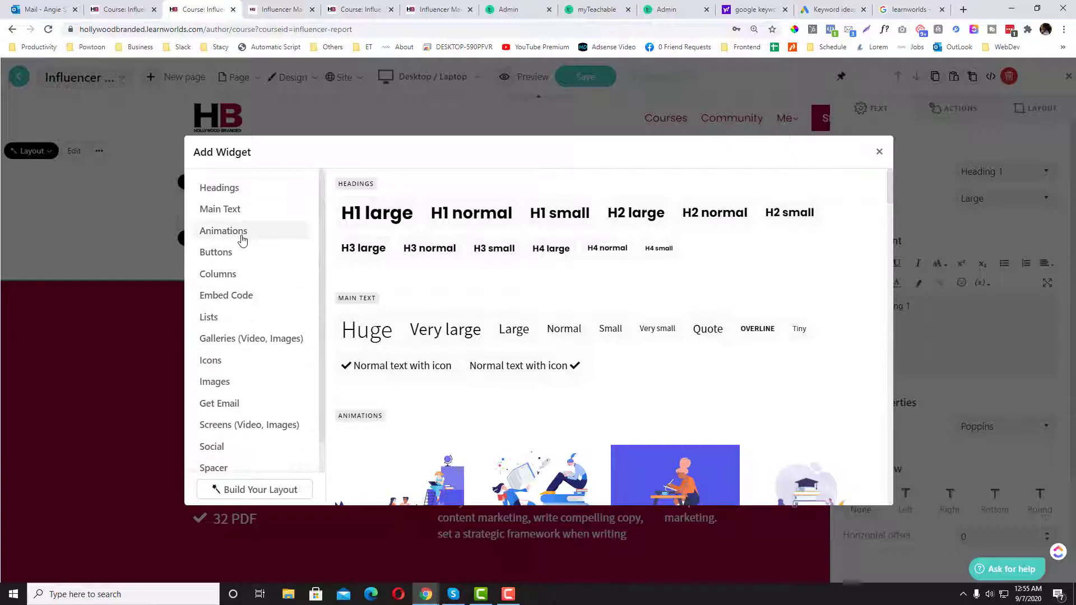
pyautogui.click(239, 213)
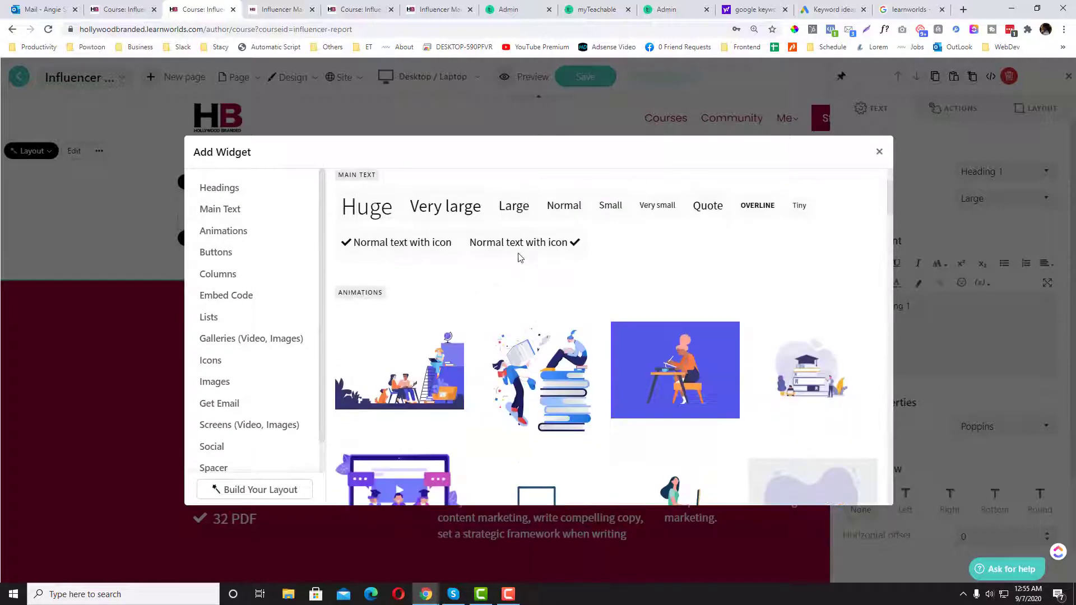
pyautogui.click(563, 206)
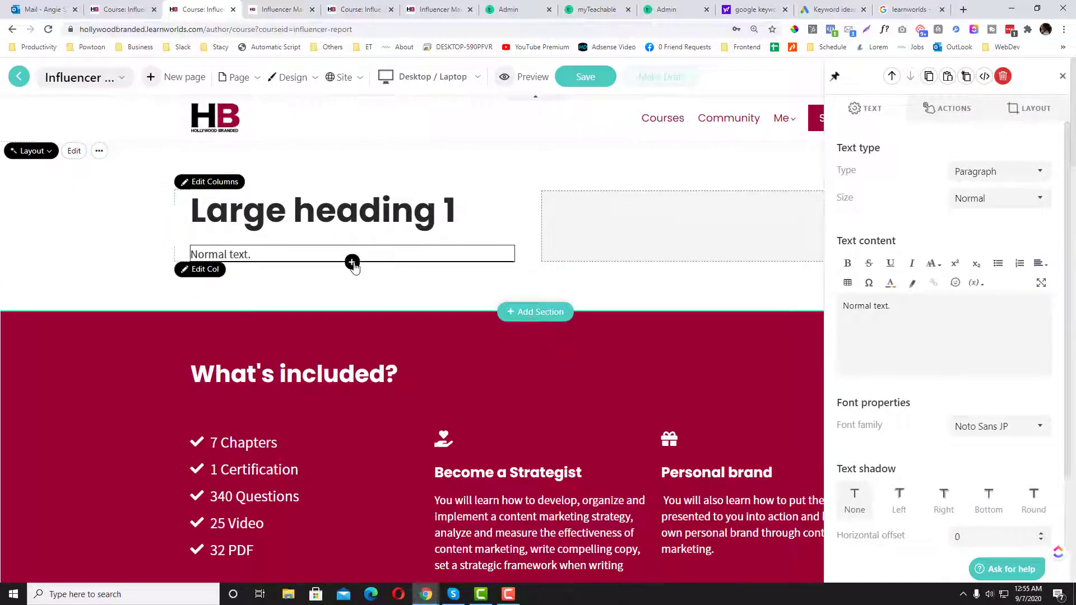
# Add a checkmark list widget below the normal text in the first column, and set it to 2 items per row.
pyautogui.click(352, 262)
pyautogui.click(238, 324)
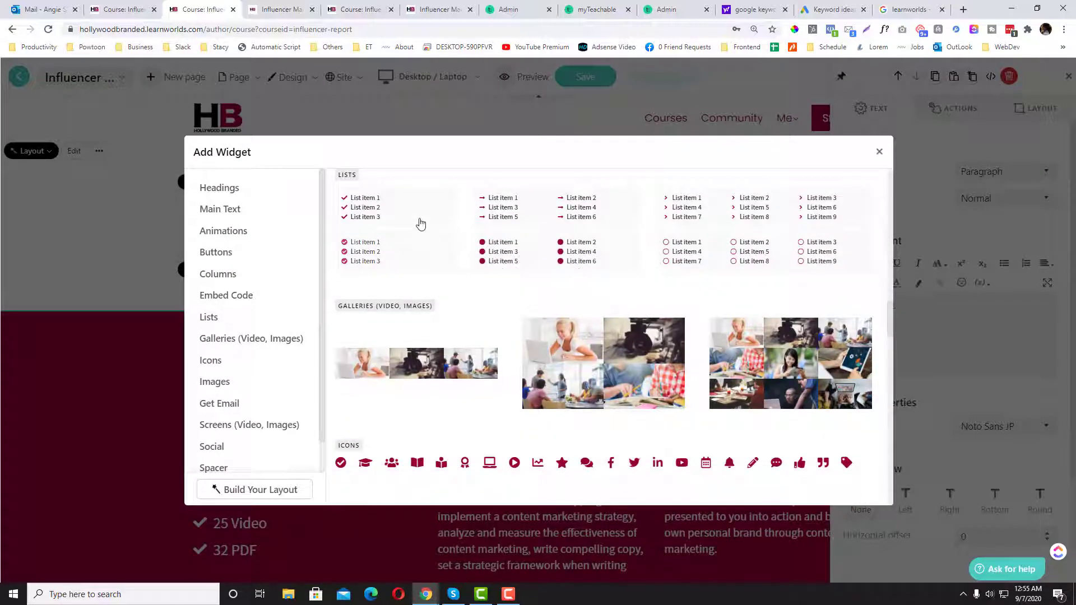
pyautogui.click(392, 202)
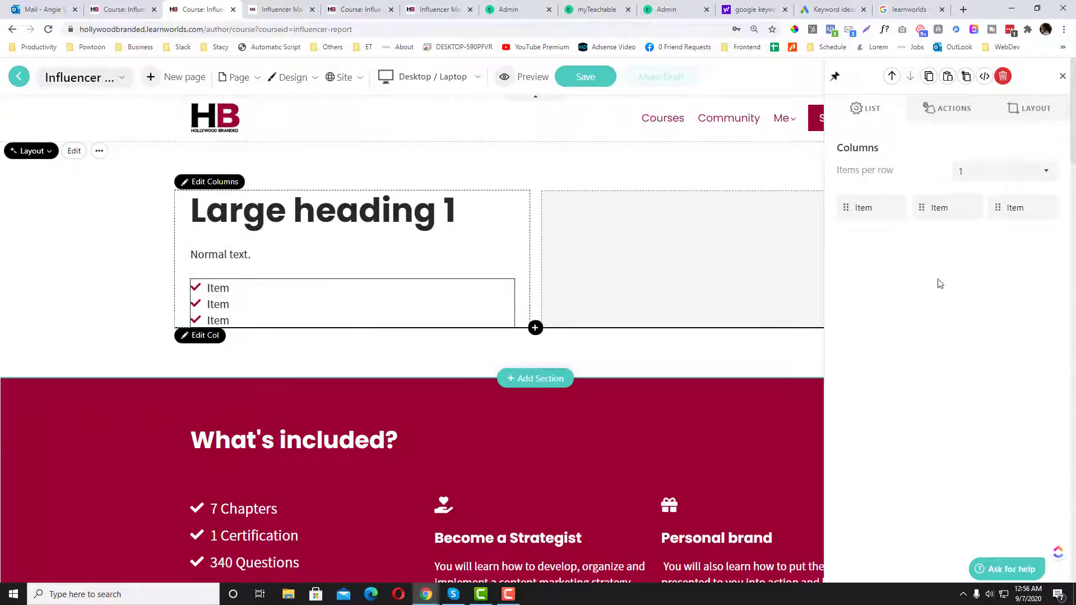
pyautogui.click(986, 171)
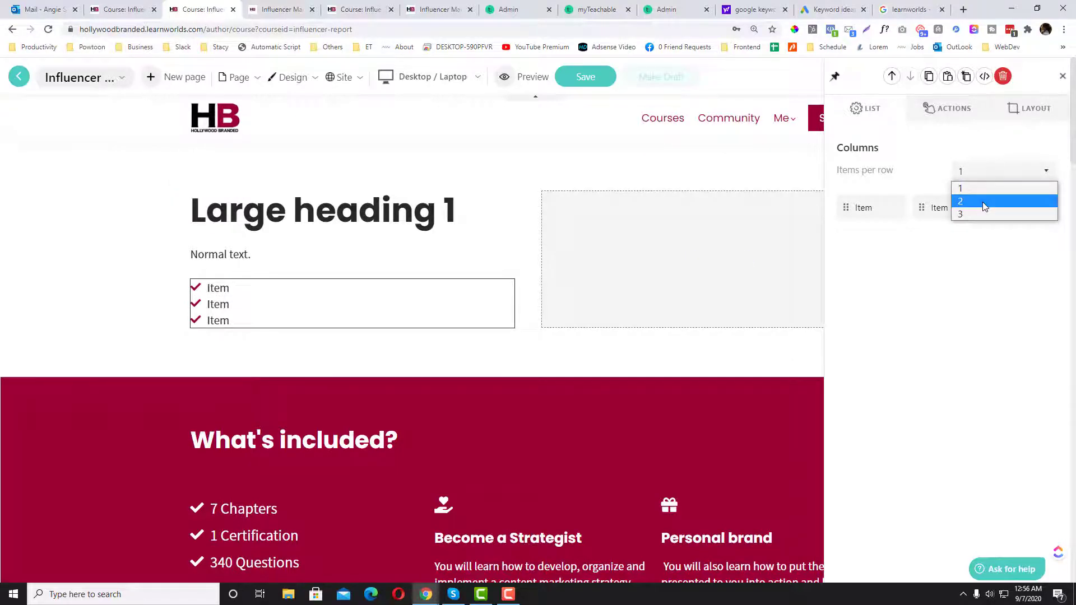
pyautogui.click(983, 202)
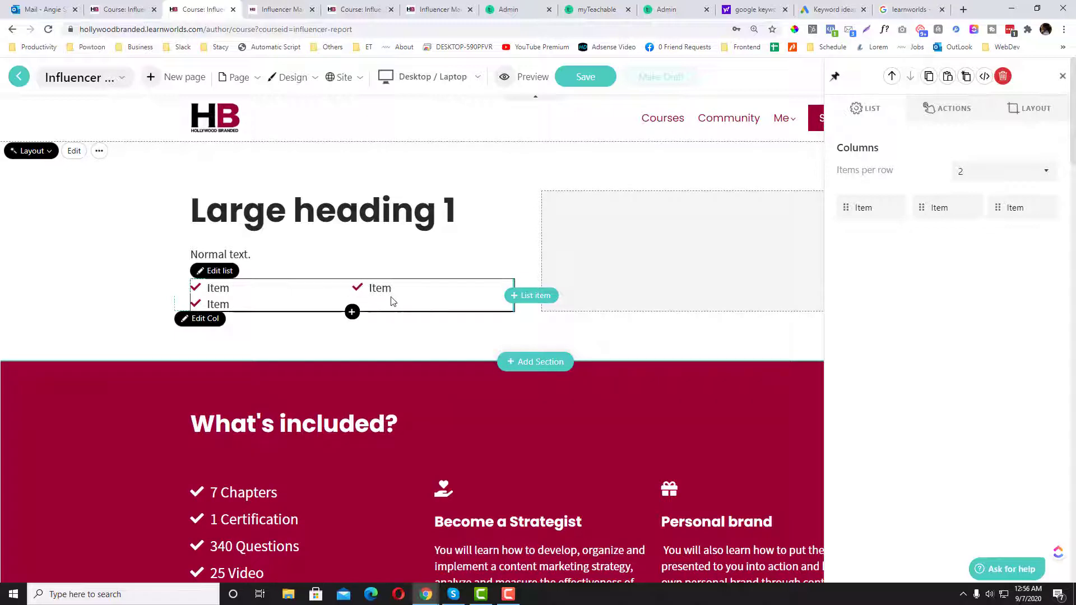
# Add three more items to the two-column checkmark list.
pyautogui.click(529, 297)
pyautogui.click(529, 300)
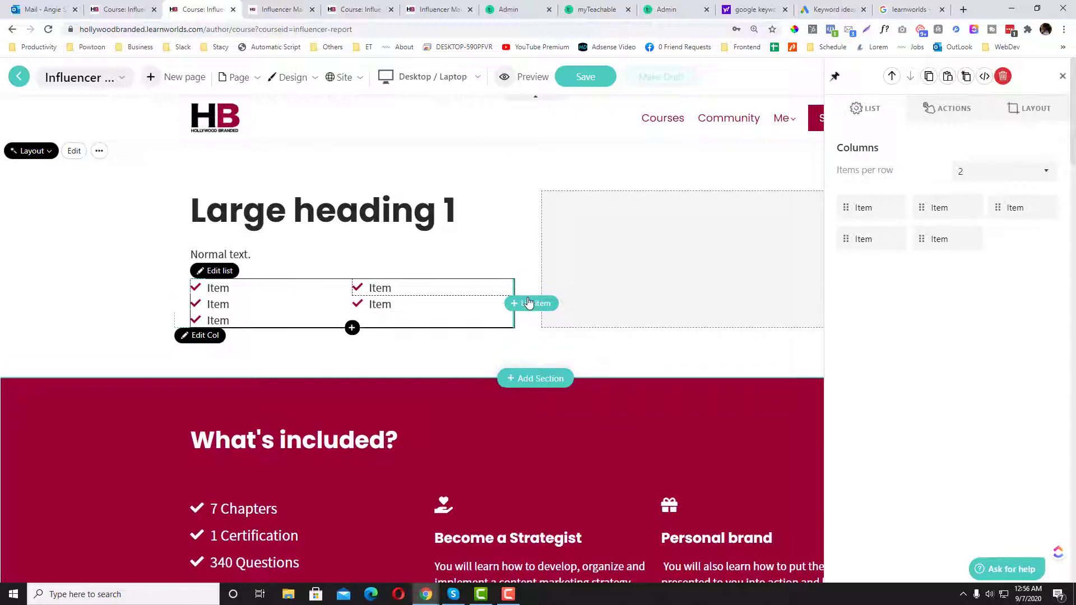
pyautogui.click(529, 303)
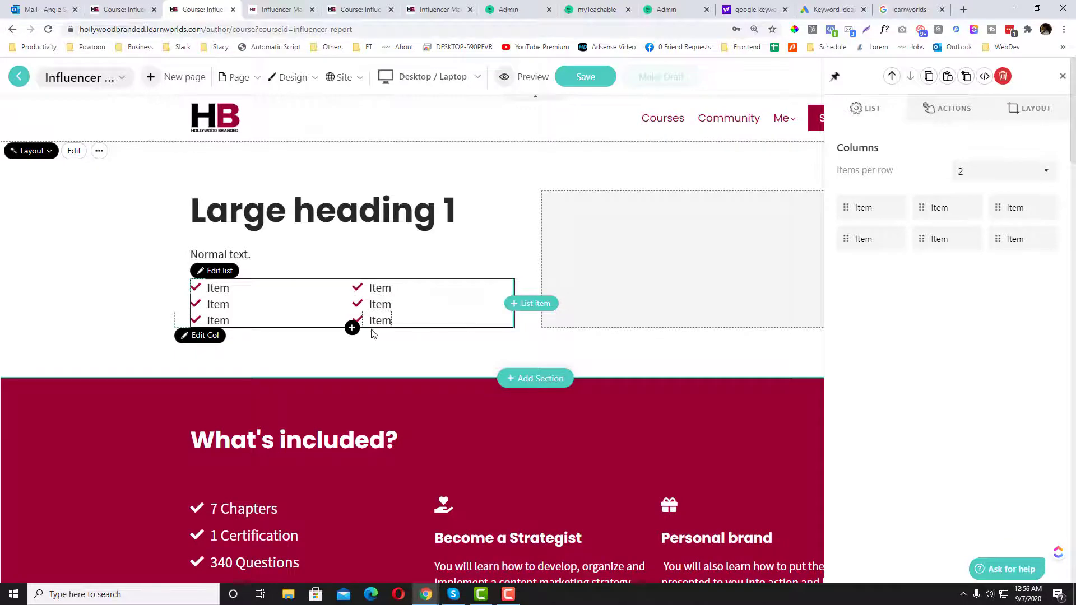
# Add a solid "See all courses" button widget below the checkmark list, and open the button's settings.
pyautogui.click(352, 328)
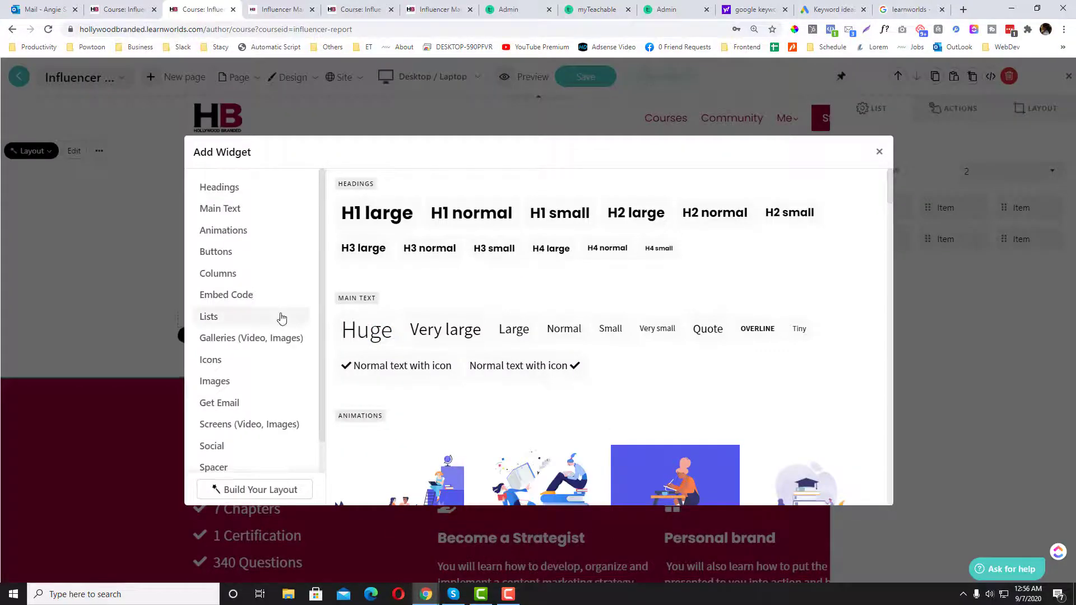
pyautogui.scroll(-1, 280, 314)
pyautogui.scroll(-5, 504, 280)
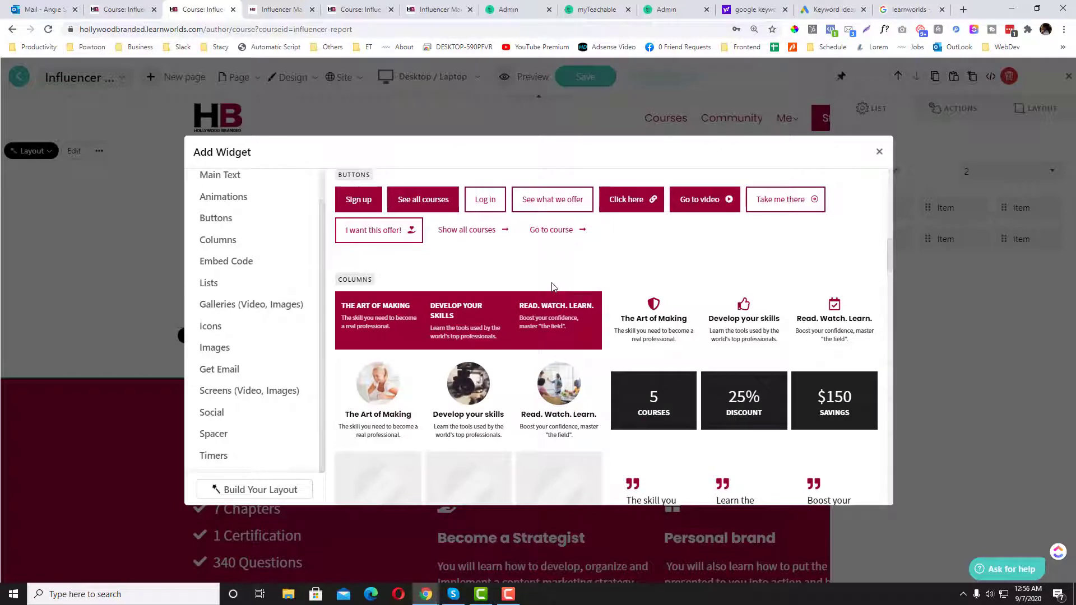
pyautogui.scroll(1, 552, 287)
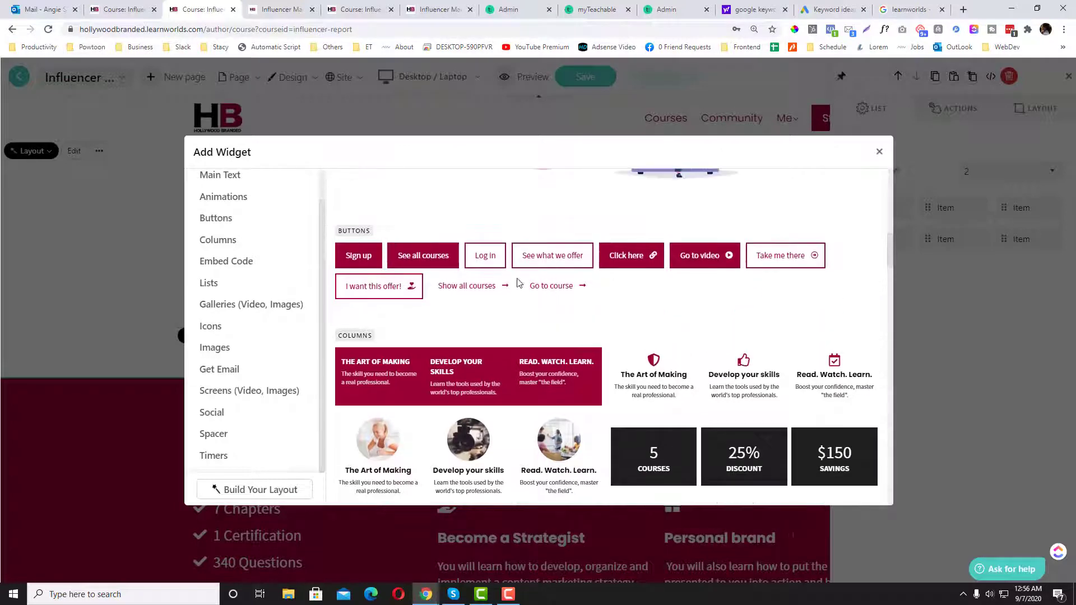
pyautogui.click(423, 257)
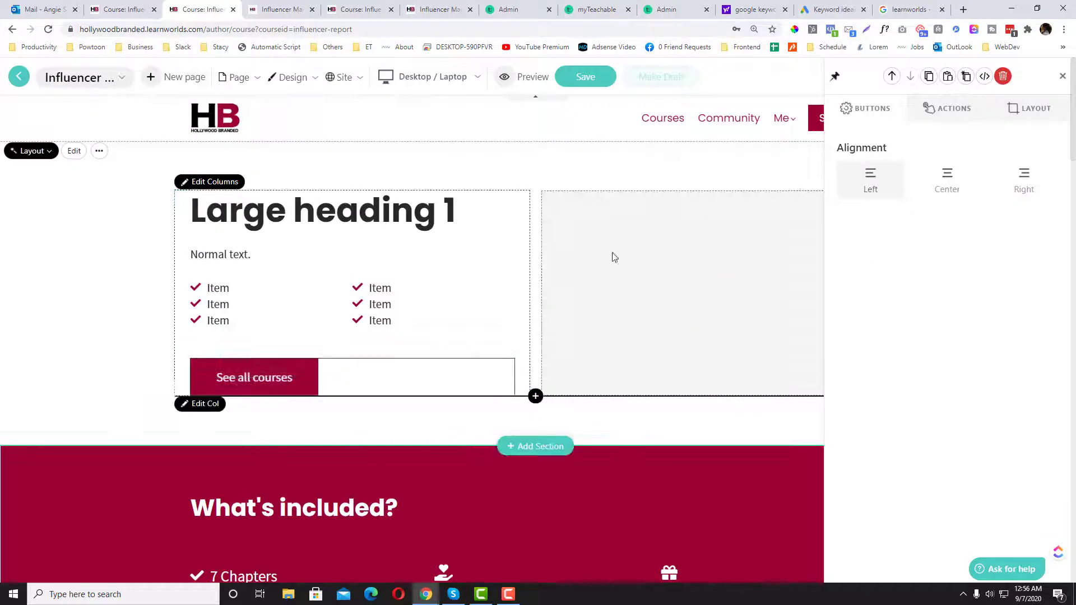
pyautogui.scroll(-1, 610, 319)
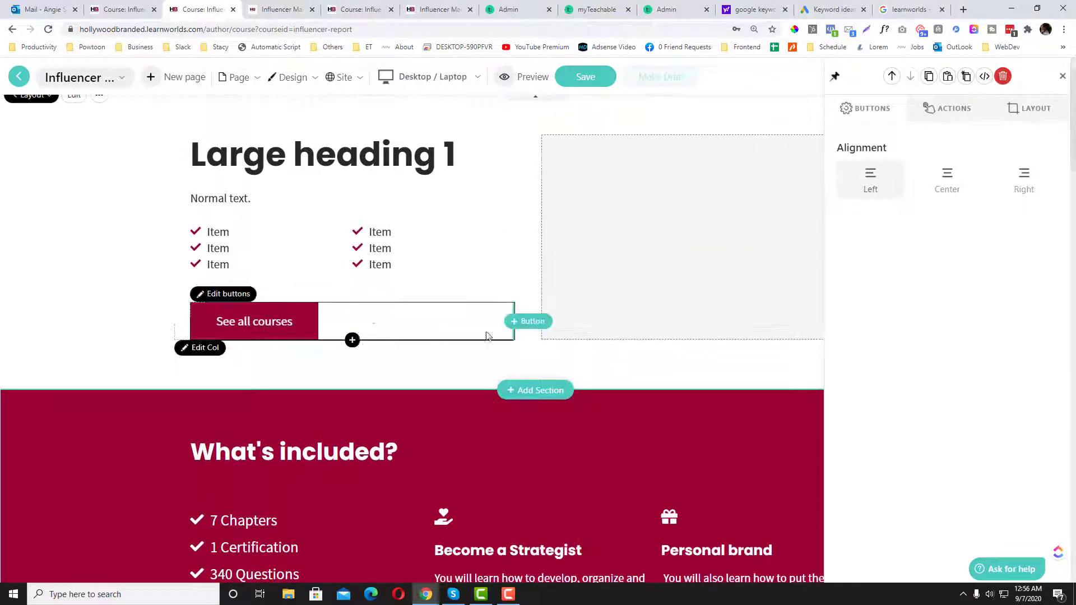
pyautogui.click(331, 322)
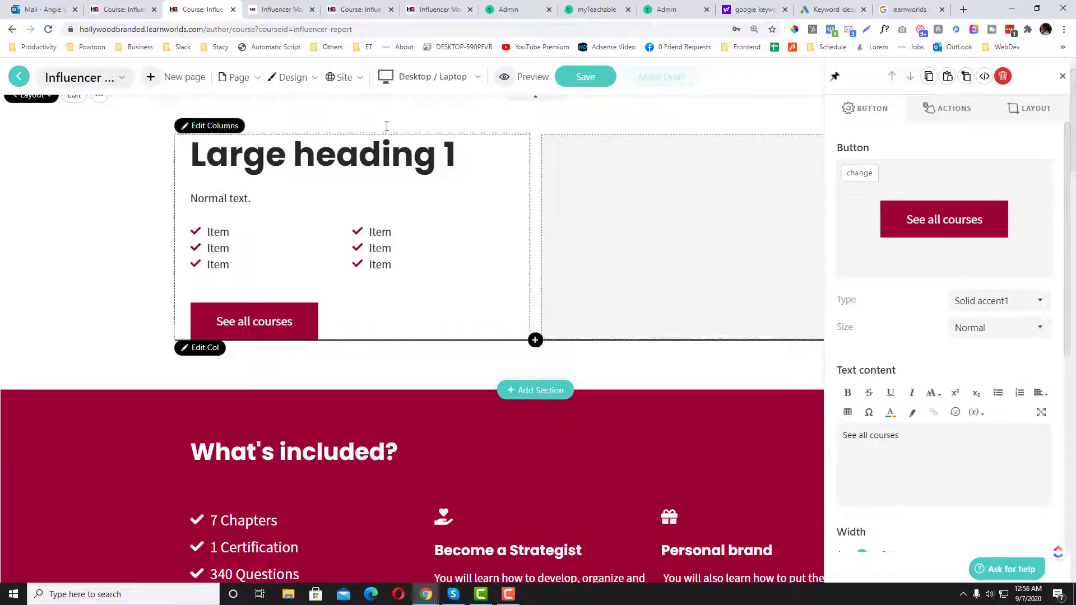
# Look through the open course pages, examine the license options on the Teachable page's Select a License button, and return to the page editor.
pyautogui.click(455, 9)
pyautogui.moveTo(455, 3); pyautogui.dragTo(376, 5)
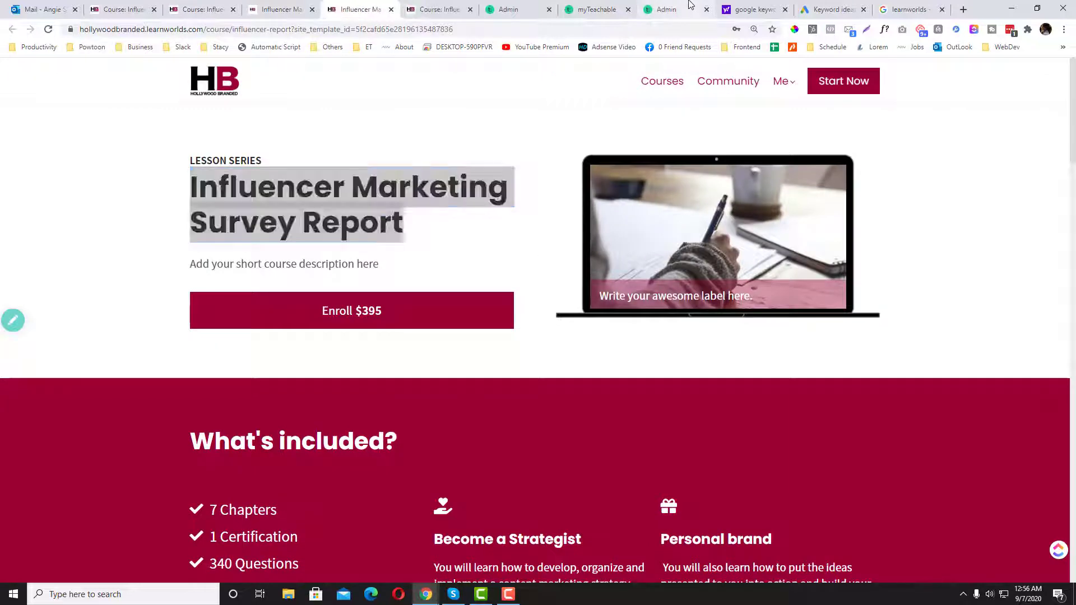
pyautogui.click(603, 5)
pyautogui.click(358, 9)
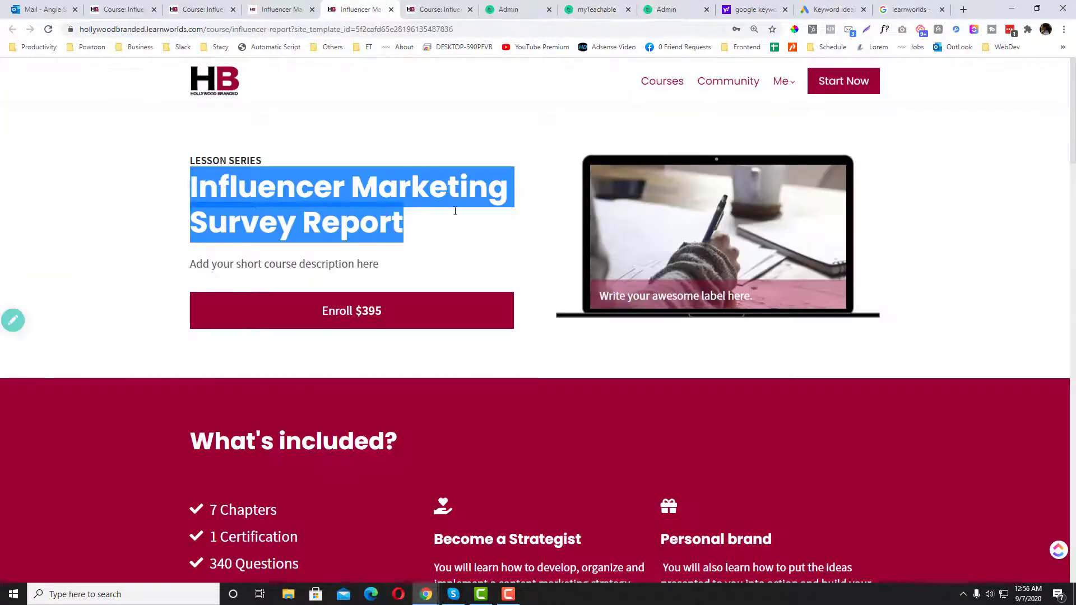
pyautogui.click(271, 3)
pyautogui.click(271, 4)
pyautogui.click(350, 308)
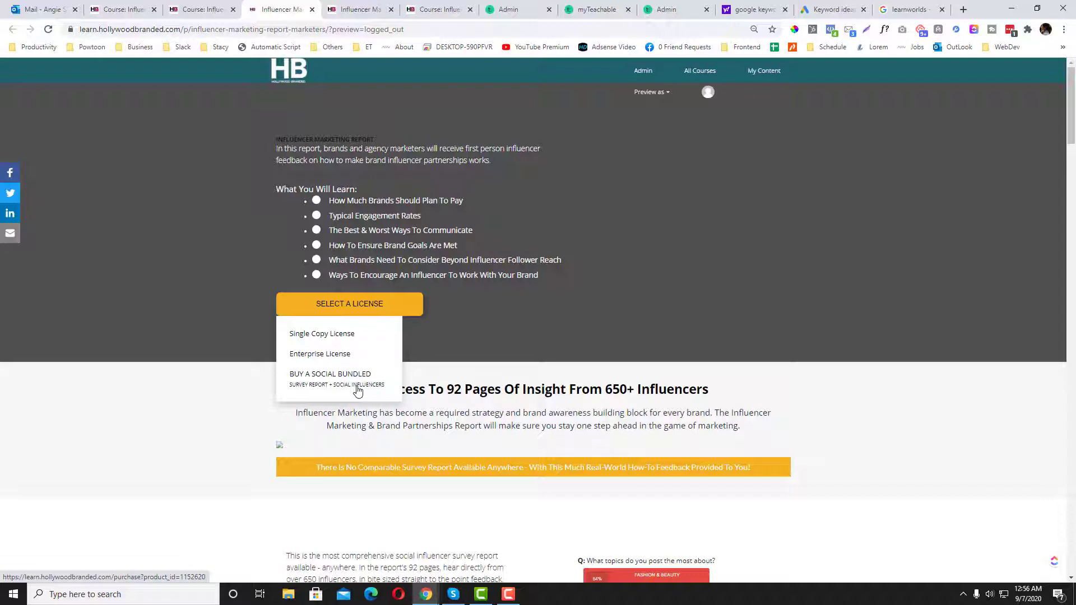
pyautogui.click(201, 10)
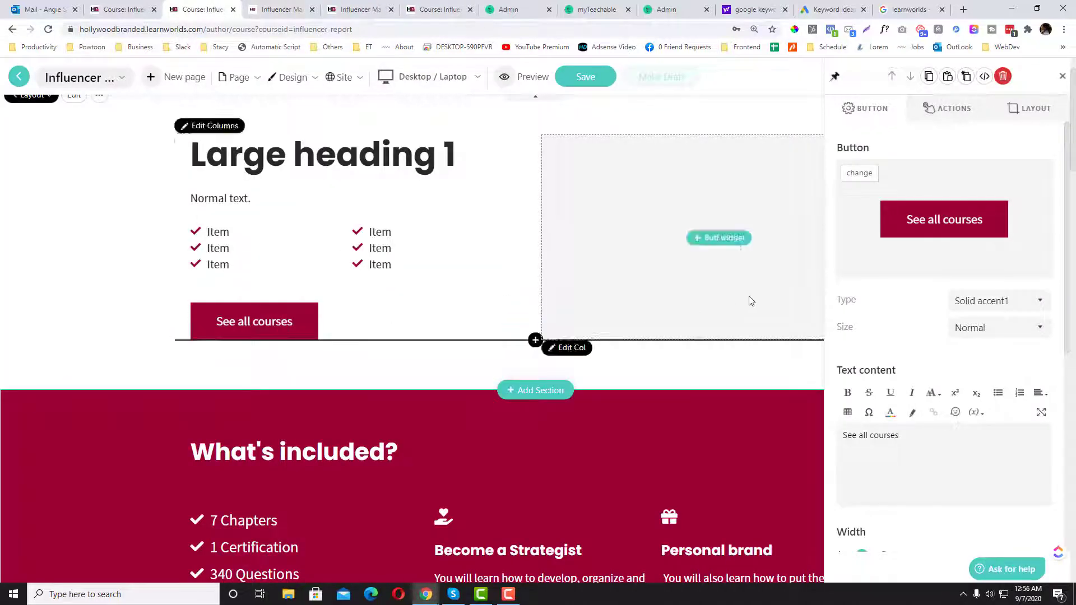
# Change the button's text to "See our plans".
pyautogui.click(942, 109)
pyautogui.click(853, 112)
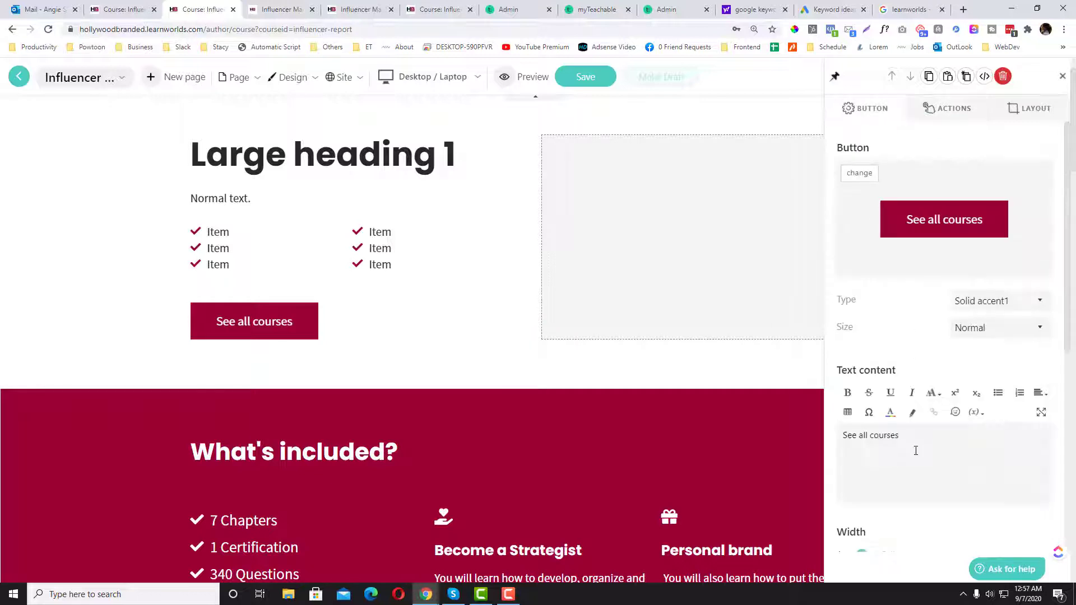
pyautogui.tripleClick(915, 451)
pyautogui.write('See all')
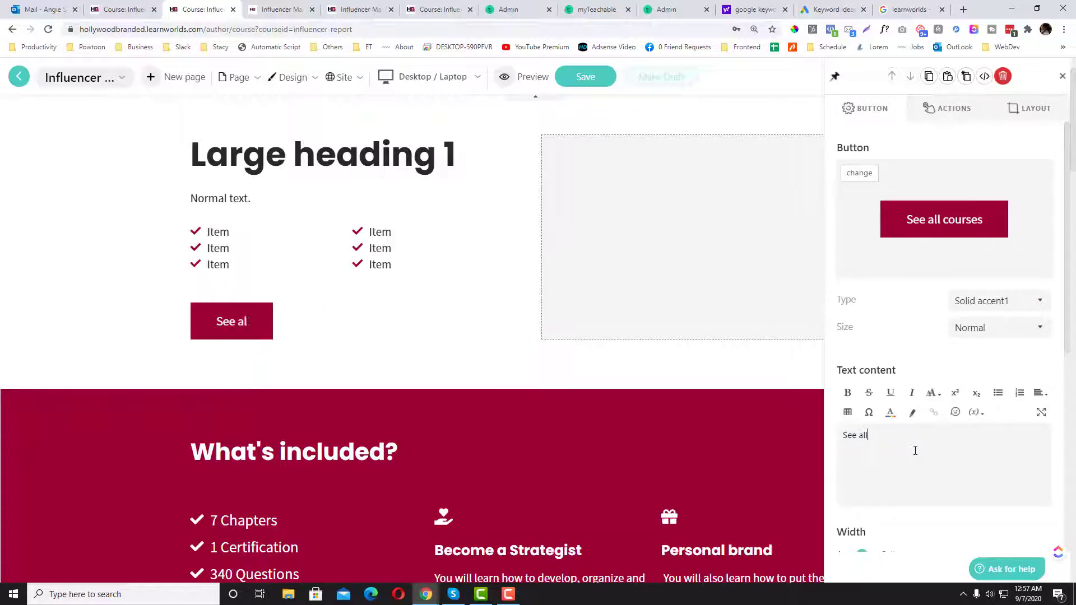
pyautogui.tripleClick(915, 451)
pyautogui.write('See our plans')
pyautogui.tripleClick(915, 450)
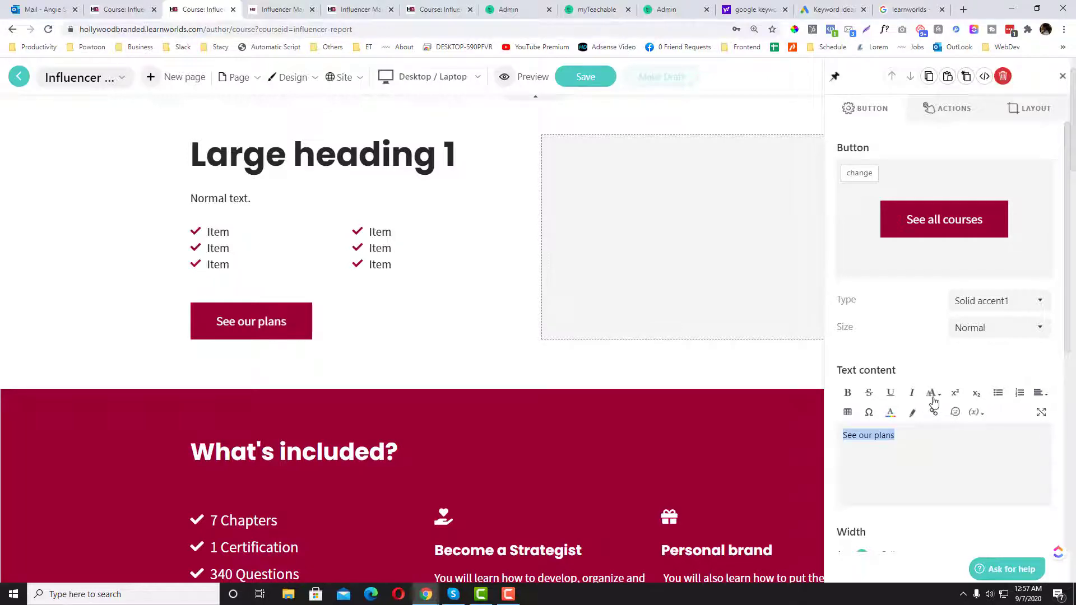
# Make the button go to the Influencer Marketing Survey Report course, with Overview page as the page type.
pyautogui.click(947, 108)
pyautogui.click(985, 178)
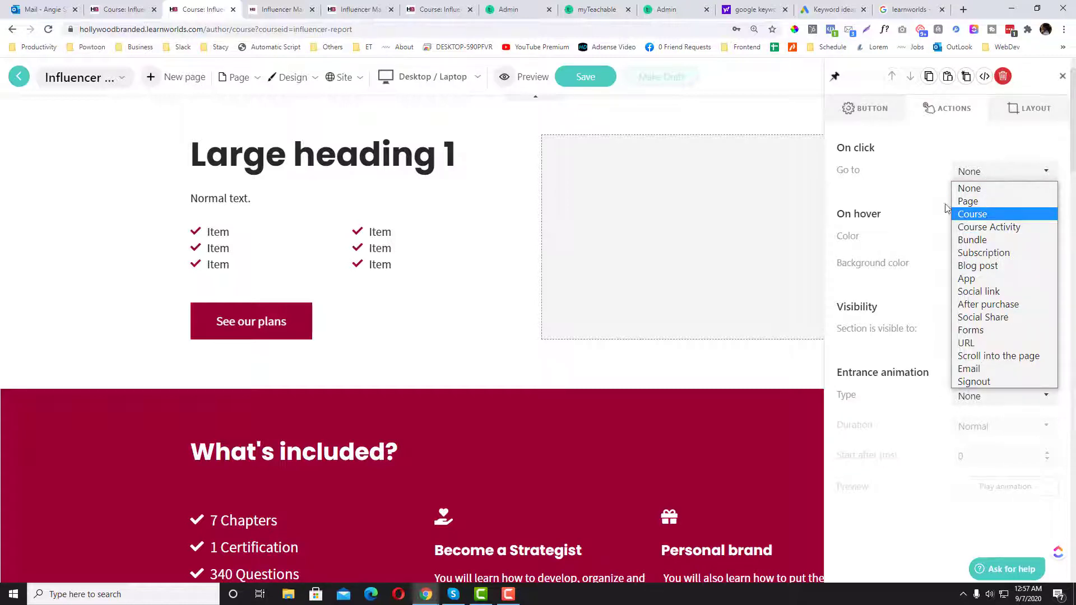
pyautogui.click(980, 219)
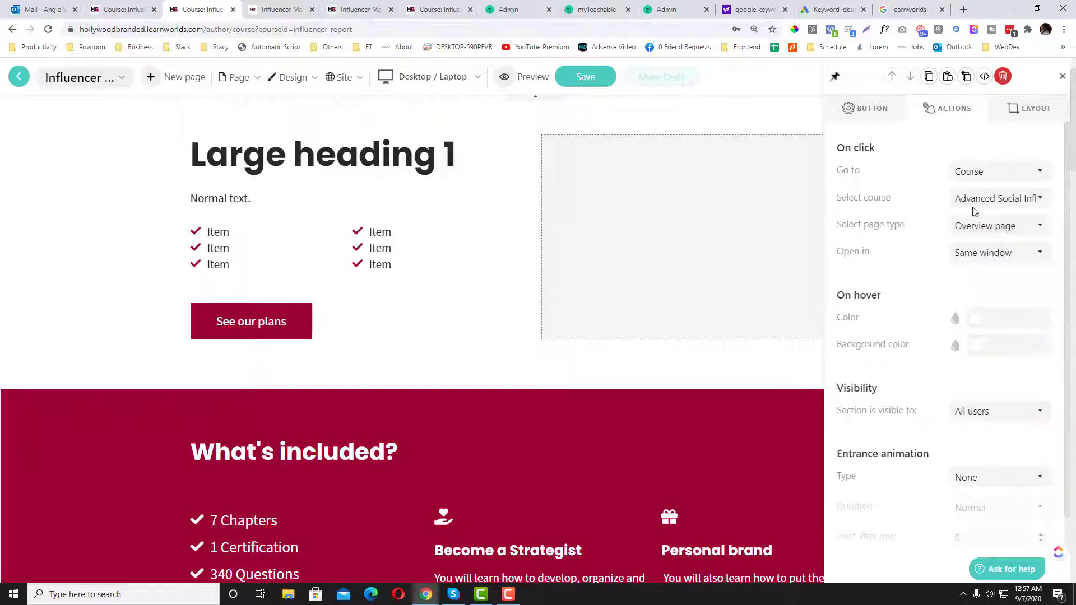
pyautogui.click(978, 200)
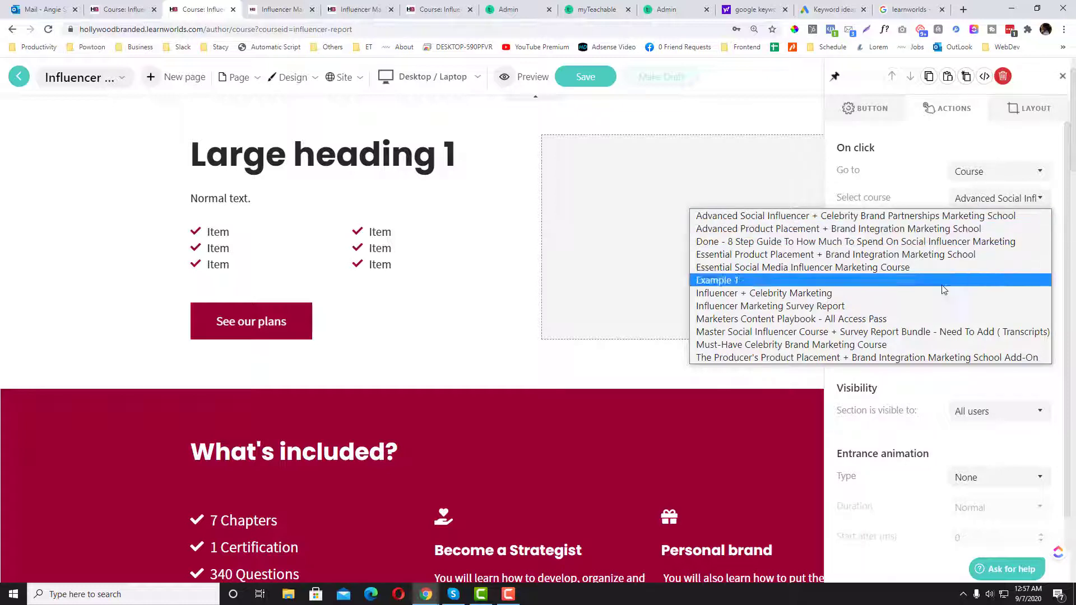
pyautogui.click(942, 306)
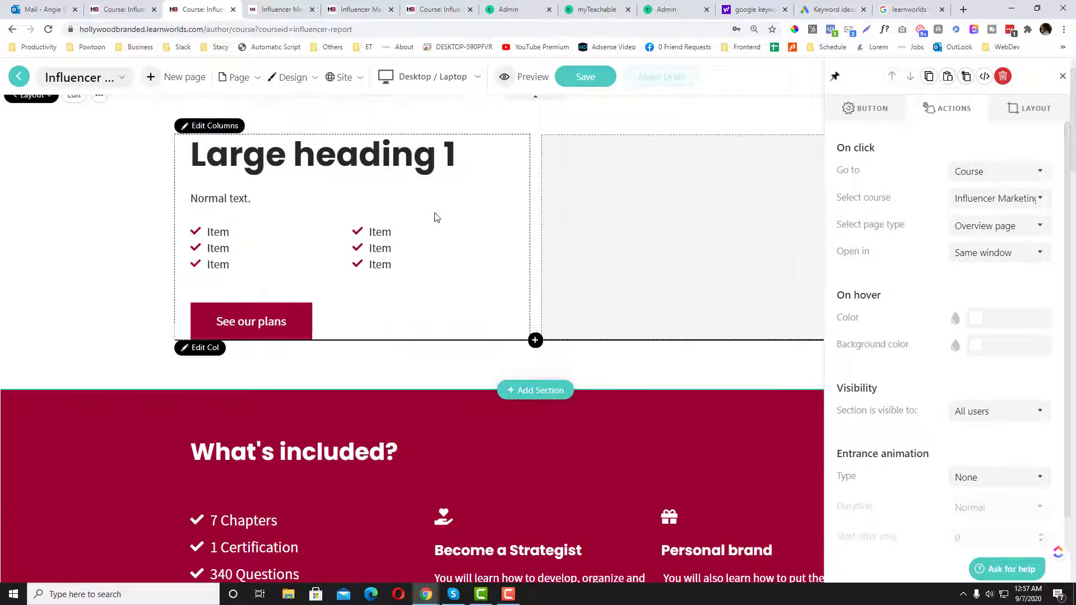
pyautogui.click(992, 226)
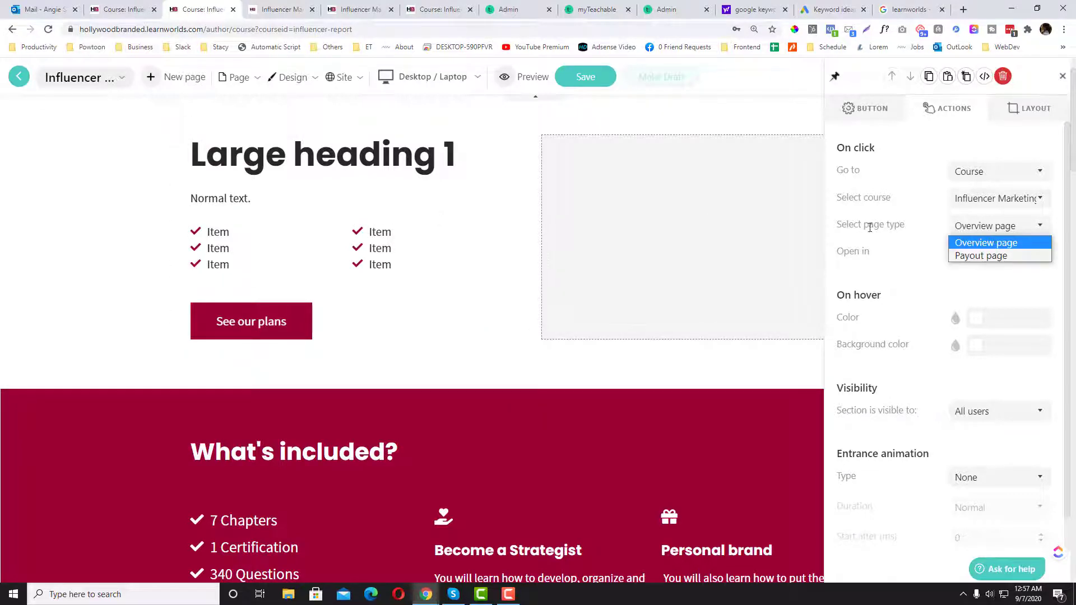
pyautogui.click(986, 243)
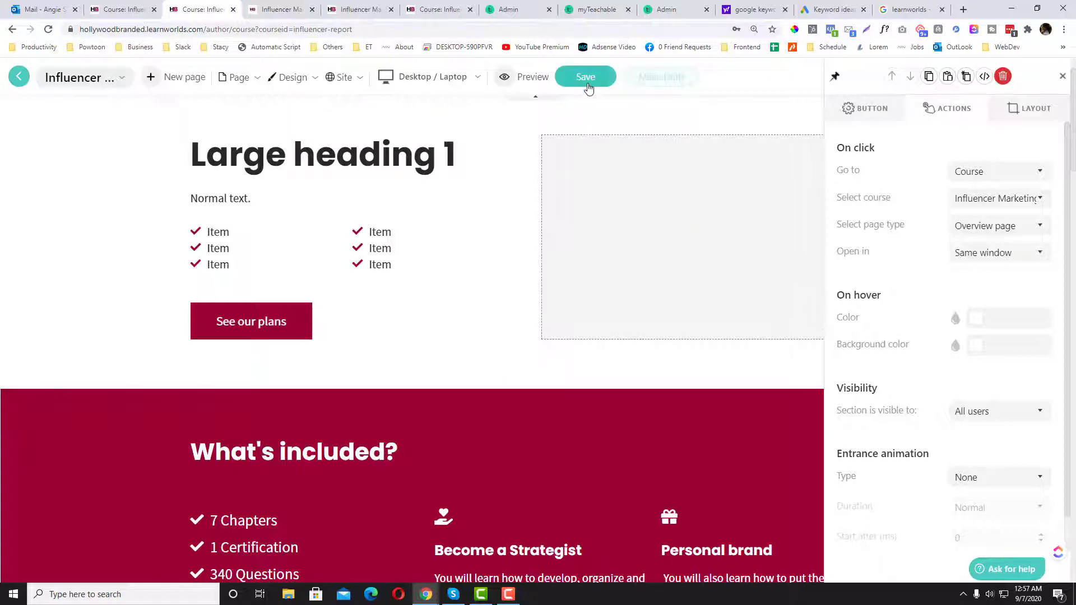
# Save the course page and preview it.
pyautogui.click(297, 9)
pyautogui.click(297, 31)
pyautogui.click(216, 10)
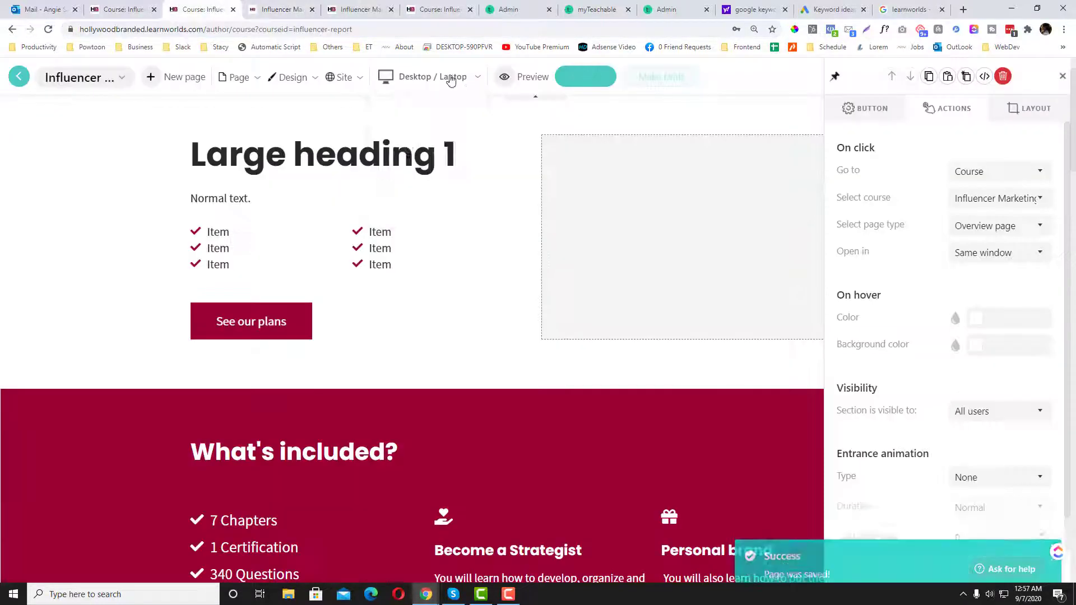
pyautogui.click(542, 80)
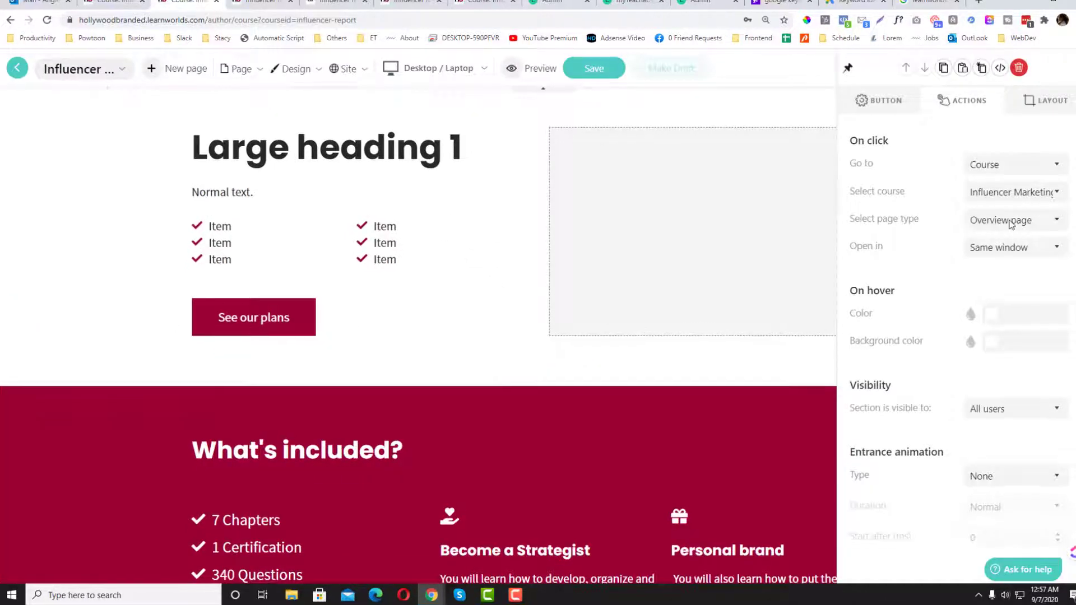
# Set the page type of the button's course link to Payout page.
pyautogui.click(987, 217)
pyautogui.click(937, 462)
pyautogui.click(926, 407)
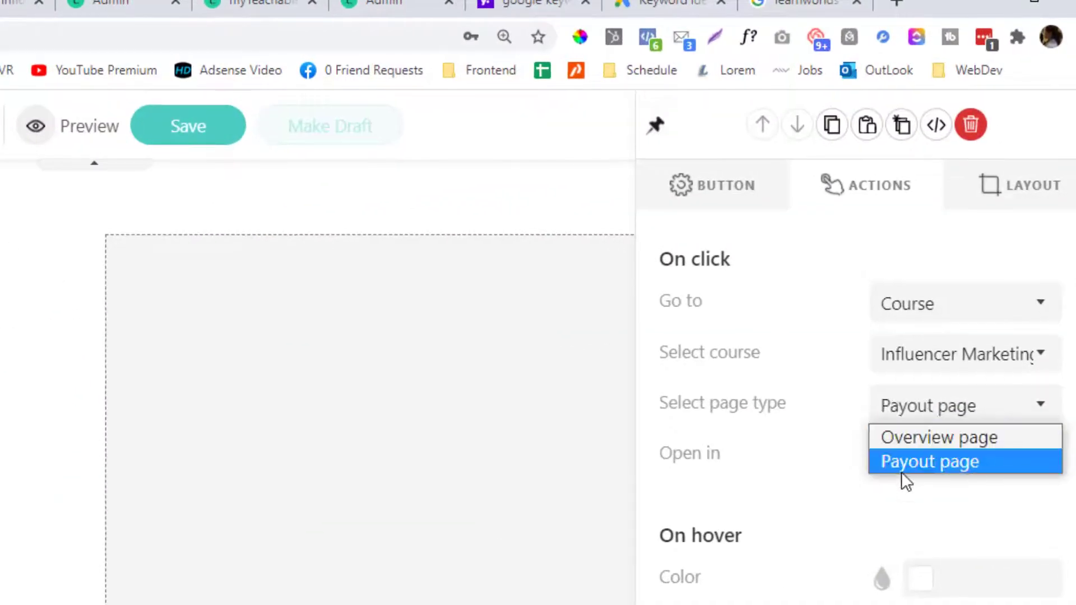
pyautogui.click(900, 464)
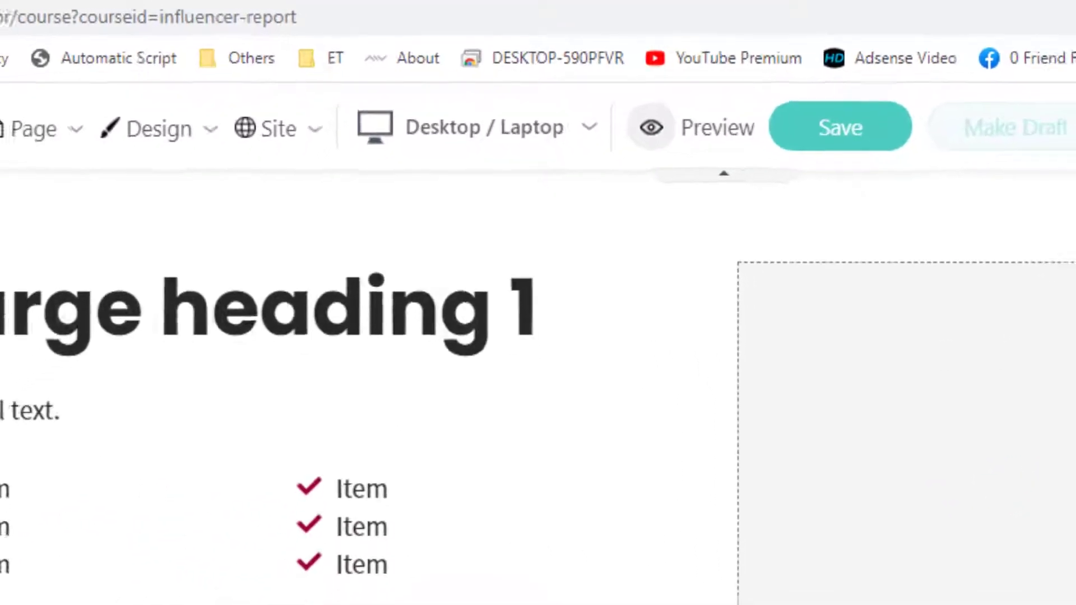
# Reload the live course page, follow the "See our plans" button to examine the payment page, and return to the page editor.
pyautogui.click(242, 13)
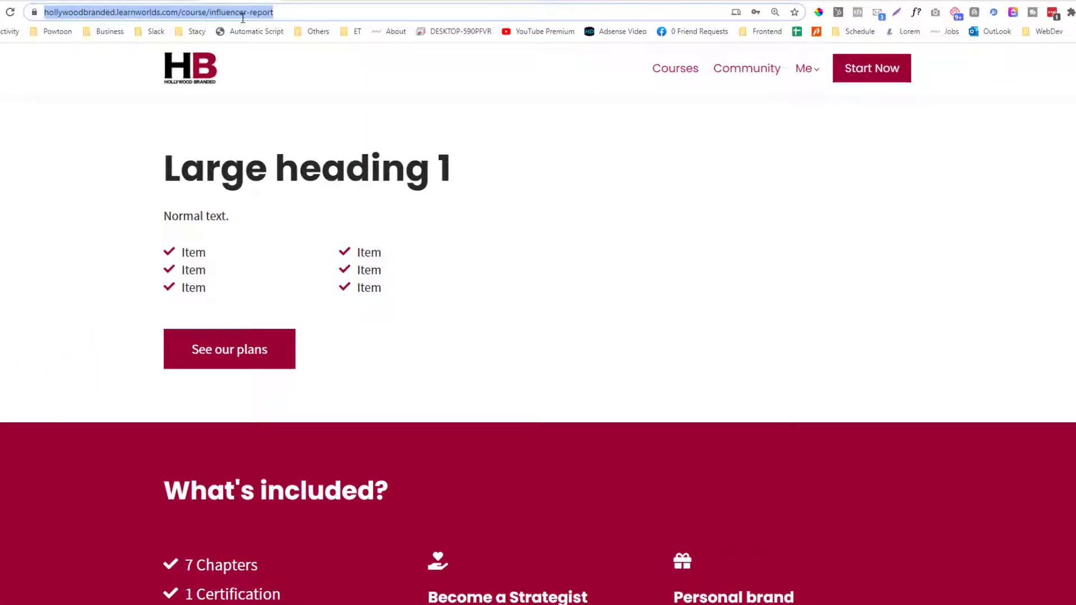
pyautogui.press('Return')
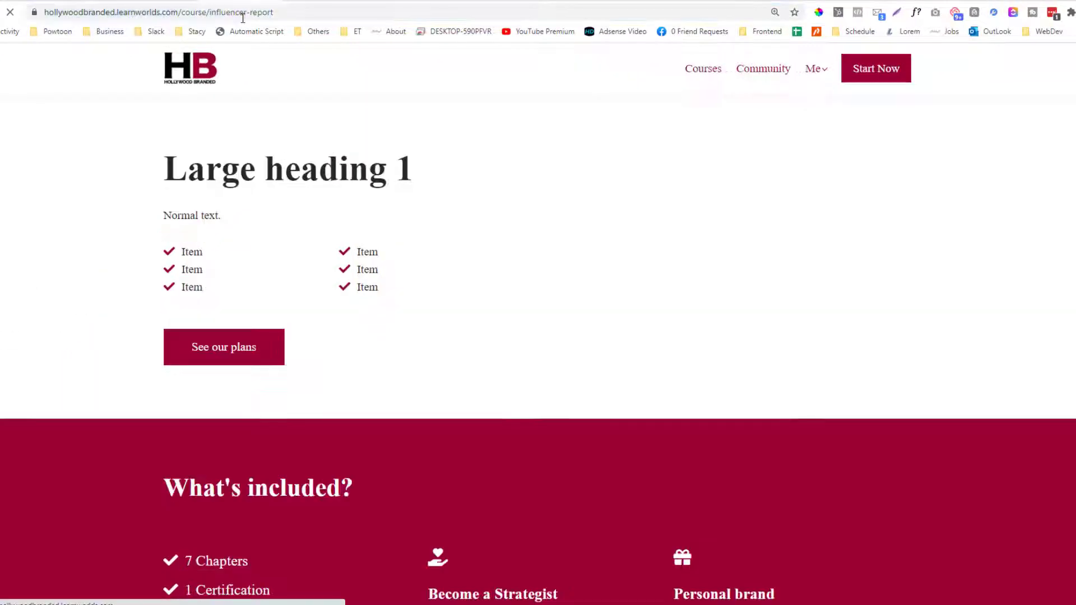
pyautogui.click(243, 348)
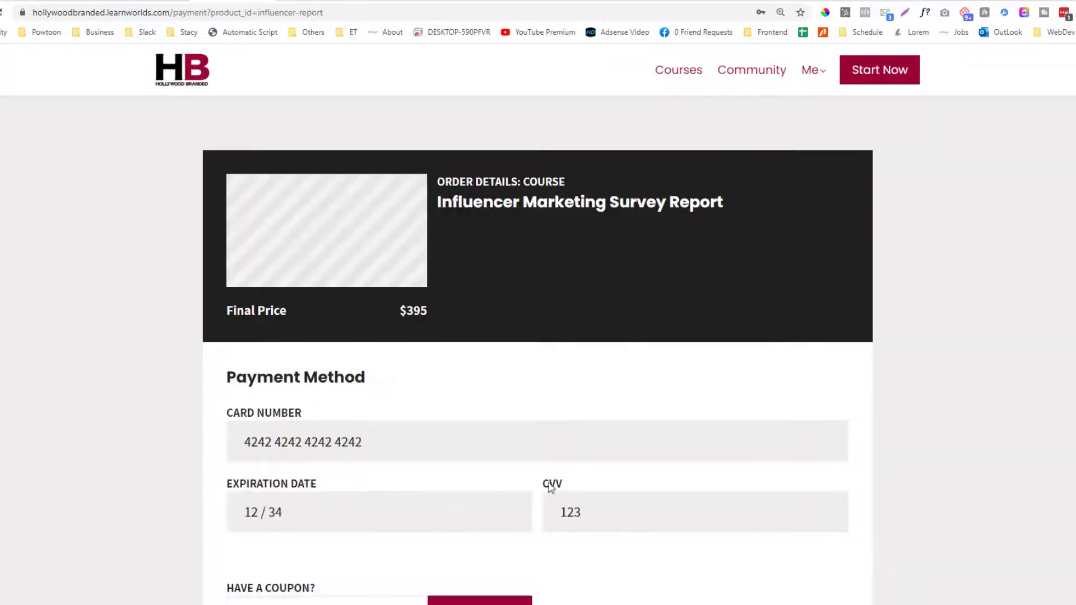
pyautogui.scroll(-6, 479, 393)
pyautogui.scroll(-2, 476, 399)
pyautogui.scroll(7, 34, 97)
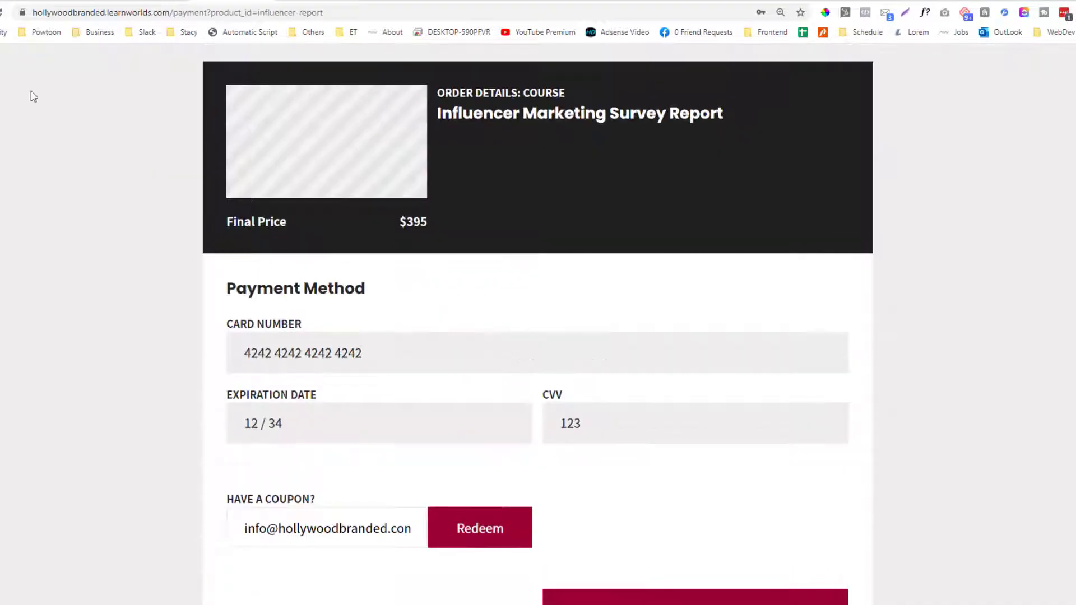
pyautogui.hotkey('alt', 'Left')
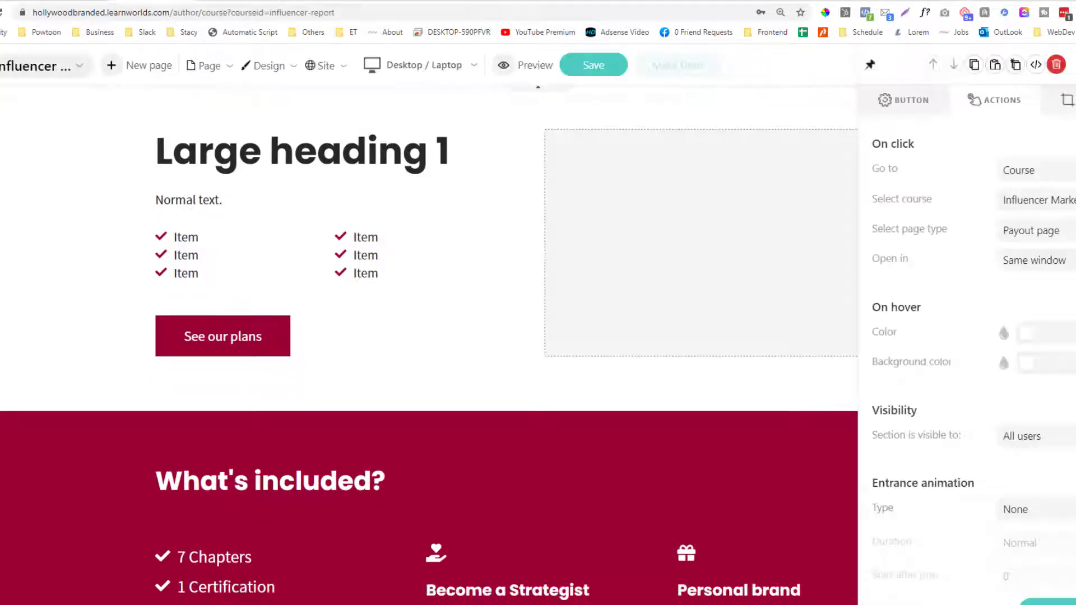
pyautogui.click(208, 66)
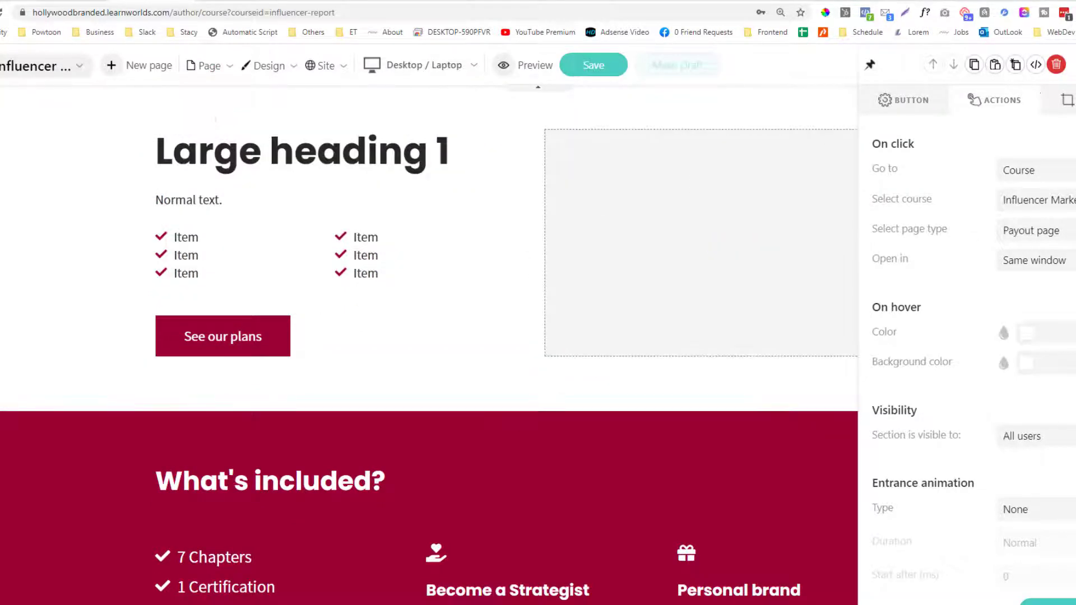
# Examine the section templates offered for this course page, without adding any below the pricing plans.
pyautogui.click(510, 315)
pyautogui.scroll(-20, 496, 325)
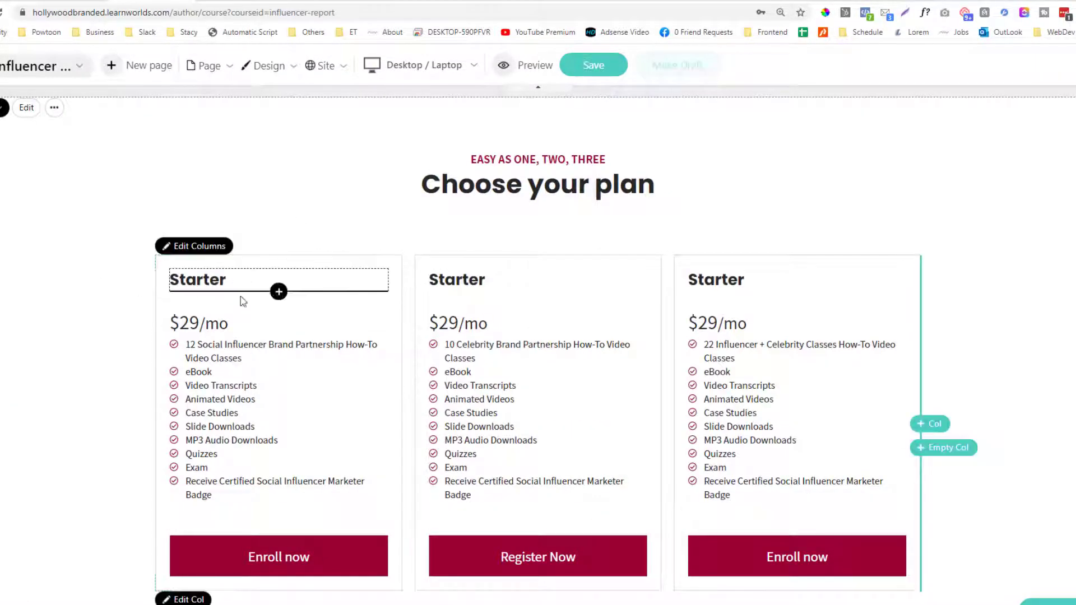
pyautogui.scroll(-2, 327, 282)
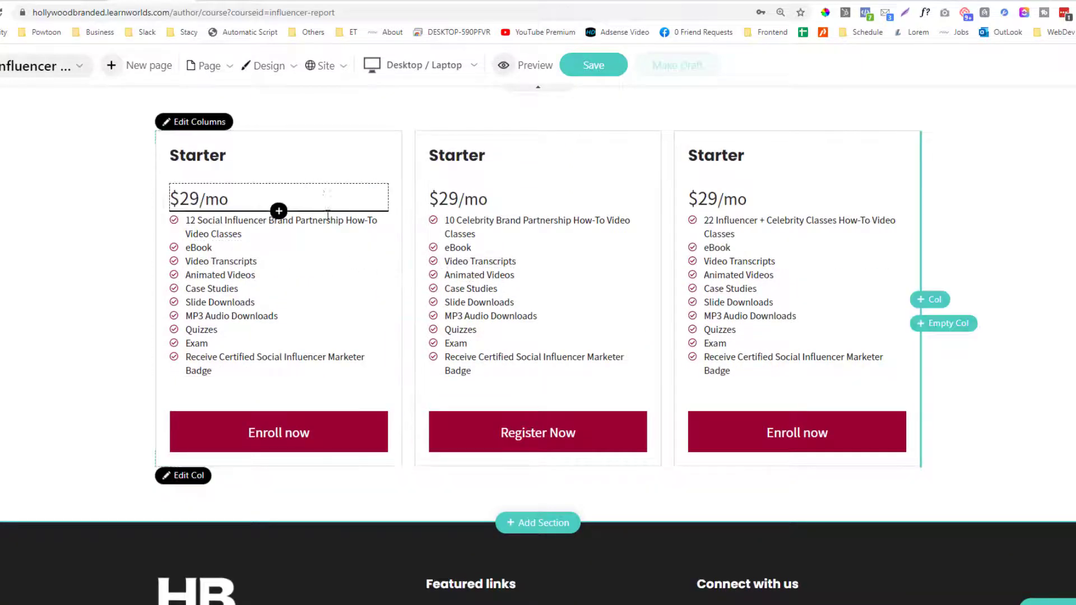
pyautogui.click(559, 522)
pyautogui.scroll(2, 201, 255)
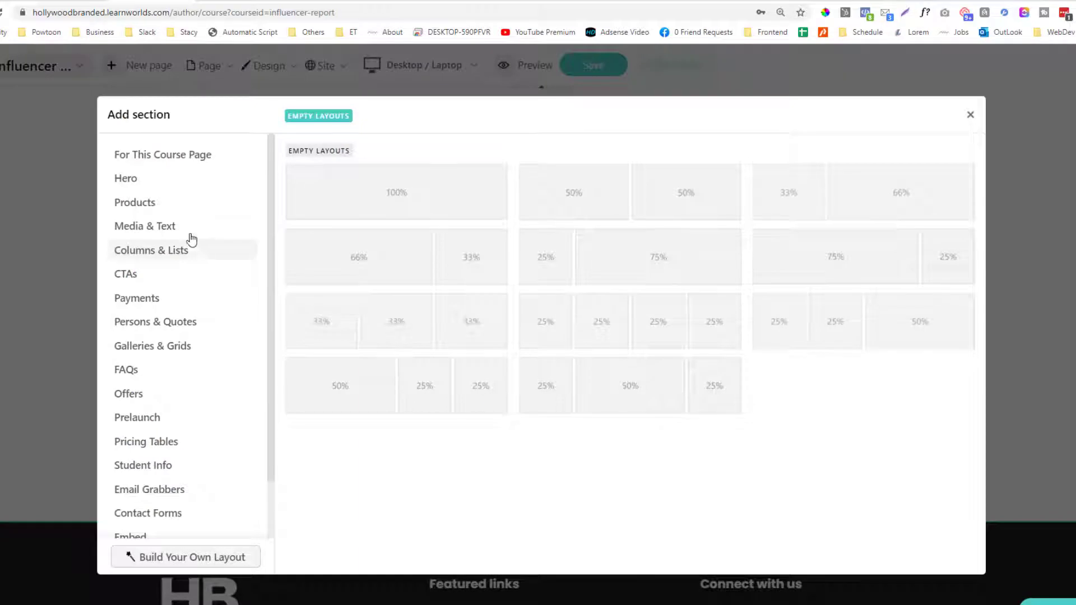
pyautogui.click(192, 156)
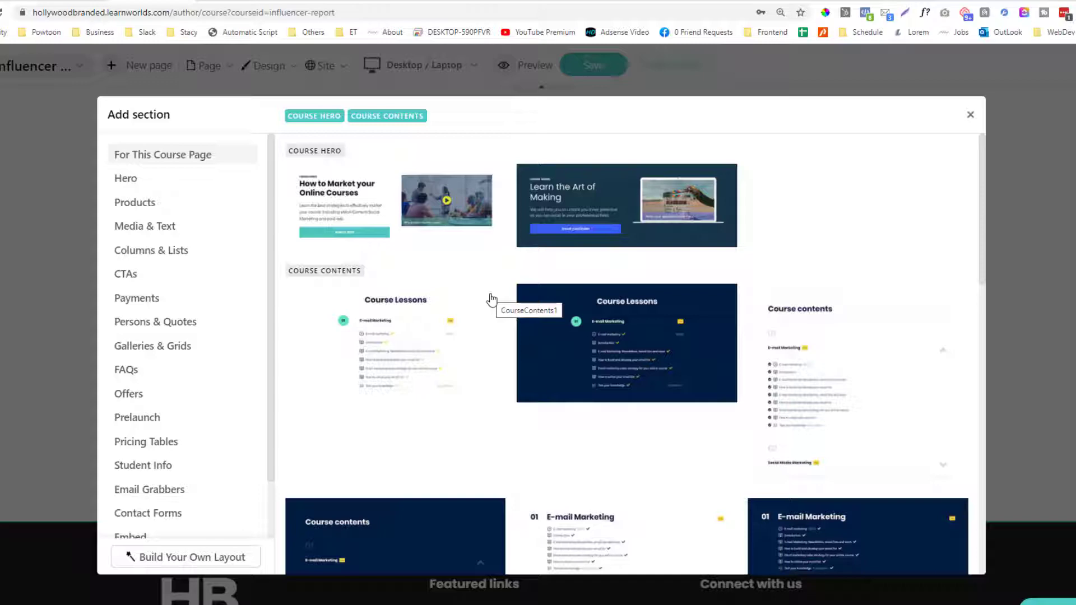
pyautogui.click(970, 114)
# Look through the Pricing Tables section templates and close the section library without adding one.
pyautogui.scroll(-3, 238, 256)
pyautogui.scroll(2, 238, 256)
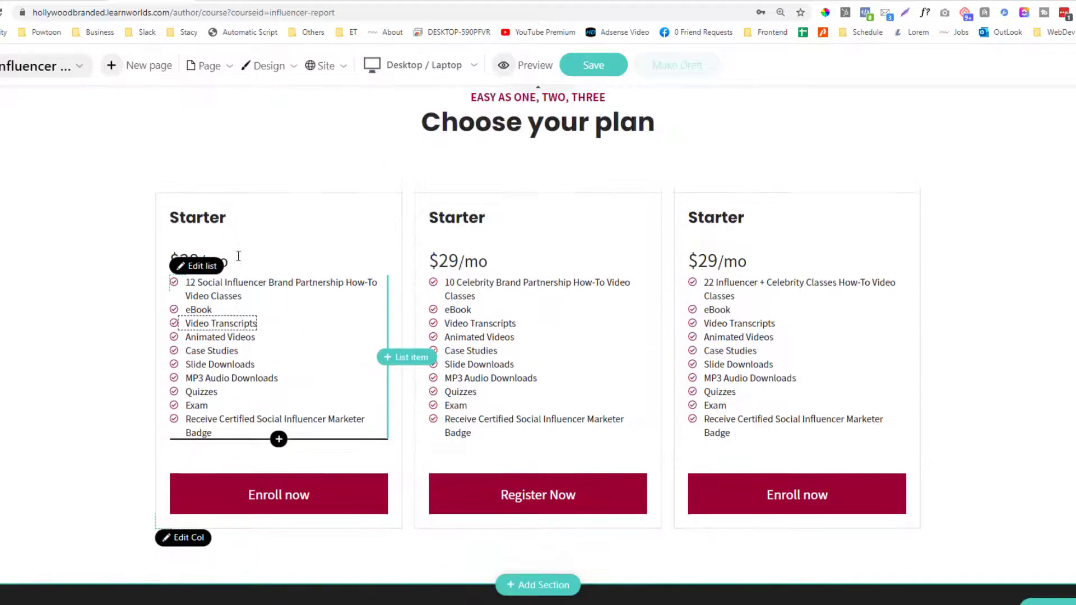
pyautogui.scroll(-1, 516, 471)
pyautogui.click(536, 522)
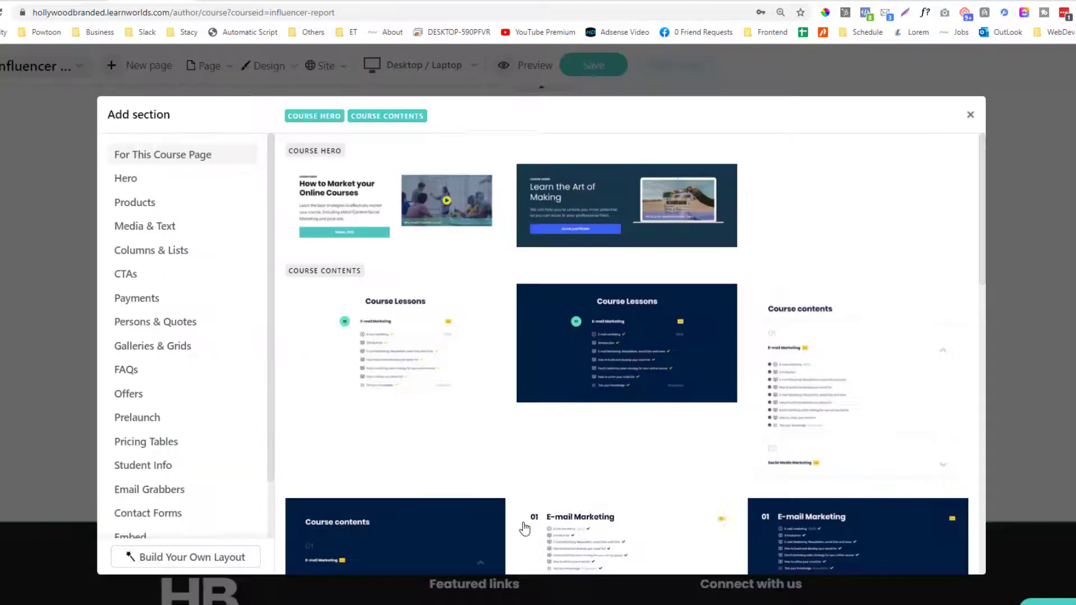
pyautogui.scroll(-1, 178, 385)
pyautogui.click(173, 382)
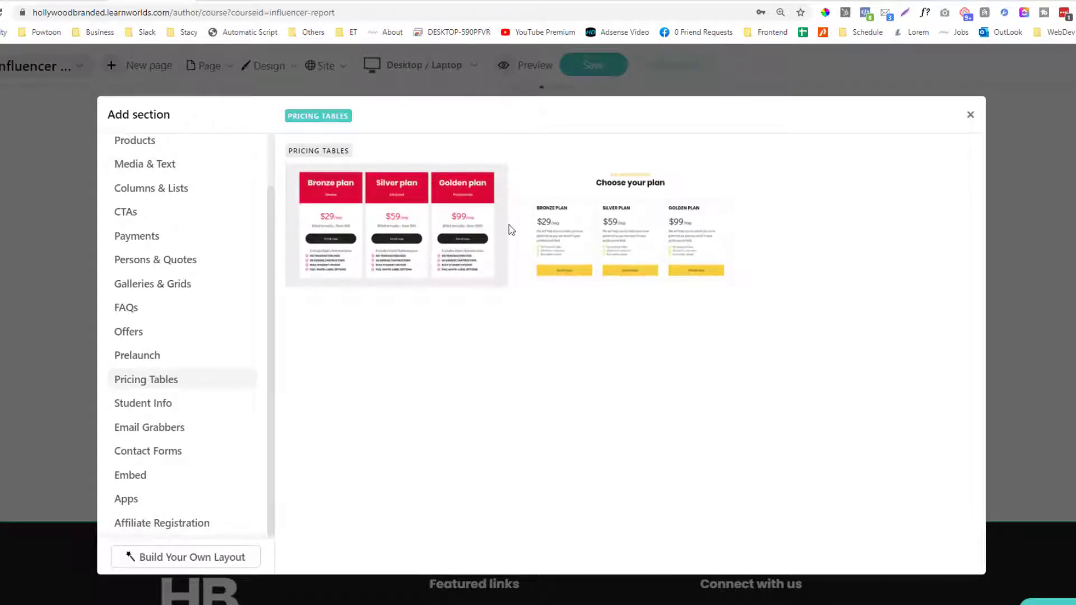
pyautogui.scroll(2, 256, 317)
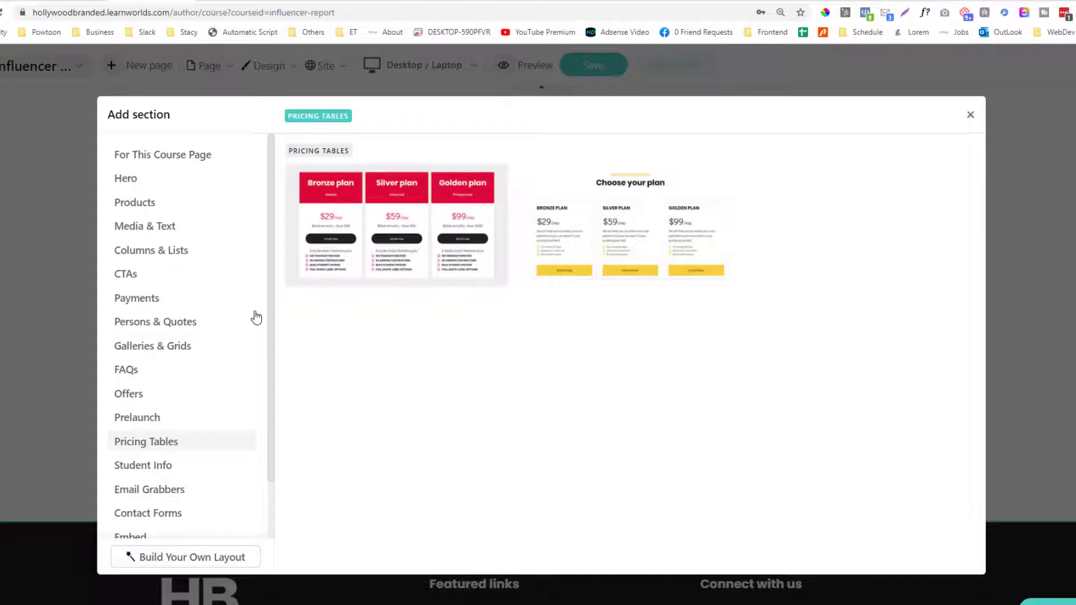
pyautogui.scroll(-2, 243, 370)
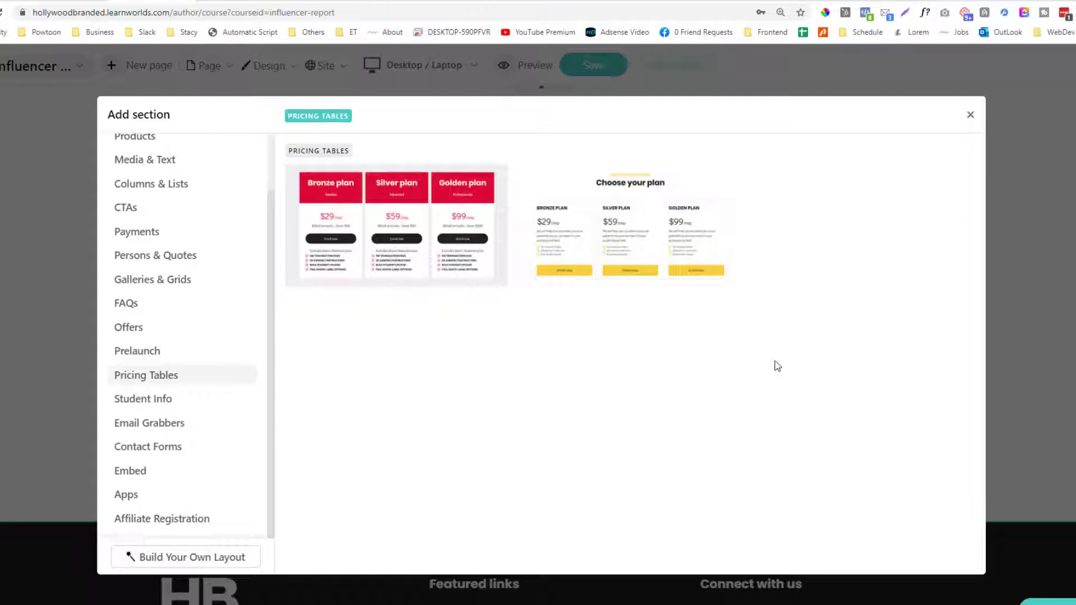
pyautogui.click(972, 116)
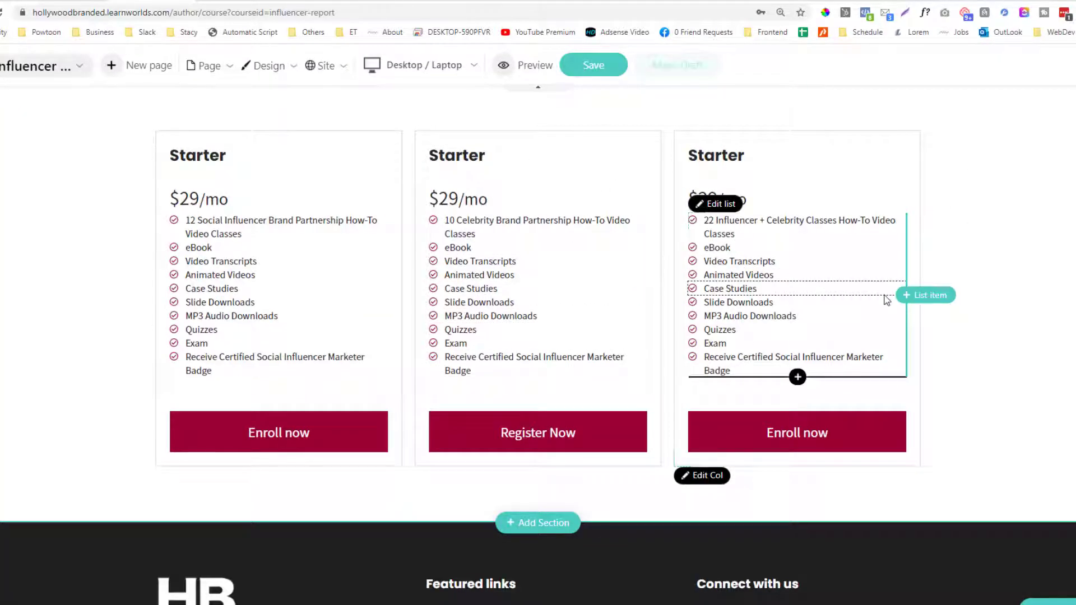
# Make the "See our plans" button scroll into the page to the 5th section.
pyautogui.scroll(8, 269, 286)
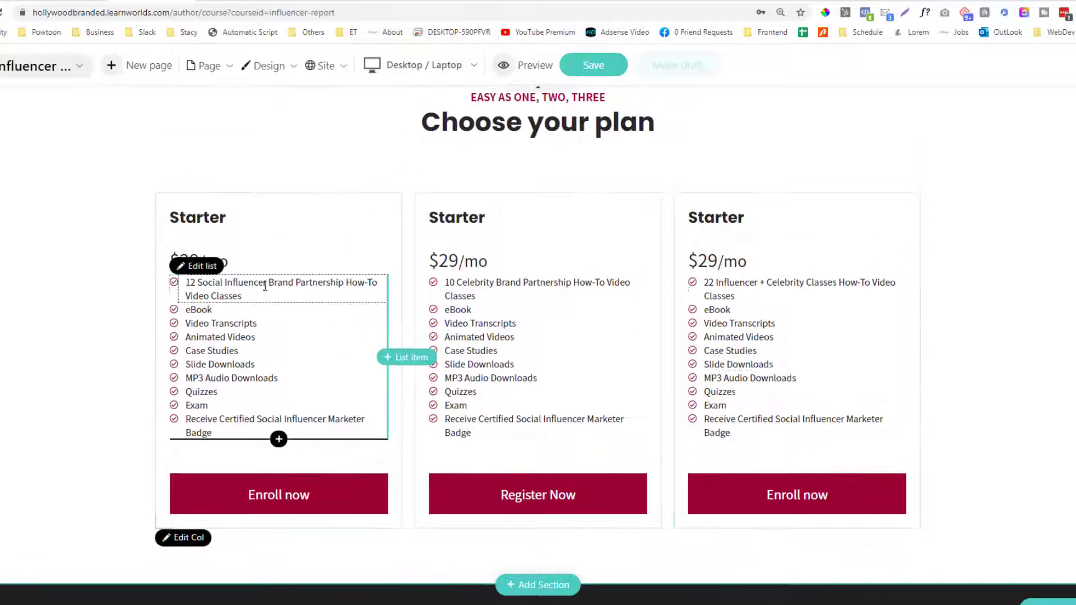
pyautogui.scroll(20, 265, 286)
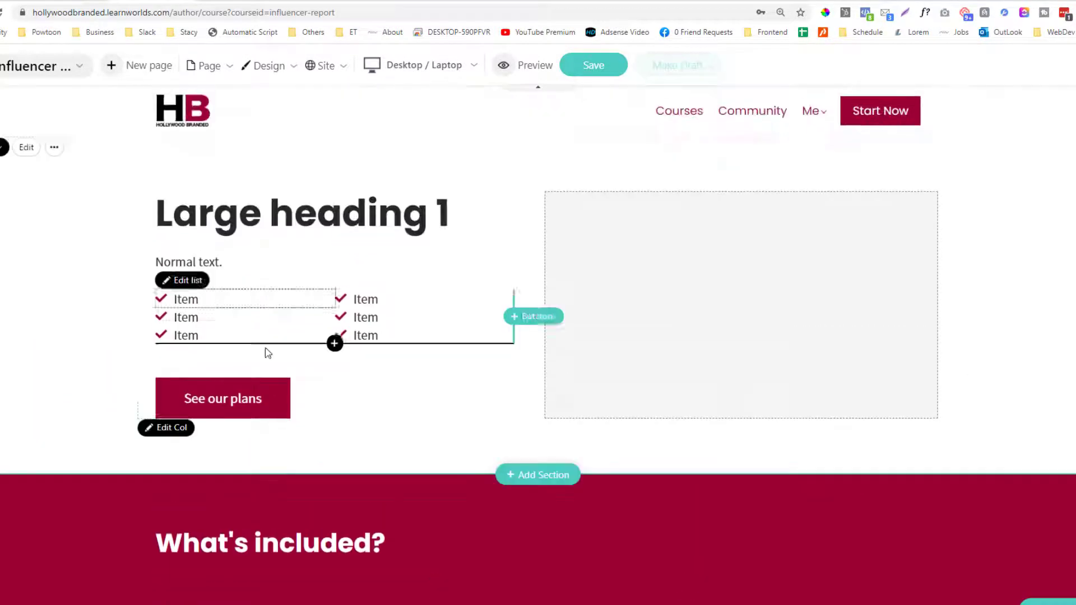
pyautogui.click(274, 401)
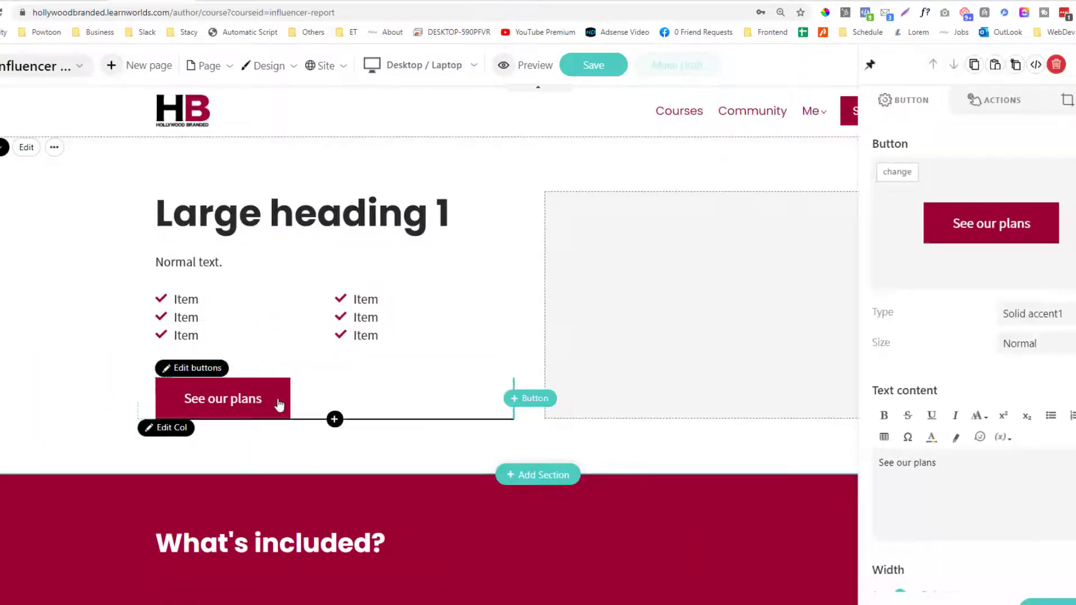
pyautogui.click(995, 100)
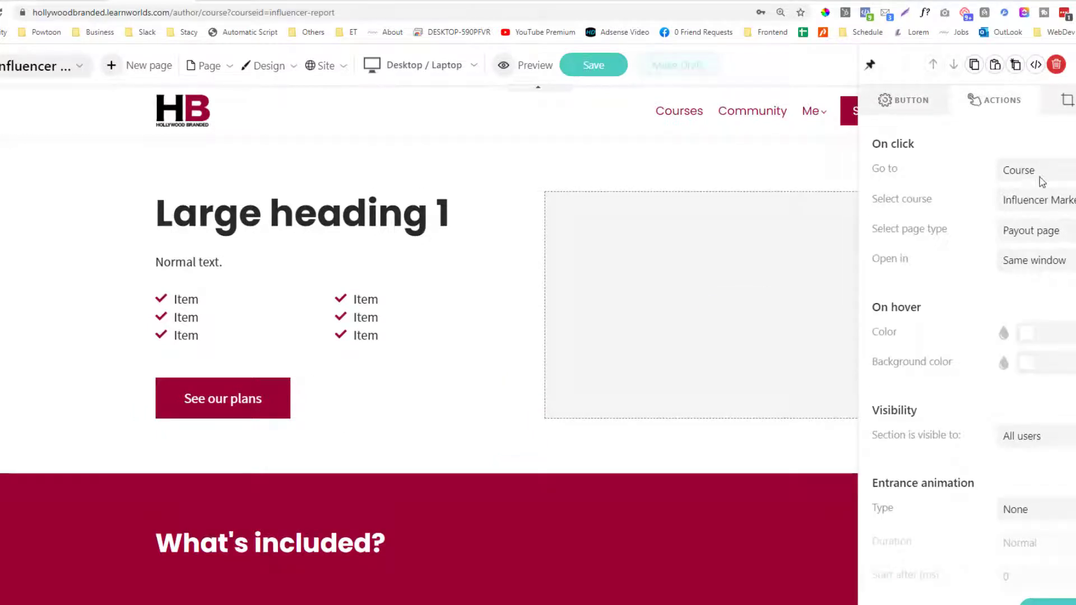
pyautogui.click(1039, 202)
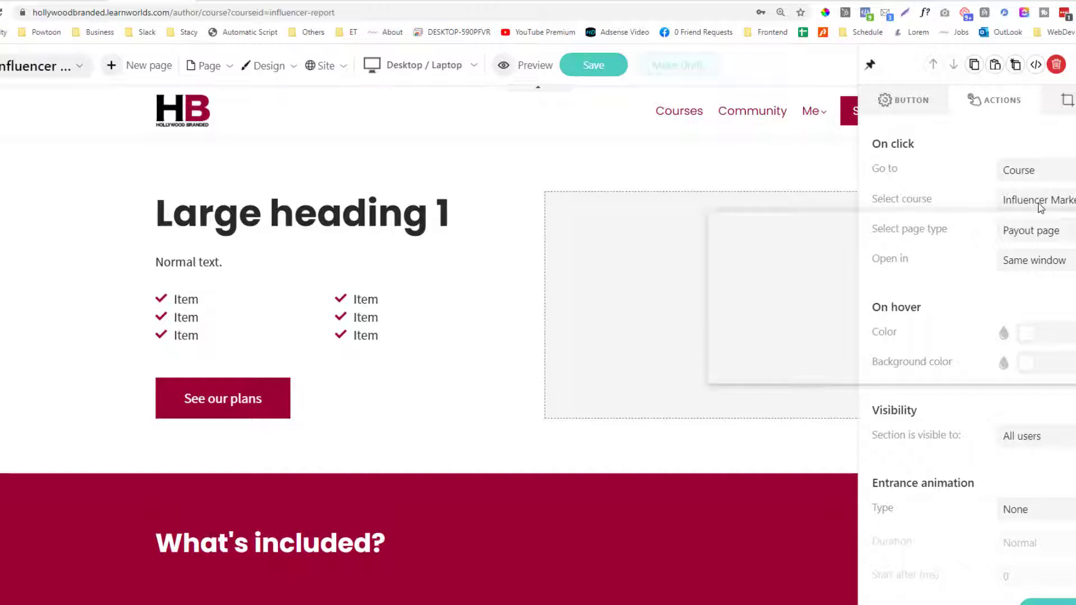
pyautogui.click(1041, 170)
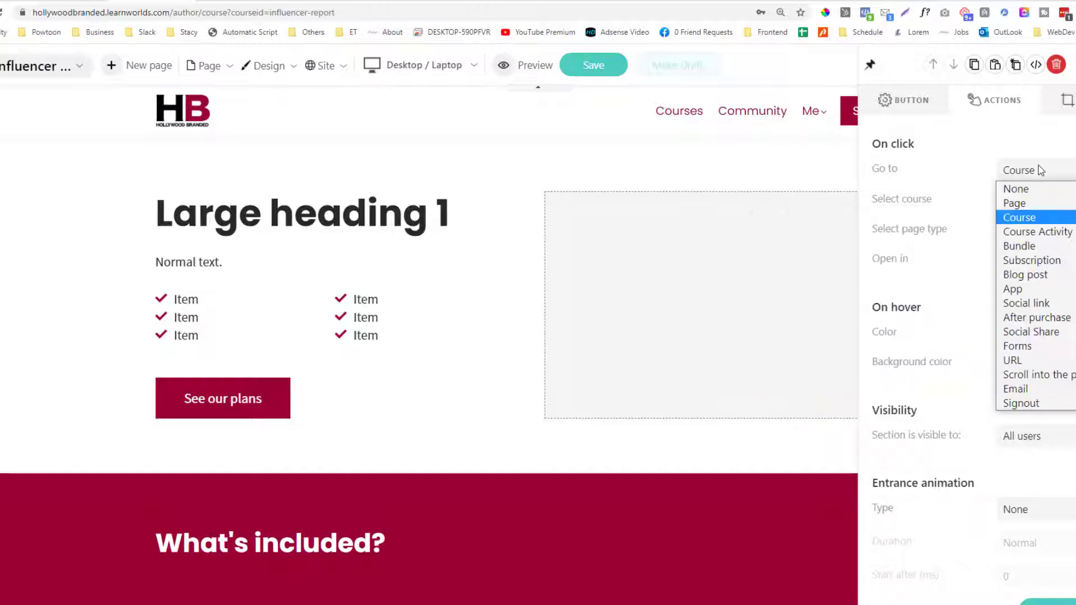
pyautogui.click(1035, 375)
pyautogui.click(1041, 201)
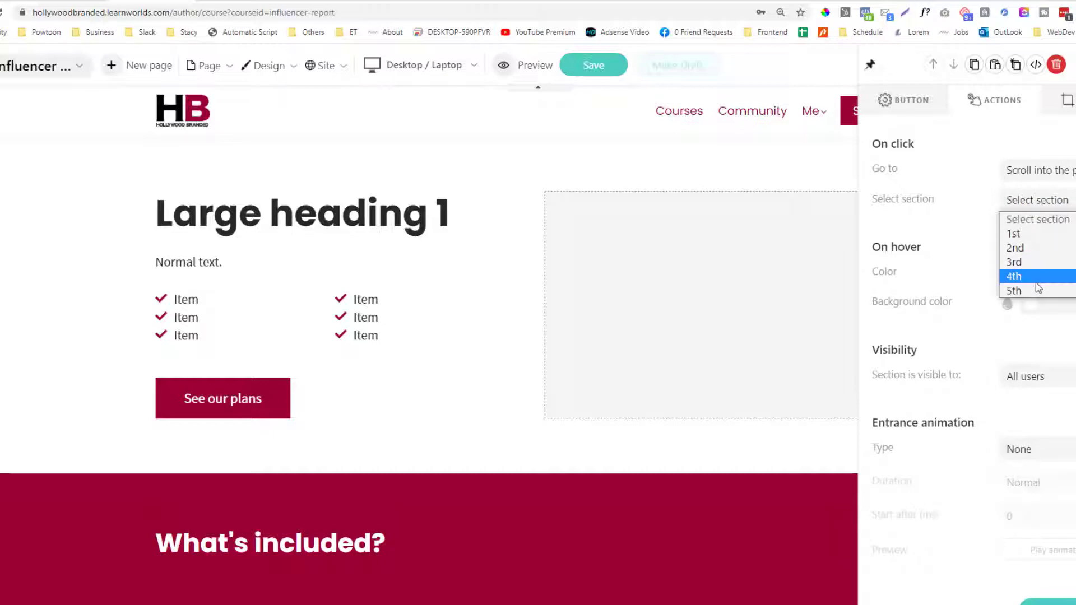
pyautogui.click(1014, 291)
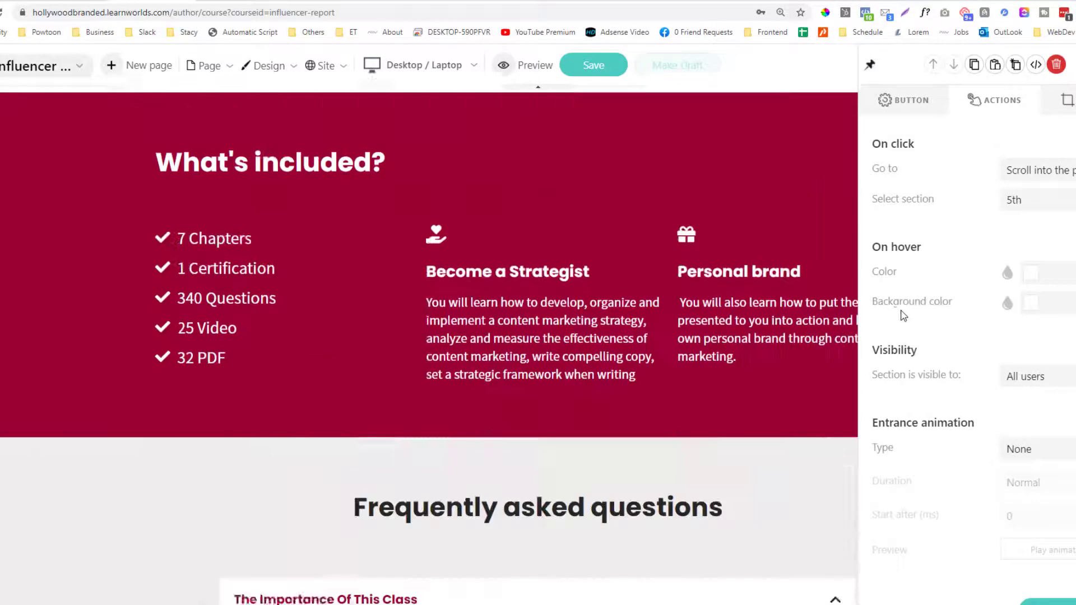
# Reload the live course page and test the "See our plans" button.
pyautogui.scroll(-3, 792, 324)
pyautogui.scroll(6, 535, 276)
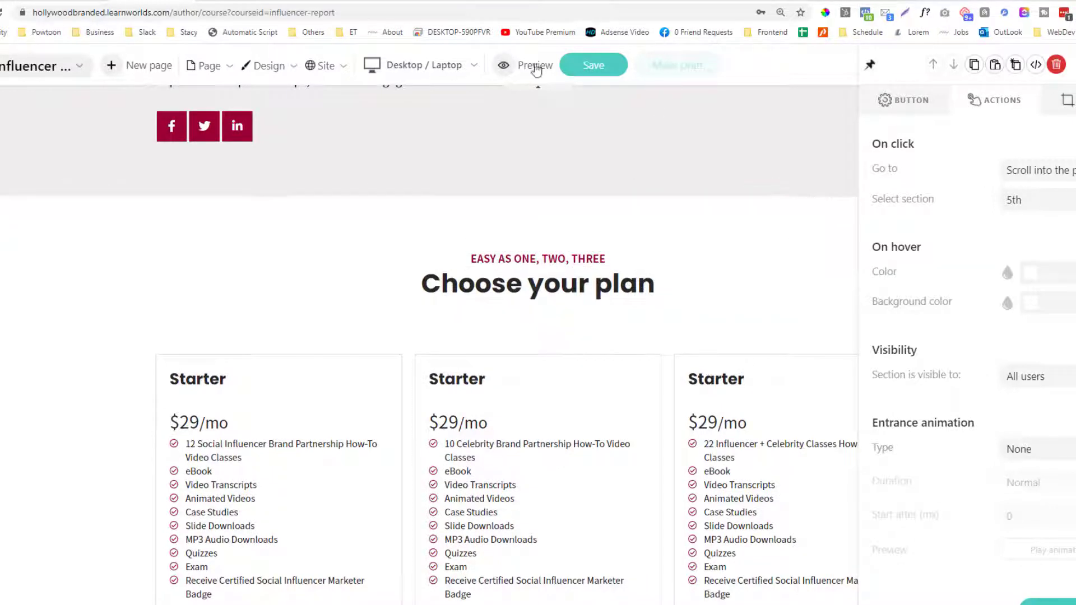
pyautogui.click(536, 67)
pyautogui.click(230, 12)
pyautogui.press('Return')
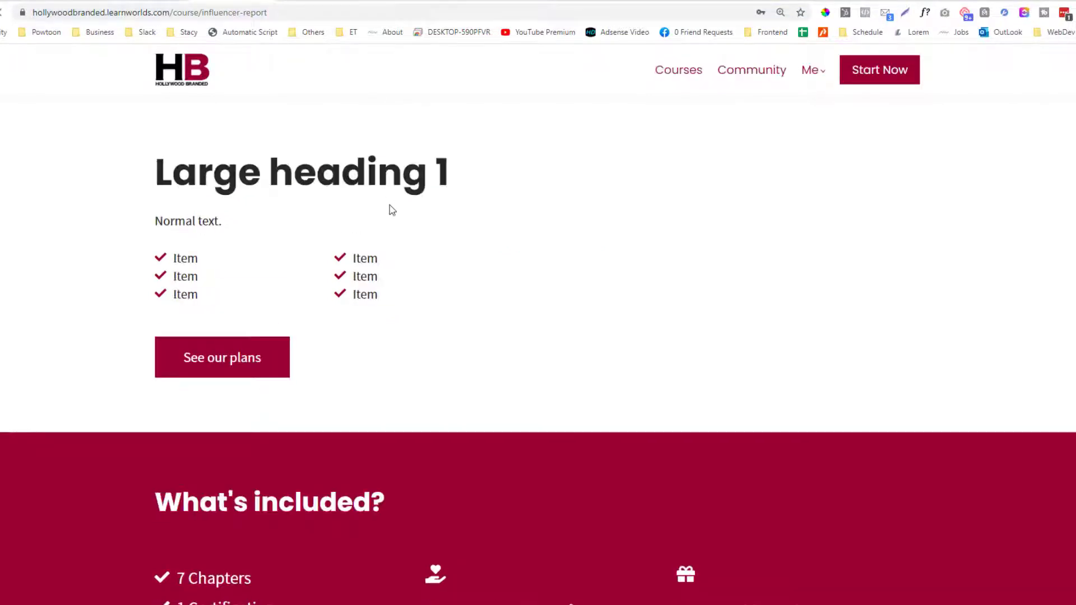
pyautogui.click(251, 356)
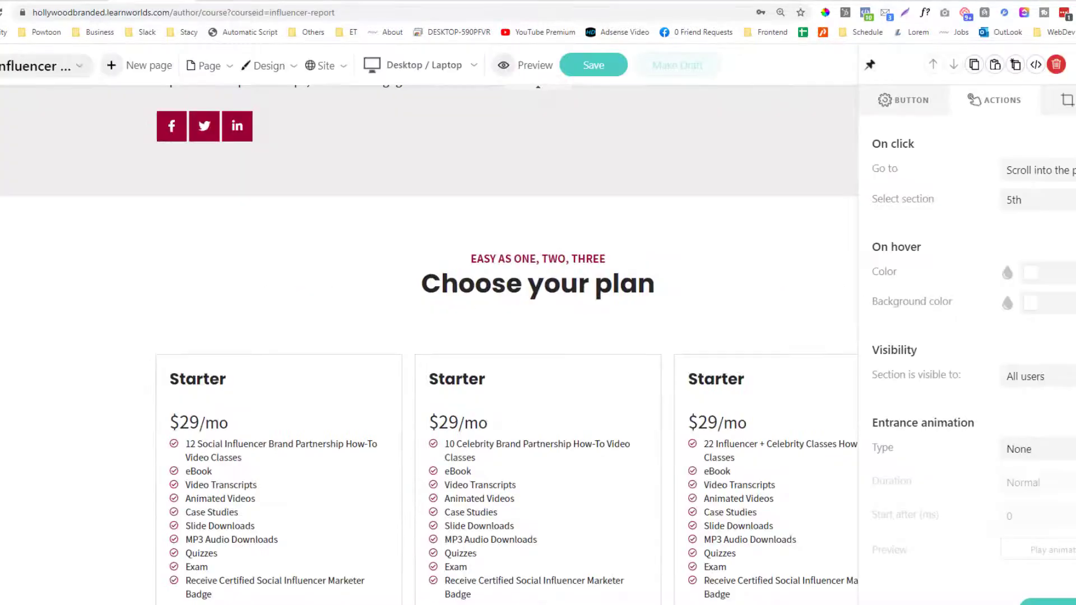
# Make the first plan's "Enroll now" button go to the Influencer Marketing Survey Report course.
pyautogui.scroll(-4, 269, 285)
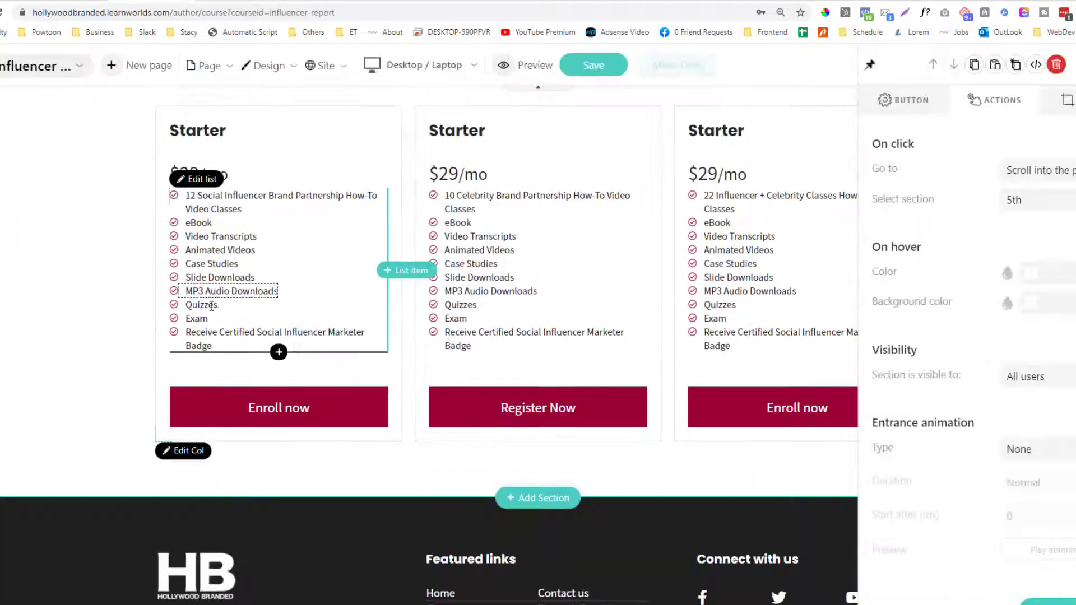
pyautogui.click(340, 404)
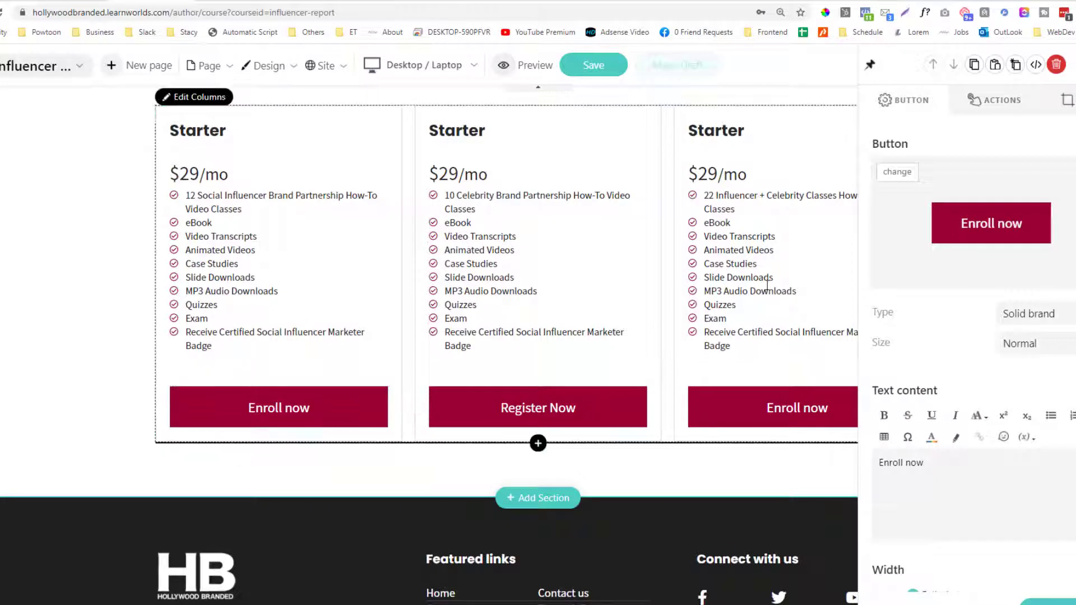
pyautogui.click(1002, 100)
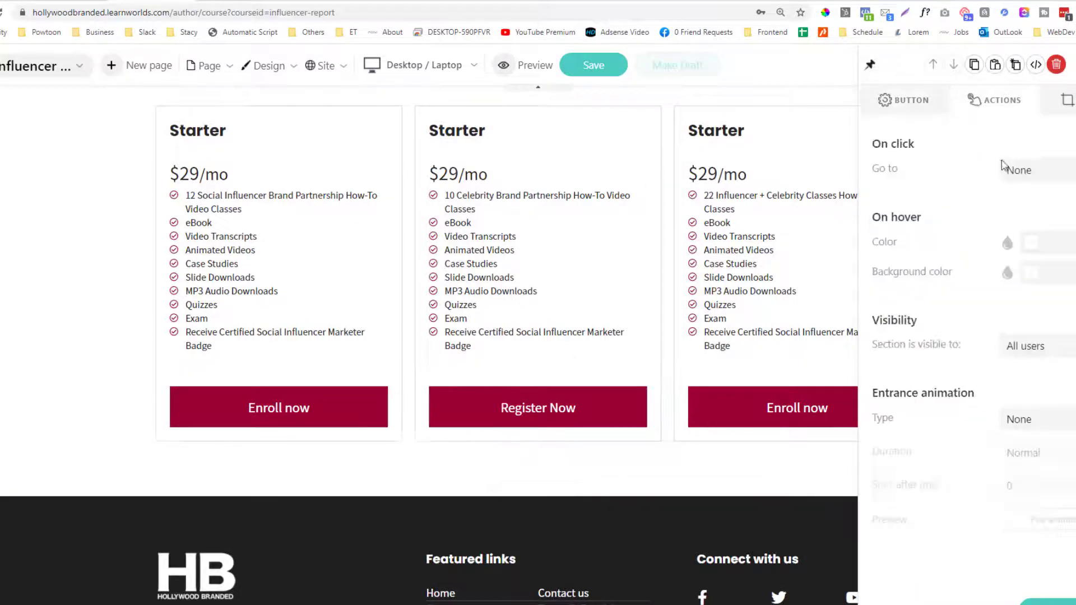
pyautogui.click(1008, 169)
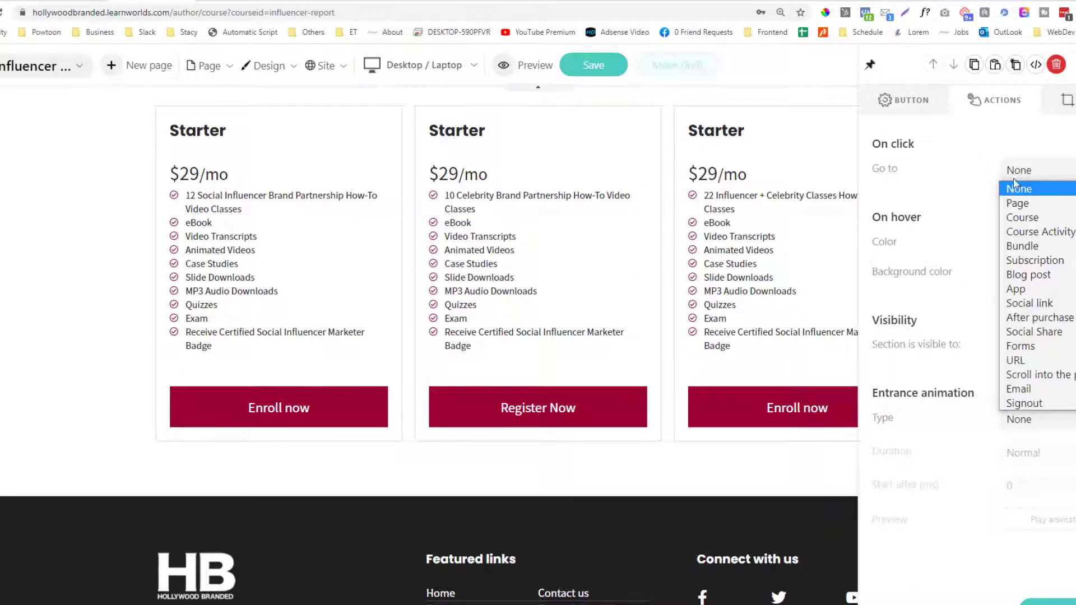
pyautogui.click(1023, 217)
pyautogui.click(1034, 202)
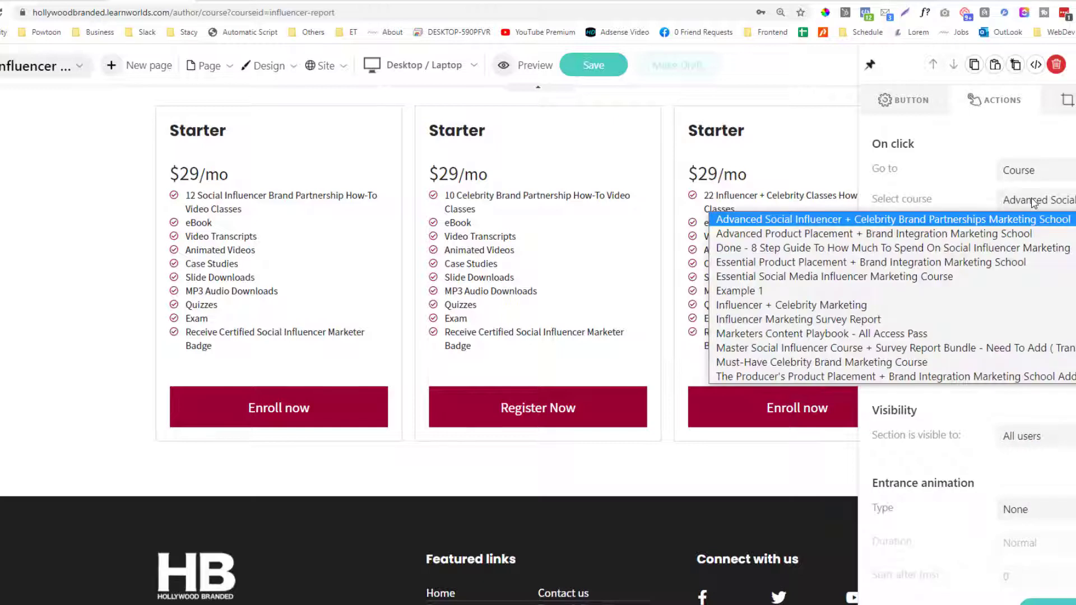
pyautogui.click(1034, 201)
pyautogui.click(1034, 202)
pyautogui.click(867, 323)
# Change the first plan's heading to "Single Influencer Marketing Survey".
pyautogui.click(211, 124)
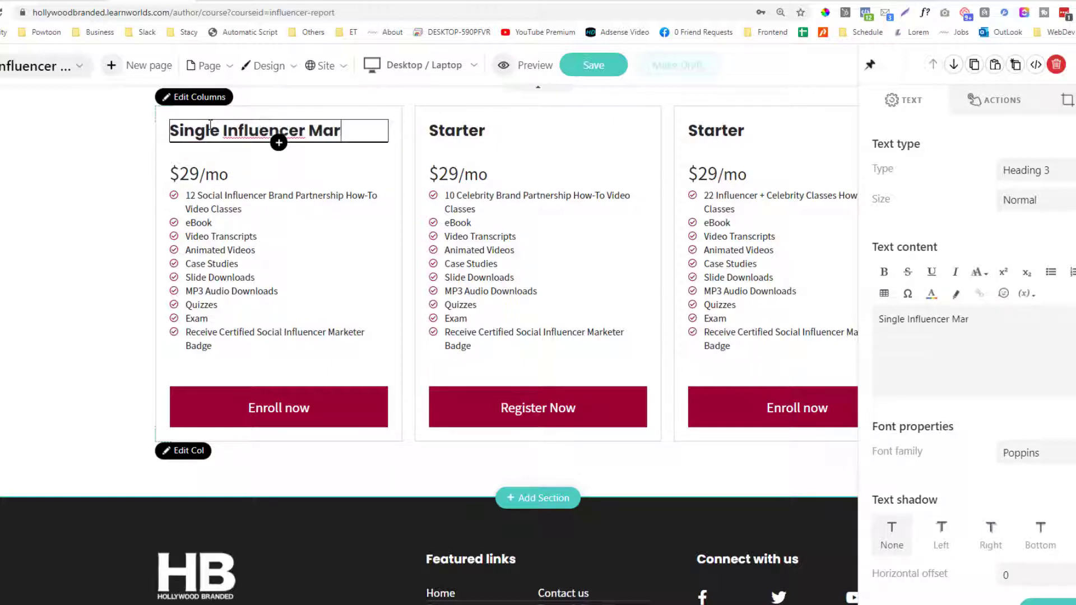
pyautogui.write('keting Survey')
pyautogui.hotkey('ctrl', 'a')
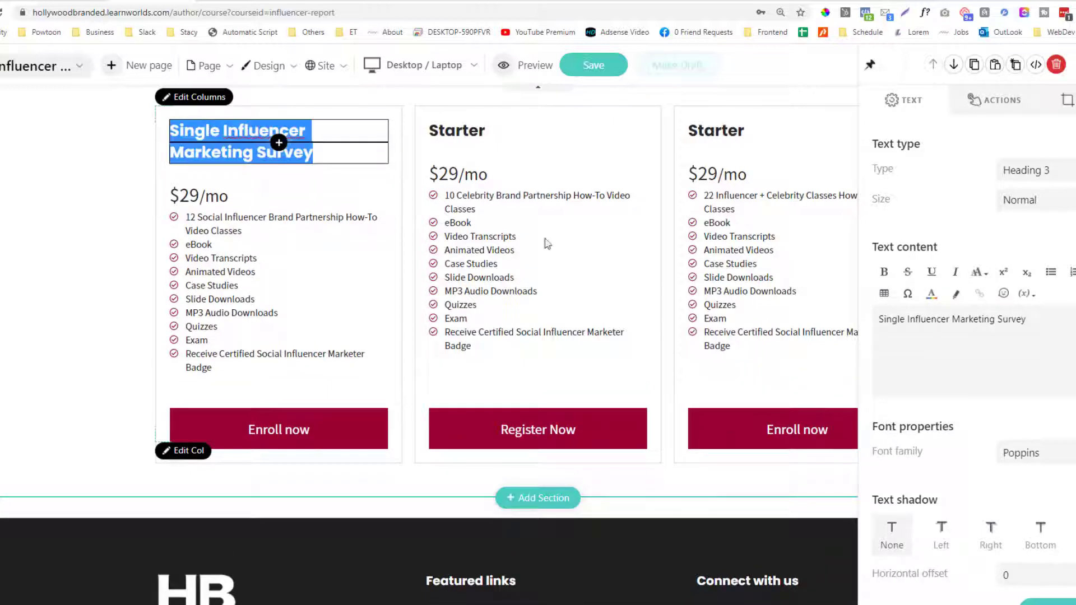
pyautogui.click(995, 100)
pyautogui.click(1038, 173)
pyautogui.click(1037, 176)
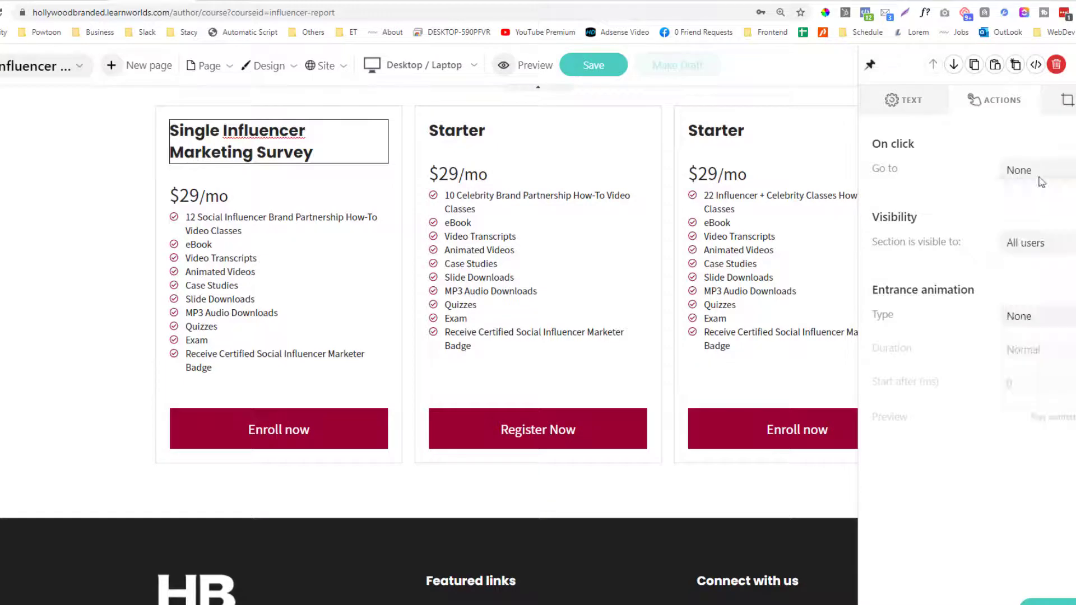
# Set the page type of the first plan's "Enroll now" course link to Payout page.
pyautogui.click(325, 430)
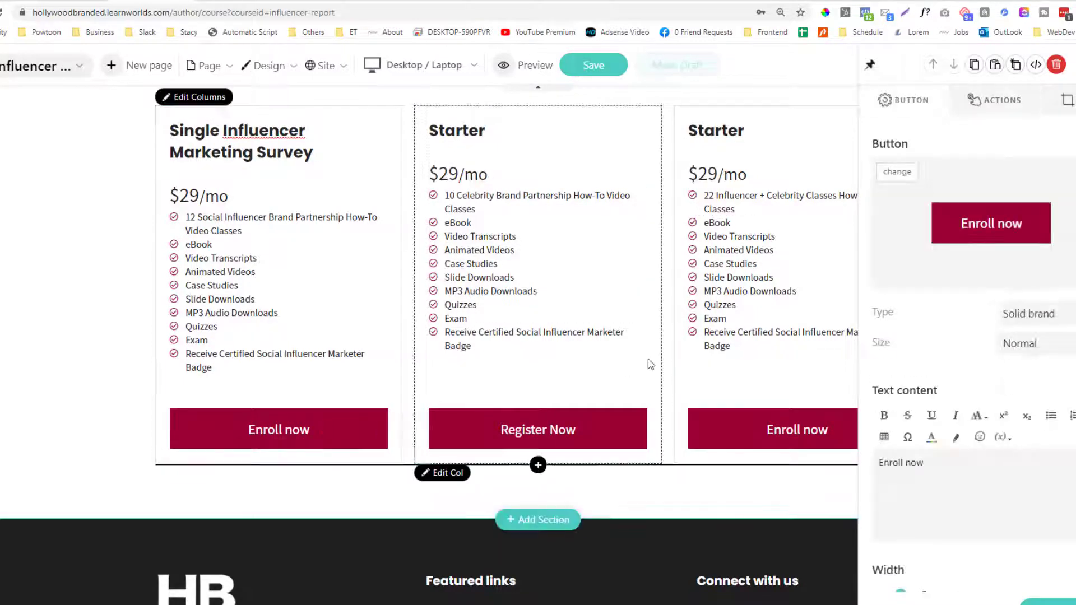
pyautogui.click(995, 101)
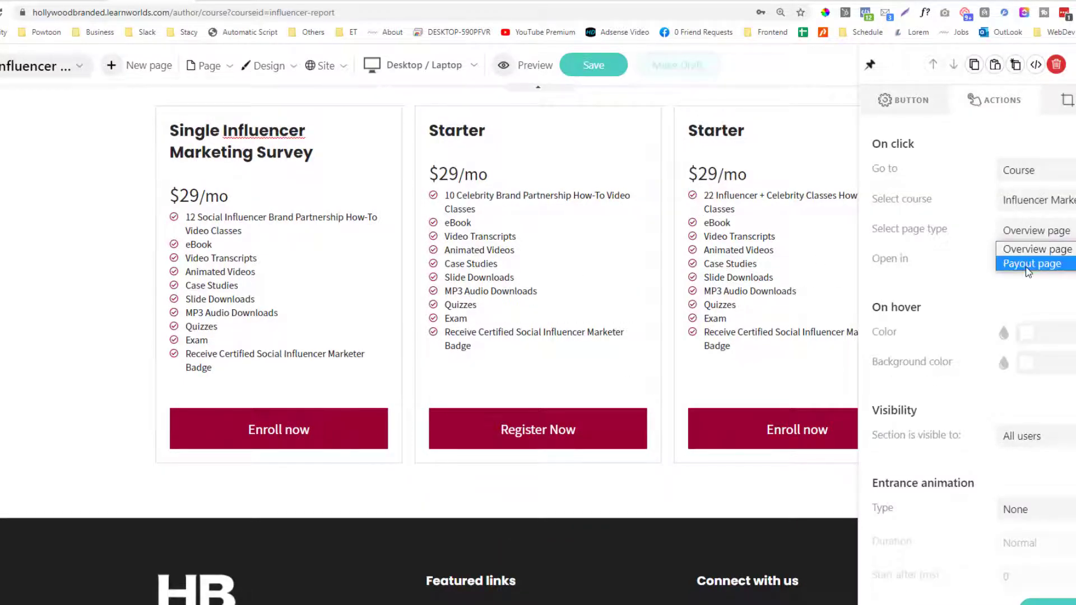
pyautogui.click(1029, 264)
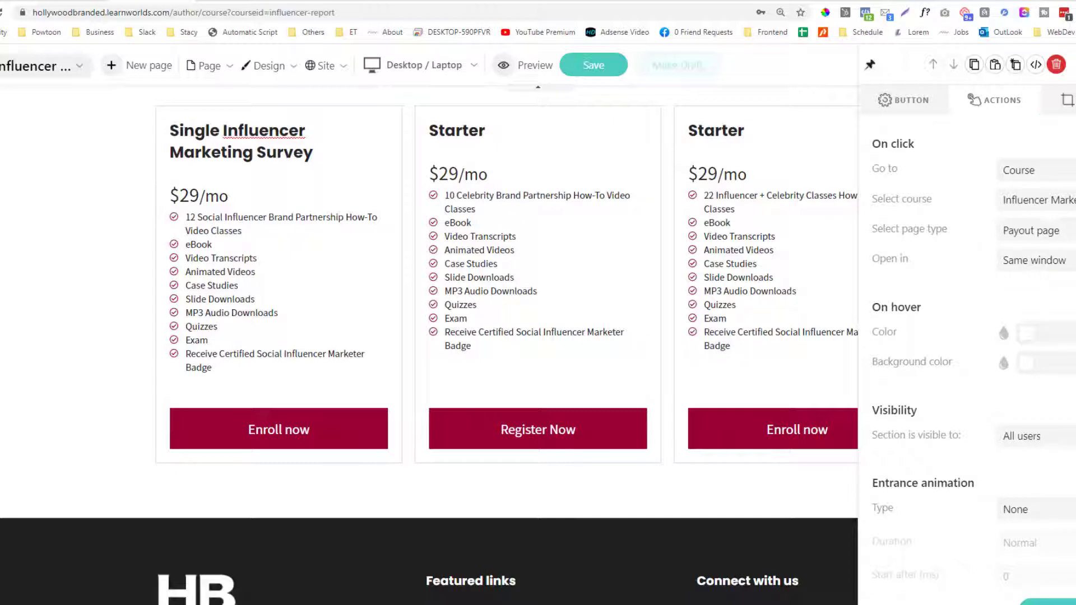
pyautogui.press('Escape')
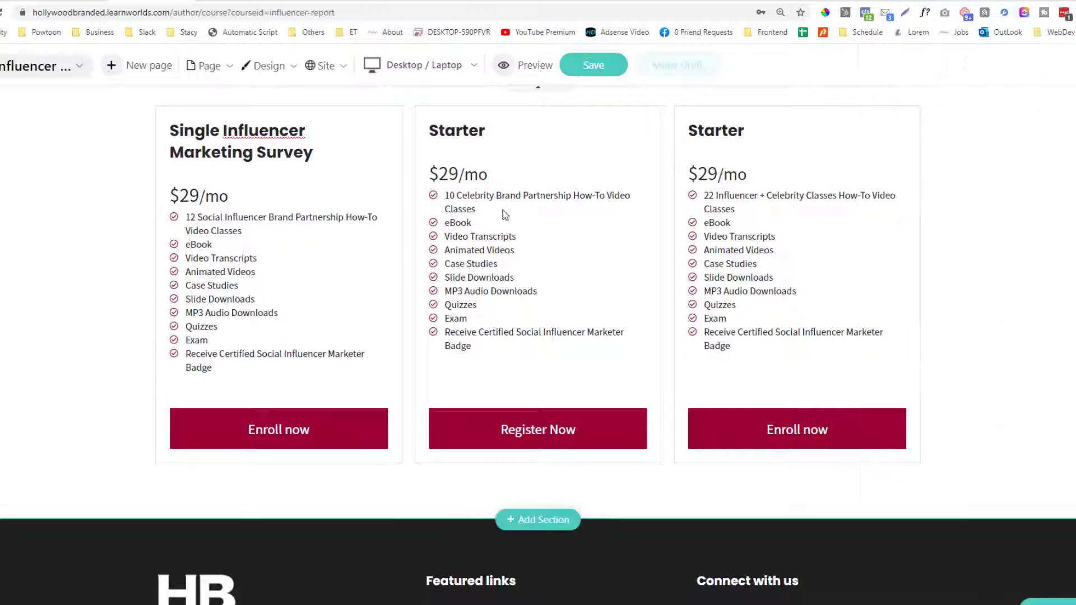
# Save the page and review the updated plan cards and other sections on the reloaded live course page.
pyautogui.click(595, 65)
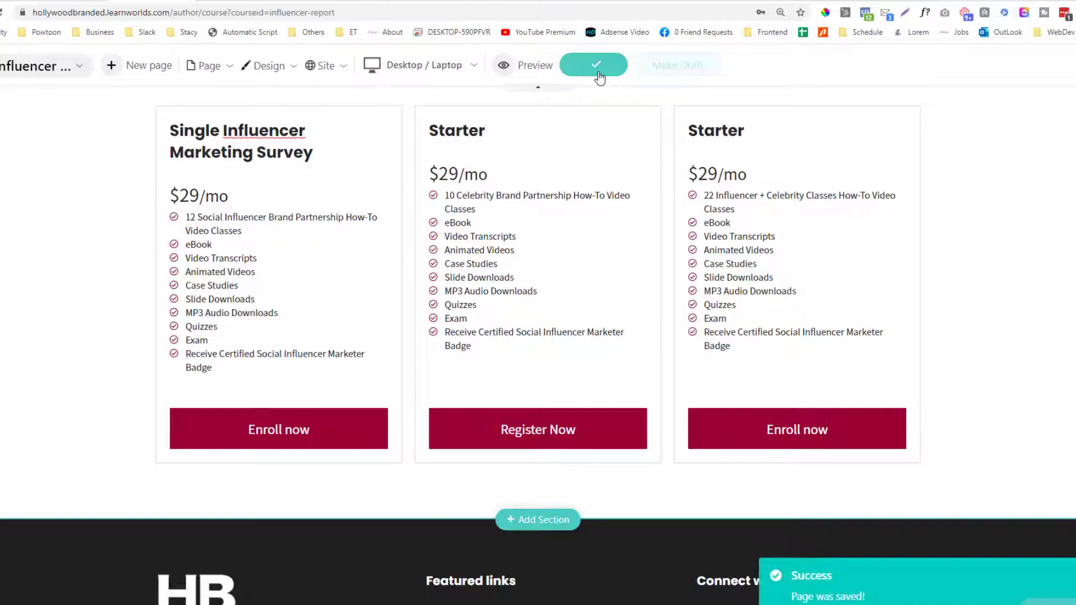
pyautogui.hotkey('ctrl', 'Tab')
pyautogui.click(219, 10)
pyautogui.click(220, 10)
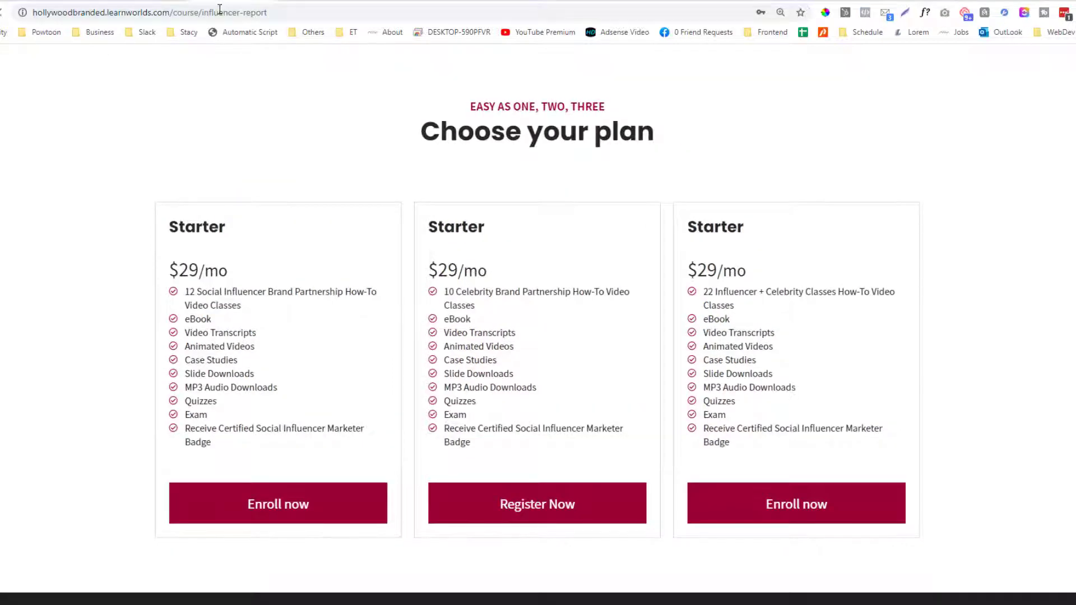
pyautogui.press('Return')
pyautogui.scroll(-9, 546, 231)
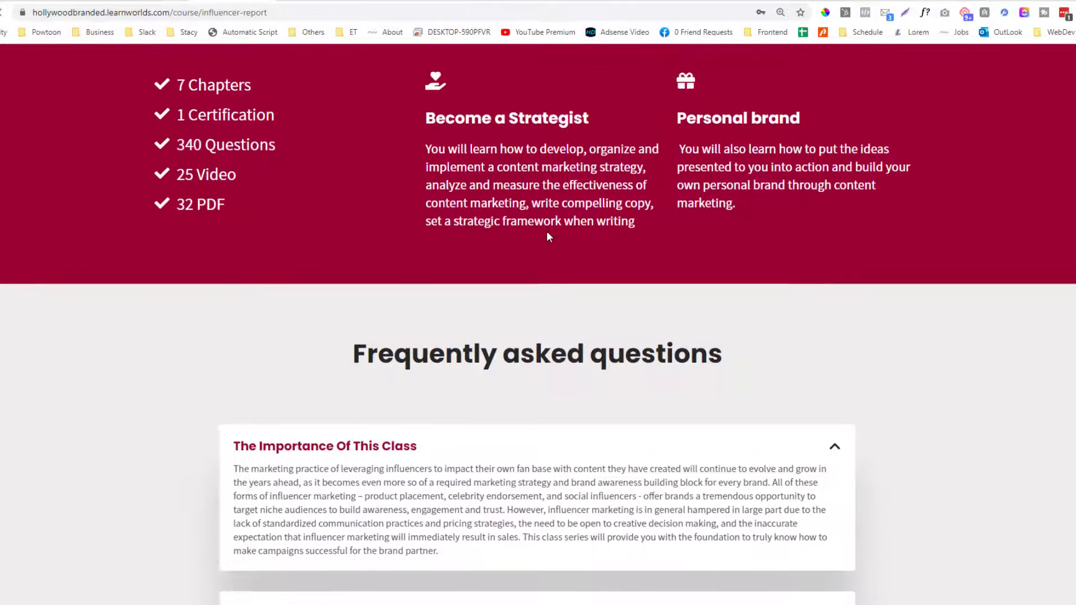
pyautogui.scroll(3, 271, 267)
pyautogui.scroll(-15, 269, 252)
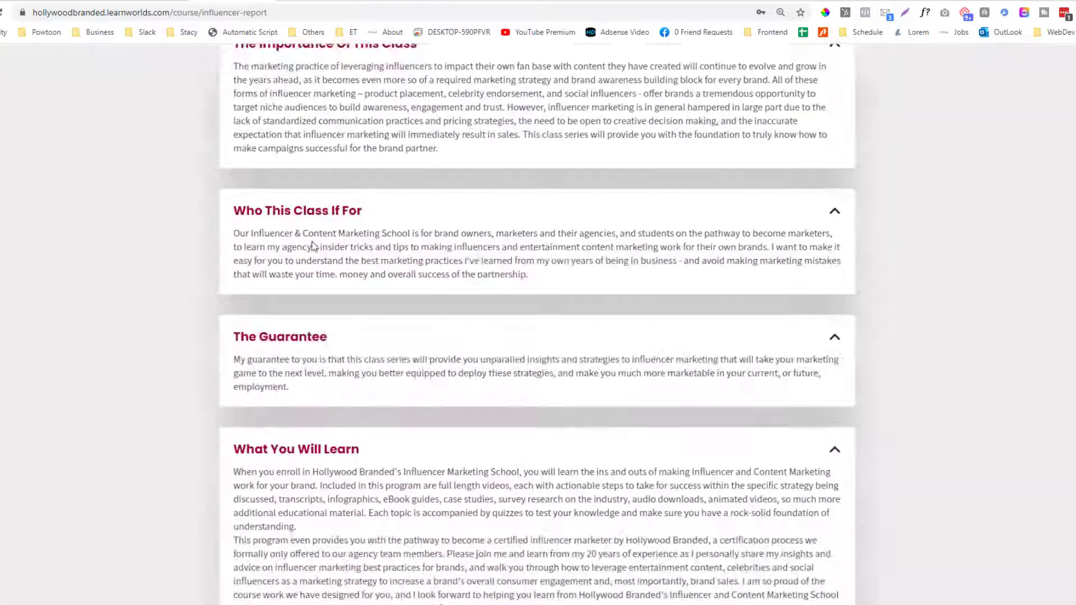
pyautogui.scroll(-12, 310, 295)
pyautogui.scroll(4, 312, 297)
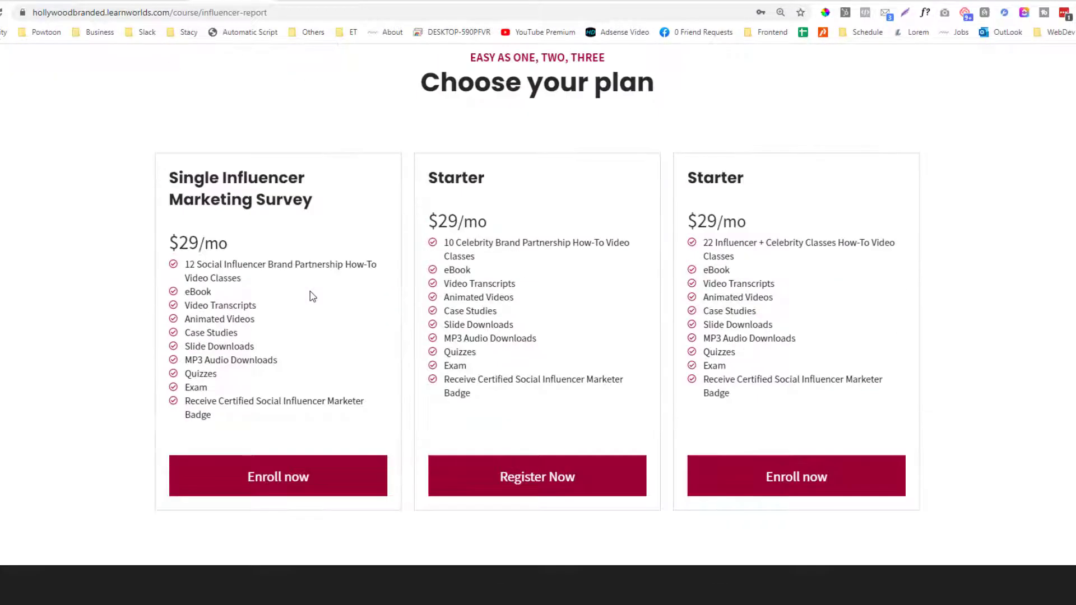
pyautogui.scroll(15, 312, 296)
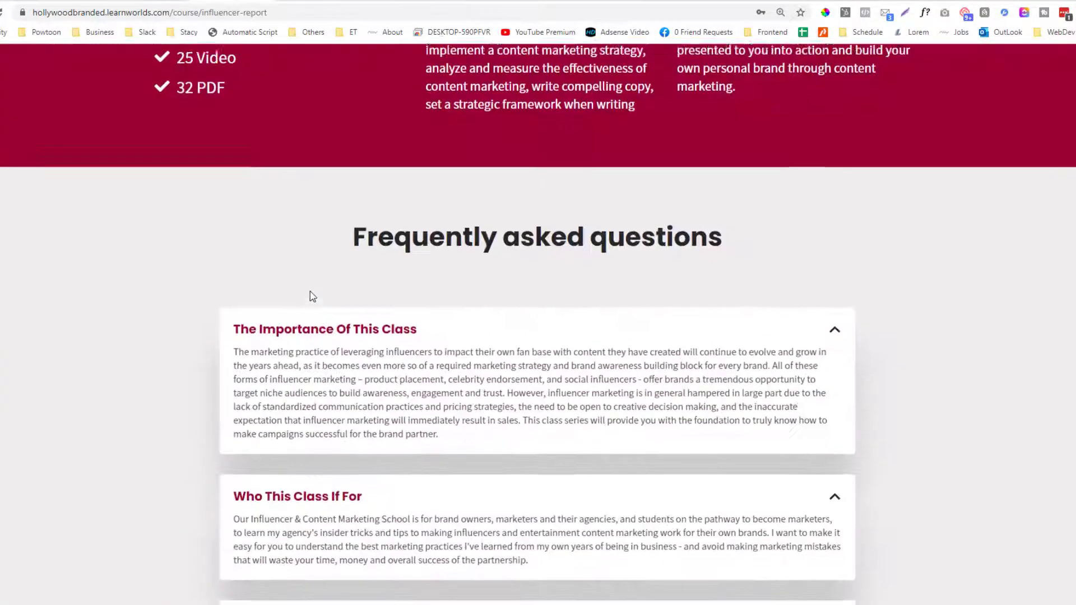
pyautogui.scroll(3, 310, 295)
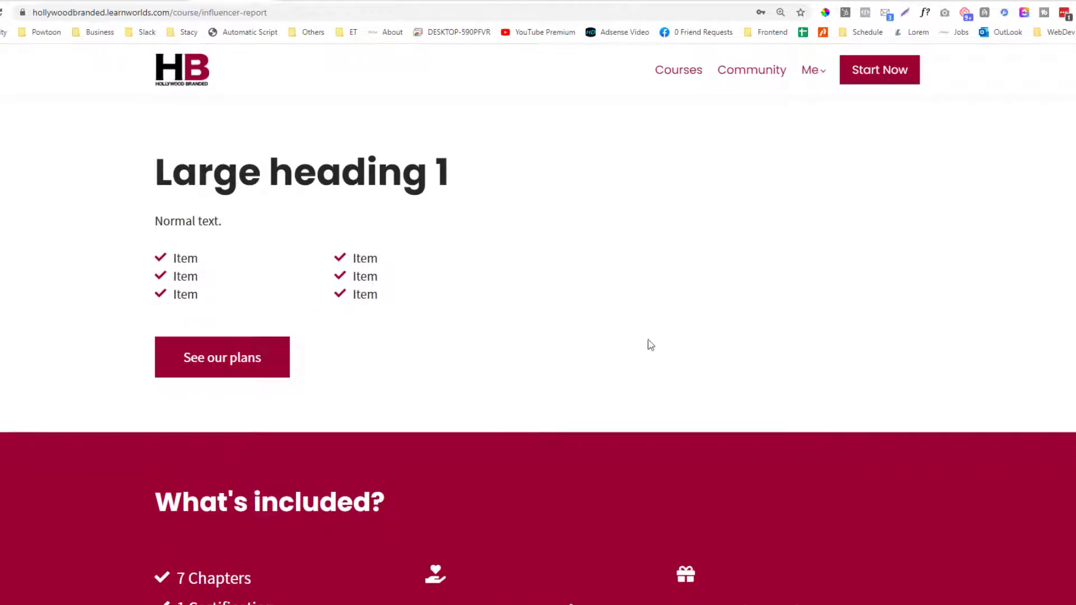
# Add the animation of three graduates sitting on a laptop to the empty column beside the "Large heading 1" text.
pyautogui.hotkey('ctrl', 'w')
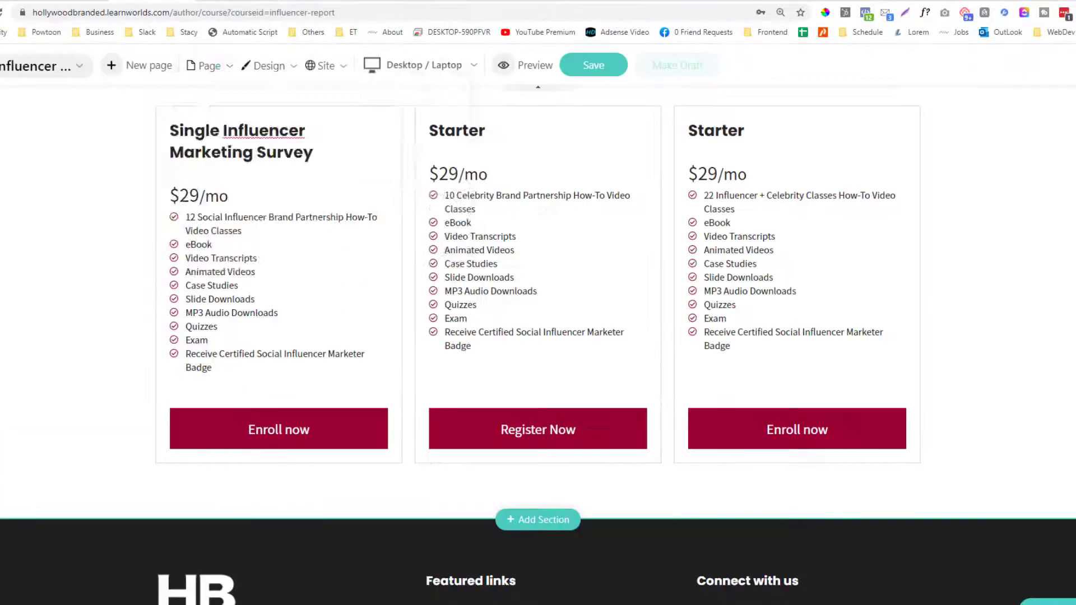
pyautogui.scroll(5, 690, 367)
pyautogui.scroll(15, 690, 368)
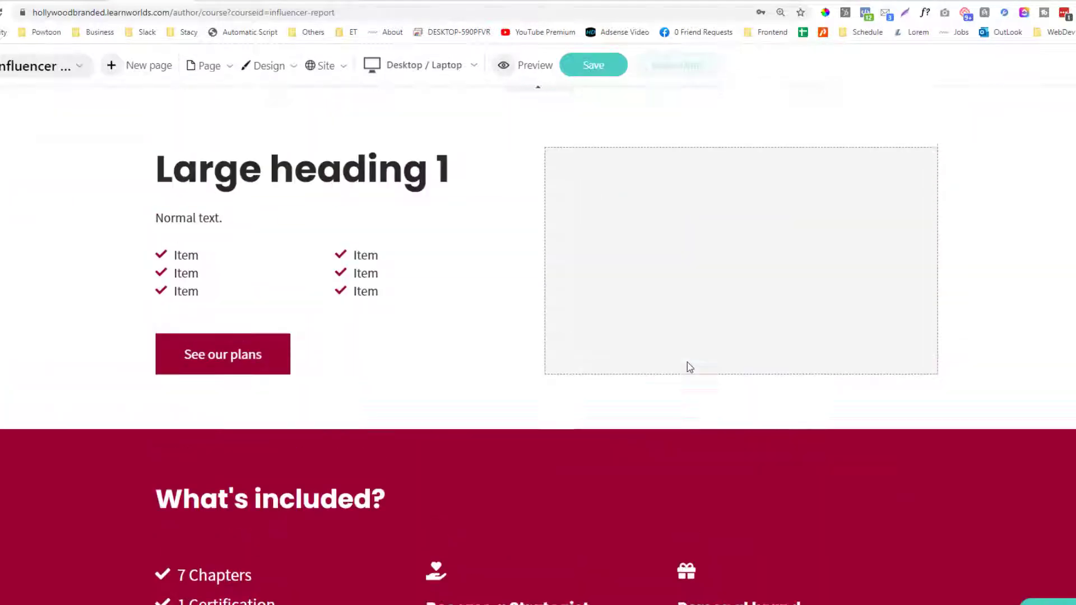
pyautogui.click(741, 306)
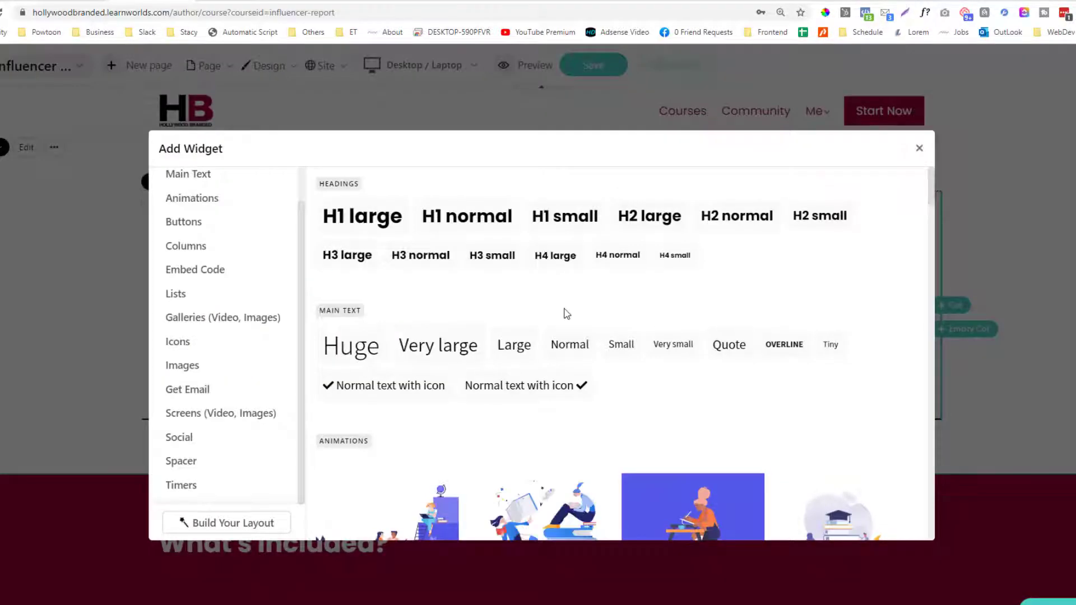
pyautogui.scroll(-5, 579, 317)
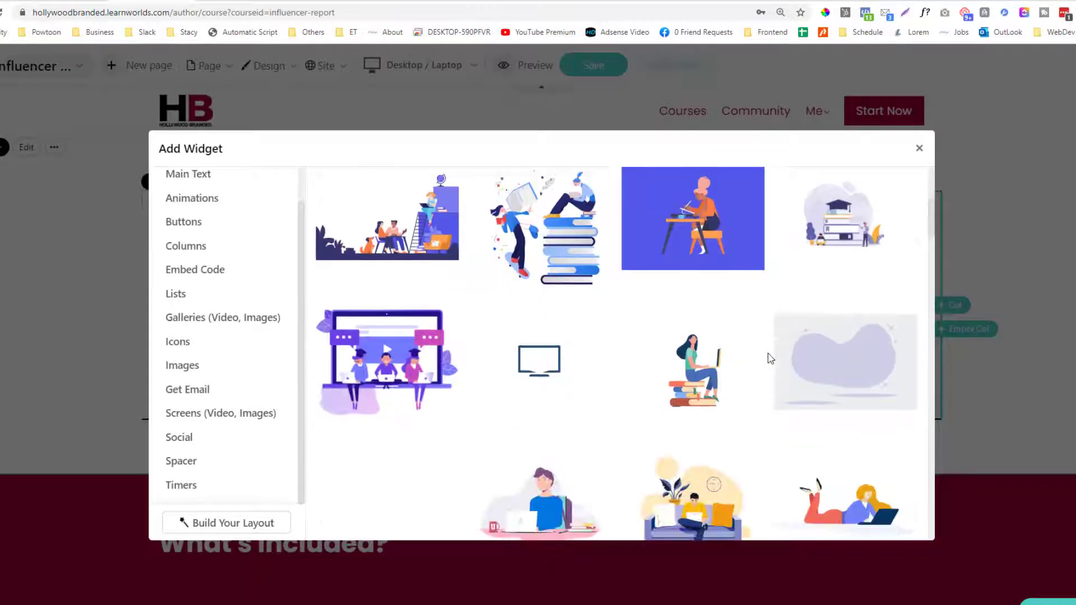
pyautogui.click(386, 351)
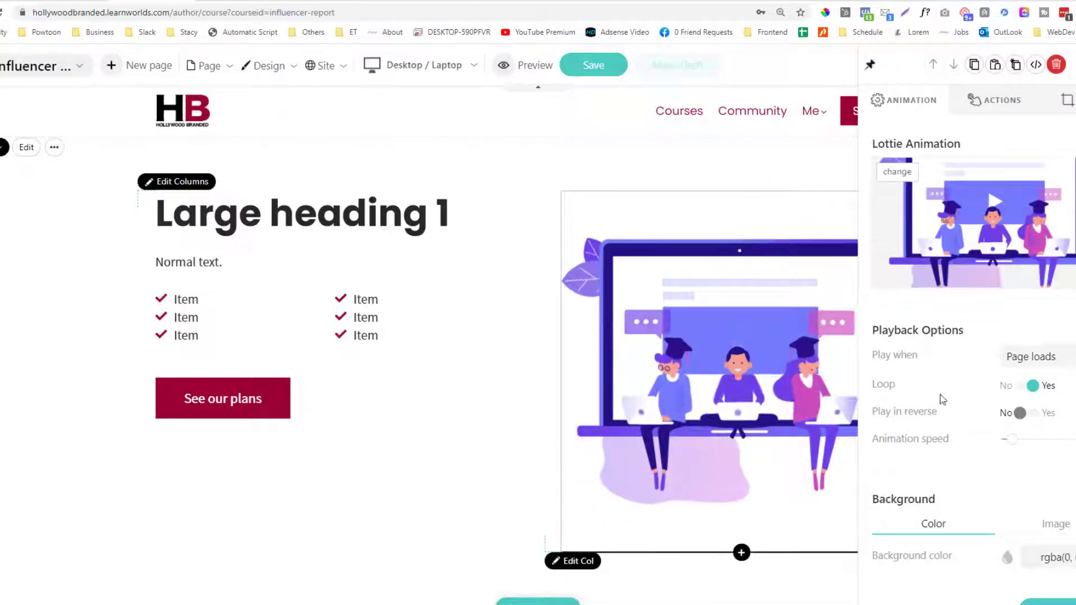
# Set the graduates animation's background colour to the scheme's dark red, rgba(153, 0, 52, 1.0).
pyautogui.scroll(-3, 632, 336)
pyautogui.scroll(3, 632, 336)
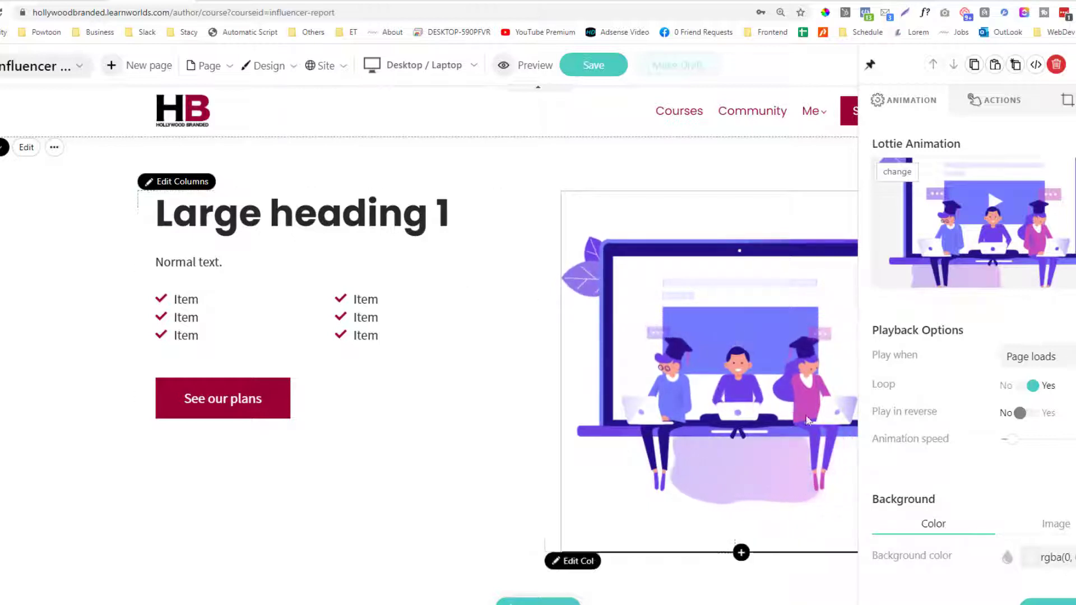
pyautogui.scroll(-2, 1017, 528)
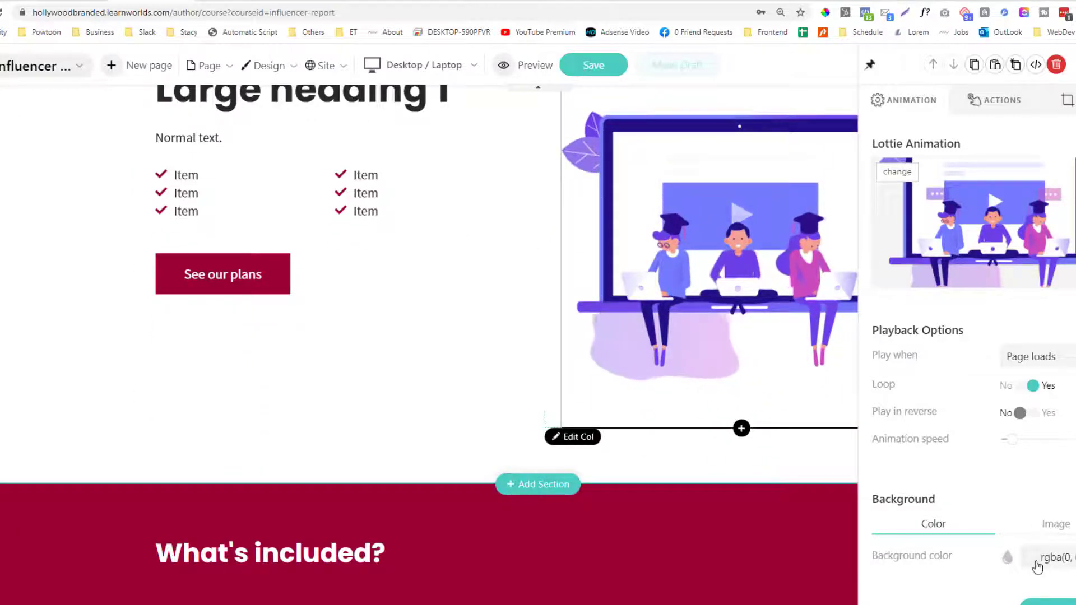
pyautogui.click(1037, 562)
pyautogui.scroll(-1, 413, 289)
pyautogui.scroll(3, 565, 293)
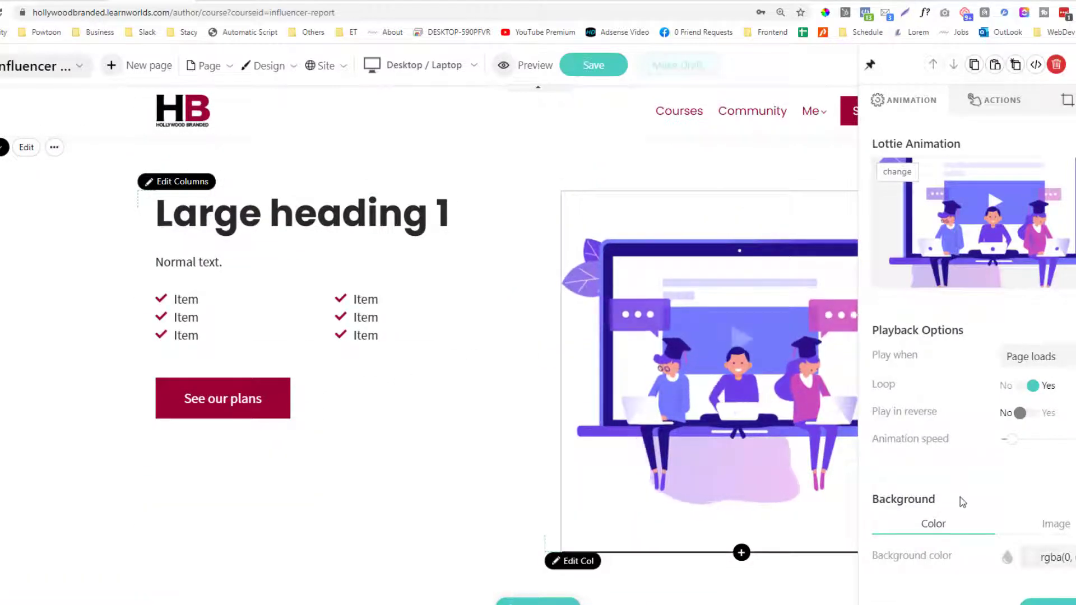
pyautogui.scroll(-1, 1042, 558)
pyautogui.click(1042, 558)
pyautogui.click(939, 468)
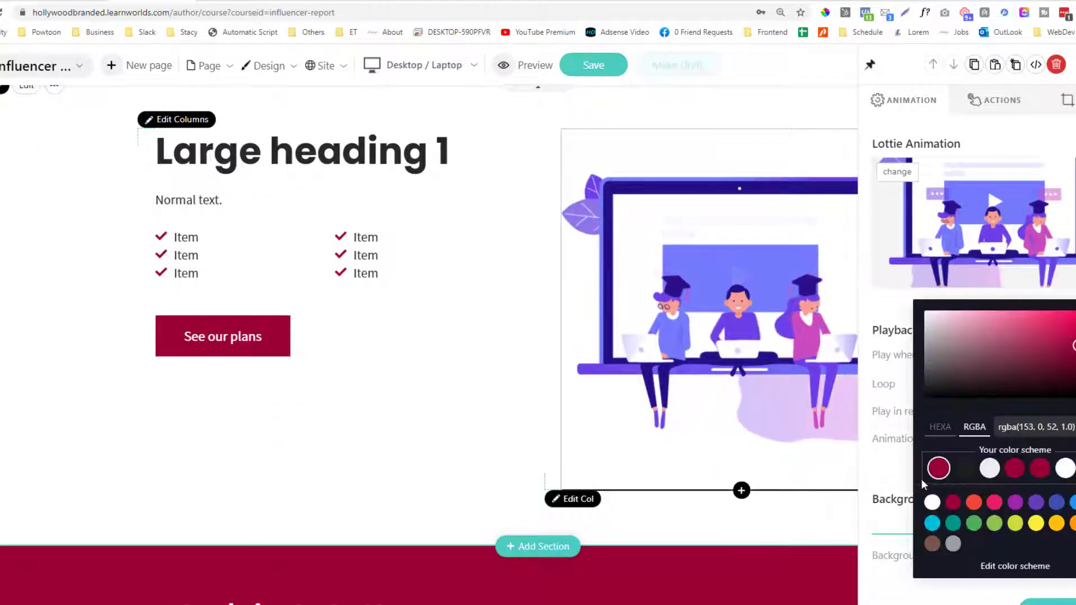
pyautogui.click(876, 405)
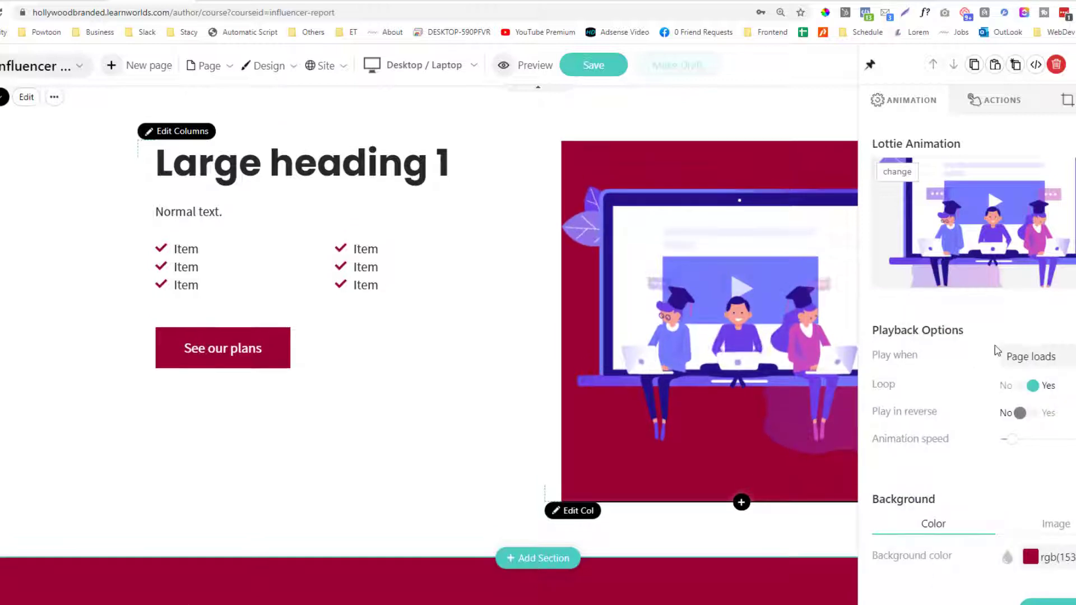
# Increase the animation box's border radius until its dark red background forms a circle.
pyautogui.scroll(-5, 1039, 179)
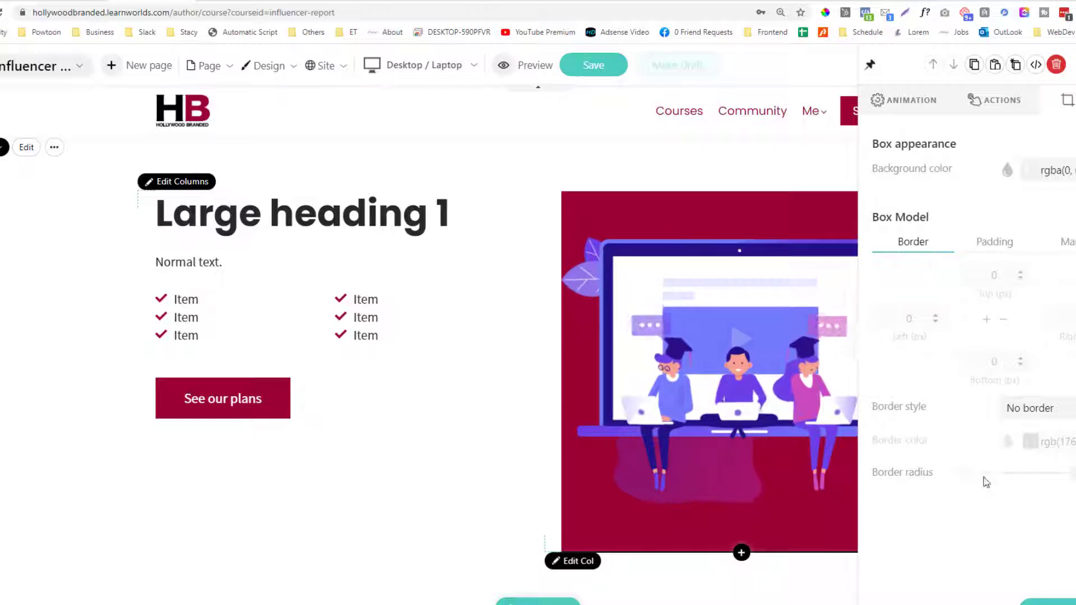
pyautogui.click(1028, 473)
pyautogui.moveTo(1030, 474); pyautogui.dragTo(1057, 473)
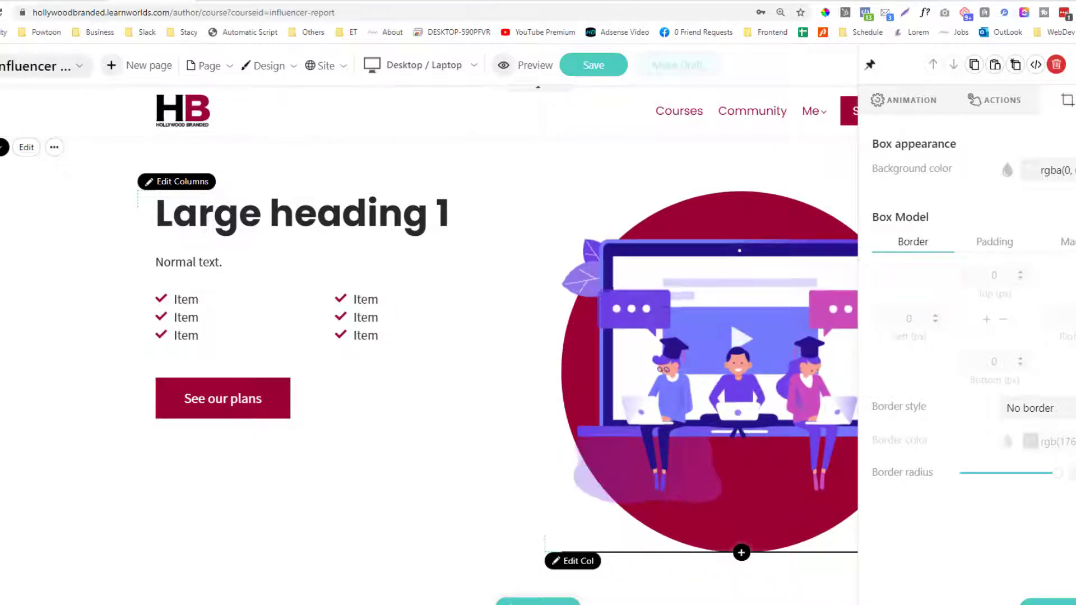
pyautogui.click(811, 231)
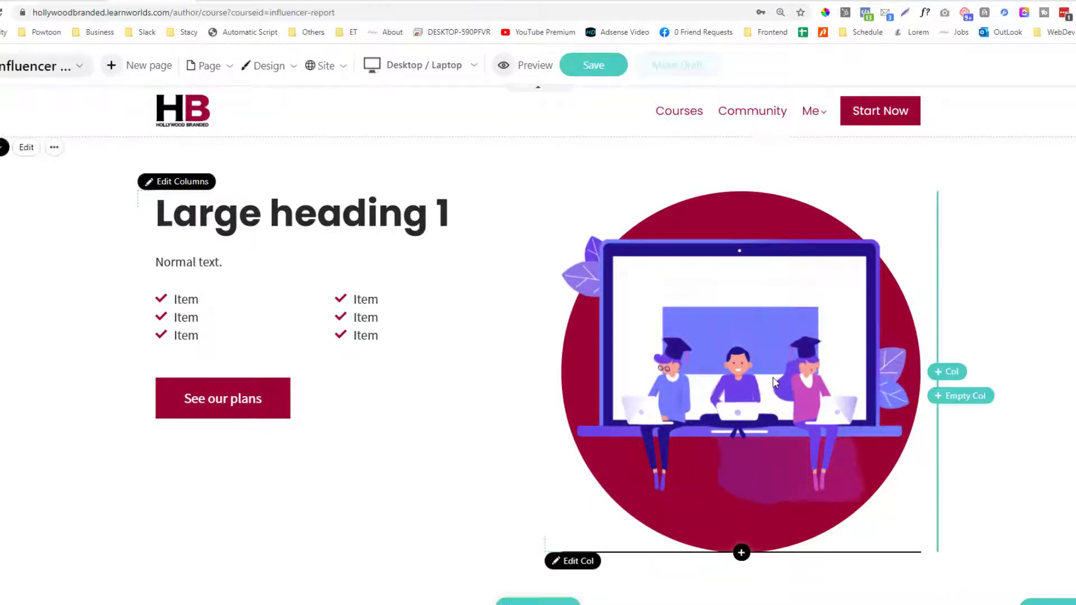
# Save the page and reload the live course page to check the circular animation.
pyautogui.hotkey('ctrl', 's')
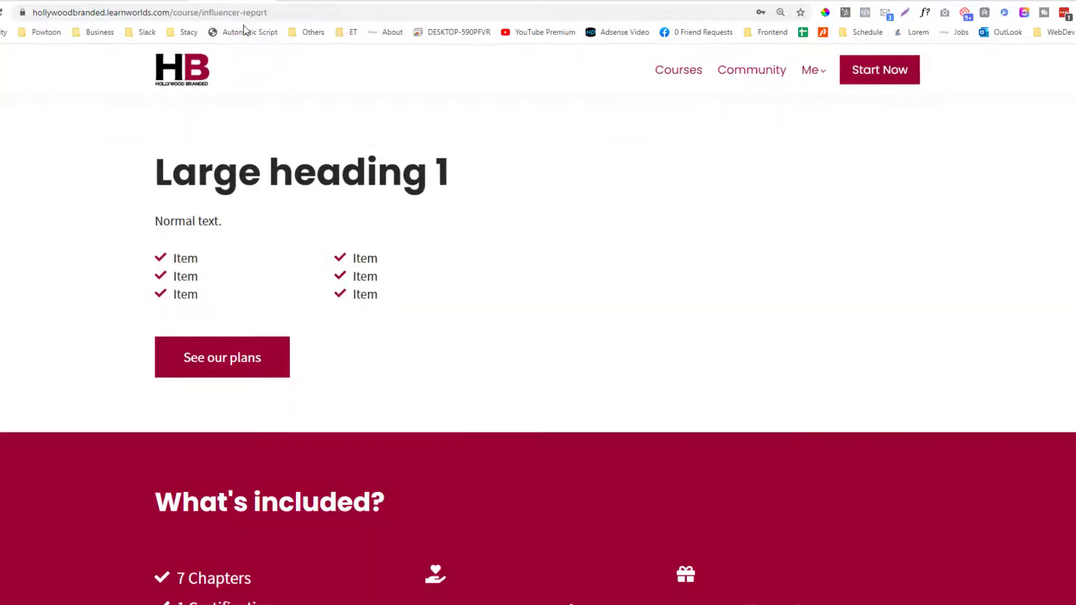
pyautogui.click(261, 12)
pyautogui.click(260, 12)
pyautogui.press('Return')
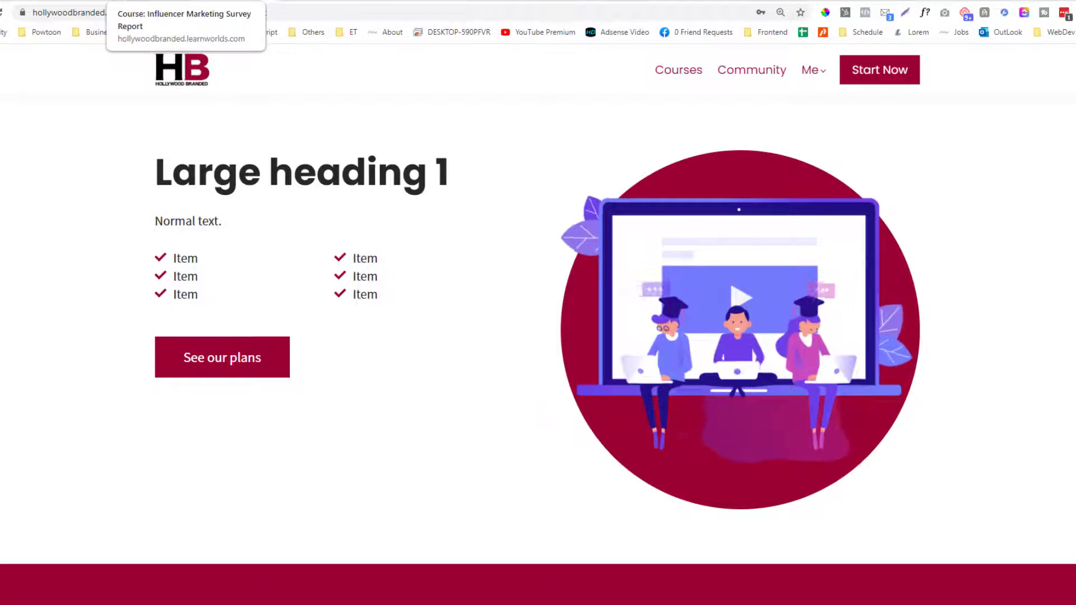
# Back in the page editor, keep the graduates animation playing when the page loads and slightly raise its animation speed.
pyautogui.click(168, 2)
pyautogui.click(739, 214)
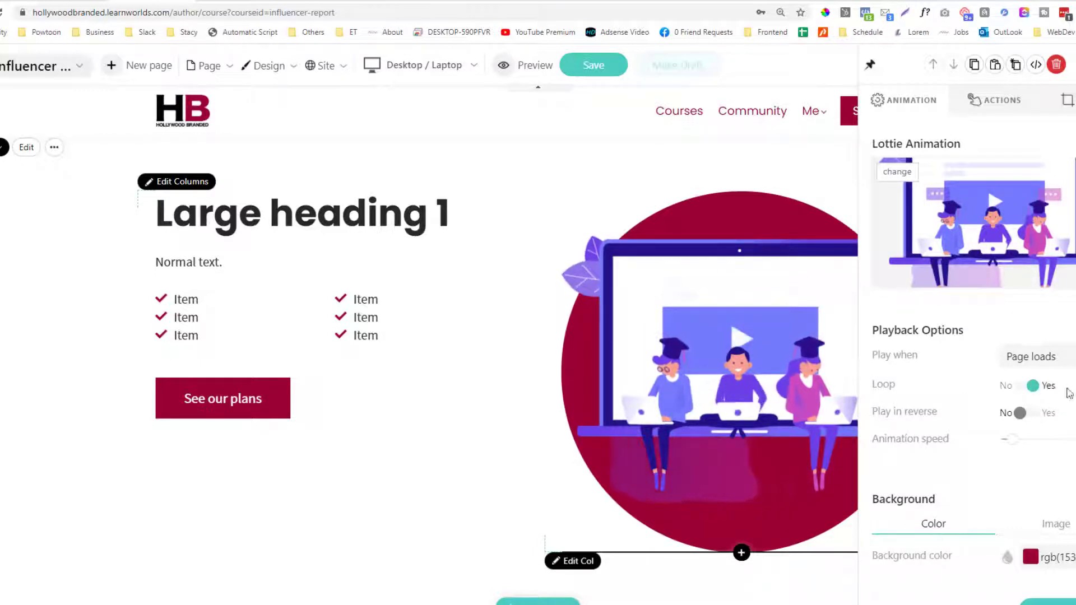
pyautogui.click(1068, 359)
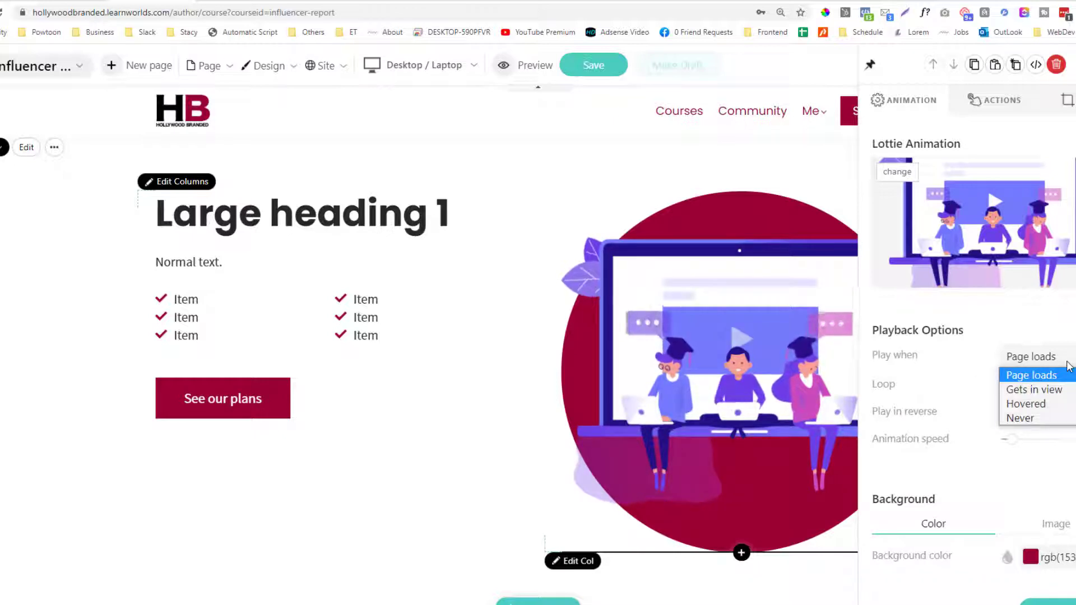
pyautogui.click(1068, 366)
pyautogui.scroll(-2, 945, 412)
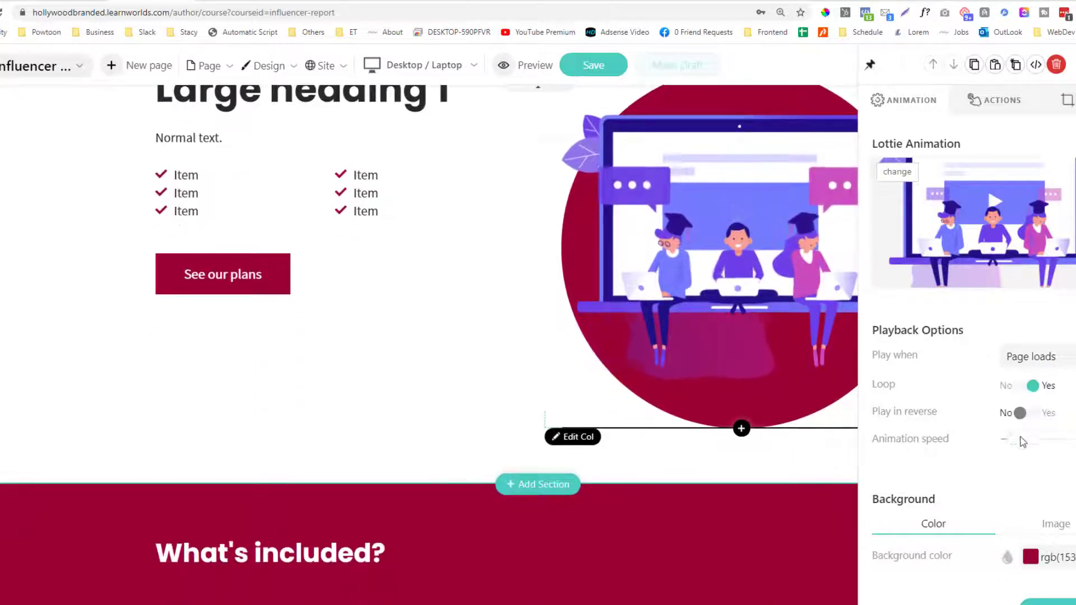
pyautogui.moveTo(1019, 440); pyautogui.dragTo(1067, 441)
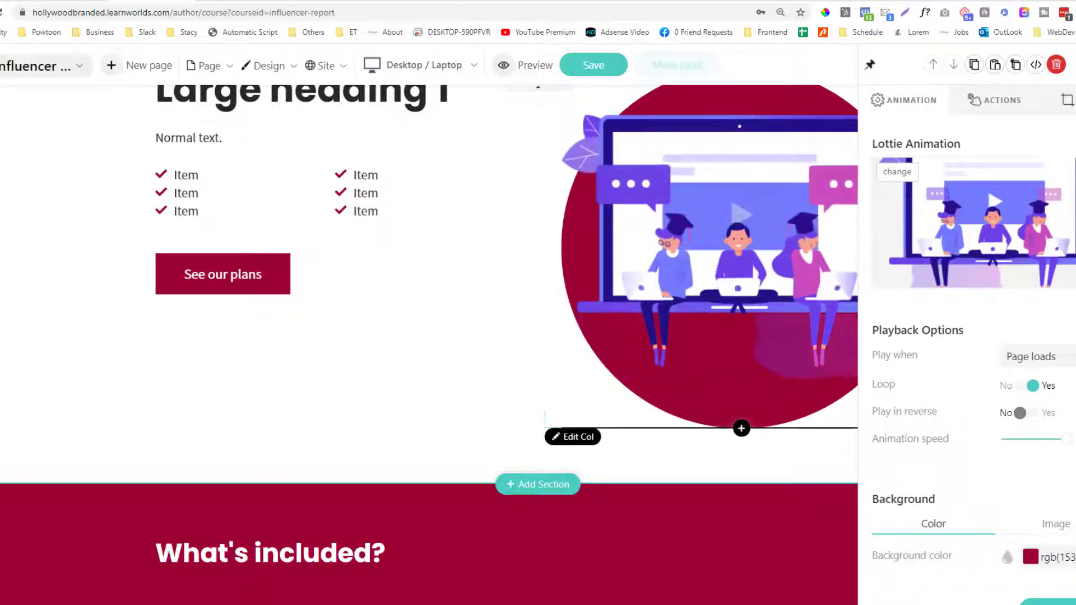
pyautogui.moveTo(1050, 448); pyautogui.dragTo(1037, 446)
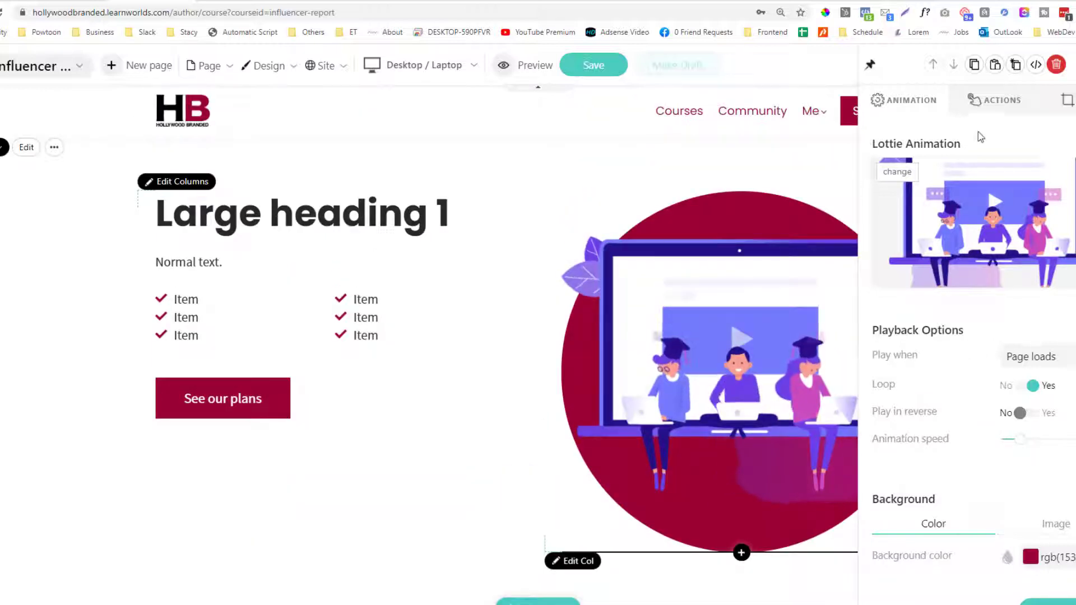
# Try the Blink and Vibrate entrance animations on the graduates illustration, settle on Bounce, and save the page.
pyautogui.click(995, 100)
pyautogui.click(1022, 243)
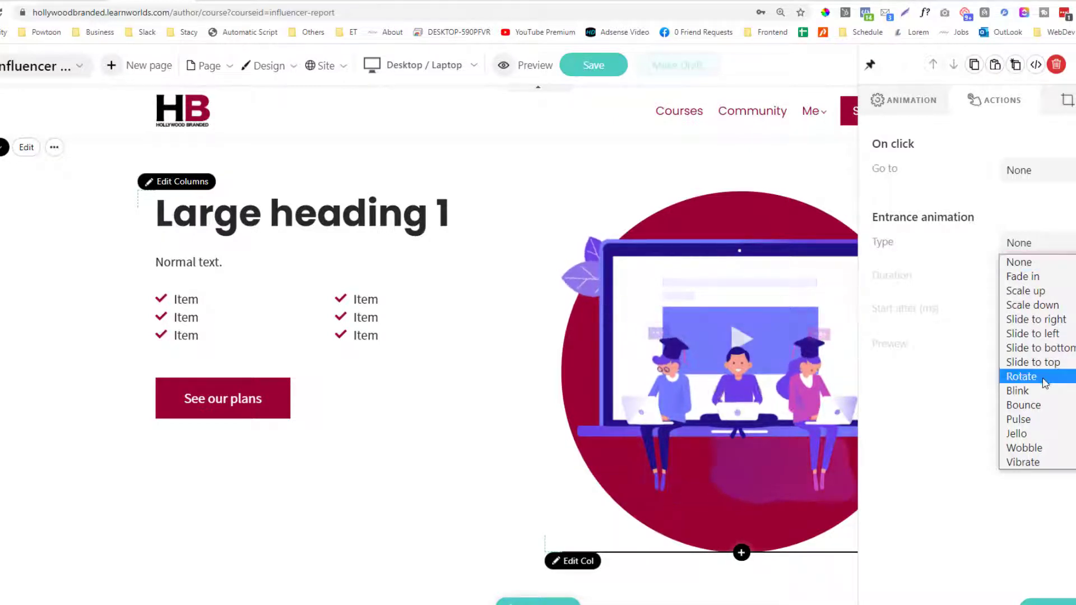
pyautogui.click(1037, 405)
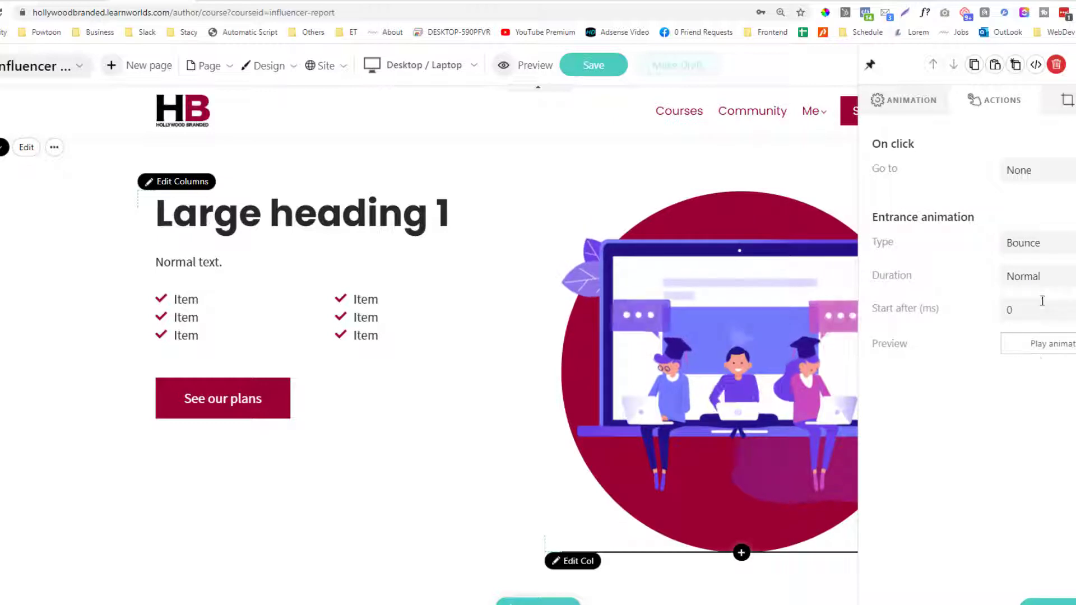
pyautogui.click(1037, 243)
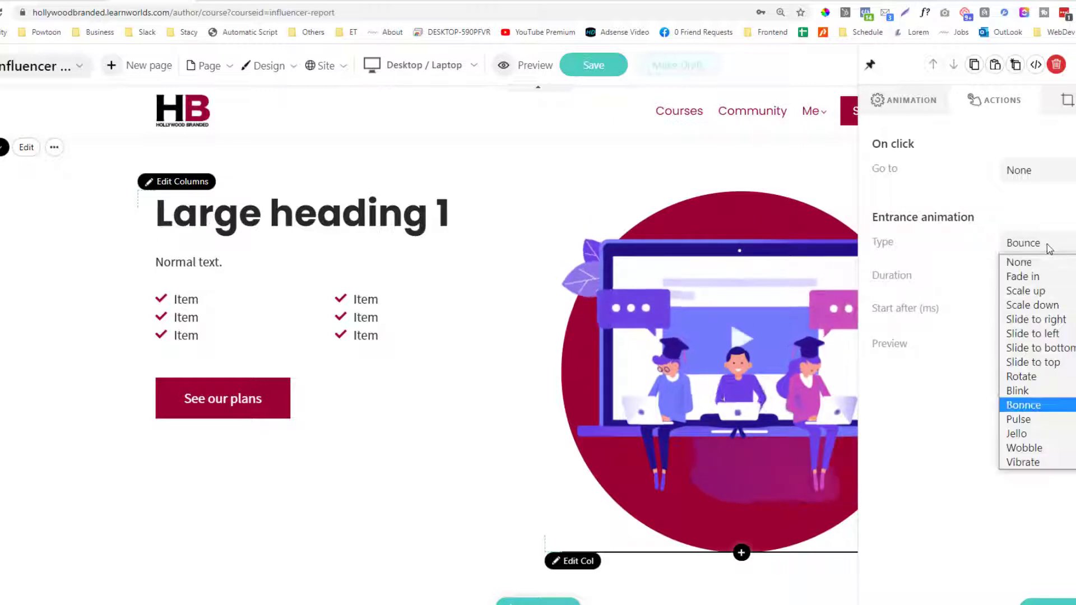
pyautogui.click(1034, 391)
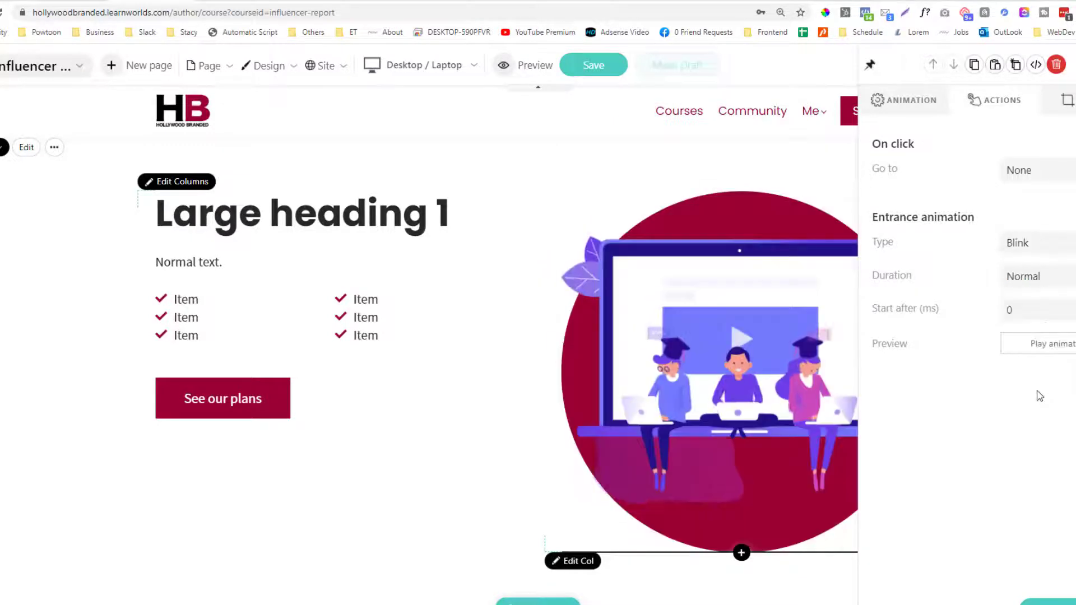
pyautogui.click(1043, 244)
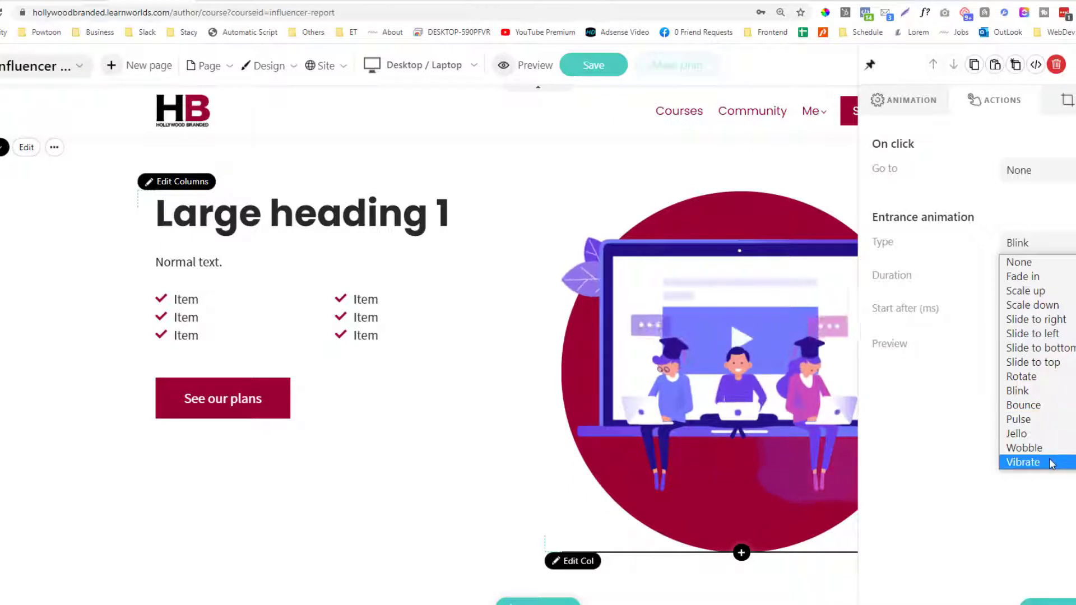
pyautogui.click(1026, 463)
pyautogui.click(1073, 247)
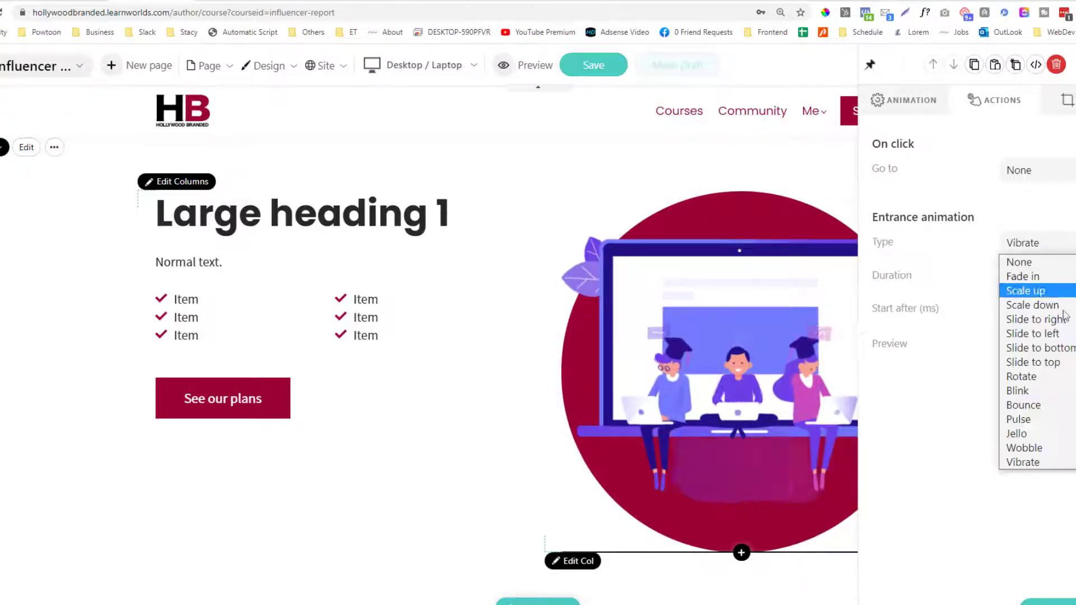
pyautogui.click(1056, 408)
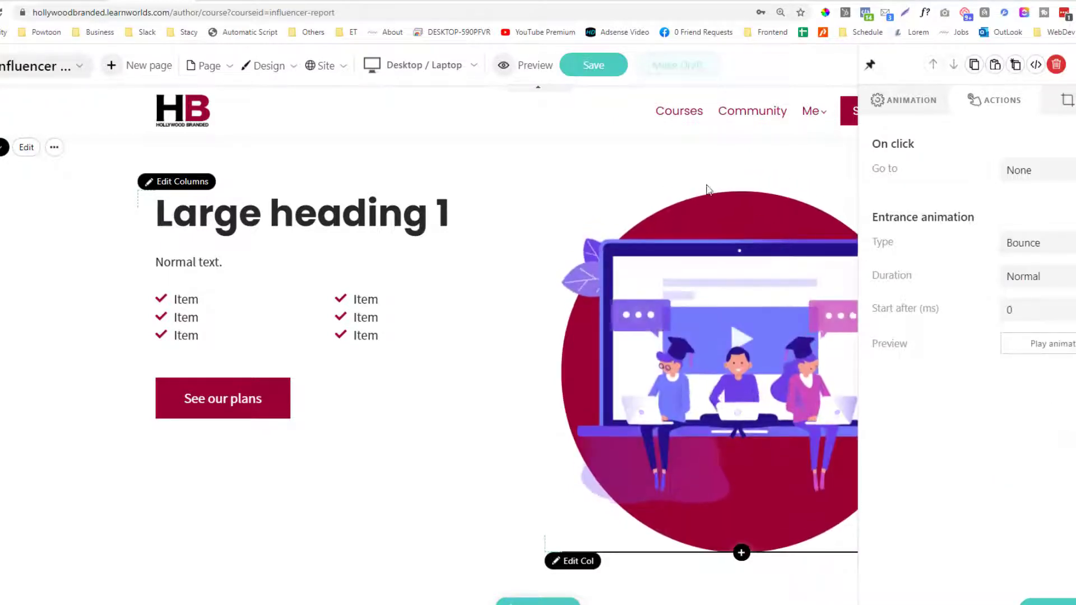
pyautogui.click(583, 68)
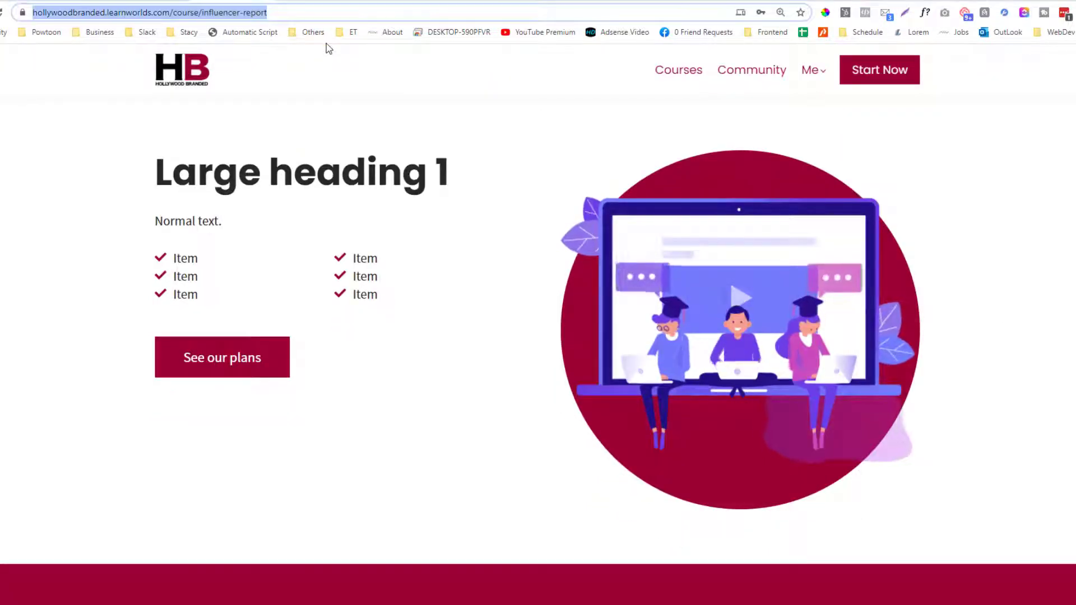
# Reload the live influencer-report course page and check the Bounce entrance animation on the graduates illustration.
pyautogui.press('Return')
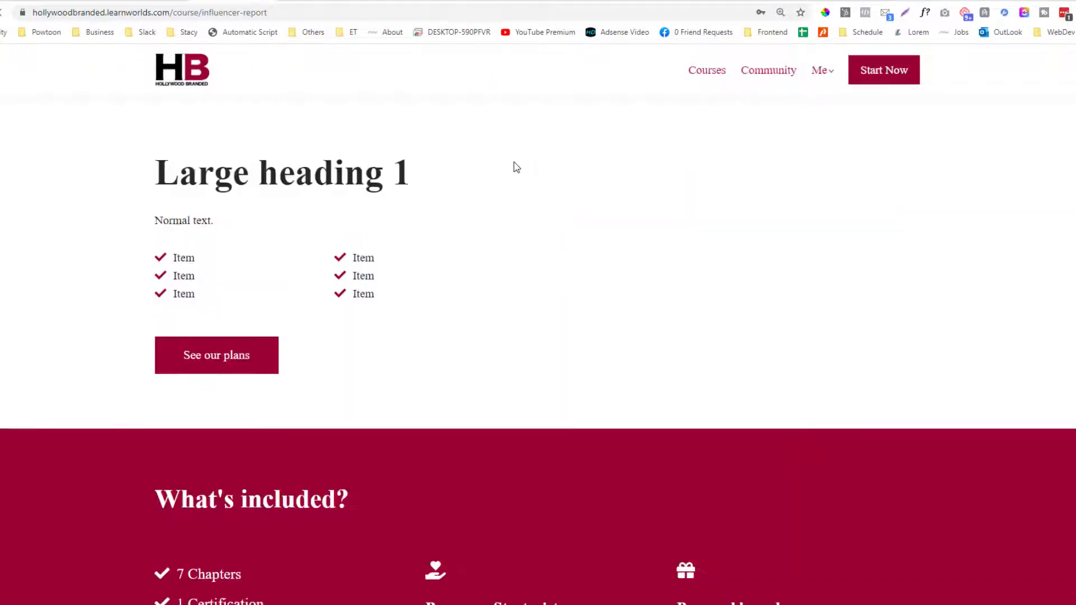
pyautogui.scroll(-4, 518, 166)
pyautogui.scroll(4, 516, 167)
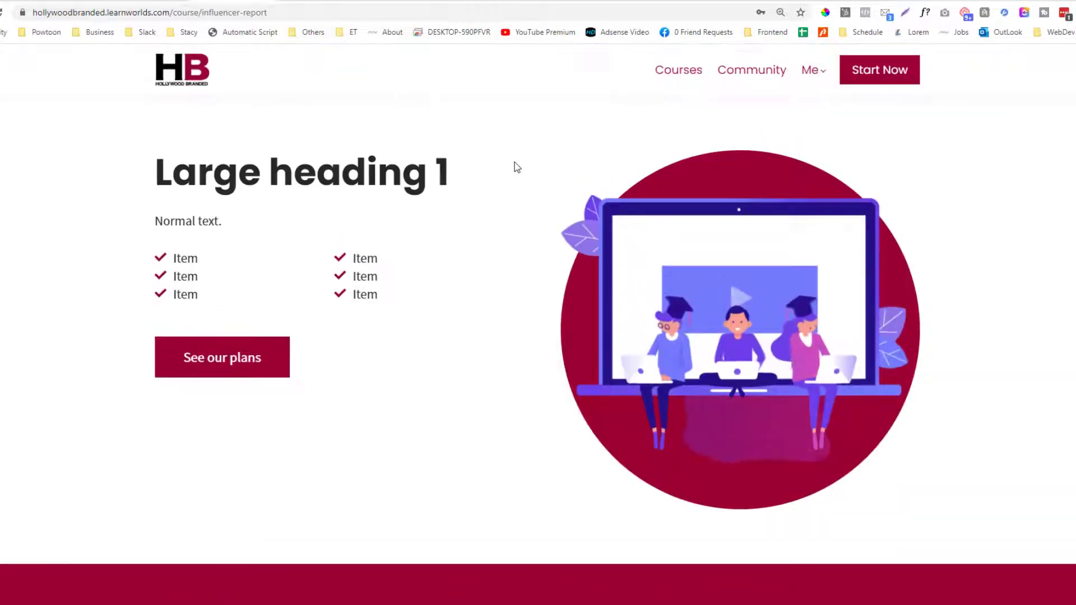
# Replace the hero's large heading with "INFLUENCER MARKETING REPORT" taken from the original report page, without the blank line above it.
pyautogui.hotkey('ctrl', 'Tab')
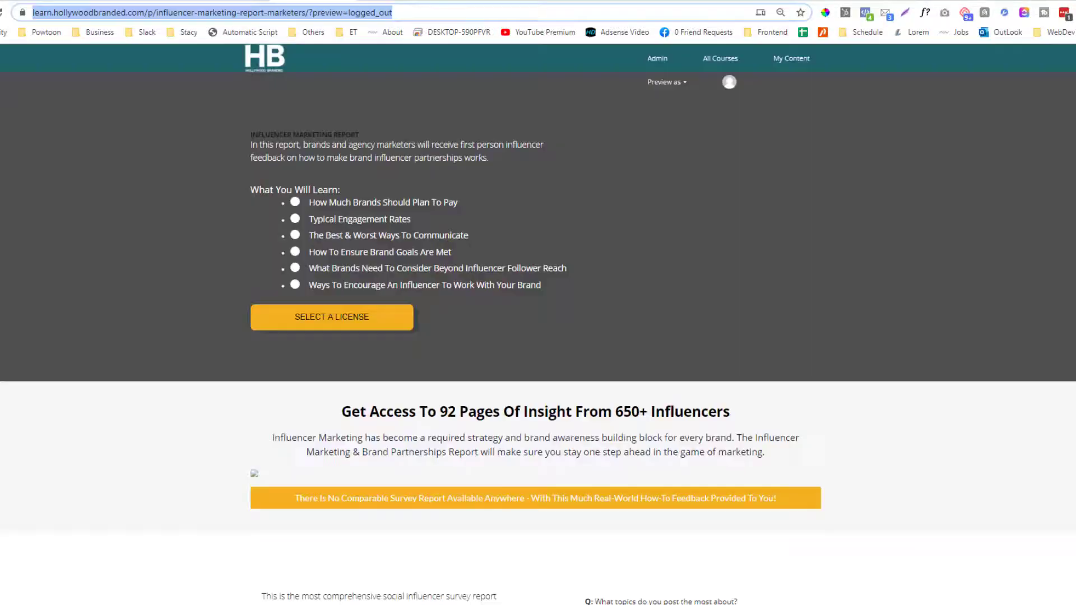
pyautogui.click(248, 138)
pyautogui.click(337, 133)
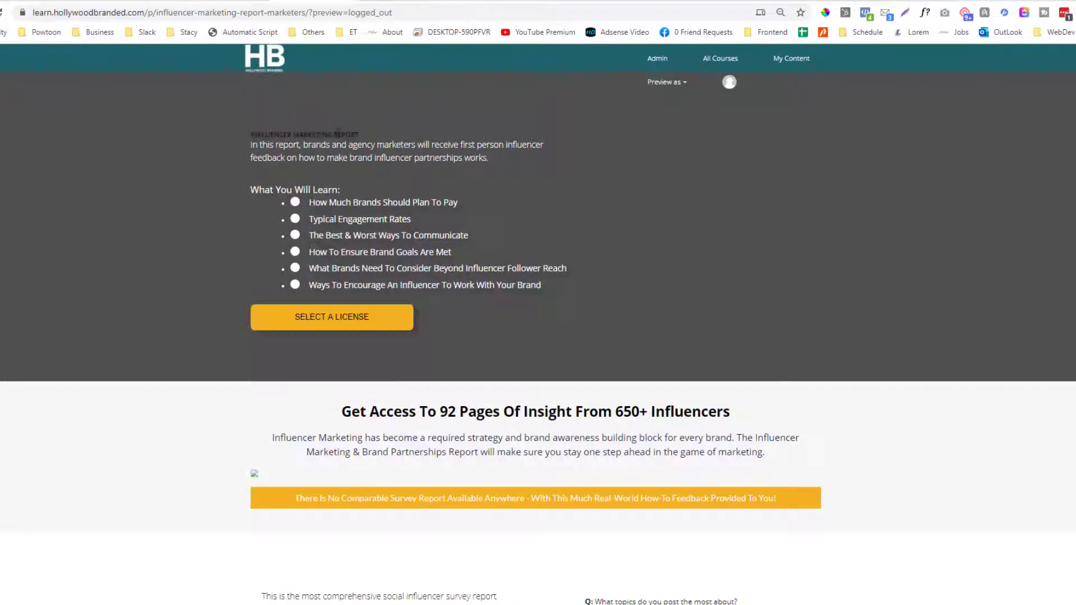
pyautogui.hotkey('ctrl', 'shift', 'Tab')
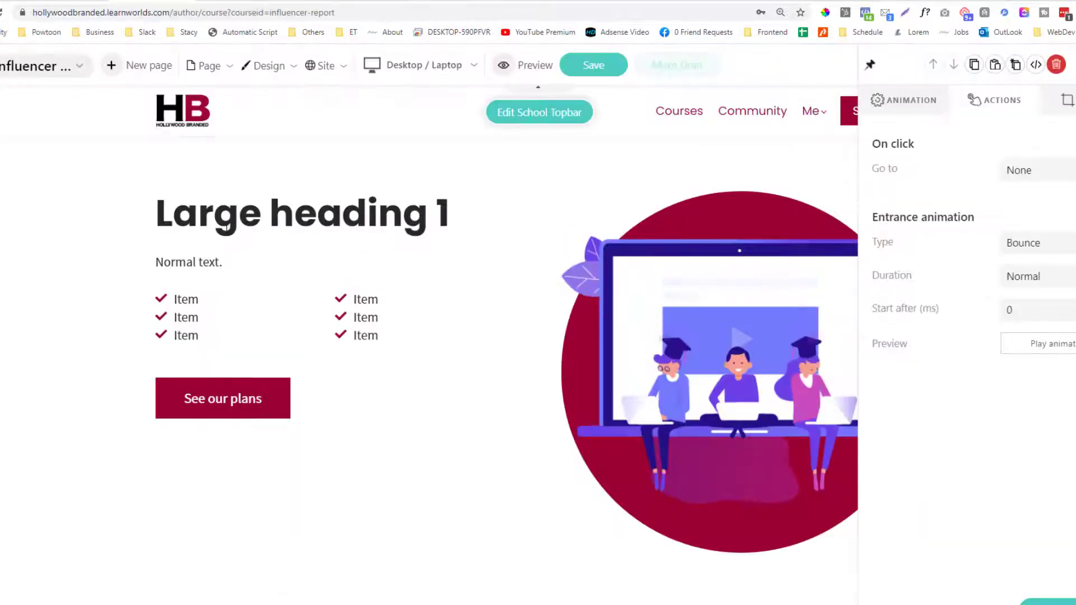
pyautogui.tripleClick(247, 223)
pyautogui.write('INFLUENCER MARKETING REPORT')
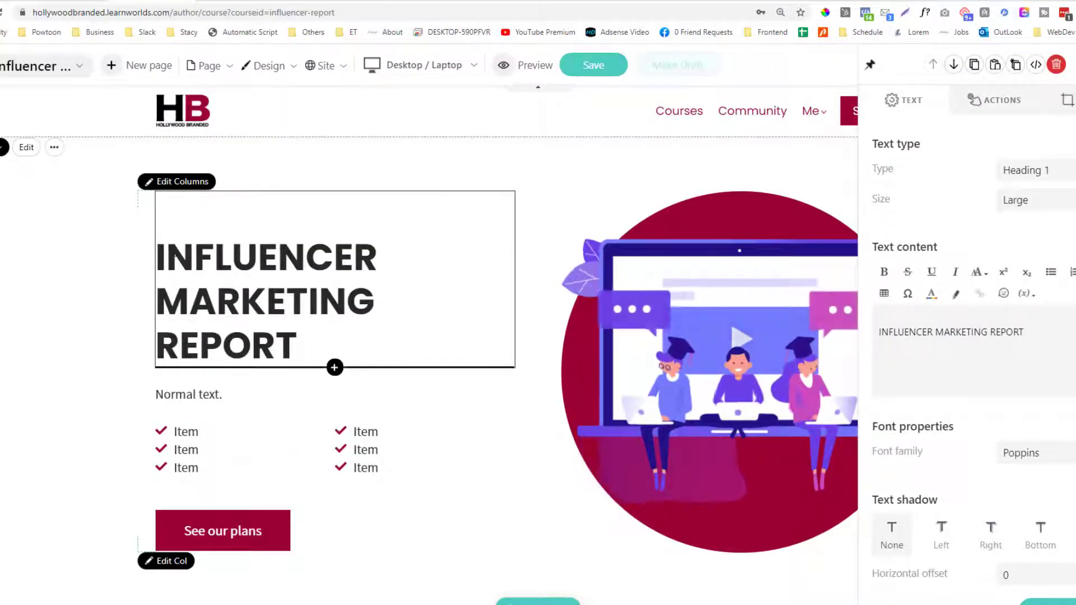
pyautogui.press('BackSpace')
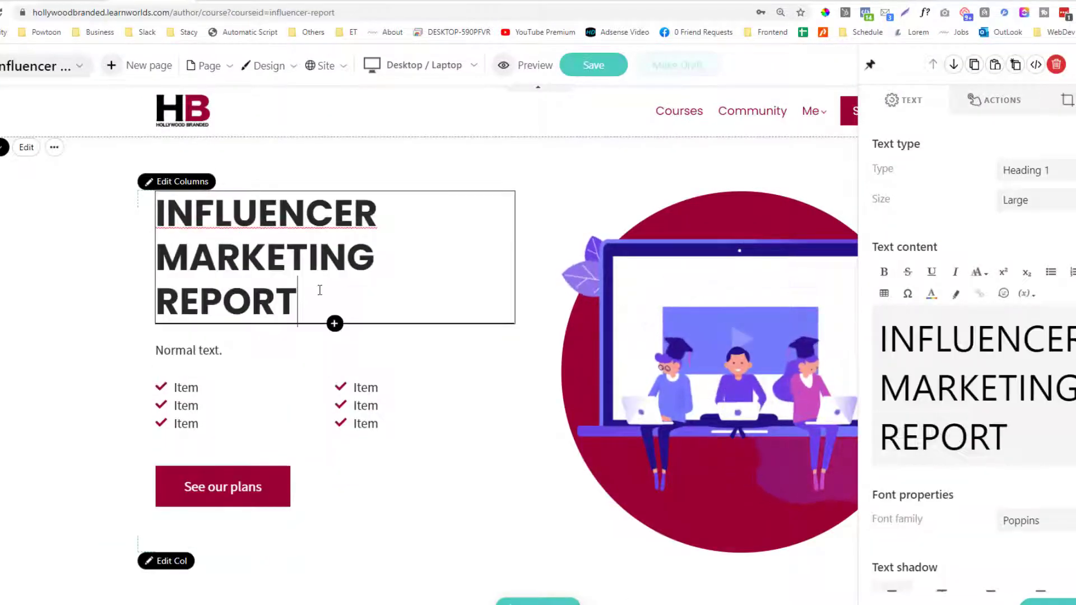
# Set the size of the INFLUENCER MARKETING REPORT heading to Normal.
pyautogui.hotkey('ctrl', 'a')
pyautogui.click(1020, 200)
pyautogui.click(1021, 233)
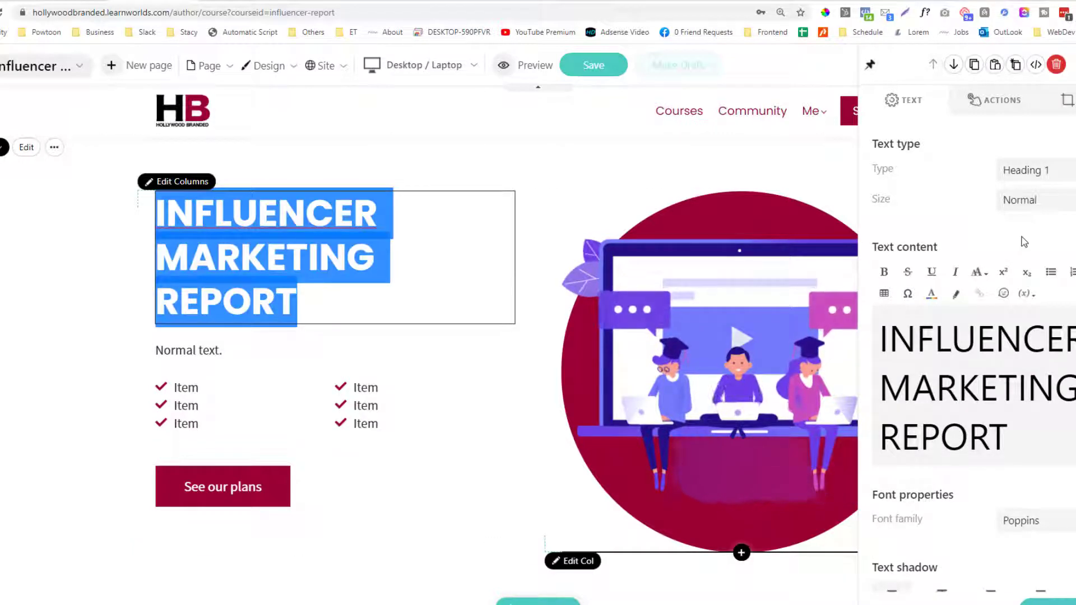
# Copy the heading's content into a new Notepad document and copy it back out there as plain text.
pyautogui.click(961, 379)
pyautogui.hotkey('ctrl', 'a')
pyautogui.hotkey('ctrl', 'c')
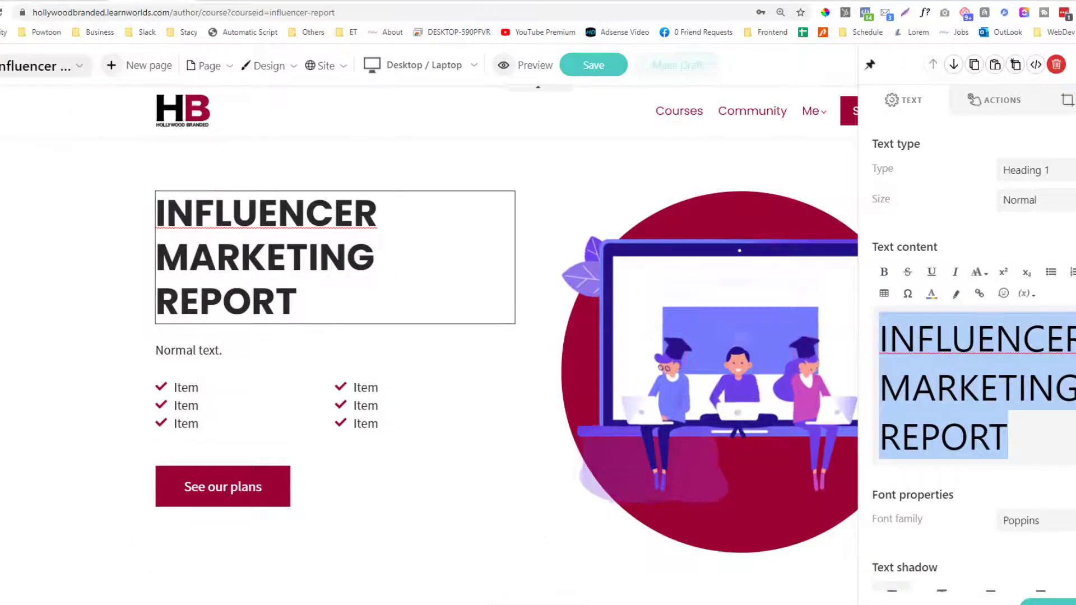
pyautogui.press('super')
pyautogui.write('notepad')
pyautogui.press('Return')
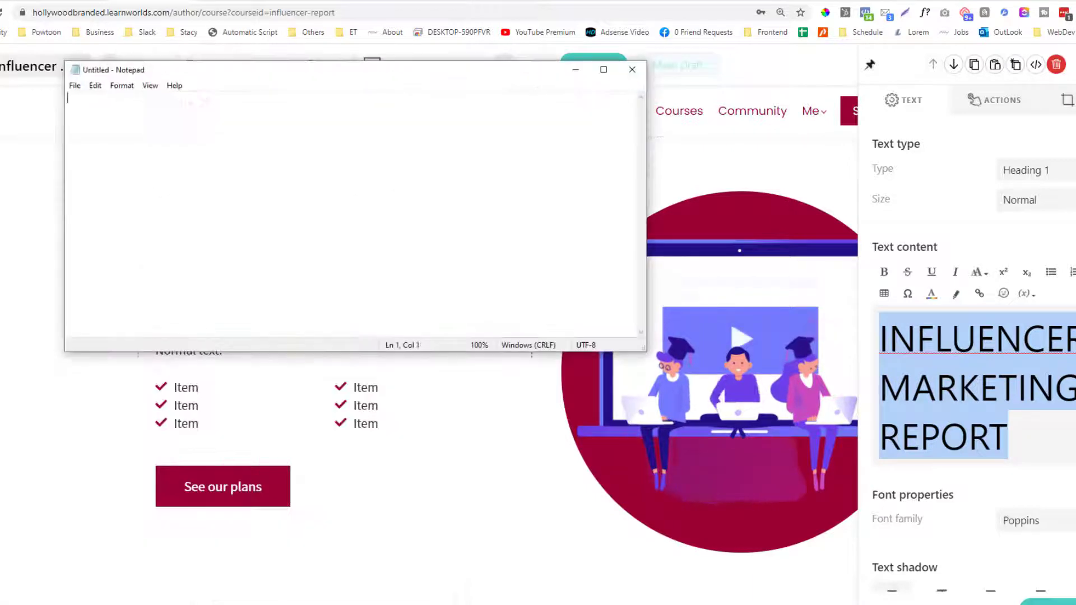
pyautogui.hotkey('ctrl', 'v')
pyautogui.moveTo(218, 120); pyautogui.dragTo(37, 117)
pyautogui.hotkey('ctrl', 'c')
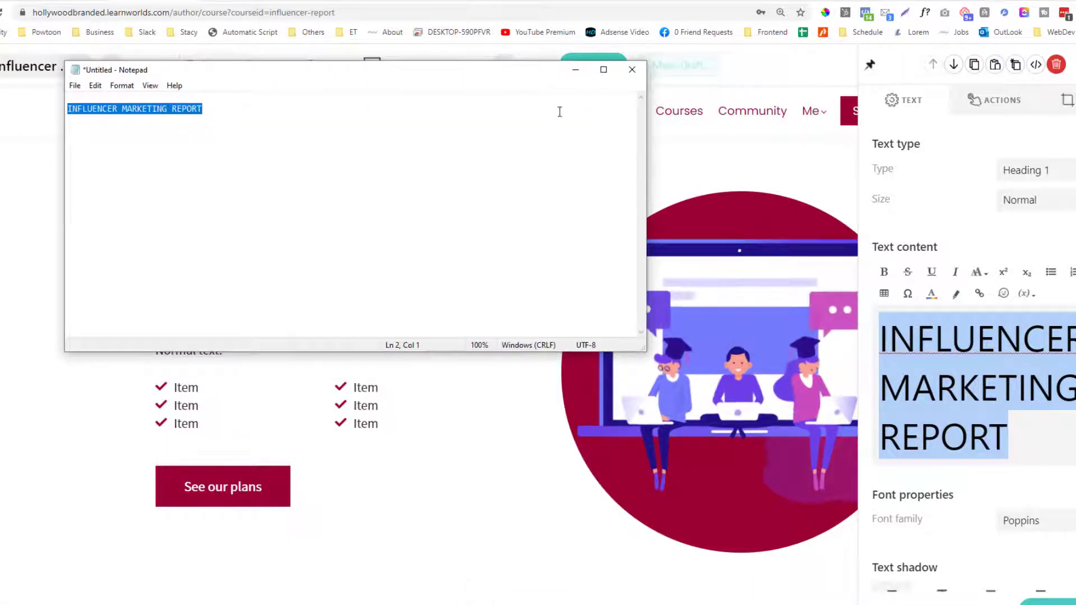
# Back in the page editor, replace the heading's content with the plain text INFLUENCER MARKETING REPORT.
pyautogui.click(576, 69)
pyautogui.press('BackSpace')
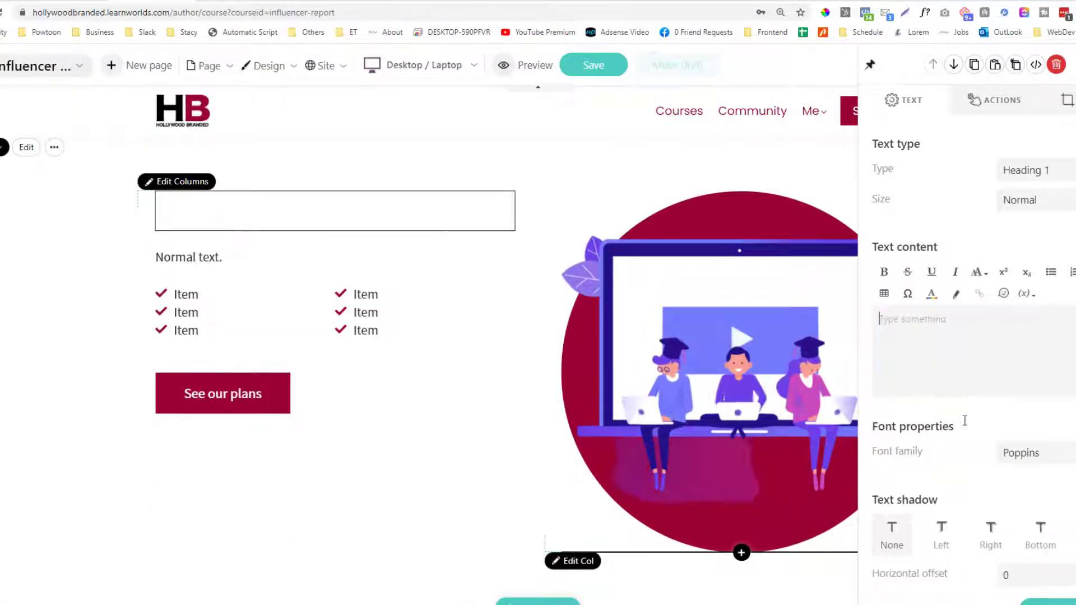
pyautogui.hotkey('ctrl', 'v')
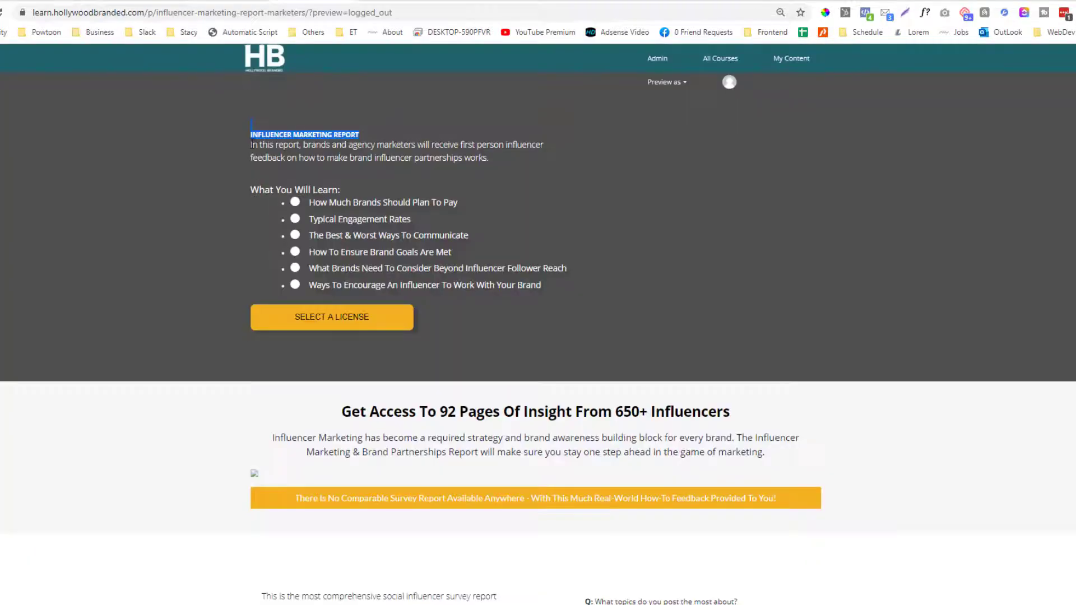
# Replace the "Normal text." paragraph with the report description from the old course page, stripping its formatting in Notepad.
pyautogui.moveTo(251, 144); pyautogui.dragTo(485, 158)
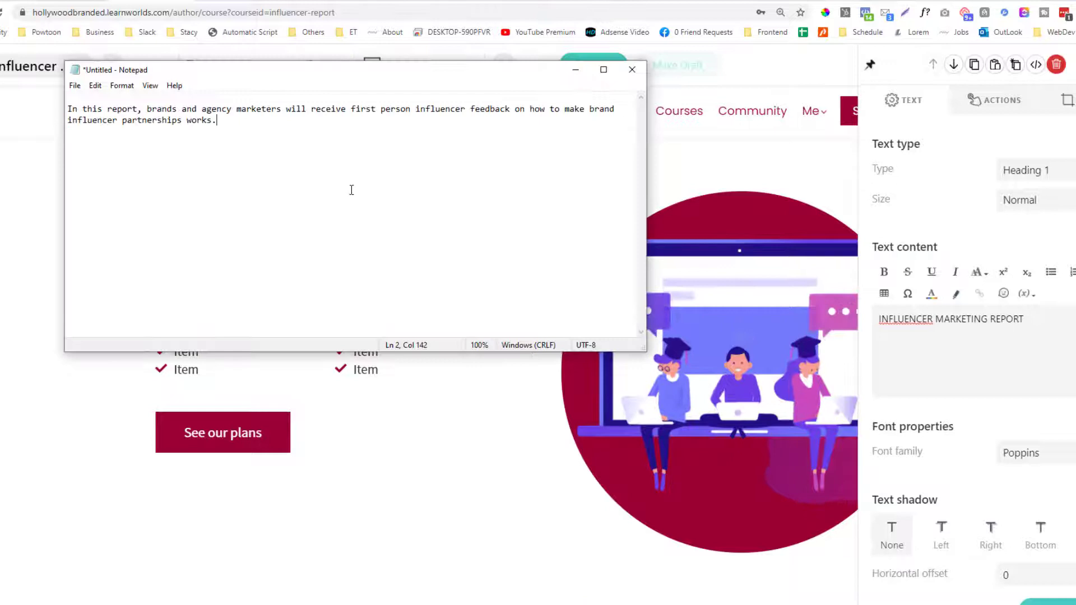
pyautogui.hotkey('ctrl', 'a')
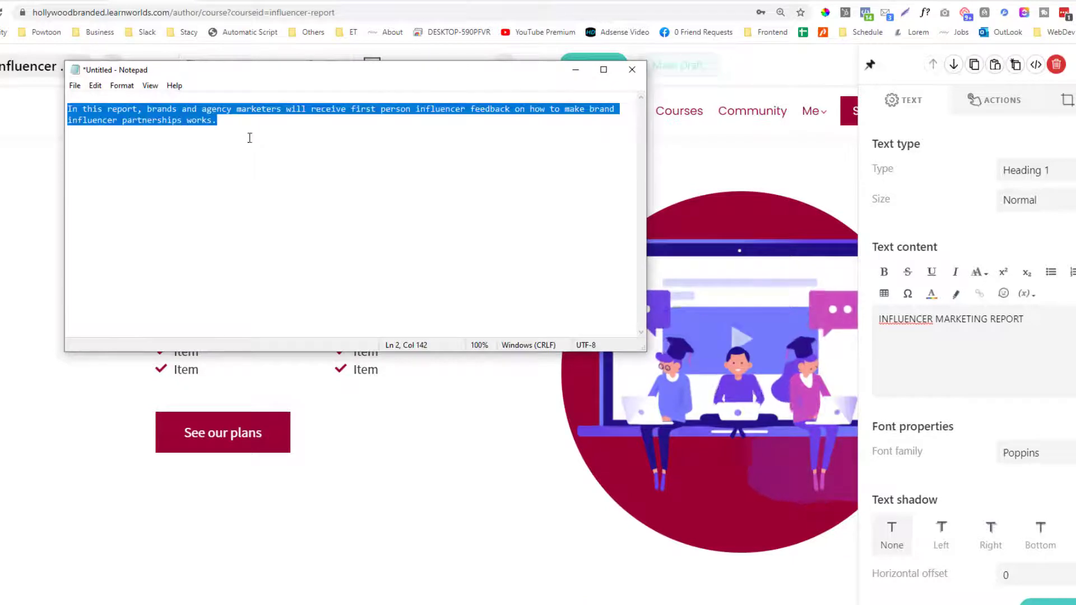
pyautogui.hotkey('ctrl', 'x')
pyautogui.click(575, 70)
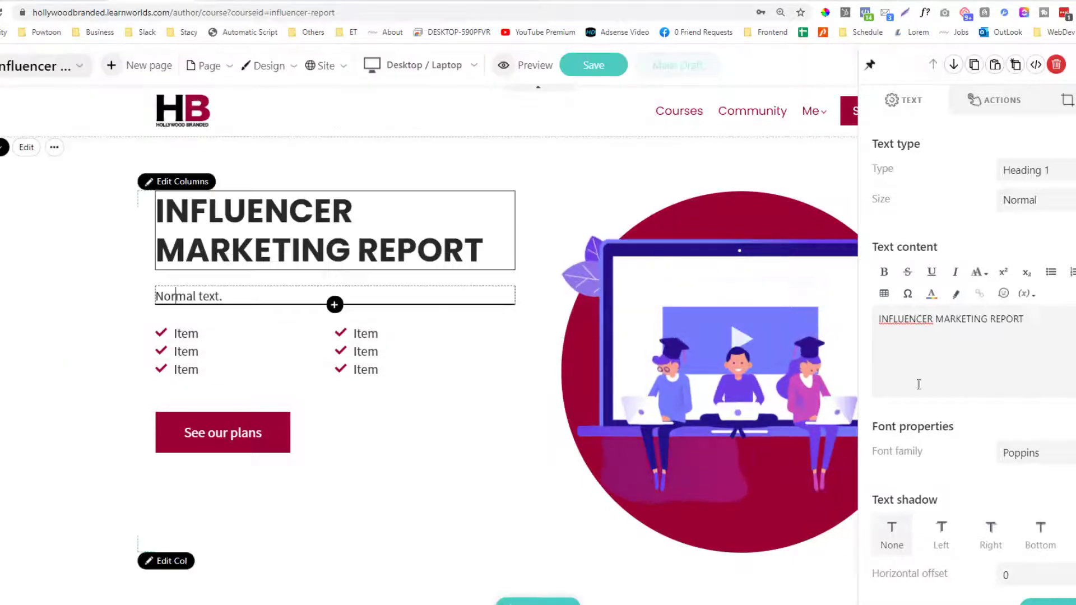
pyautogui.click(980, 334)
pyautogui.hotkey('ctrl', 'a')
pyautogui.hotkey('ctrl', 'v')
pyautogui.hotkey('ctrl', 'a')
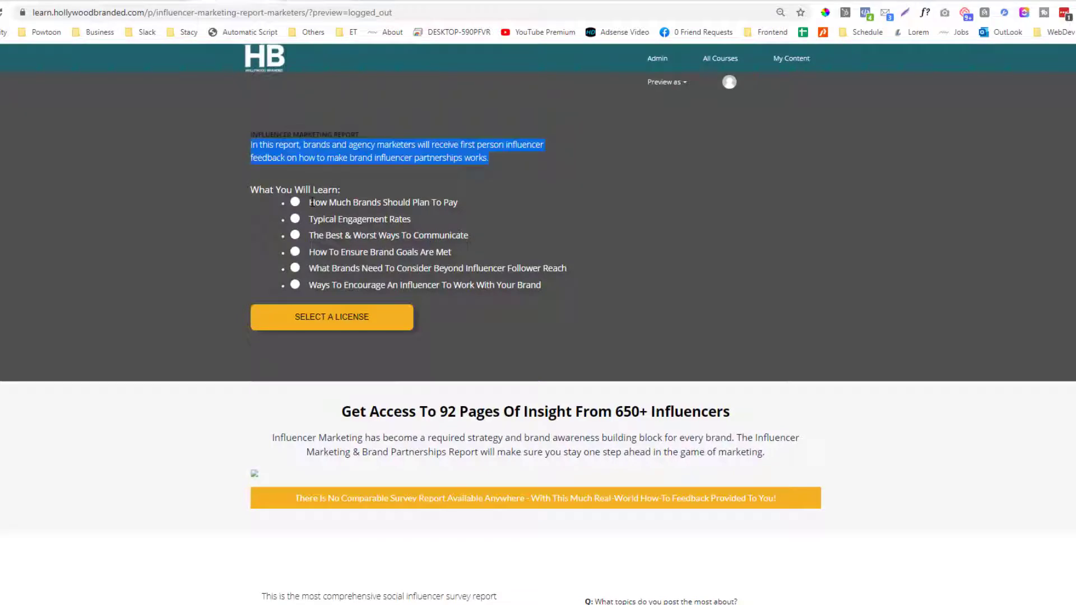
# Bring the old page's learning points into Notepad and fill the first list item with "How Much Brands Should Plan To Pay".
pyautogui.moveTo(310, 203); pyautogui.dragTo(542, 287)
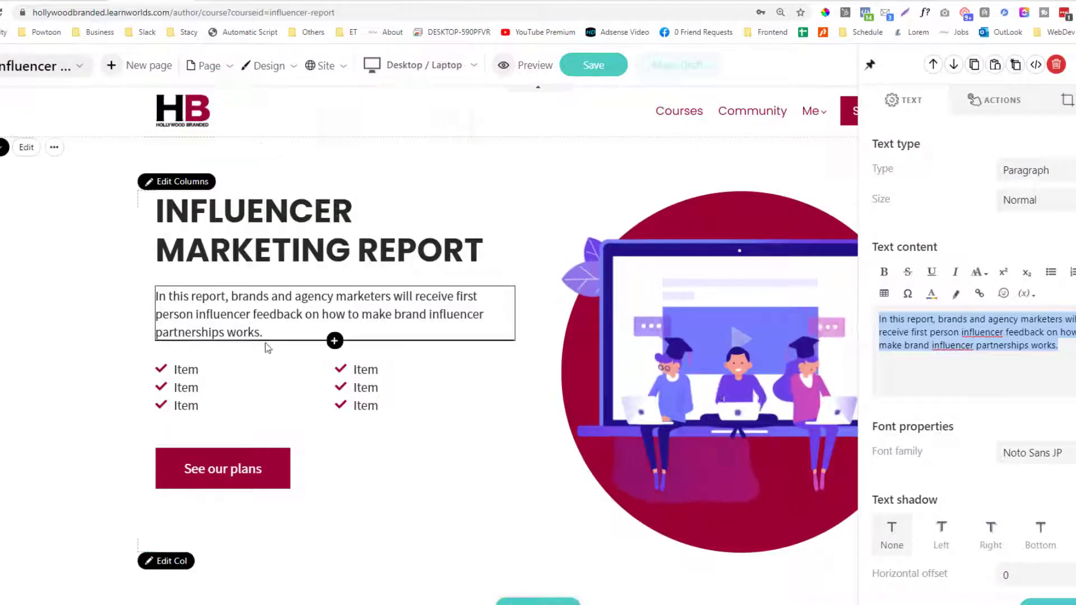
pyautogui.click(274, 325)
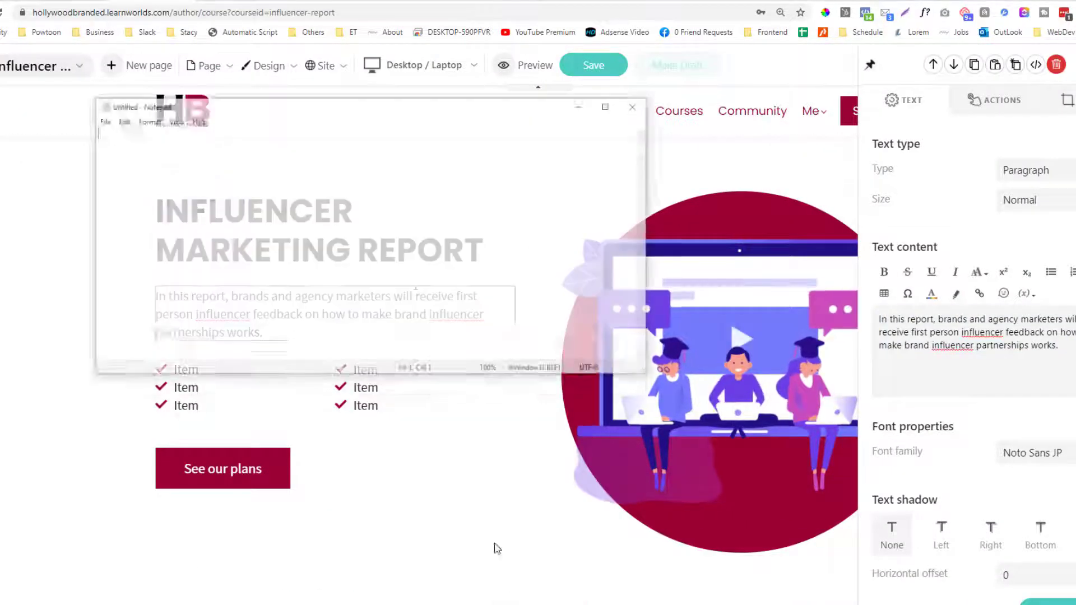
pyautogui.hotkey('ctrl', 'v')
pyautogui.moveTo(238, 97); pyautogui.dragTo(67, 97)
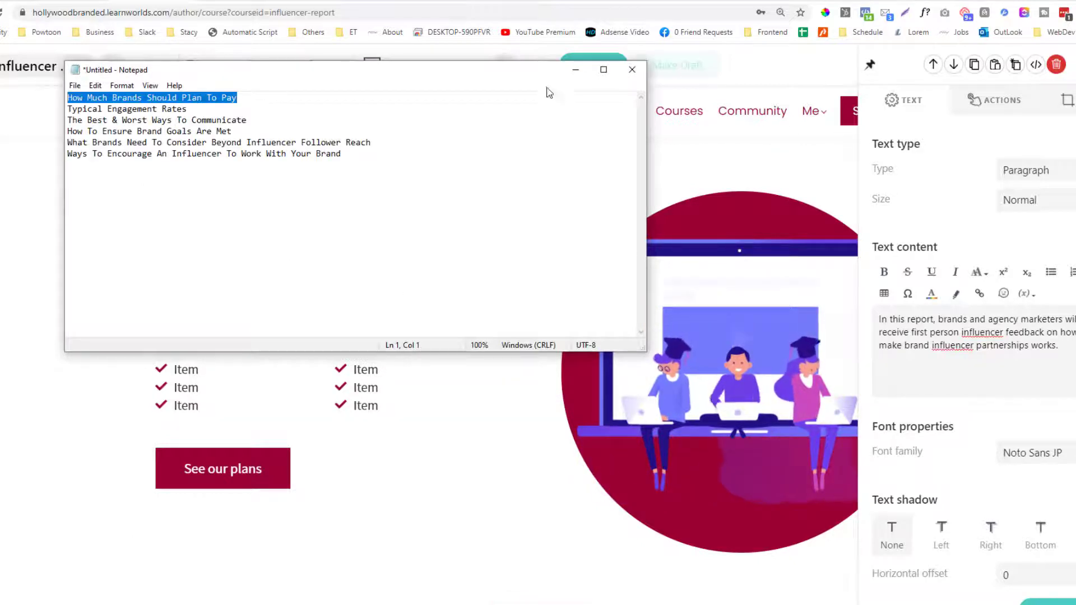
pyautogui.click(194, 370)
pyautogui.doubleClick(193, 370)
pyautogui.hotkey('ctrl', 'v')
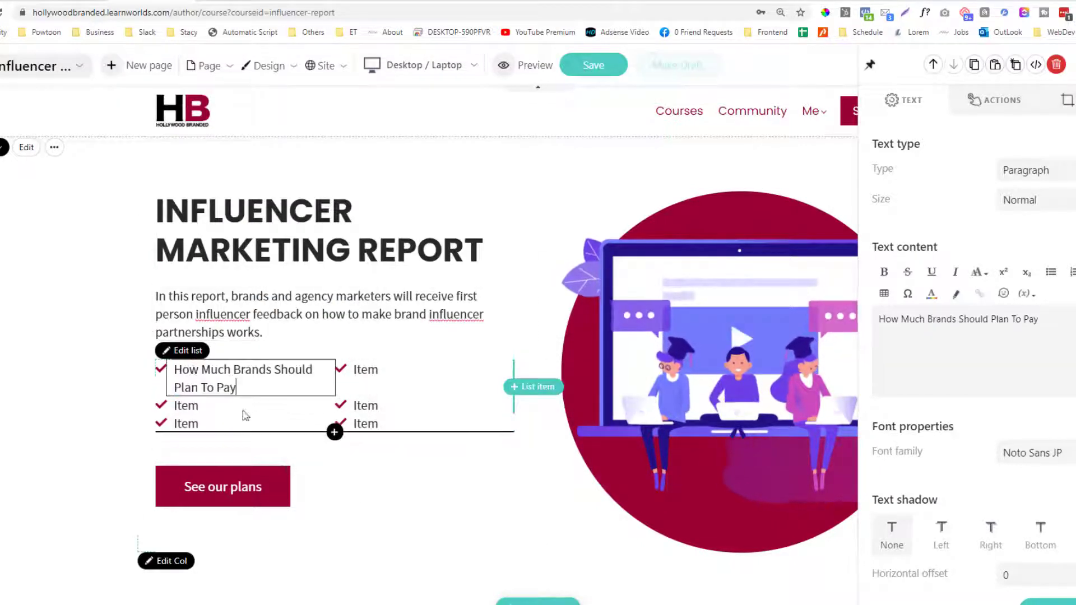
# Copy "Typical Engagement Rates" from Notepad into the first item of the list's second column.
pyautogui.hotkey('alt', 'Tab')
pyautogui.moveTo(187, 109); pyautogui.dragTo(67, 109)
pyautogui.hotkey('ctrl', 'c')
pyautogui.click(577, 72)
pyautogui.click(370, 370)
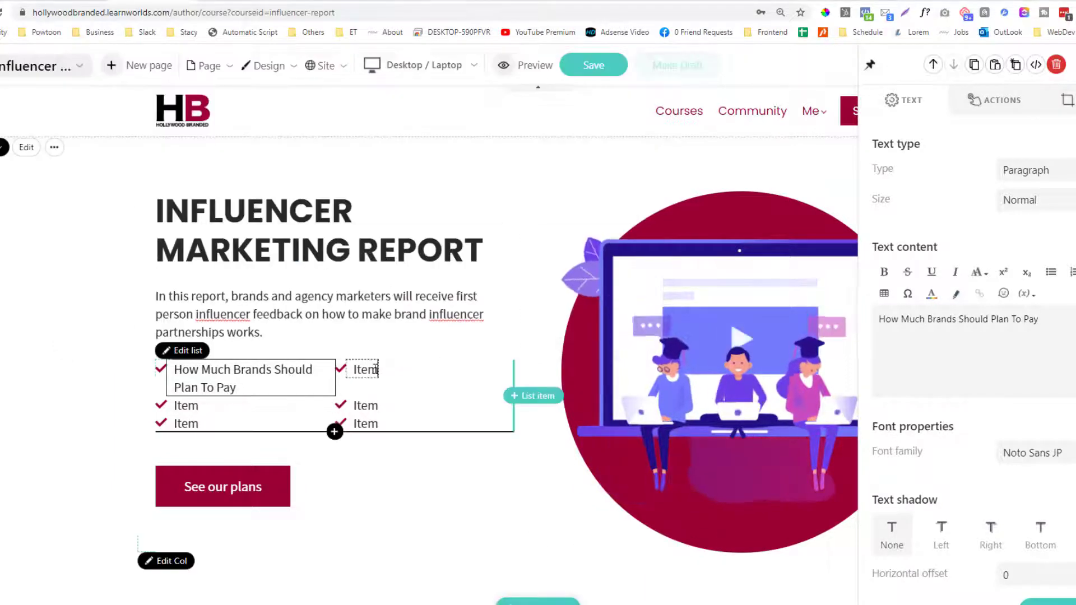
pyautogui.doubleClick(370, 369)
pyautogui.hotkey('ctrl', 'v')
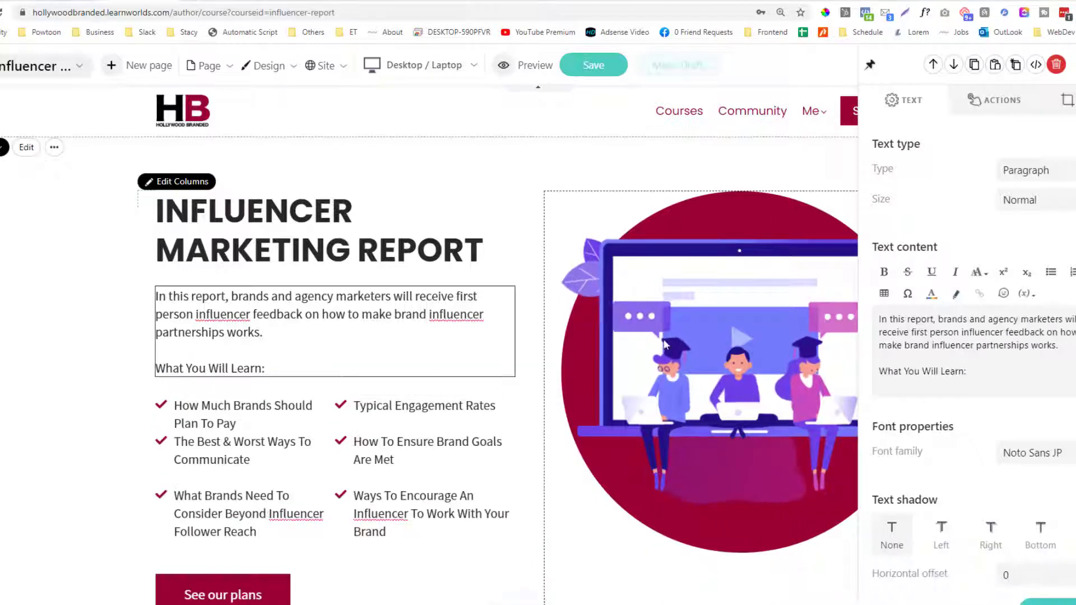
# Delete the "What's included?" section below the hero section.
pyautogui.click(617, 152)
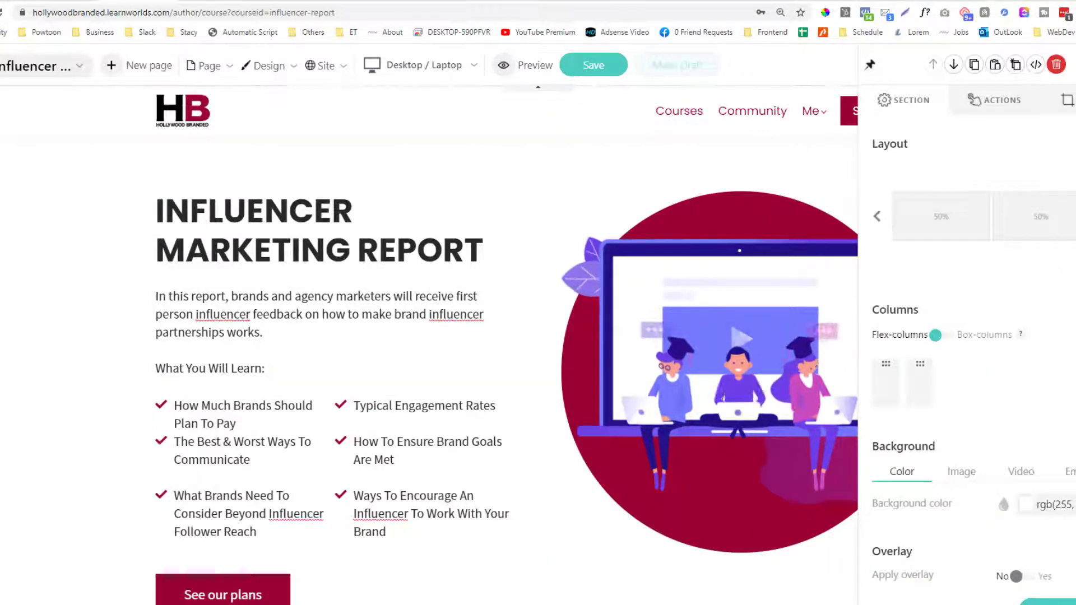
pyautogui.scroll(-5, 440, 260)
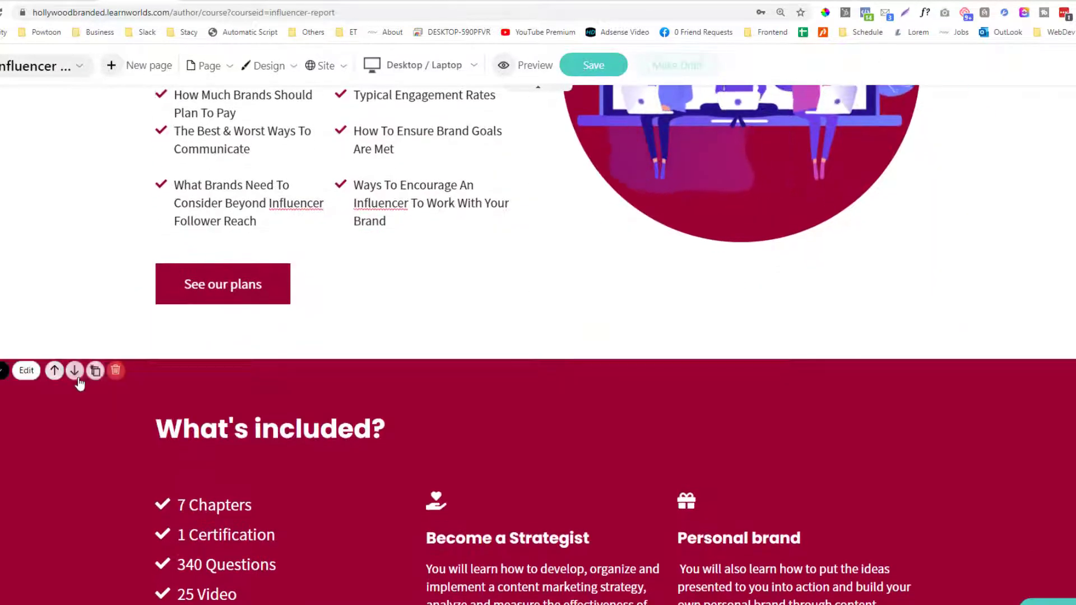
pyautogui.click(113, 370)
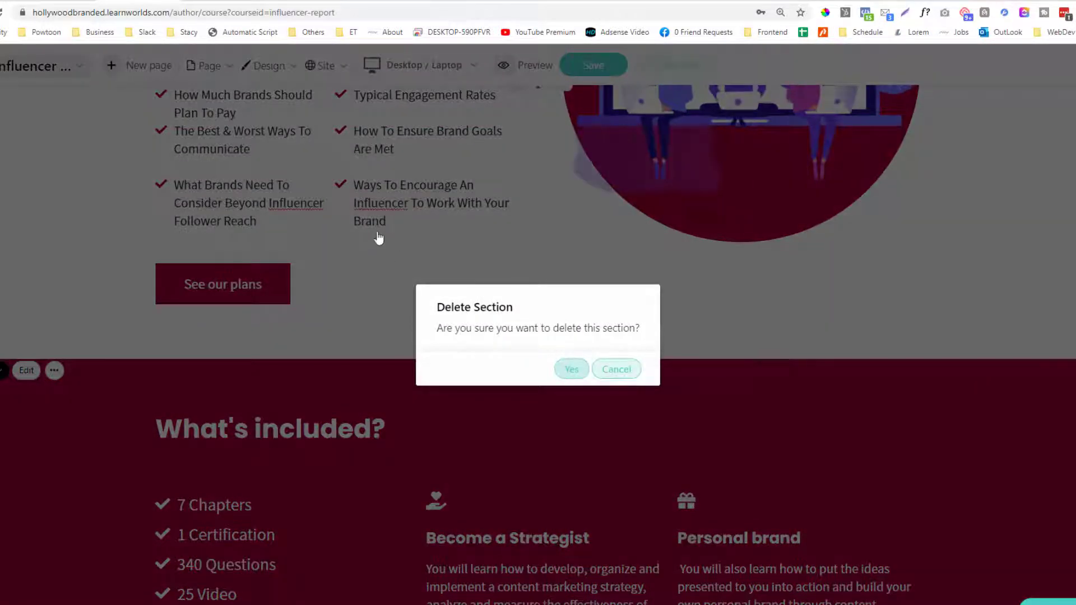
pyautogui.click(583, 372)
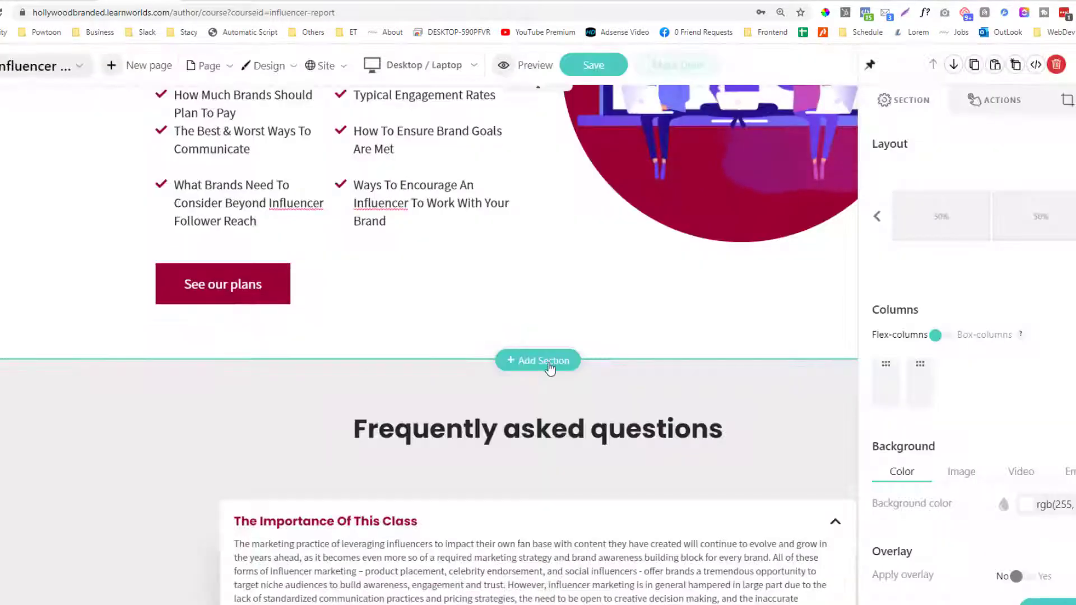
# Add the Galleries & Grids section "Here is what you get with our courses" above the frequently asked questions.
pyautogui.click(540, 359)
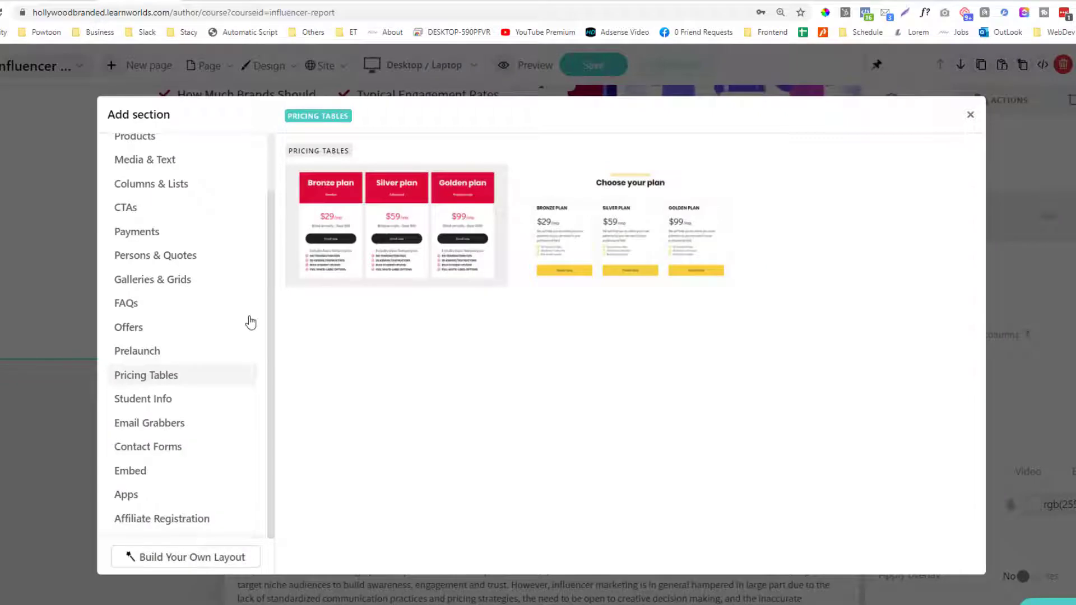
pyautogui.click(165, 280)
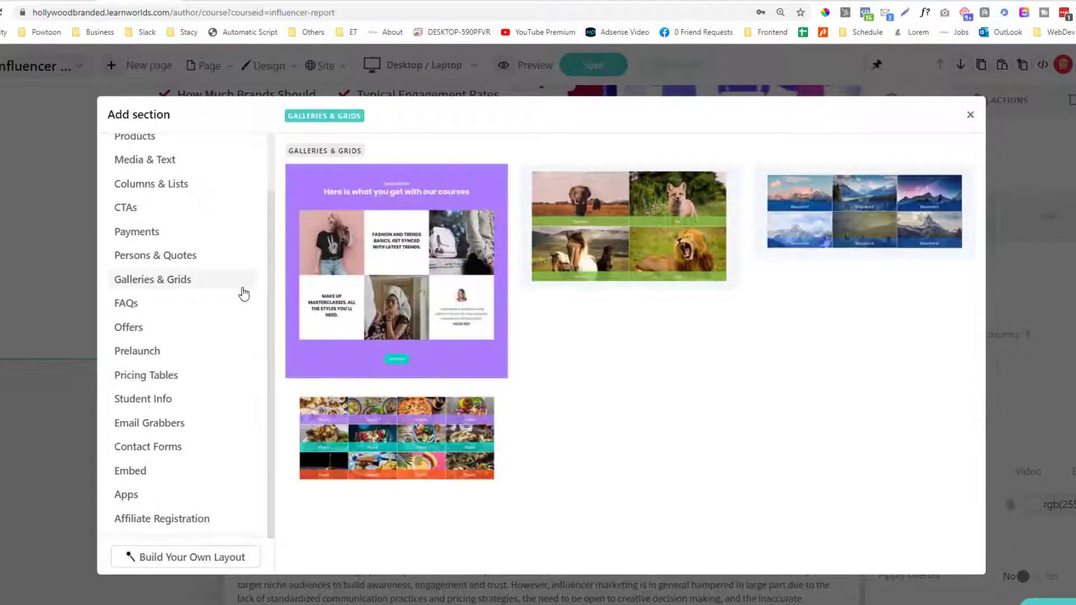
pyautogui.click(421, 280)
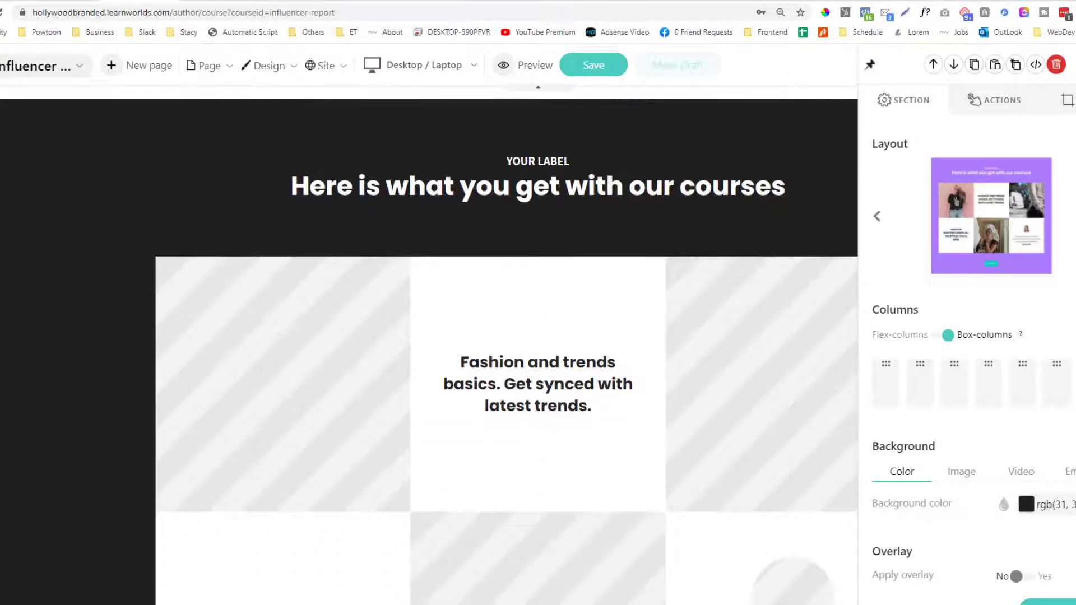
pyautogui.scroll(-4, 705, 326)
pyautogui.scroll(-3, 704, 321)
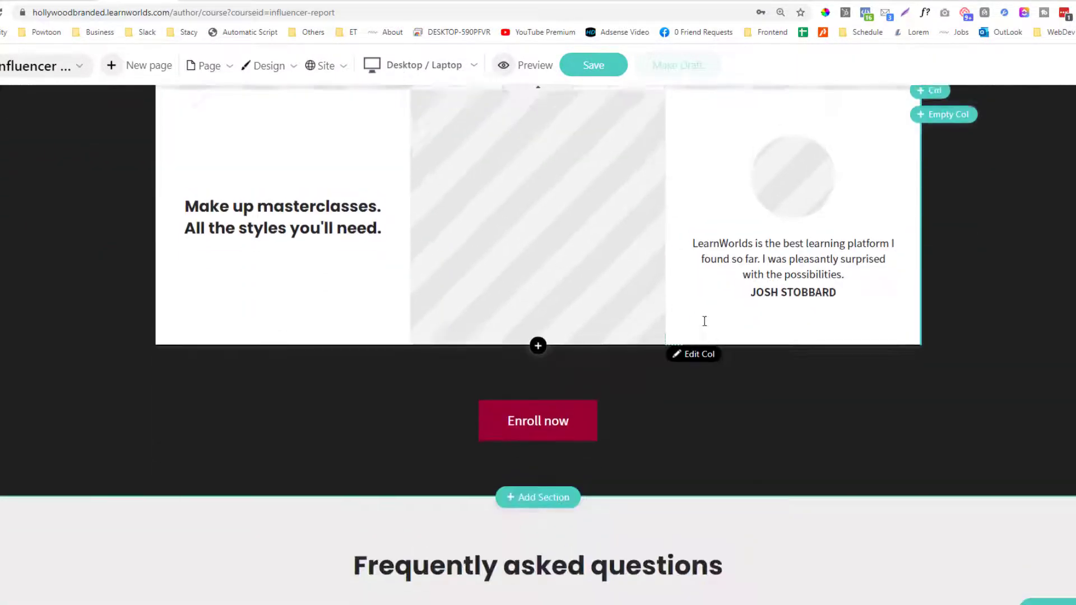
pyautogui.scroll(6, 543, 252)
pyautogui.scroll(2, 345, 312)
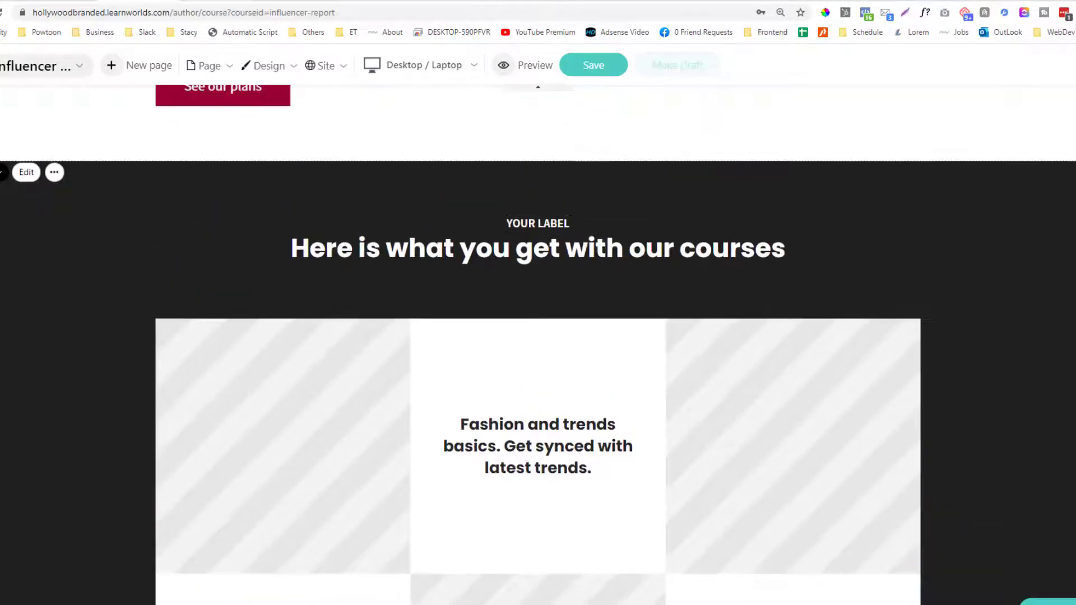
# Compare the Full, wide ebook and narrower width options on the new gallery section and set its width to Full.
pyautogui.click(27, 174)
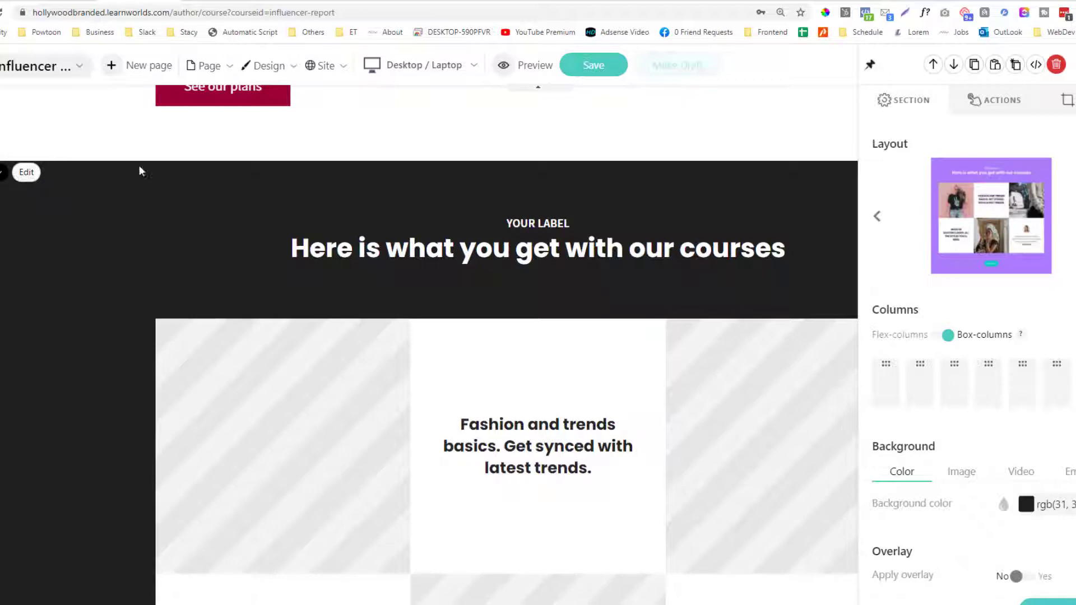
pyautogui.scroll(-3, 478, 279)
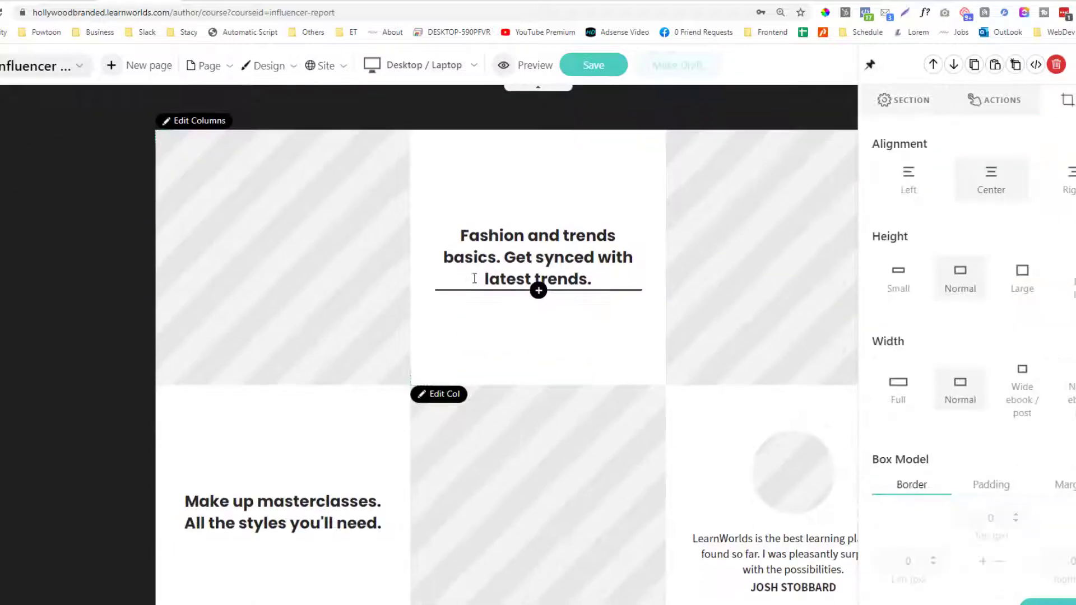
pyautogui.scroll(-3, 474, 278)
pyautogui.click(899, 392)
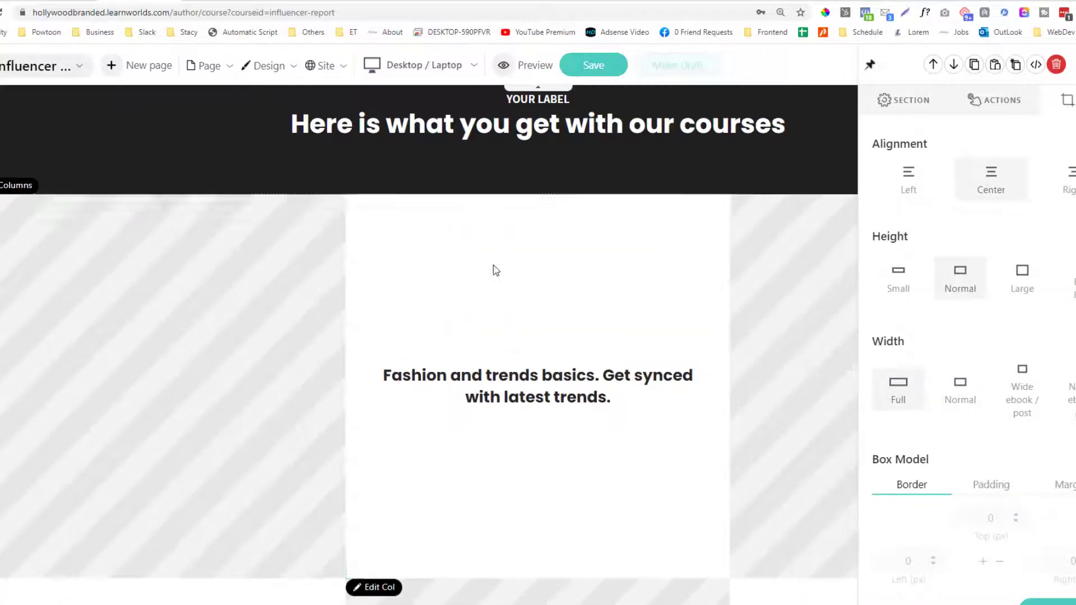
pyautogui.click(1022, 390)
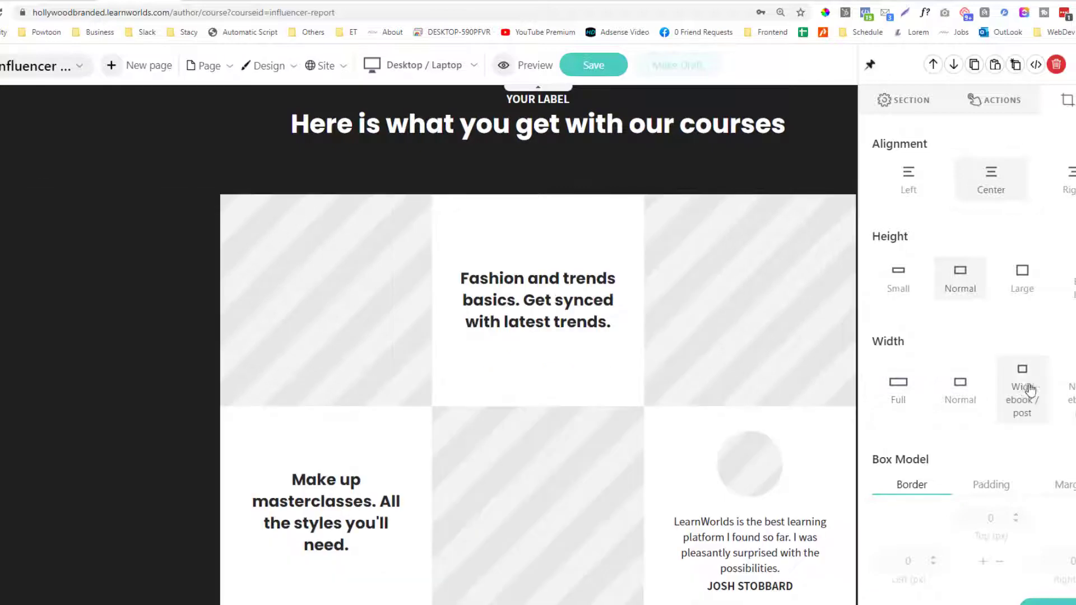
pyautogui.click(1068, 393)
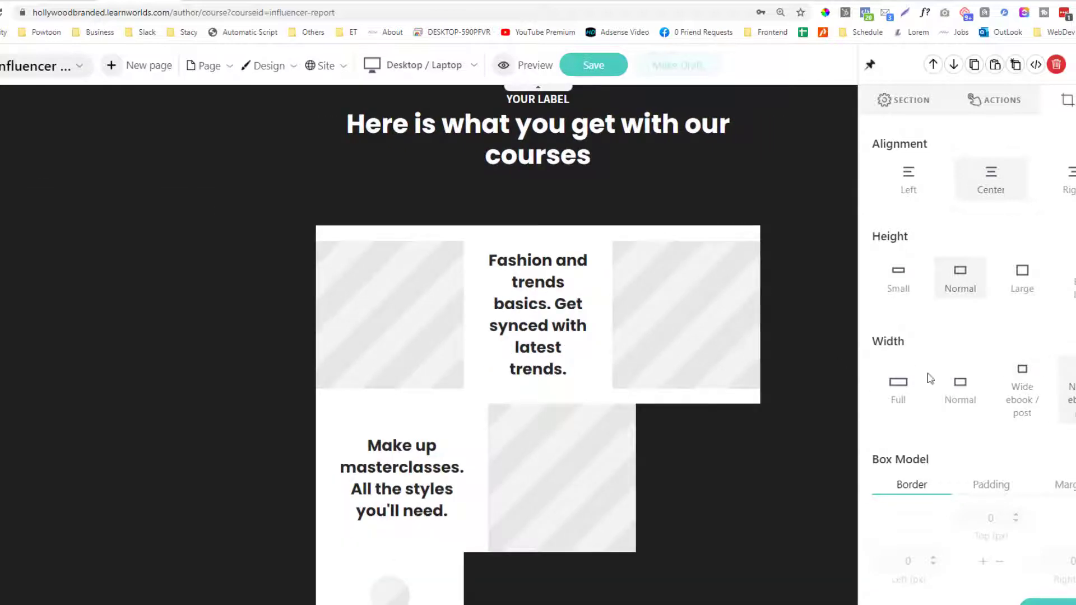
pyautogui.click(895, 387)
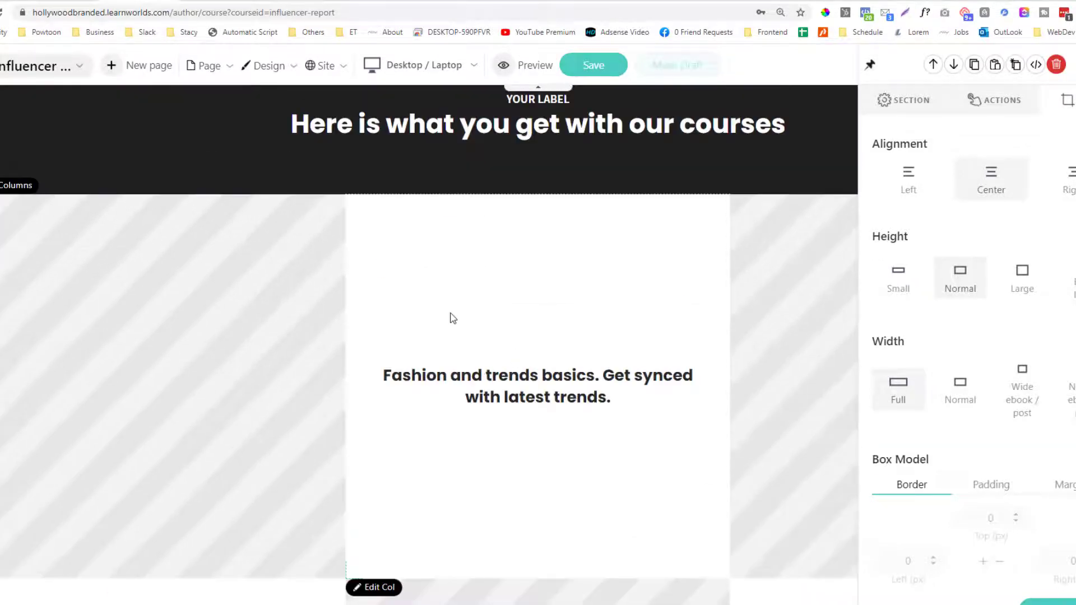
# Review the full-width gallery section against the hero section above and open its Box Model padding settings.
pyautogui.scroll(-3, 505, 418)
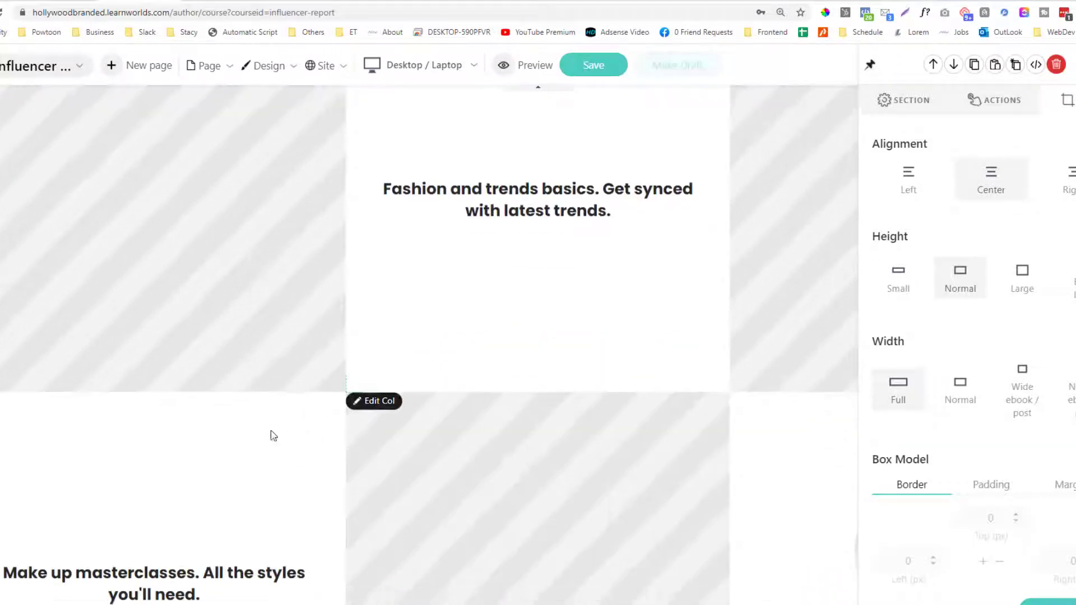
pyautogui.scroll(-3, 186, 502)
pyautogui.scroll(10, 672, 408)
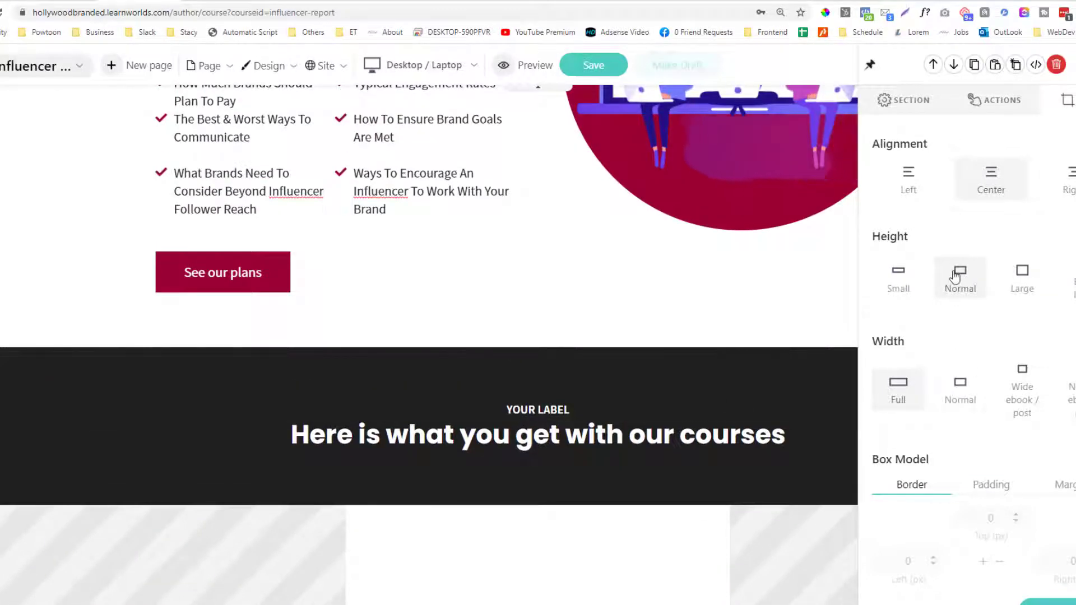
pyautogui.scroll(2, 955, 276)
pyautogui.scroll(-2, 959, 291)
pyautogui.click(978, 353)
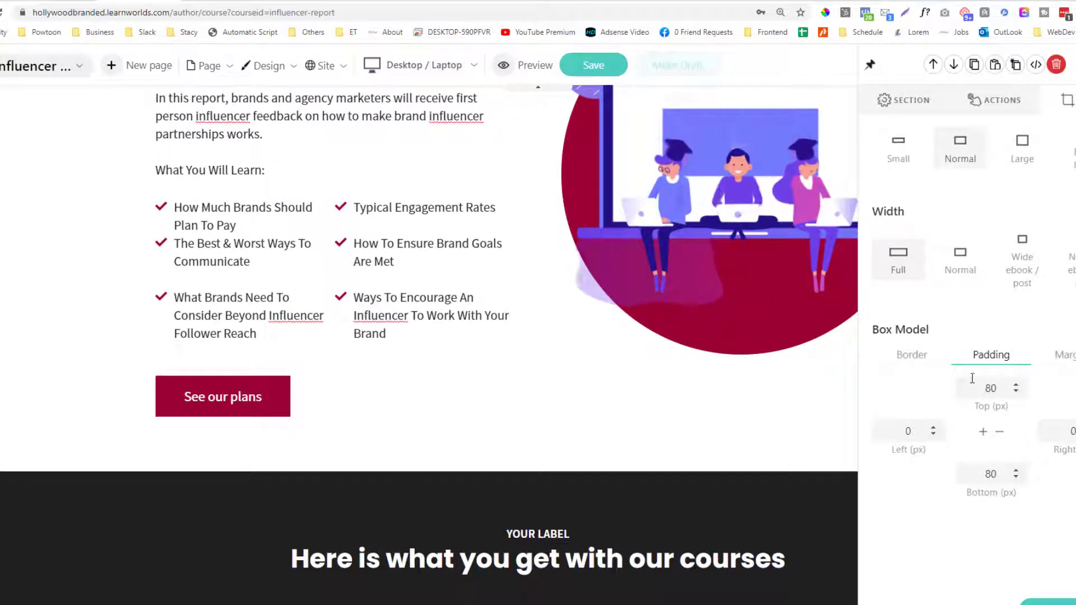
pyautogui.scroll(-3, 532, 403)
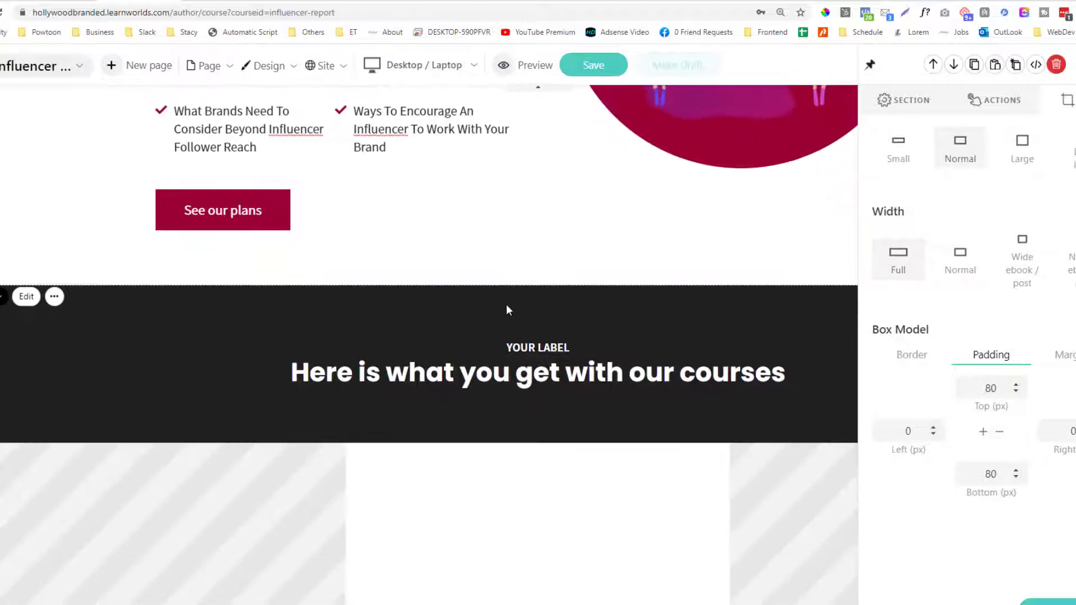
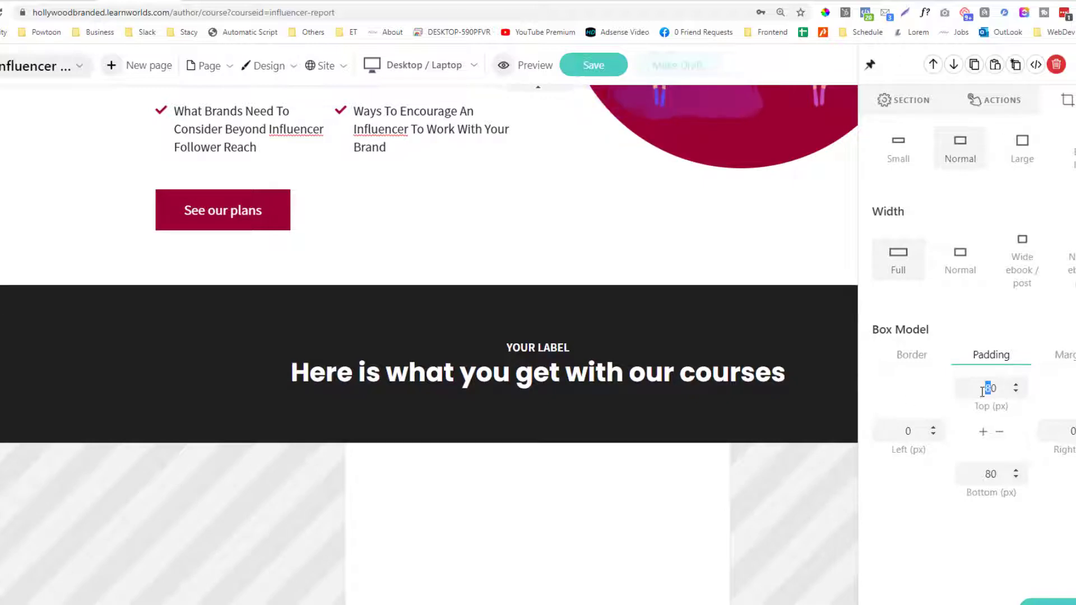
# Try a padding of 20 px on the gallery section and settle on a top padding of 60 px.
pyautogui.write('2')
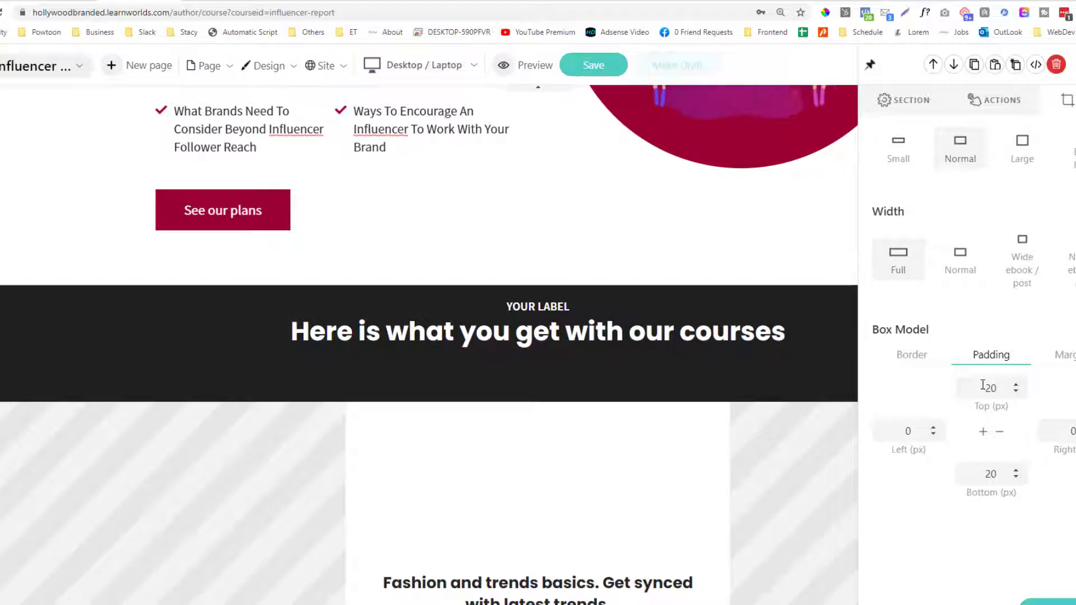
pyautogui.moveTo(990, 388); pyautogui.dragTo(982, 389)
pyautogui.write('6')
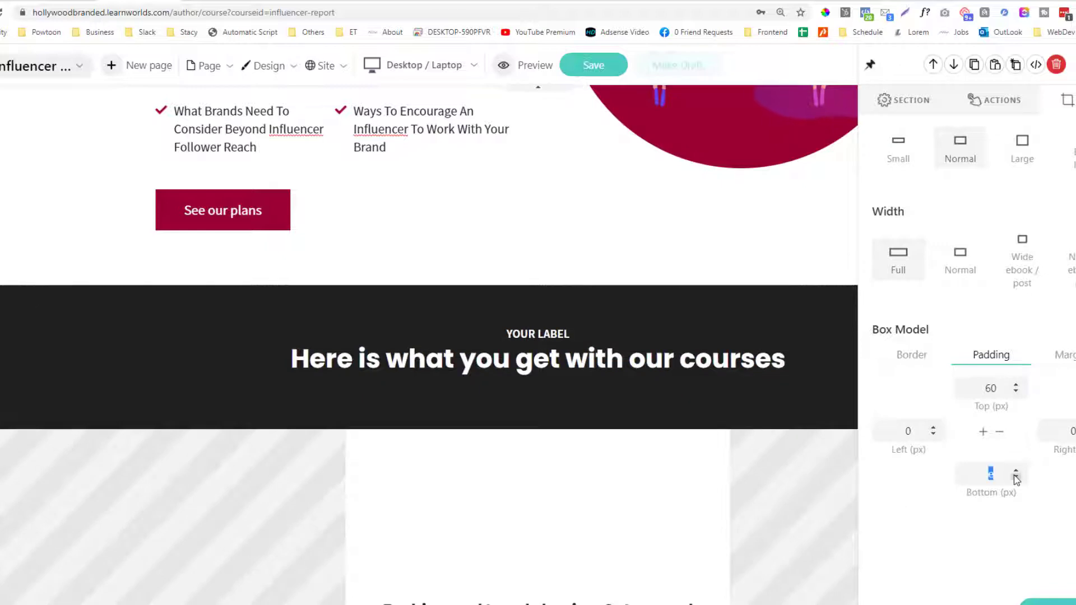
# Try a 10 px top margin on the gallery section and remove it.
pyautogui.click(1045, 357)
pyautogui.scroll(-1, 994, 449)
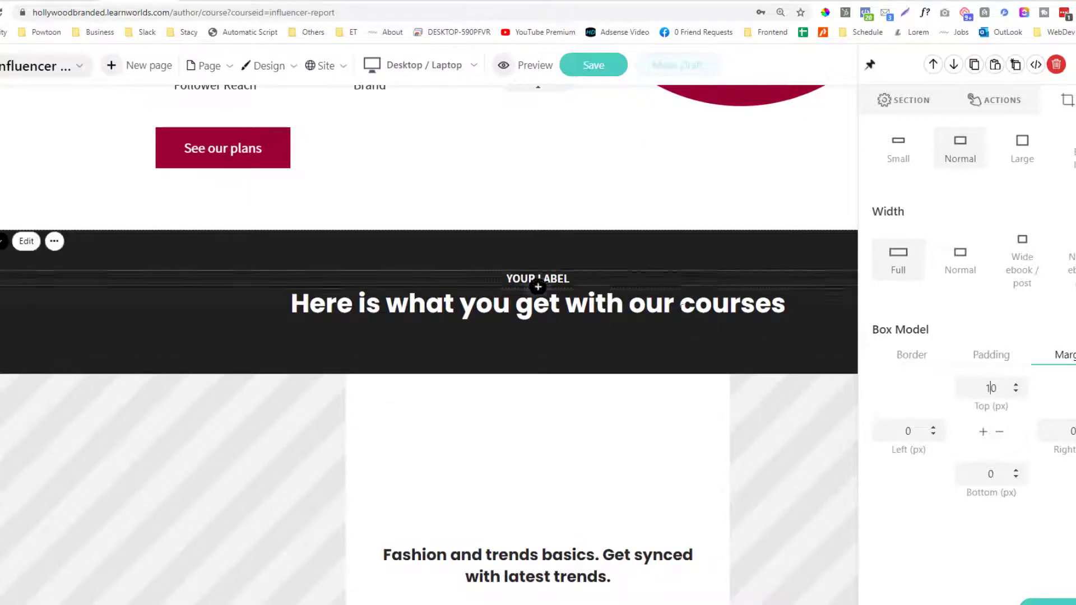
pyautogui.press('BackSpace')
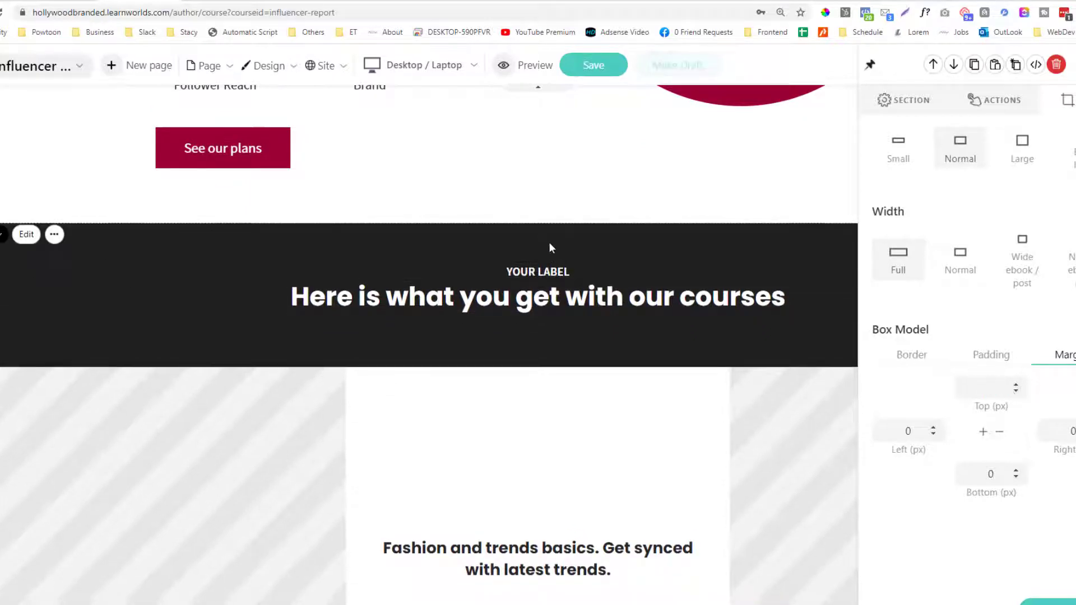
pyautogui.moveTo(515, 216)
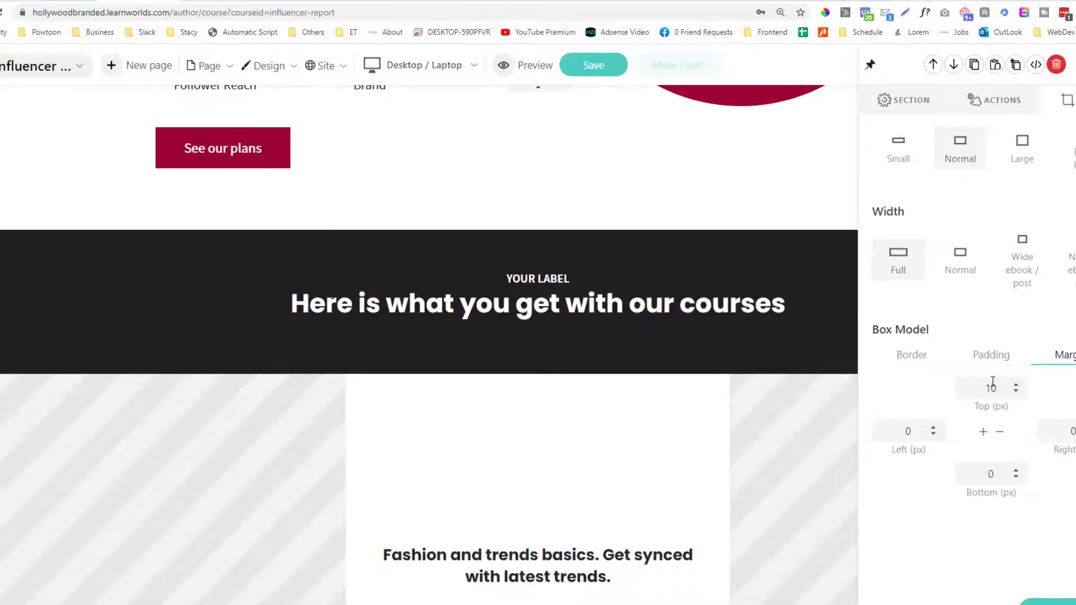
# Apply a solid 2 px border to all sides of the gallery section and check it against the hero section.
pyautogui.click(923, 354)
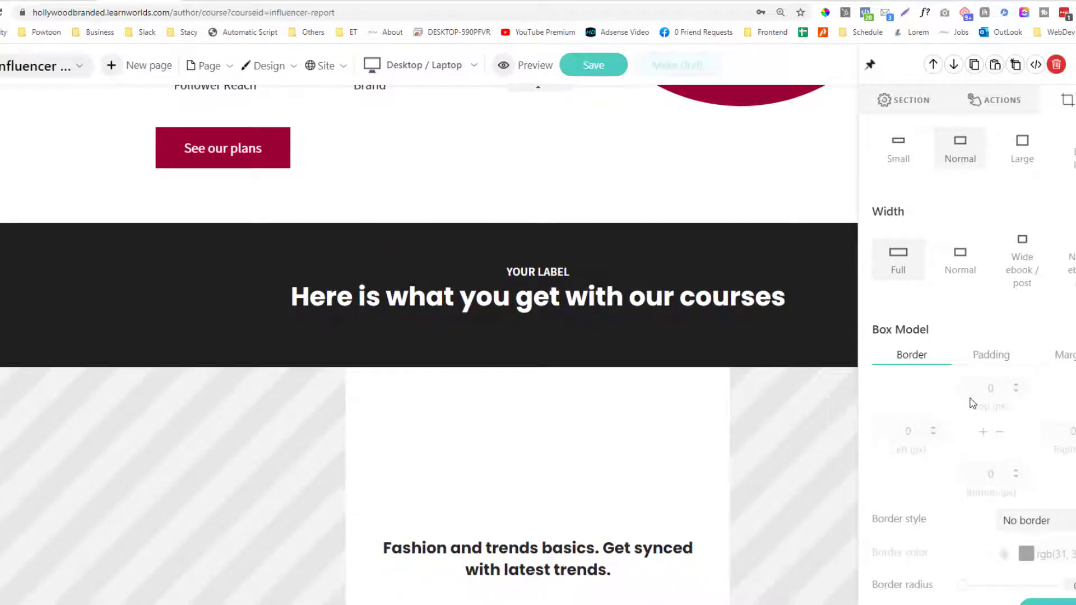
pyautogui.scroll(-1, 972, 403)
pyautogui.click(1056, 513)
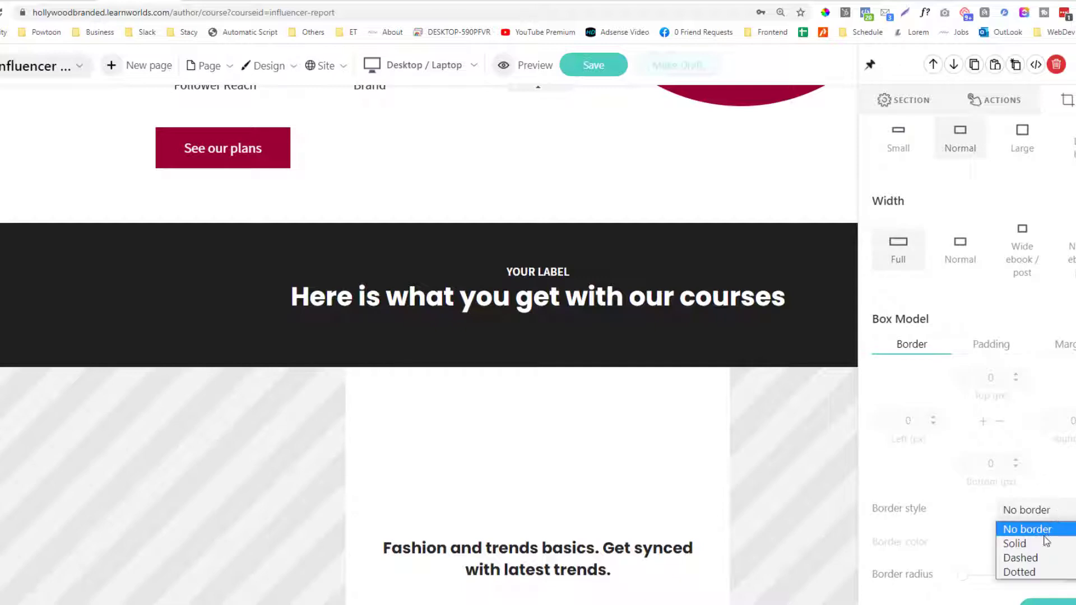
pyautogui.click(1045, 543)
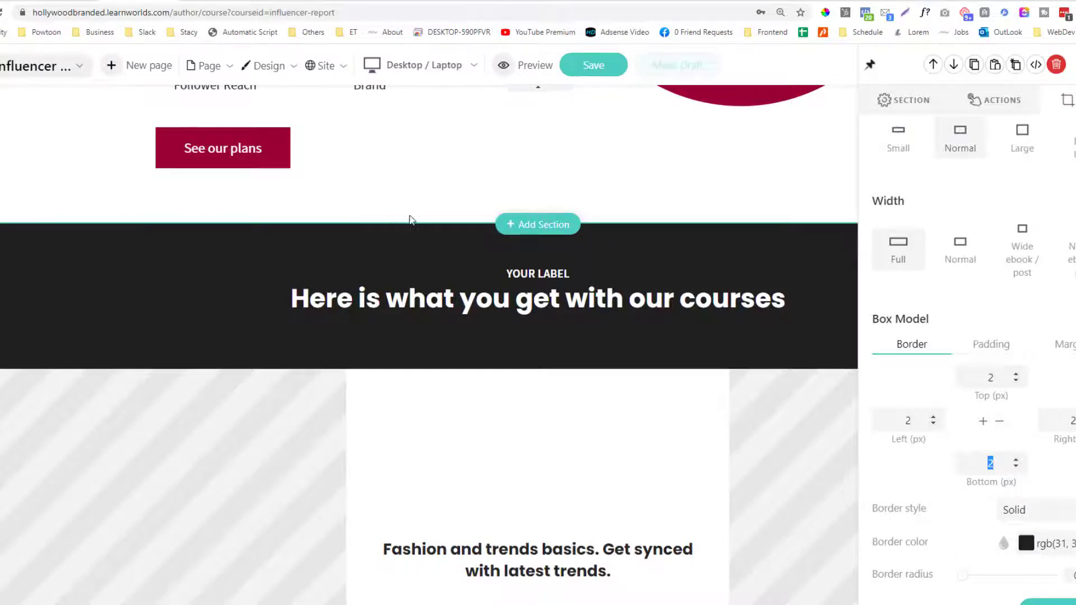
pyautogui.scroll(-2, 409, 218)
pyautogui.scroll(4, 429, 344)
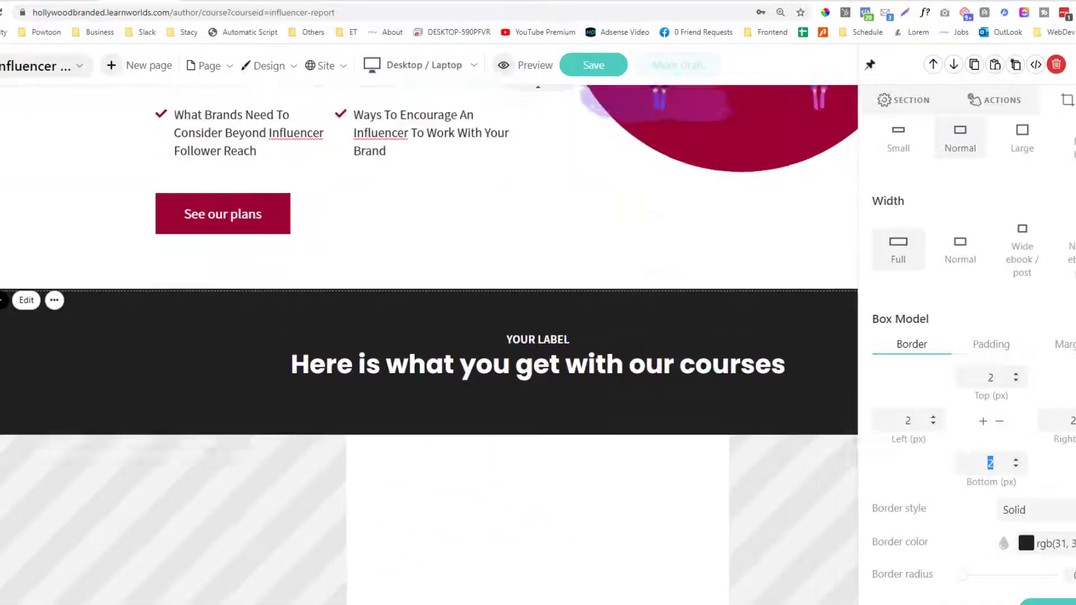
pyautogui.scroll(-1, 538, 345)
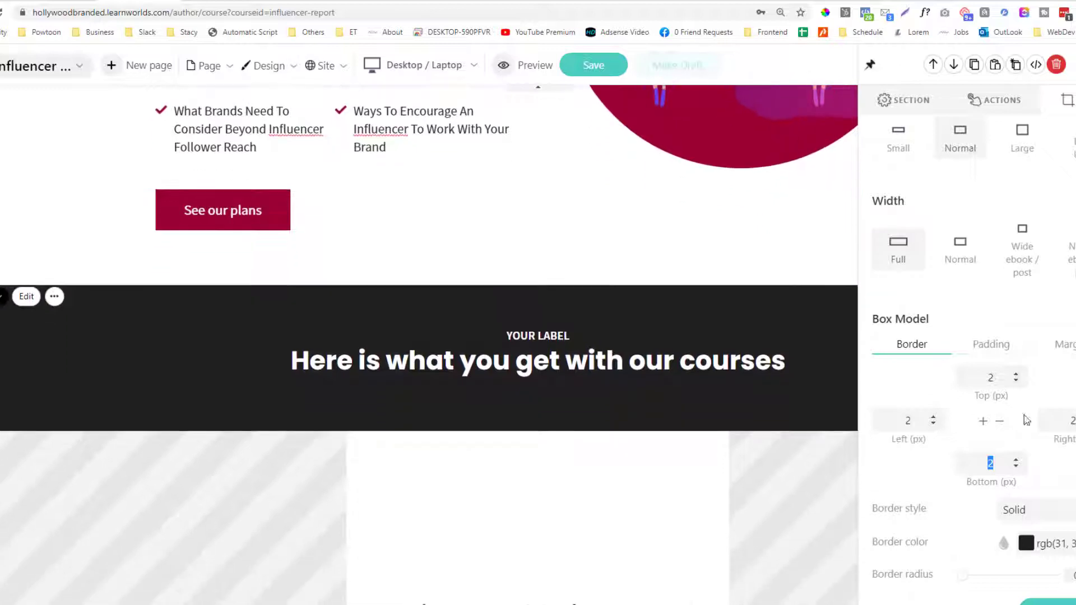
pyautogui.scroll(1, 538, 345)
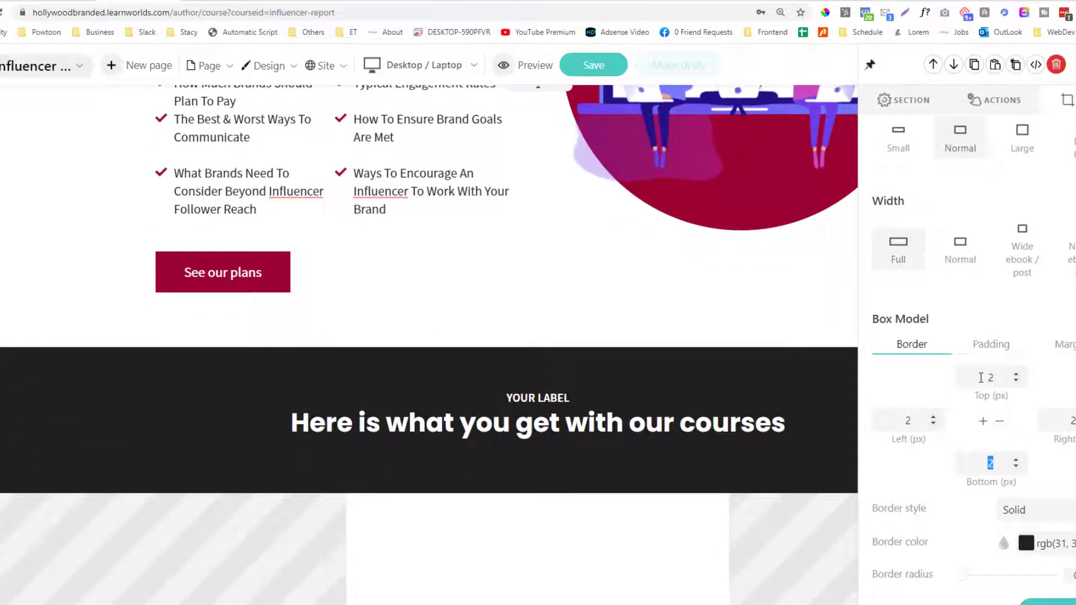
# Set the gallery section's border color to the scheme's dark red, rgba(153, 0, 52, 1.0), and check both its edges.
pyautogui.click(981, 378)
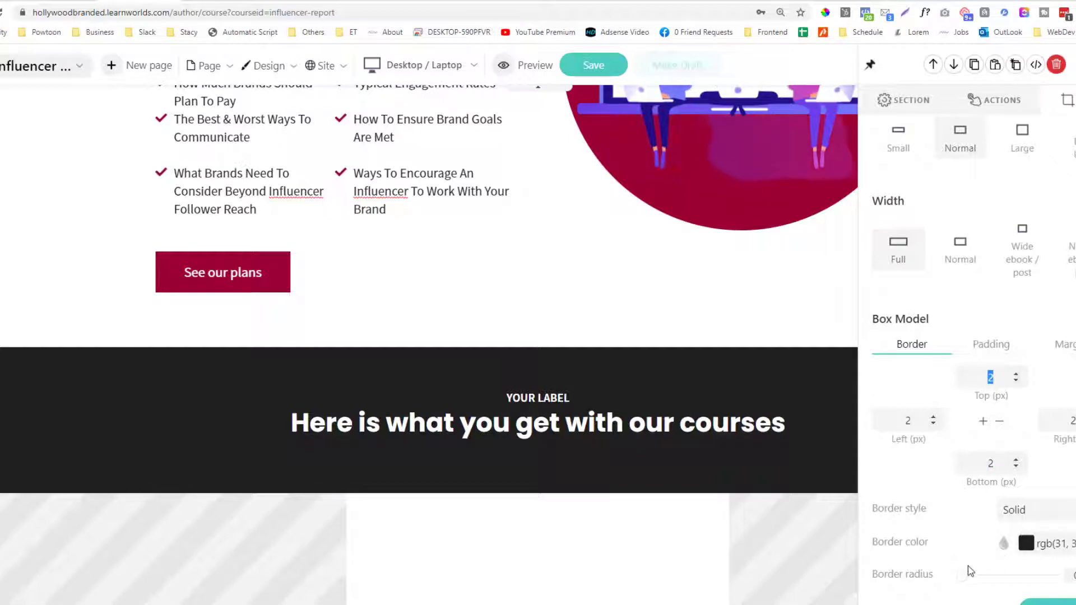
pyautogui.click(1025, 544)
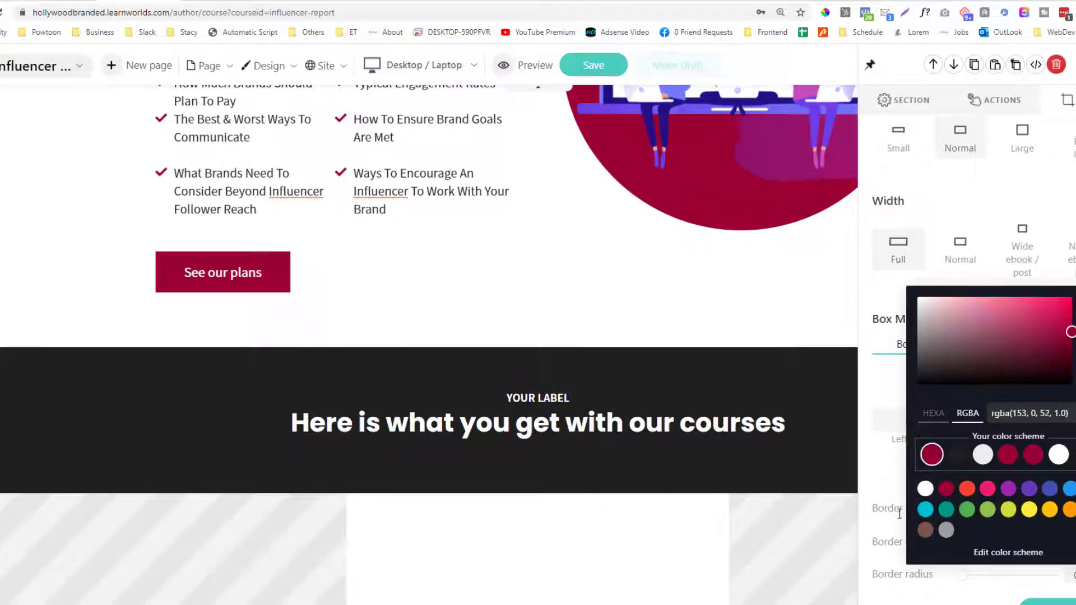
pyautogui.click(354, 382)
pyautogui.scroll(-15, 161, 372)
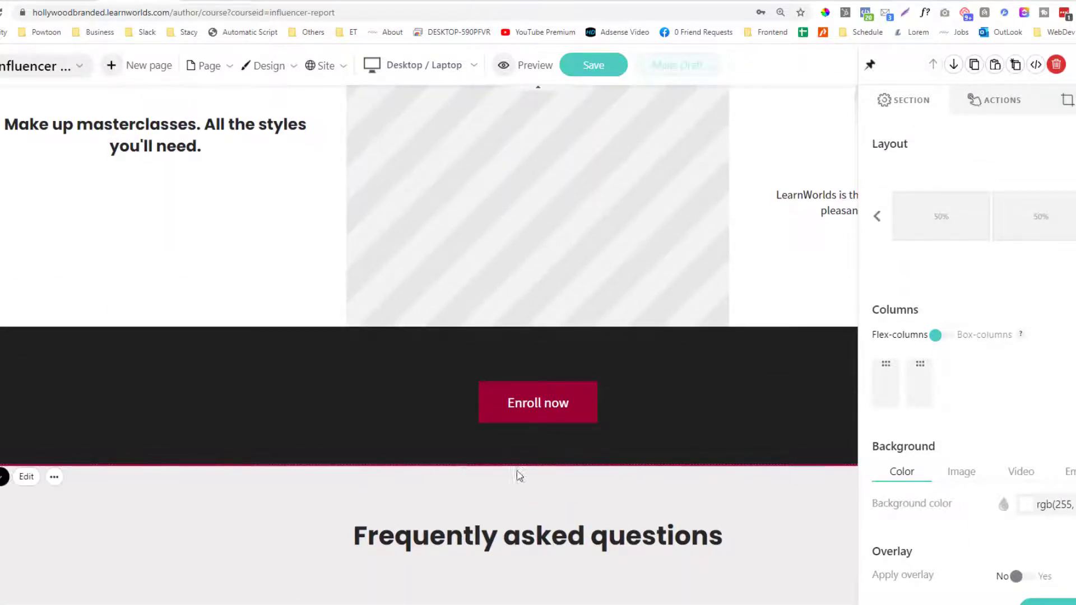
pyautogui.scroll(10, 516, 473)
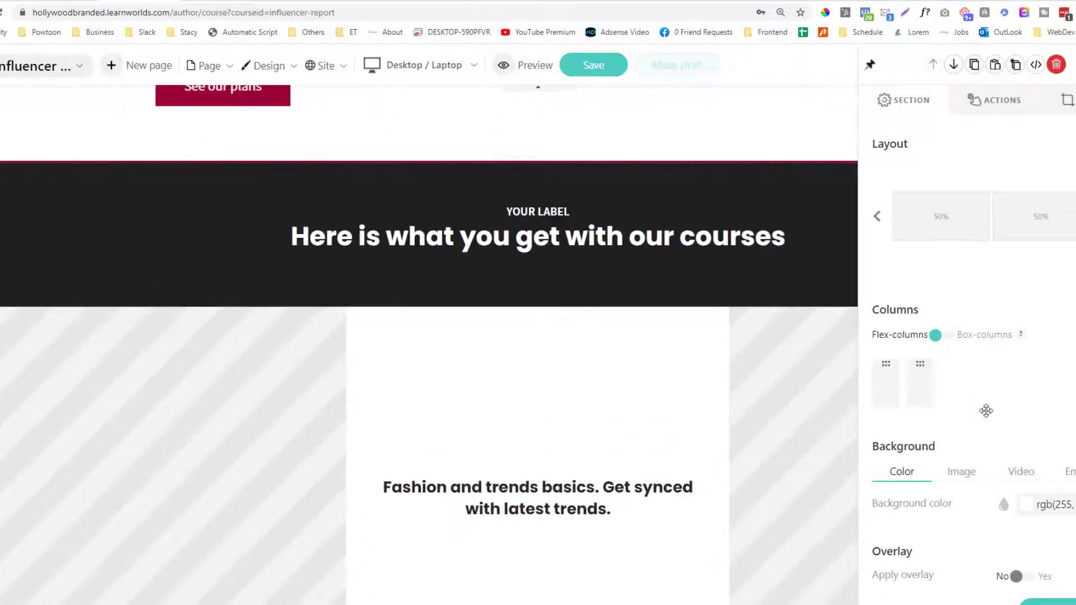
# Reopen the gallery section's border settings and set the left, right and bottom border widths to 0 px.
pyautogui.click(1009, 104)
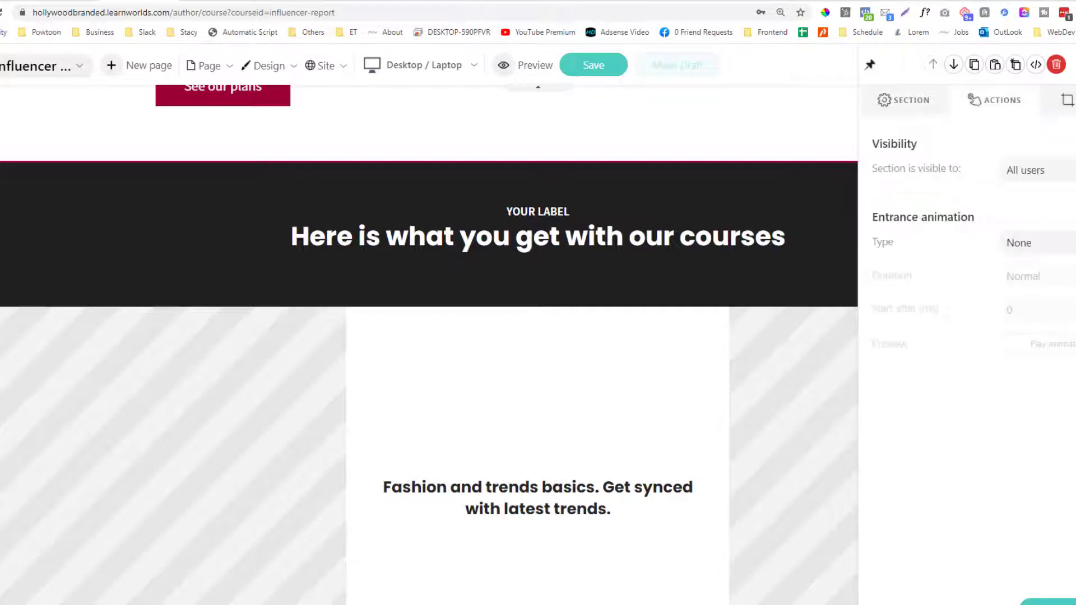
pyautogui.click(1065, 101)
pyautogui.scroll(-3, 920, 287)
pyautogui.scroll(1, 493, 278)
pyautogui.scroll(3, 493, 278)
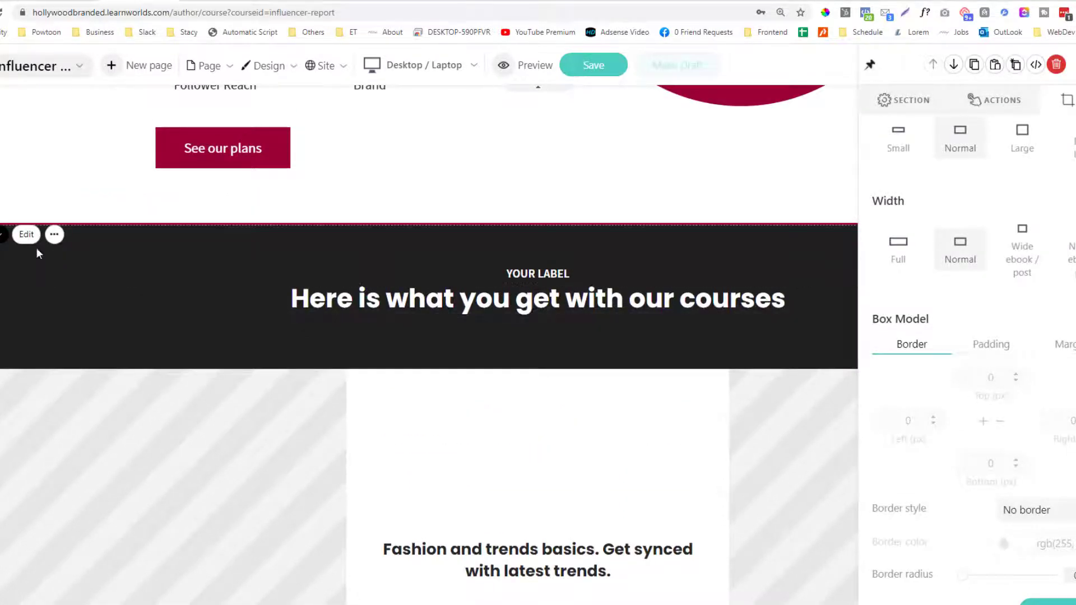
pyautogui.click(538, 313)
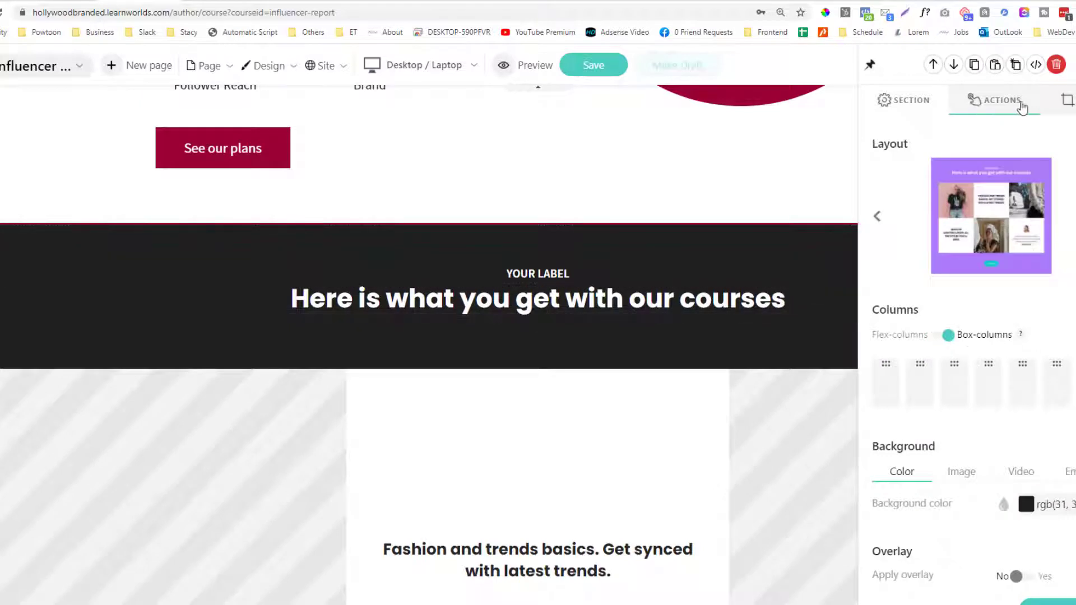
pyautogui.click(1068, 100)
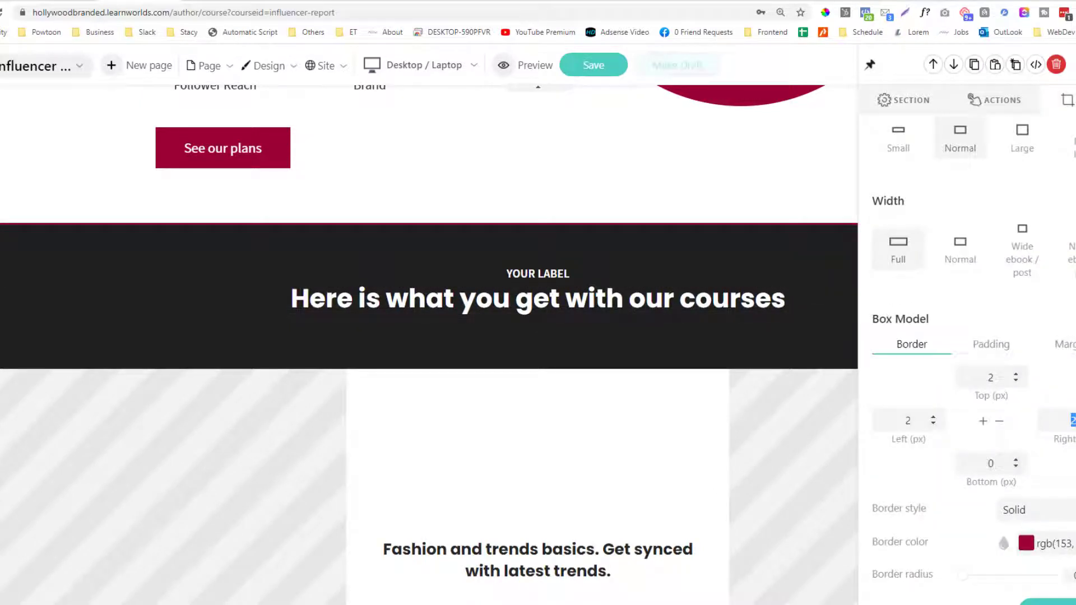
pyautogui.write('0')
pyautogui.click(892, 420)
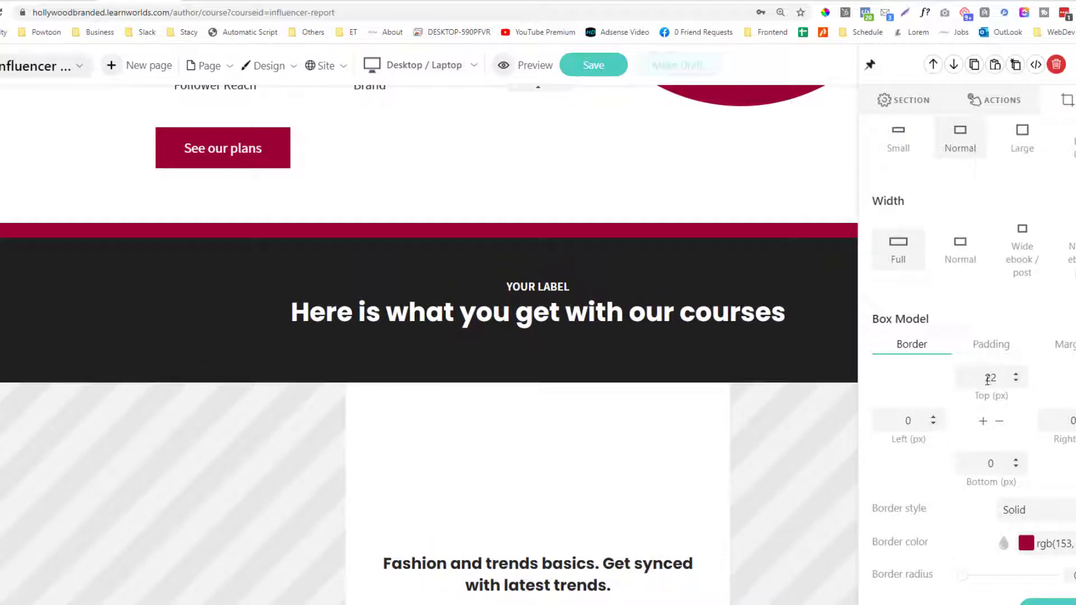
# Try top border widths of 12 px and 20 px on the gallery section and judge them against the hero section.
pyautogui.scroll(-10, 540, 245)
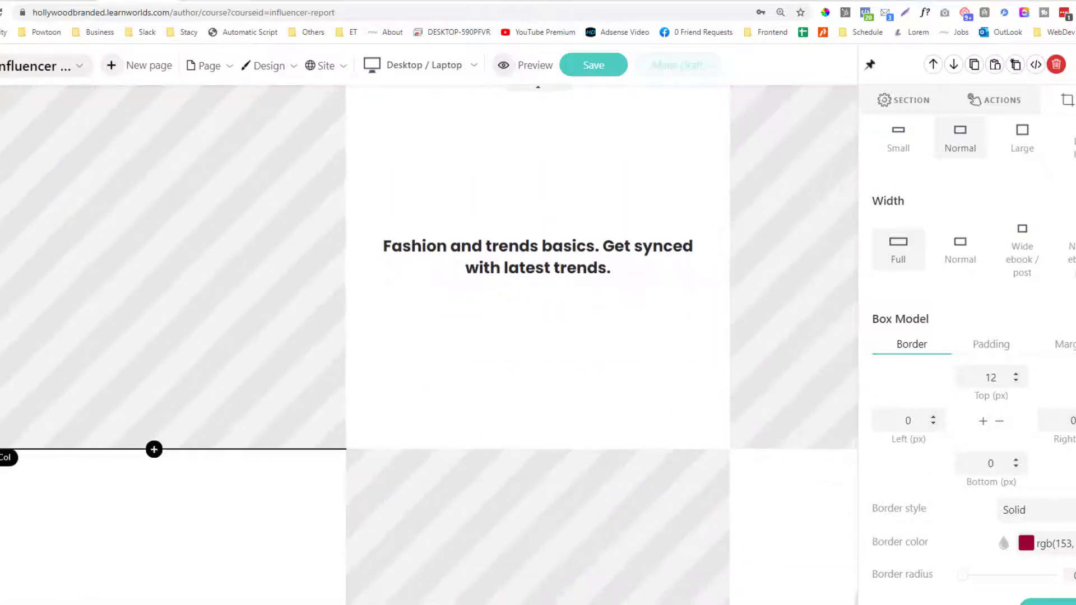
pyautogui.scroll(-5, 139, 338)
pyautogui.scroll(10, 560, 311)
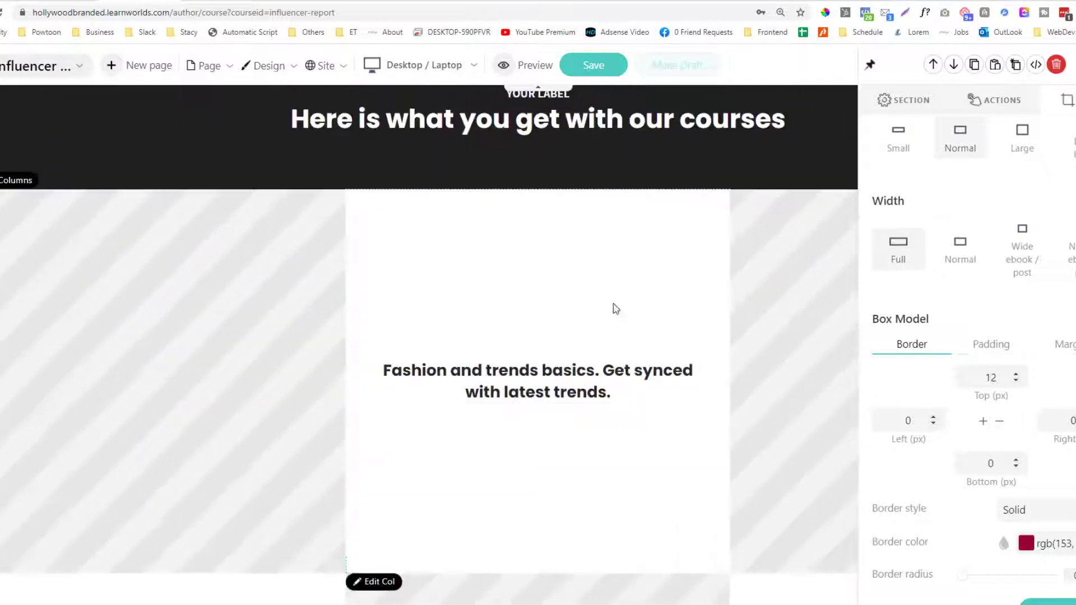
pyautogui.scroll(4, 473, 298)
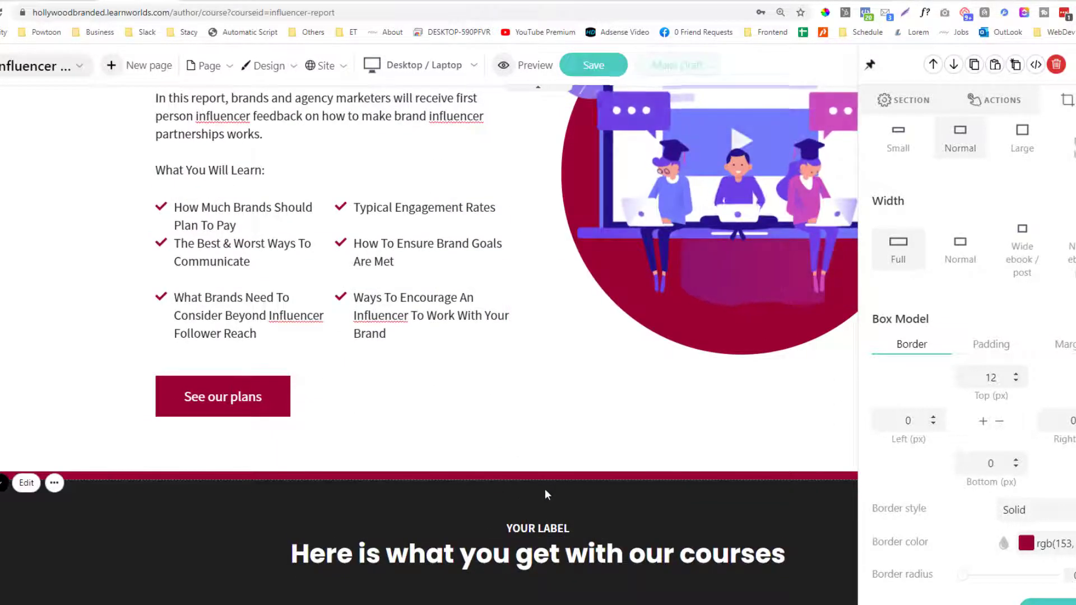
pyautogui.scroll(-2, 423, 443)
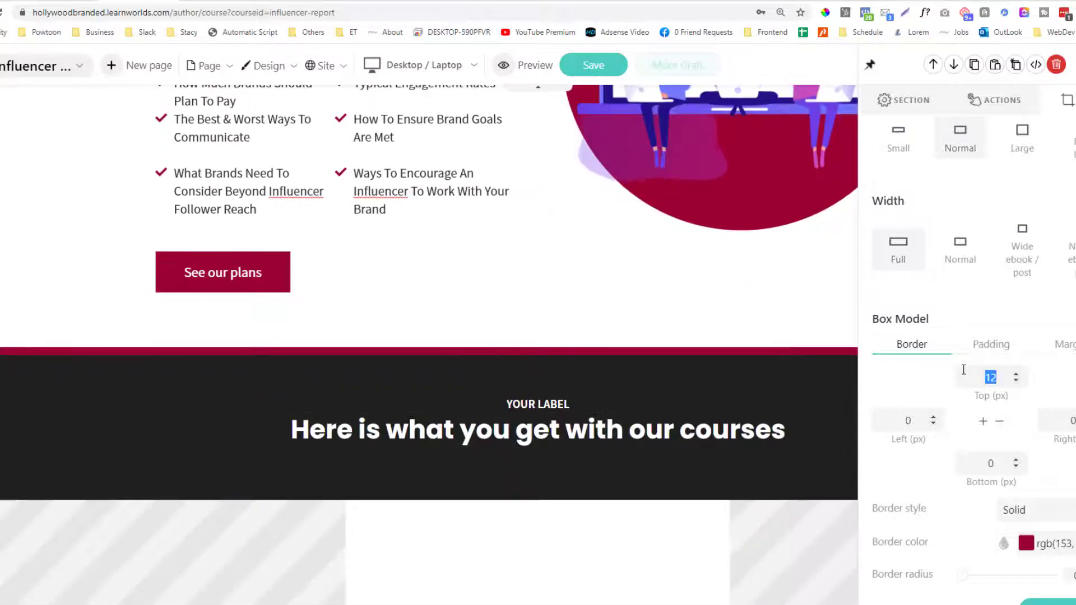
pyautogui.press('BackSpace')
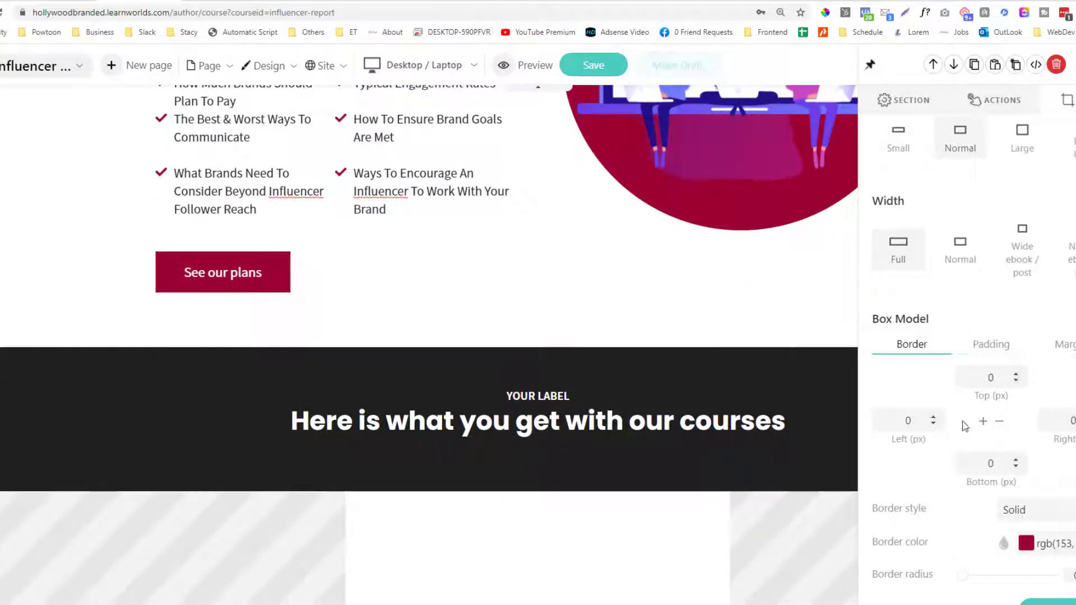
pyautogui.write('20')
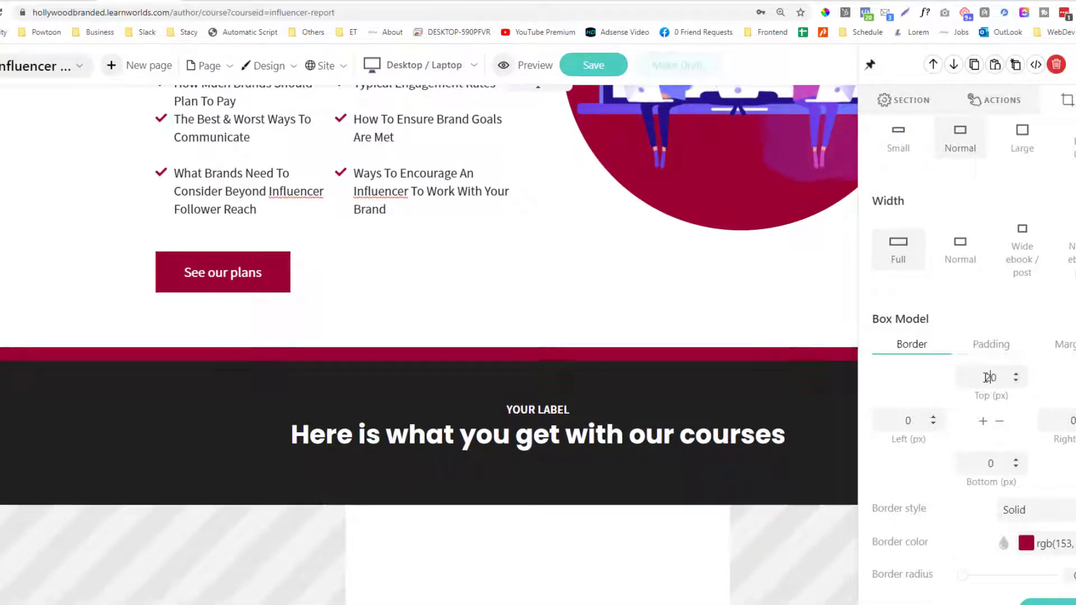
# Compare the Dashed and Dotted border styles on the gallery section and set the style to No border.
pyautogui.click(1057, 518)
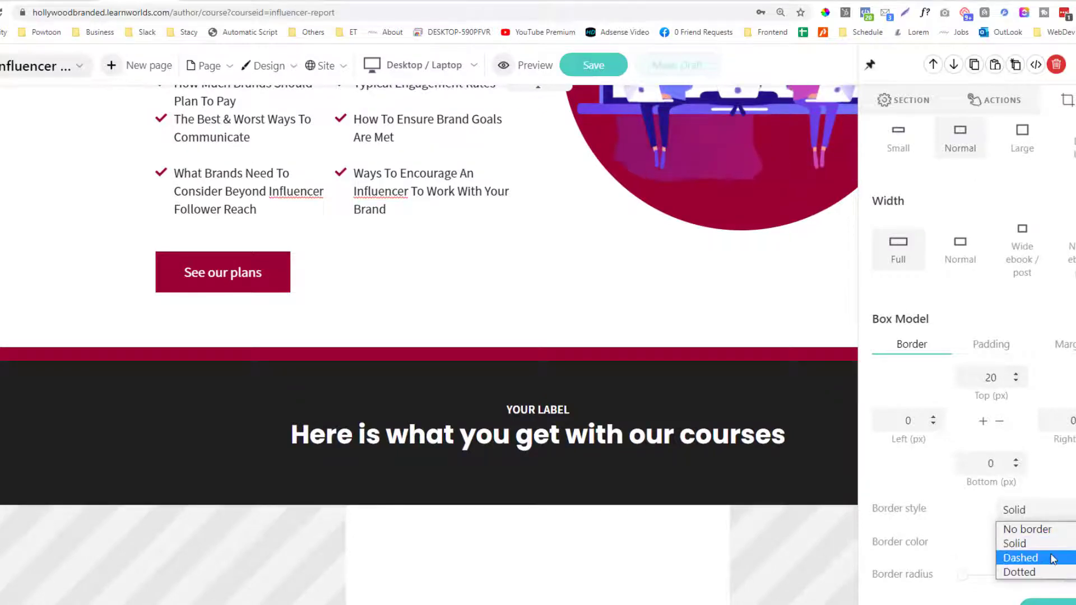
pyautogui.click(1054, 557)
pyautogui.click(1046, 509)
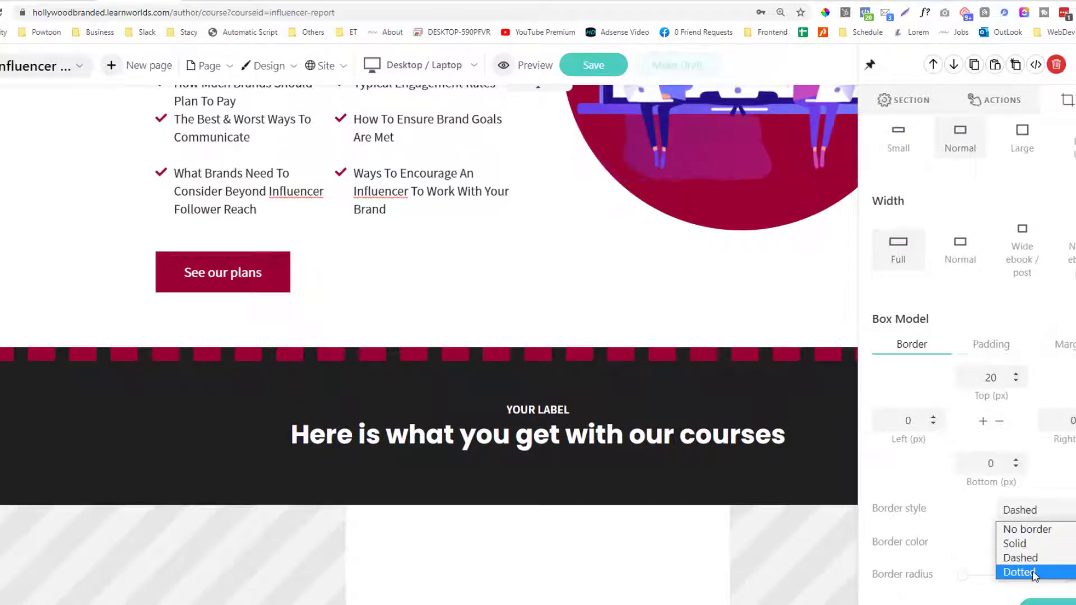
pyautogui.click(1041, 572)
pyautogui.click(1045, 509)
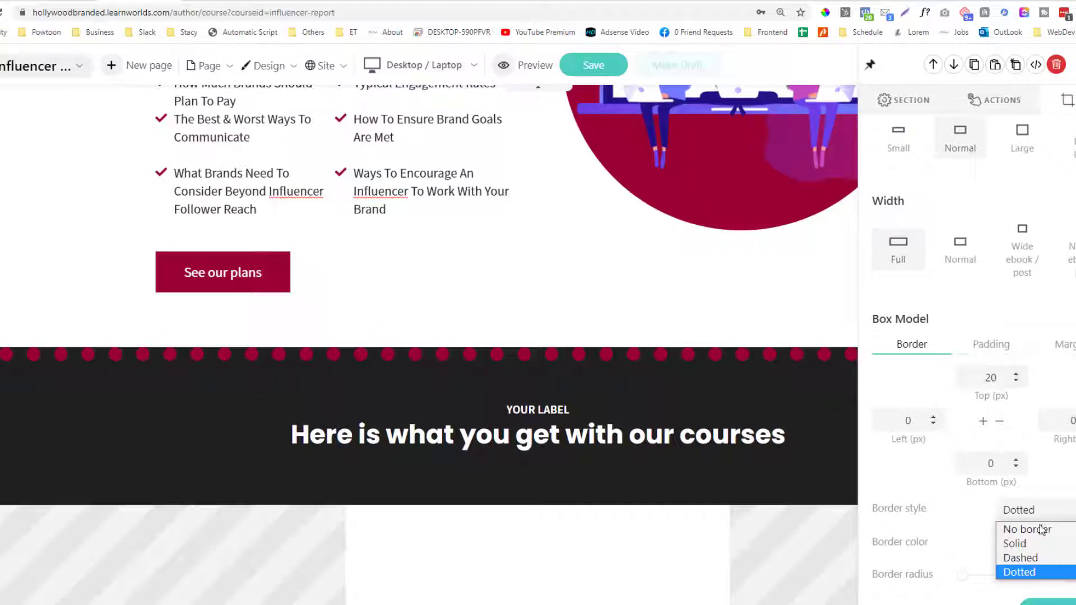
pyautogui.click(1025, 528)
# Close the section settings and review the page from the gallery down through the frequently asked questions.
pyautogui.scroll(-15, 598, 386)
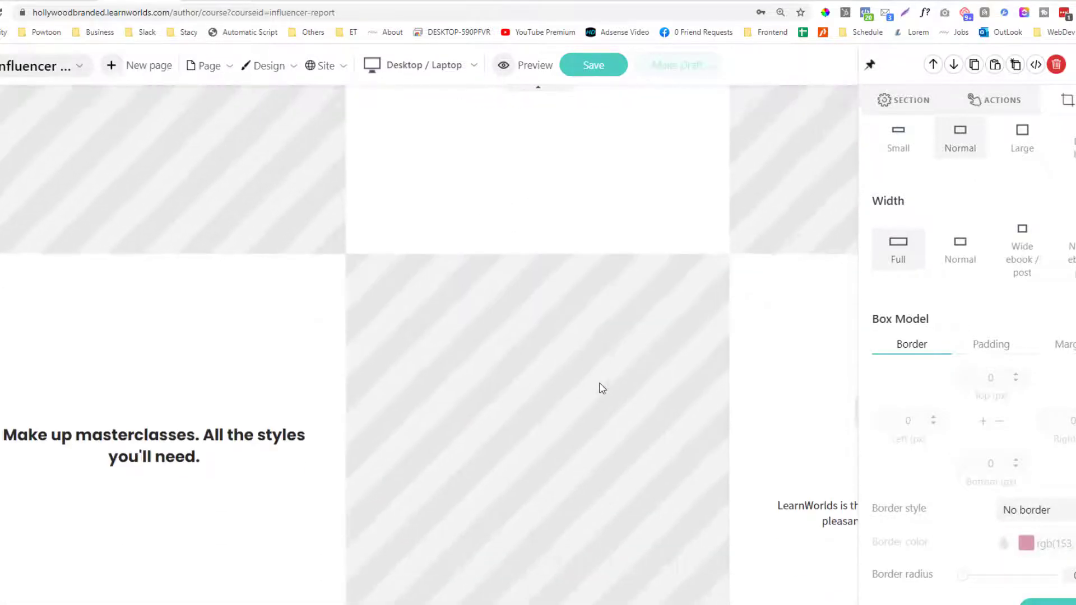
pyautogui.scroll(-5, 600, 389)
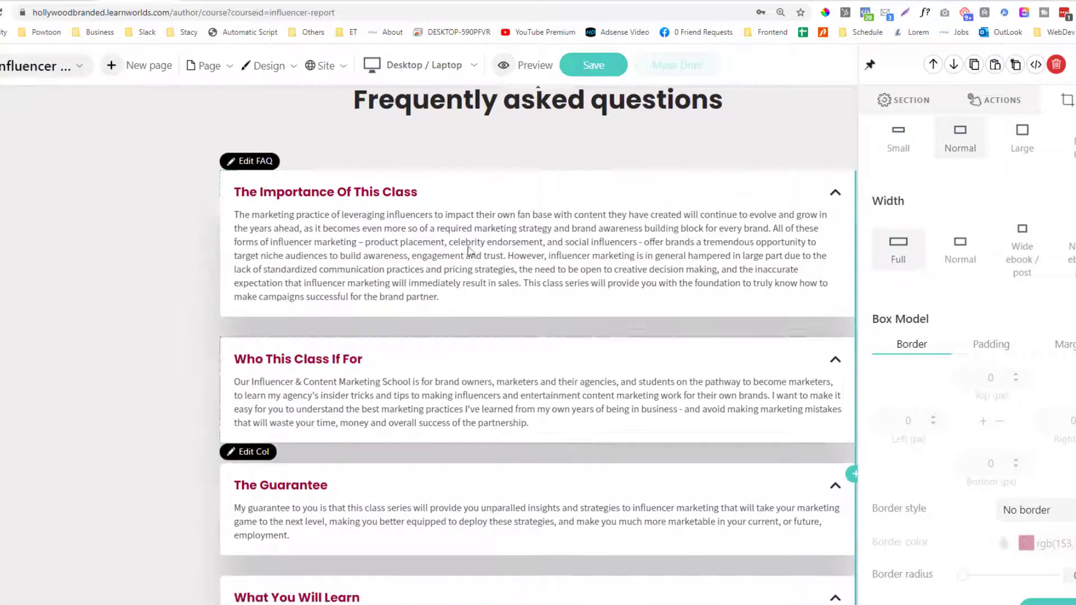
pyautogui.click(208, 65)
pyautogui.scroll(1, 302, 209)
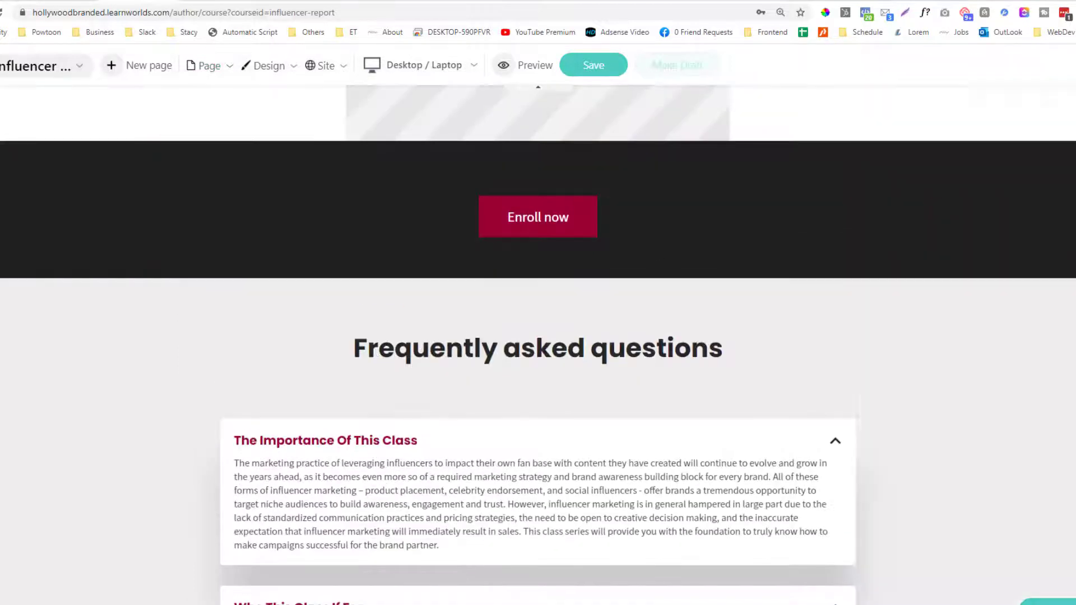
pyautogui.scroll(-2, 307, 358)
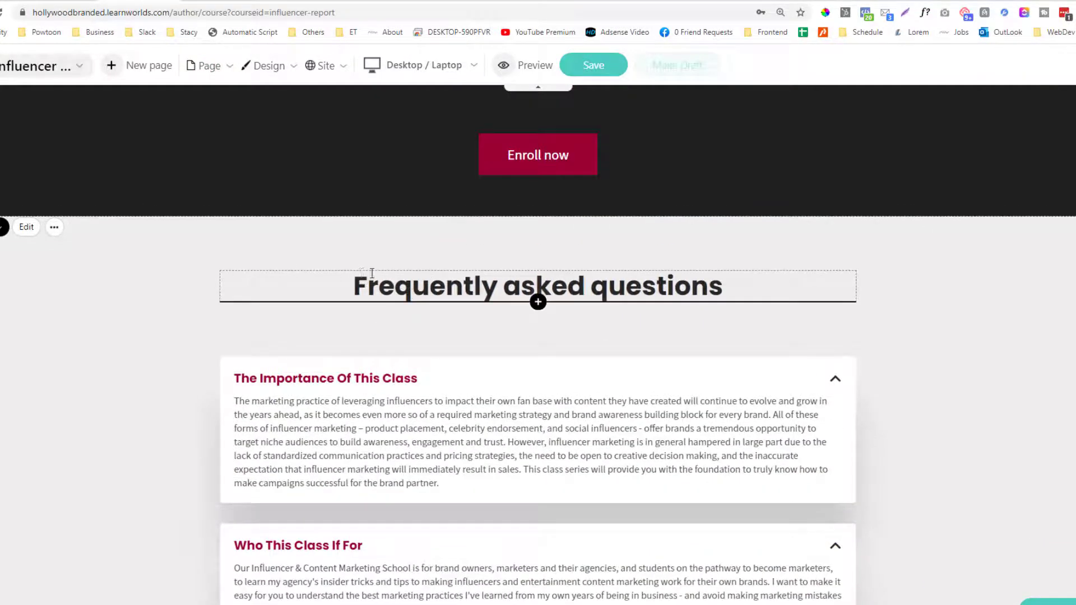
pyautogui.scroll(-7, 532, 331)
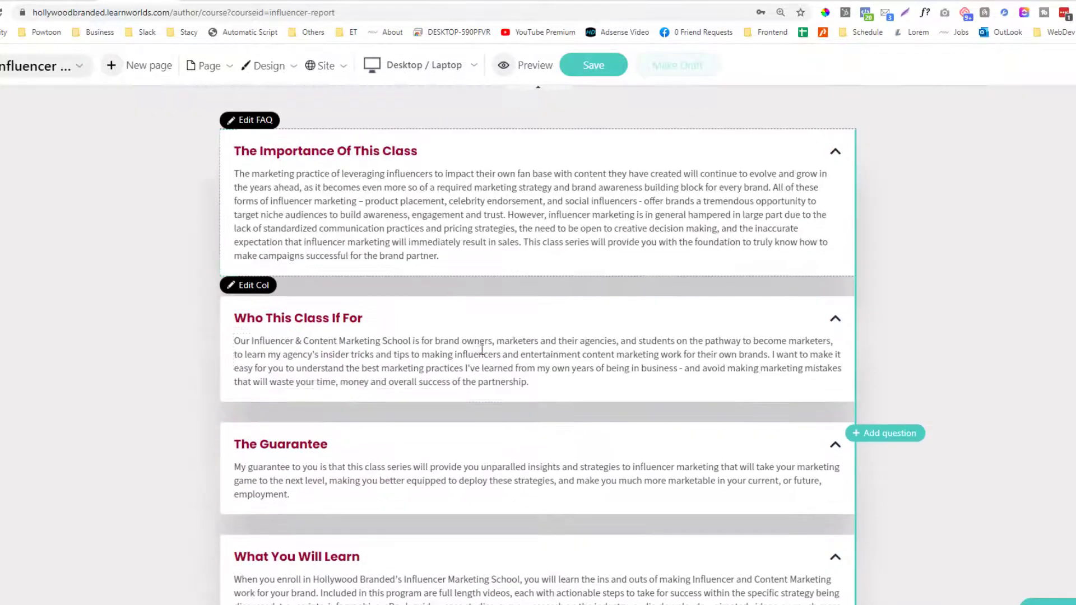
# Review the frequently asked questions section and compare it with the FAQ layouts offered for new sections.
pyautogui.scroll(-4, 487, 357)
pyautogui.scroll(4, 415, 314)
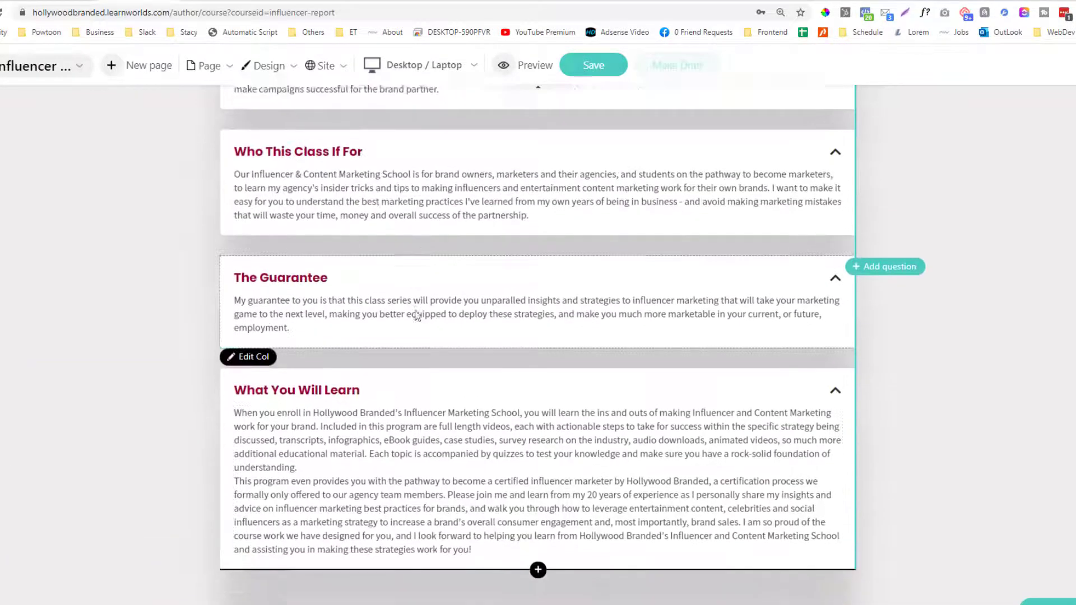
pyautogui.scroll(-4, 549, 422)
pyautogui.click(548, 420)
pyautogui.click(173, 304)
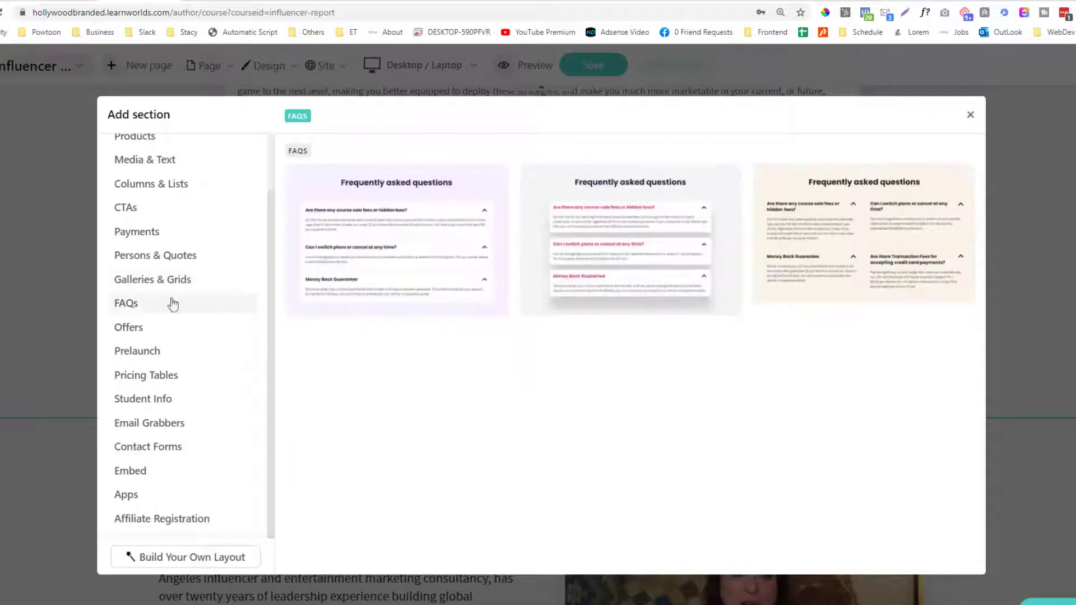
pyautogui.click(970, 115)
pyautogui.scroll(5, 254, 333)
pyautogui.scroll(4, 344, 305)
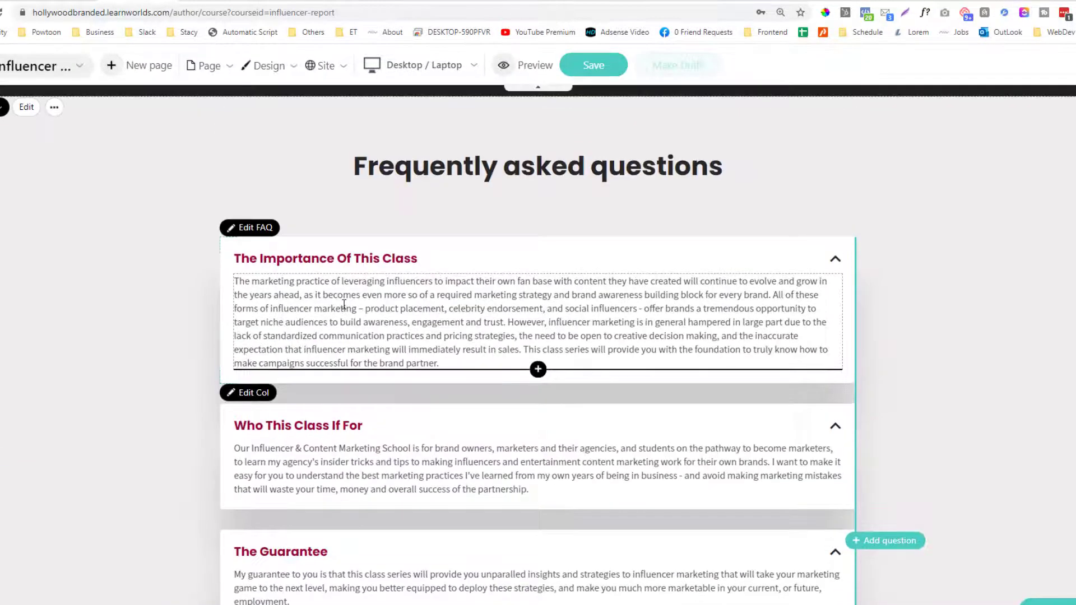
pyautogui.scroll(1, 45, 190)
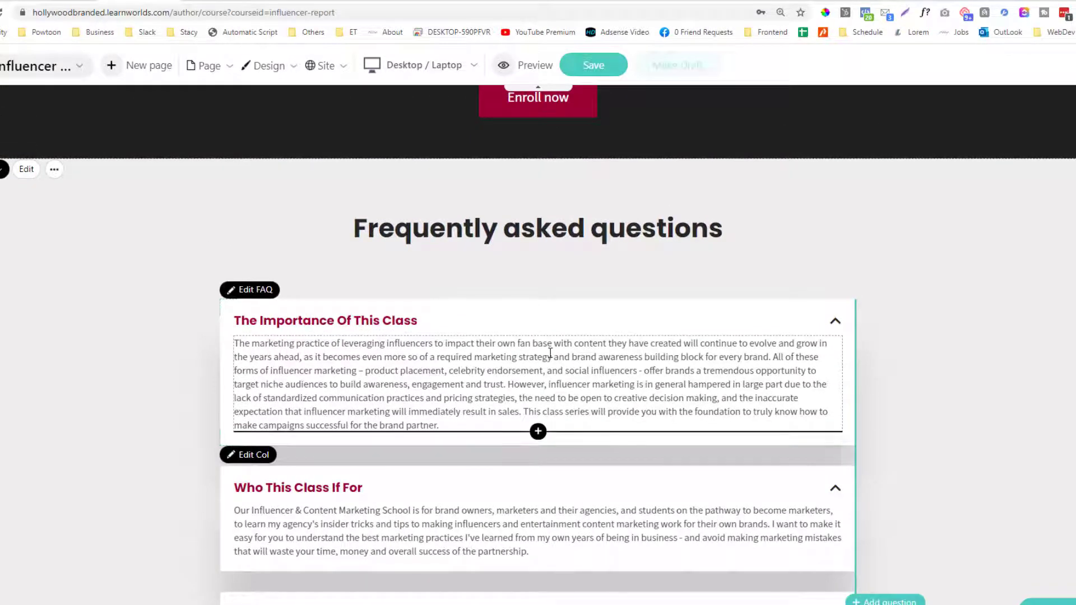
# Try the two-column layout on the FAQ section, switch to the single-box stacked layout, and check its questions.
pyautogui.click(24, 170)
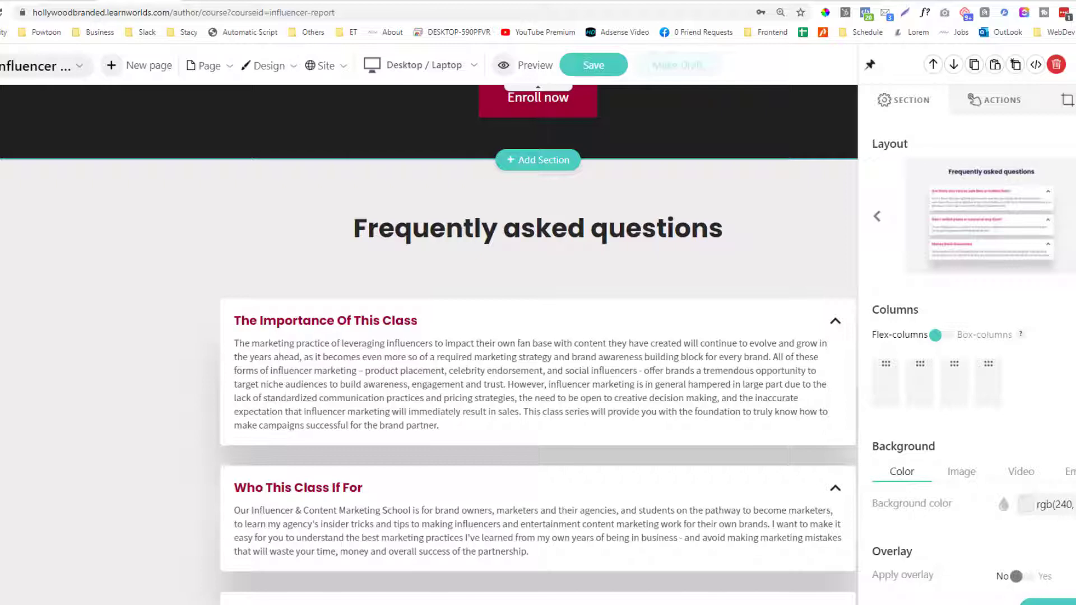
pyautogui.click(878, 220)
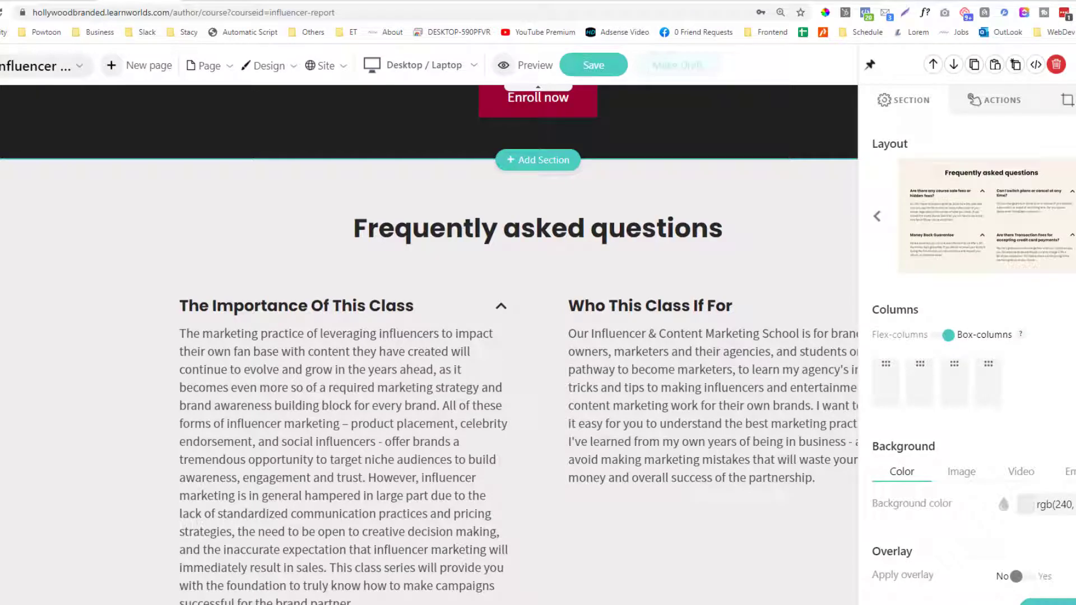
pyautogui.click(877, 217)
pyautogui.scroll(-1, 531, 251)
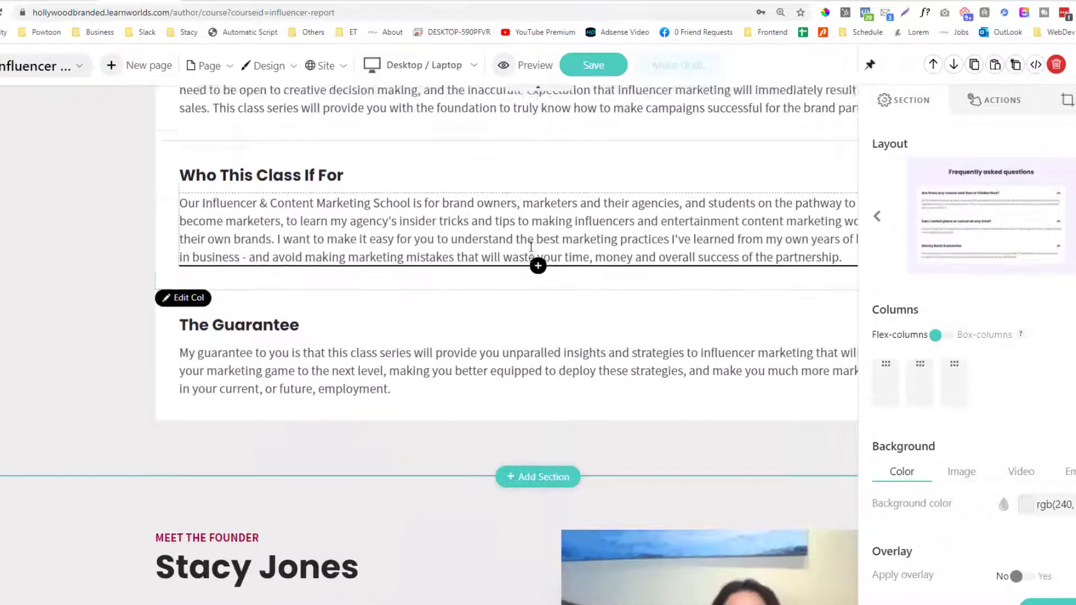
pyautogui.scroll(5, 531, 251)
pyautogui.scroll(-5, 532, 251)
pyautogui.scroll(4, 531, 251)
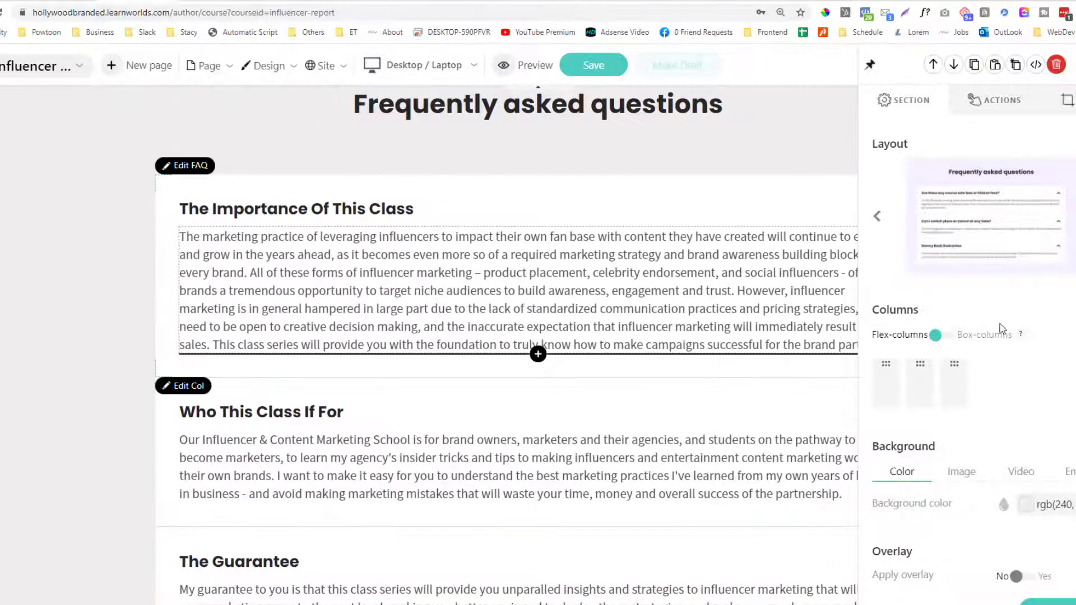
# Examine the FAQ section's divider, visibility, entrance animation, width, border and background options.
pyautogui.scroll(-6, 1000, 327)
pyautogui.scroll(-3, 1000, 325)
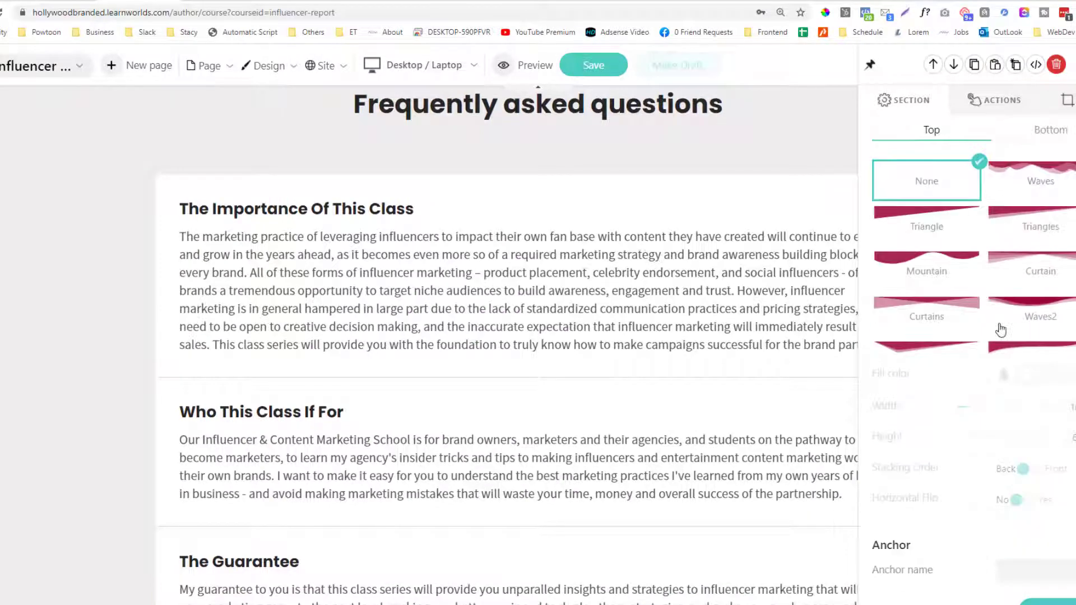
pyautogui.scroll(9, 1003, 160)
pyautogui.click(1002, 116)
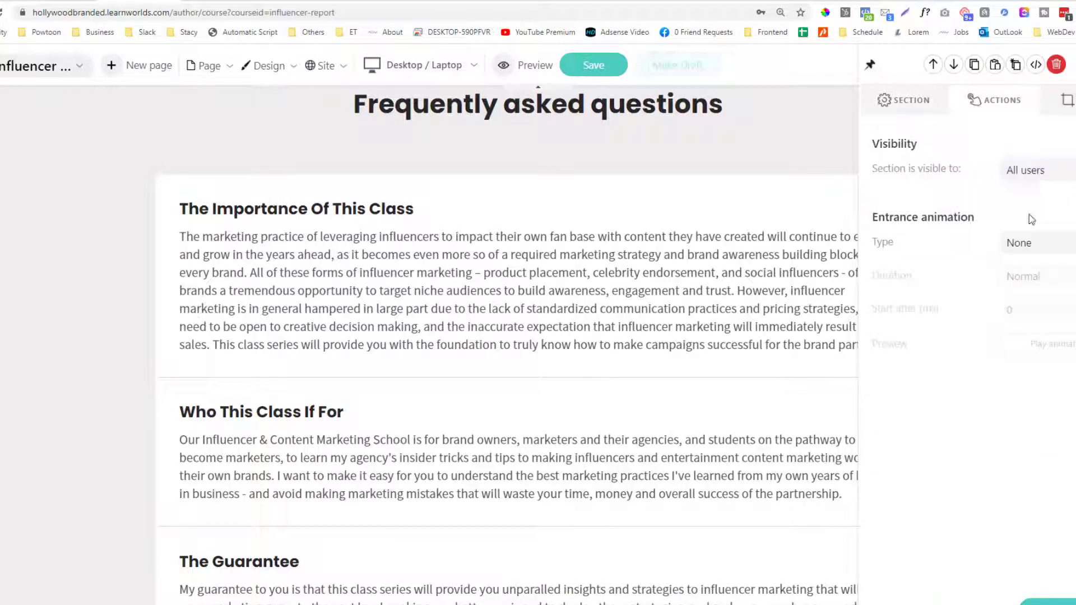
pyautogui.click(1045, 245)
pyautogui.click(1045, 245)
pyautogui.click(1066, 100)
pyautogui.scroll(-2, 1025, 237)
pyautogui.scroll(-1, 1025, 237)
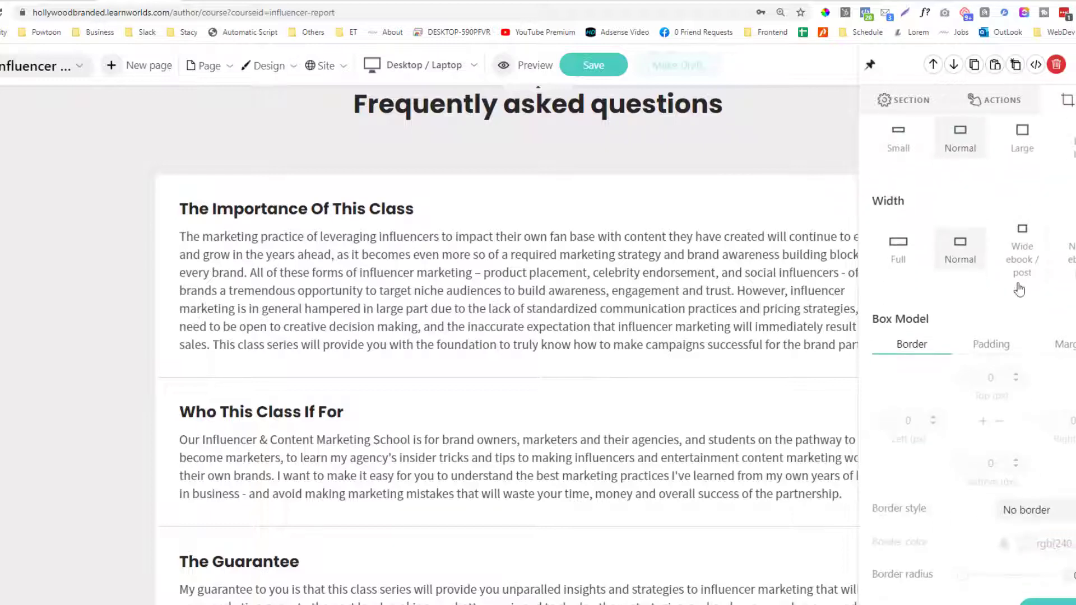
pyautogui.scroll(2, 953, 196)
pyautogui.click(907, 103)
pyautogui.scroll(-10, 893, 264)
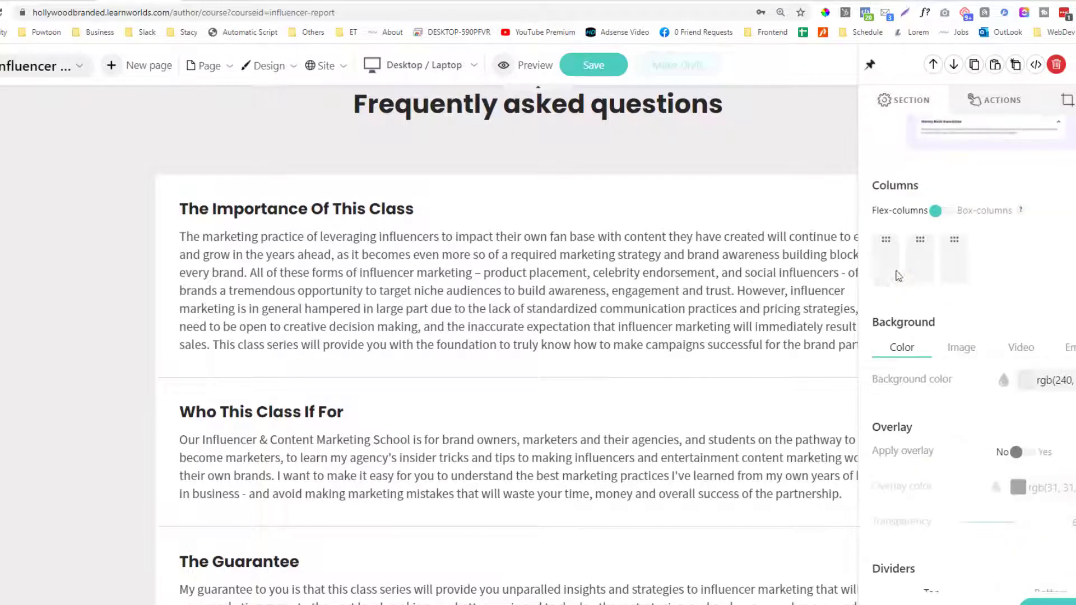
pyautogui.scroll(-3, 897, 275)
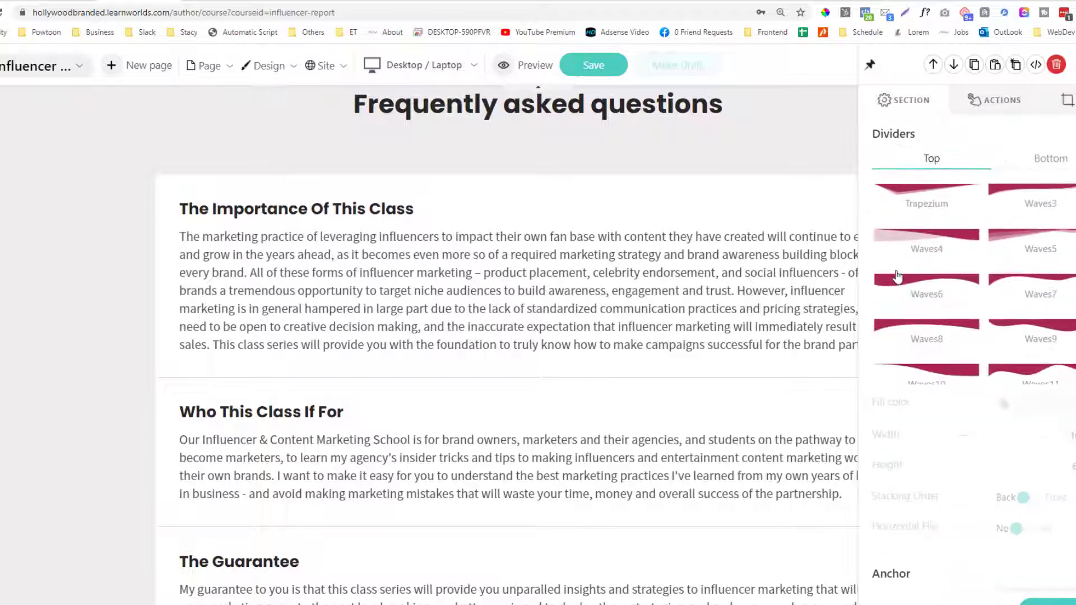
pyautogui.scroll(8, 927, 272)
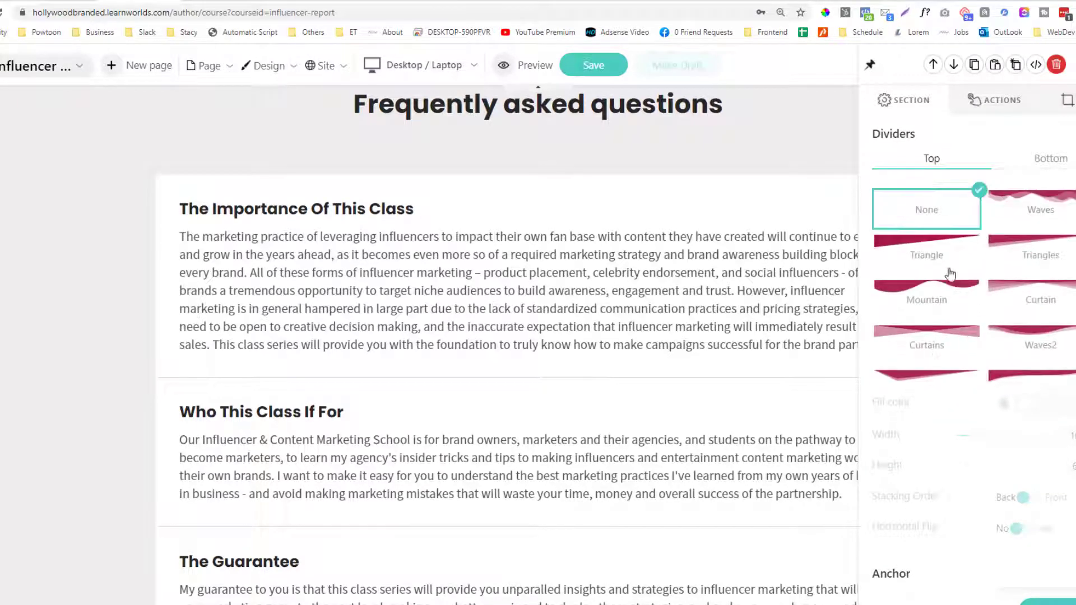
# Compare the Triangles, Trapezium and Waves8 top dividers on the FAQ section and set the top divider to Waves13.
pyautogui.scroll(-2, 992, 304)
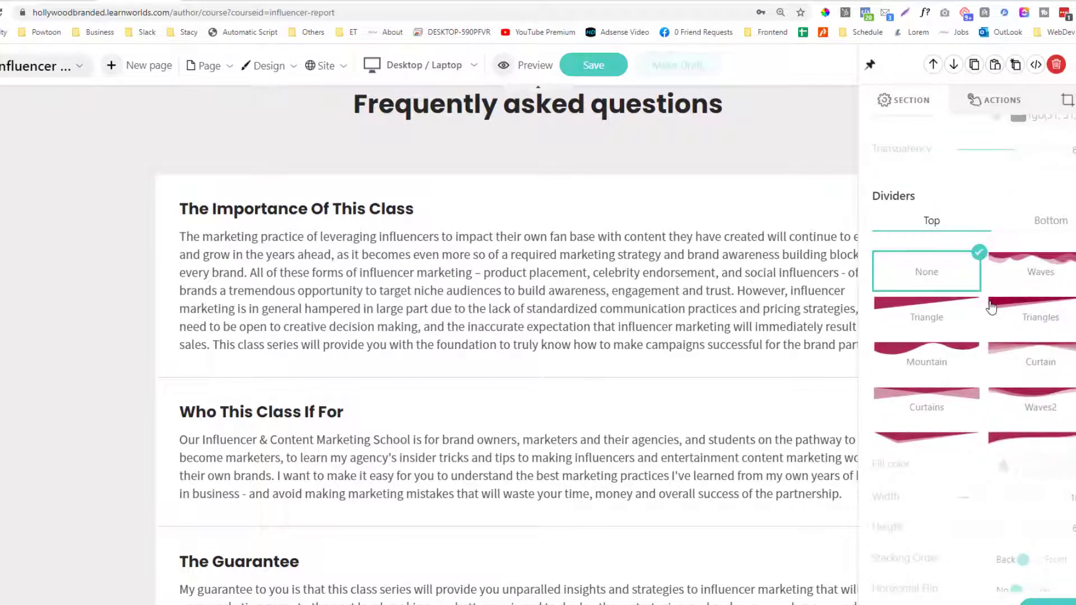
pyautogui.click(1015, 303)
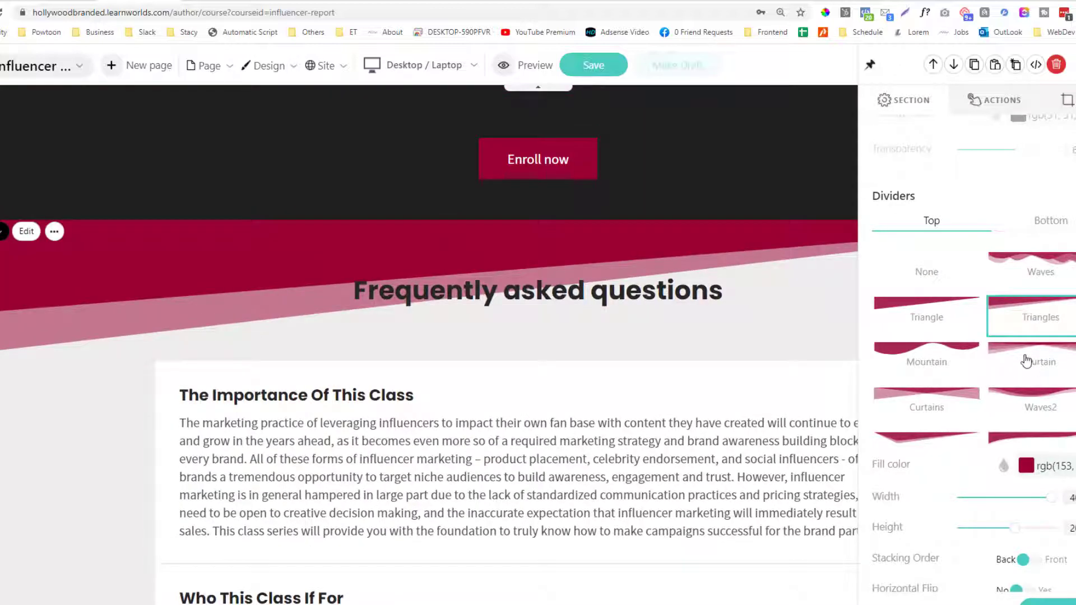
pyautogui.click(1026, 361)
pyautogui.scroll(-2, 995, 365)
pyautogui.click(927, 334)
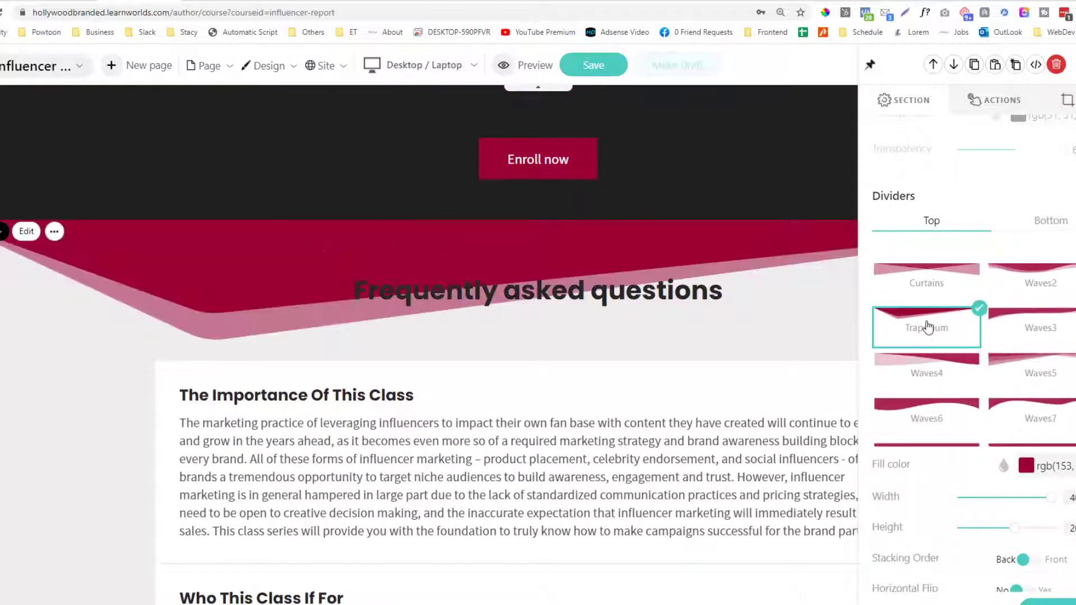
pyautogui.scroll(-3, 928, 330)
pyautogui.click(926, 334)
pyautogui.scroll(-1, 930, 348)
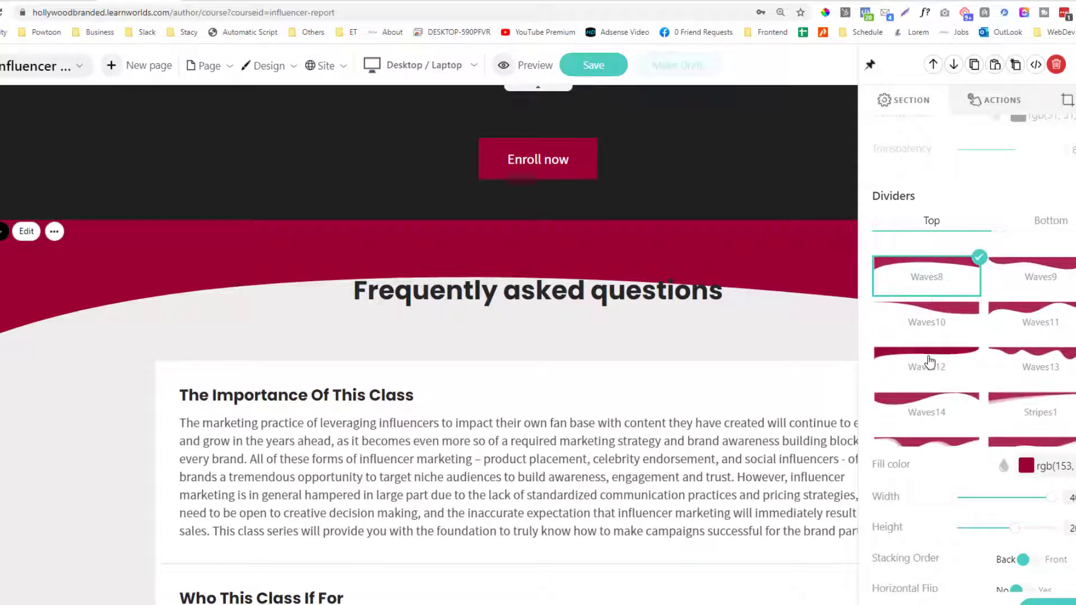
pyautogui.click(930, 362)
pyautogui.click(1041, 364)
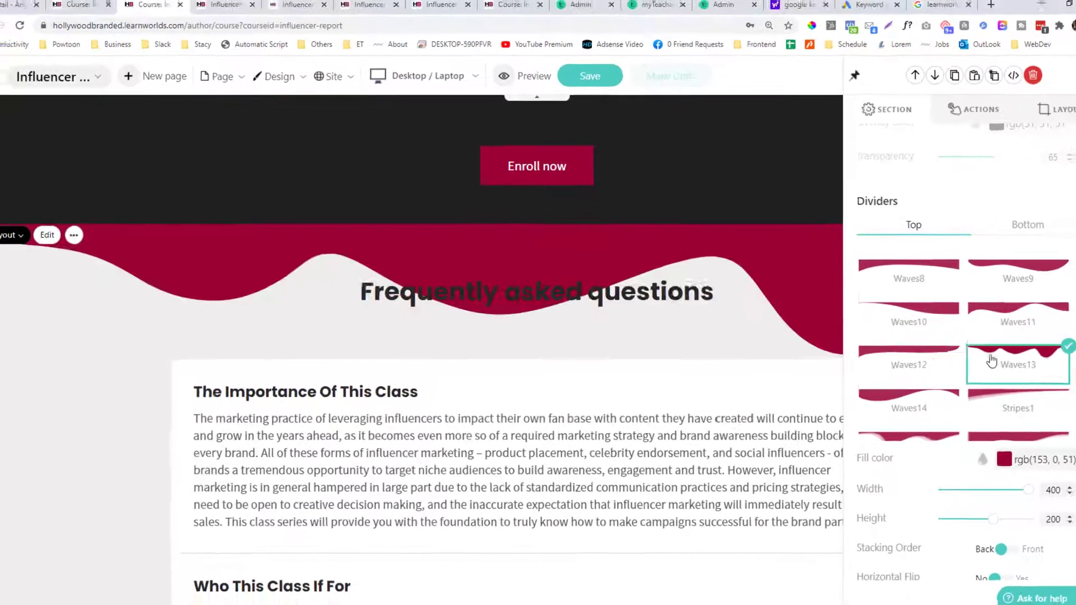
# Reduce the FAQ section's top divider height to 103%.
pyautogui.scroll(-1, 904, 348)
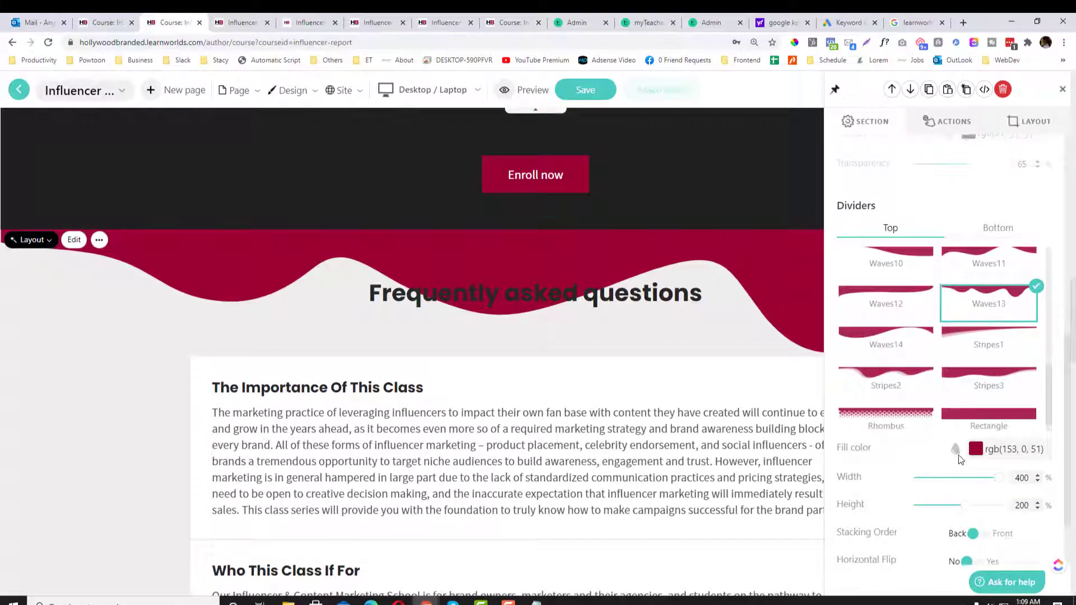
pyautogui.scroll(-1, 961, 455)
pyautogui.moveTo(965, 452); pyautogui.dragTo(934, 458)
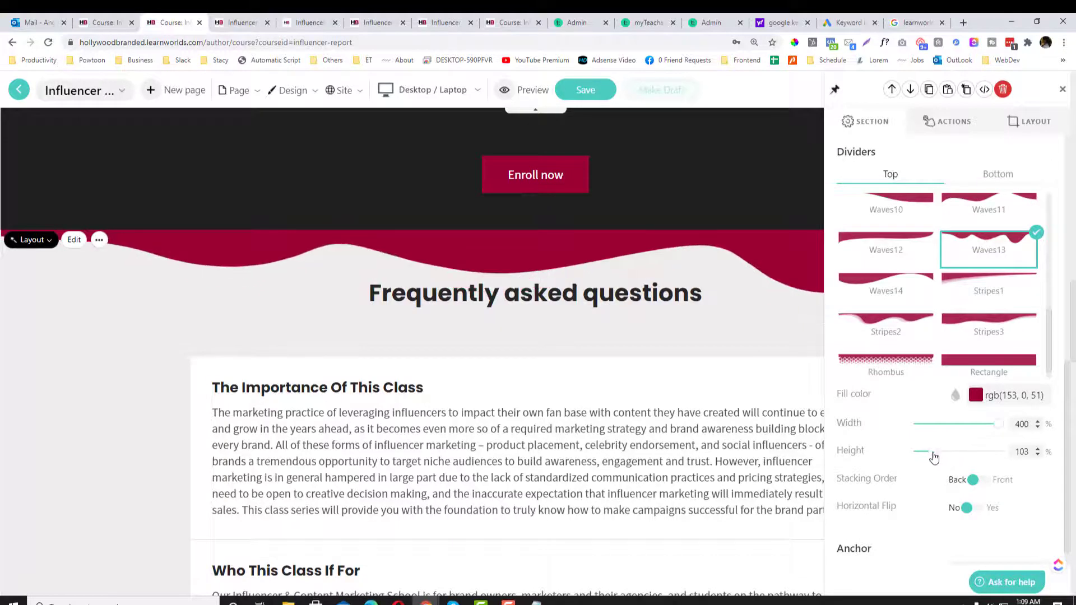
pyautogui.scroll(-1, 945, 443)
pyautogui.scroll(4, 947, 404)
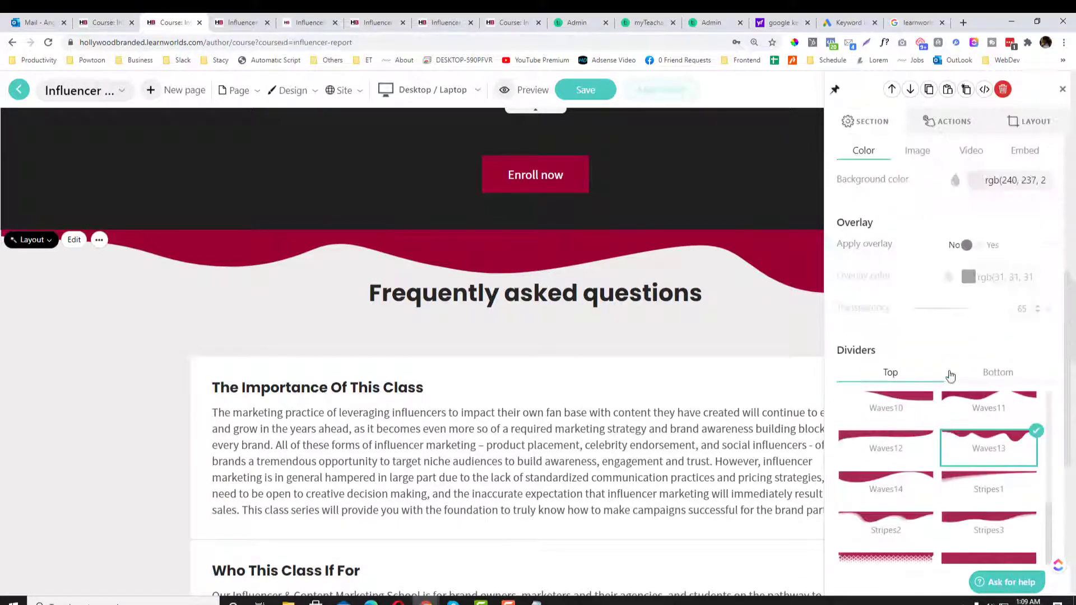
pyautogui.scroll(-2, 950, 376)
# Set the FAQ section's background color to white, rgb(255, 255, 255), from the color scheme.
pyautogui.scroll(5, 949, 375)
pyautogui.scroll(2, 351, 213)
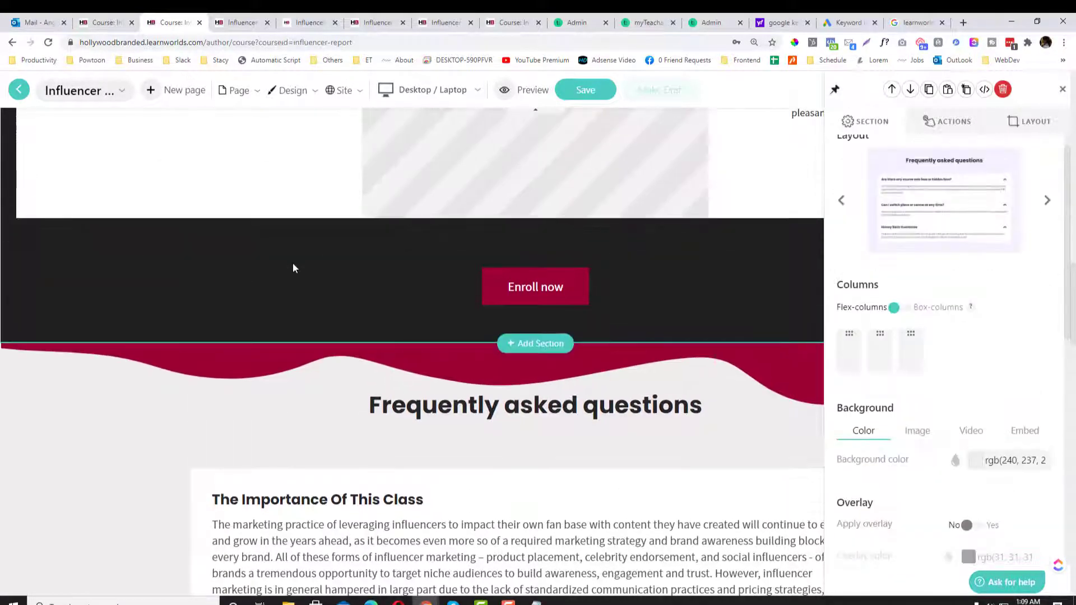
pyautogui.scroll(-3, 960, 351)
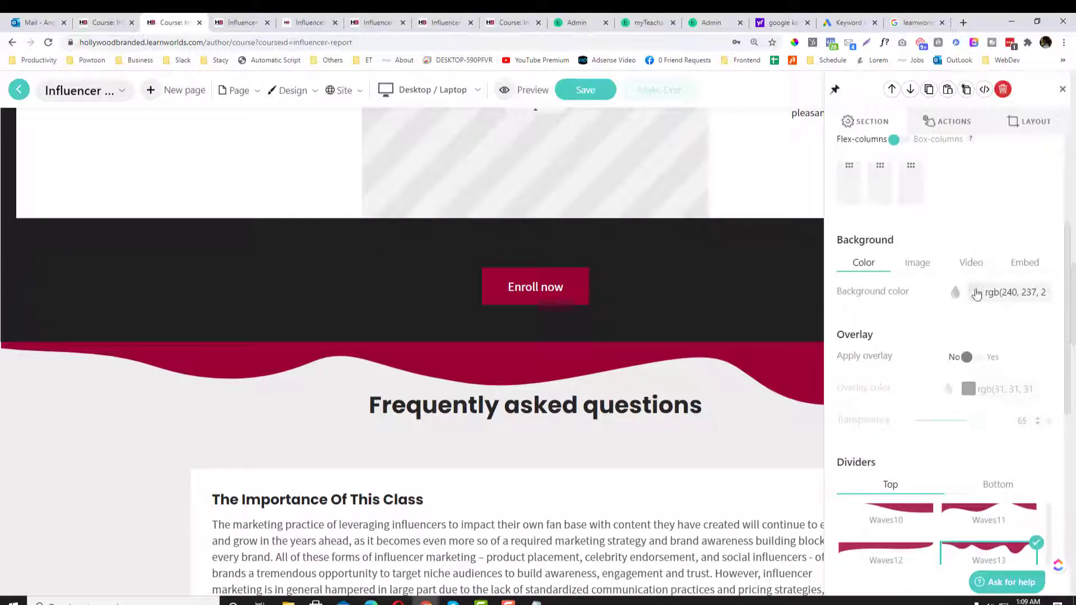
pyautogui.click(980, 293)
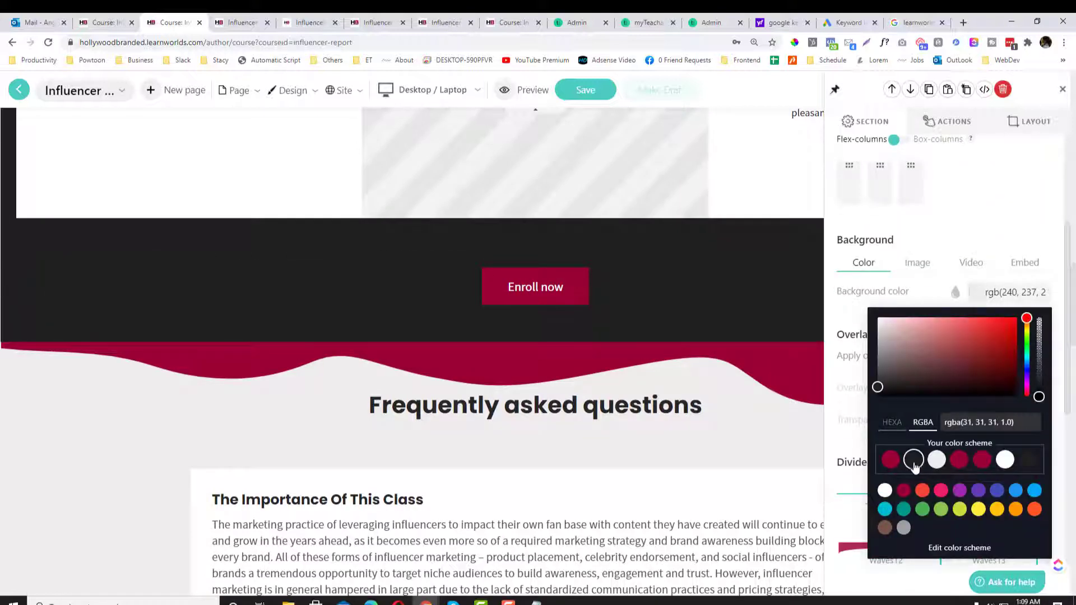
pyautogui.click(913, 460)
pyautogui.click(1005, 460)
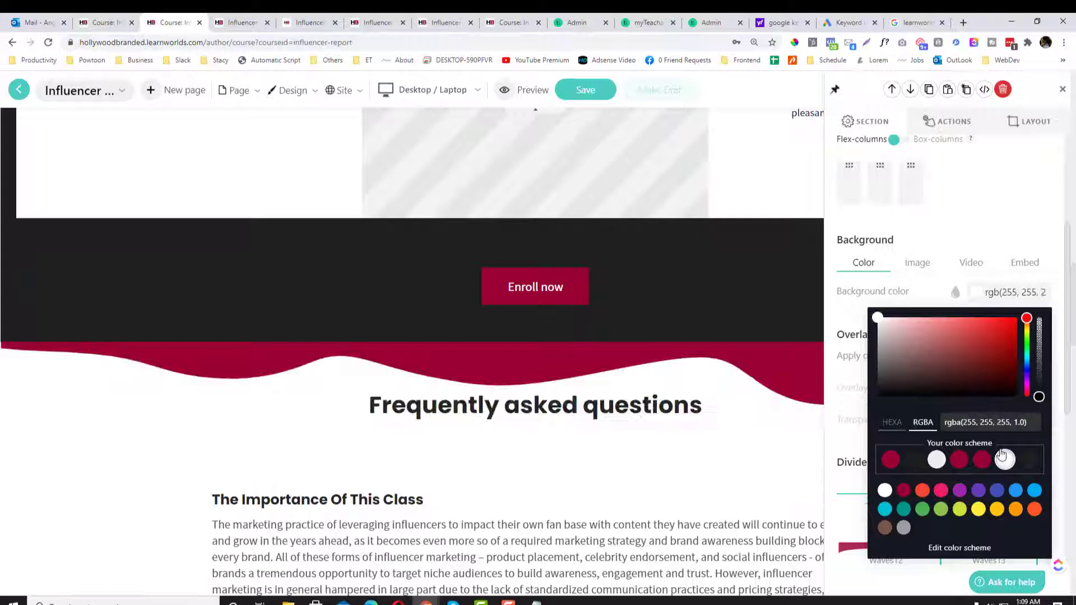
pyautogui.click(954, 248)
# Set the FAQ top divider's fill color to rgb(31, 31, 31), matching the dark section above.
pyautogui.scroll(-5, 942, 336)
pyautogui.click(973, 482)
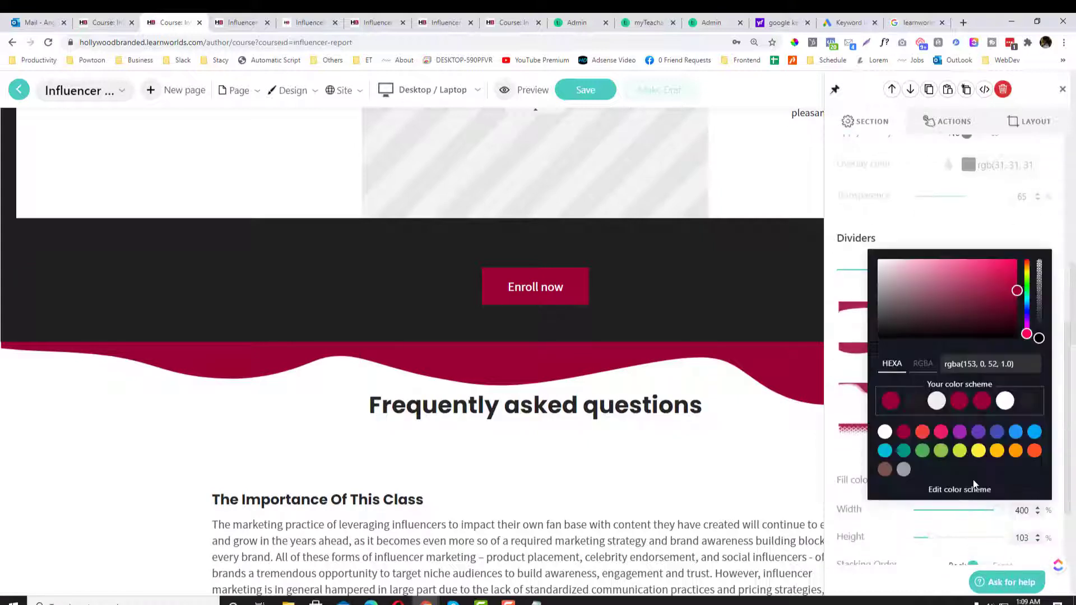
pyautogui.click(912, 400)
pyautogui.scroll(-5, 784, 352)
pyautogui.scroll(4, 785, 348)
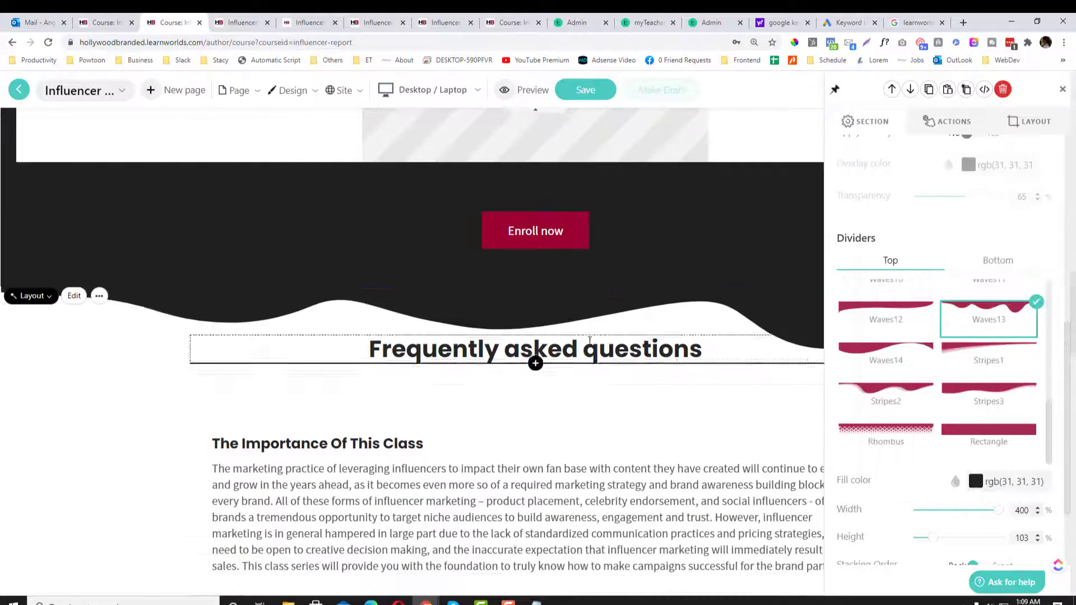
# Increase the top padding of the "Frequently asked questions" heading to move it below the divider, and close its settings.
pyautogui.click(533, 359)
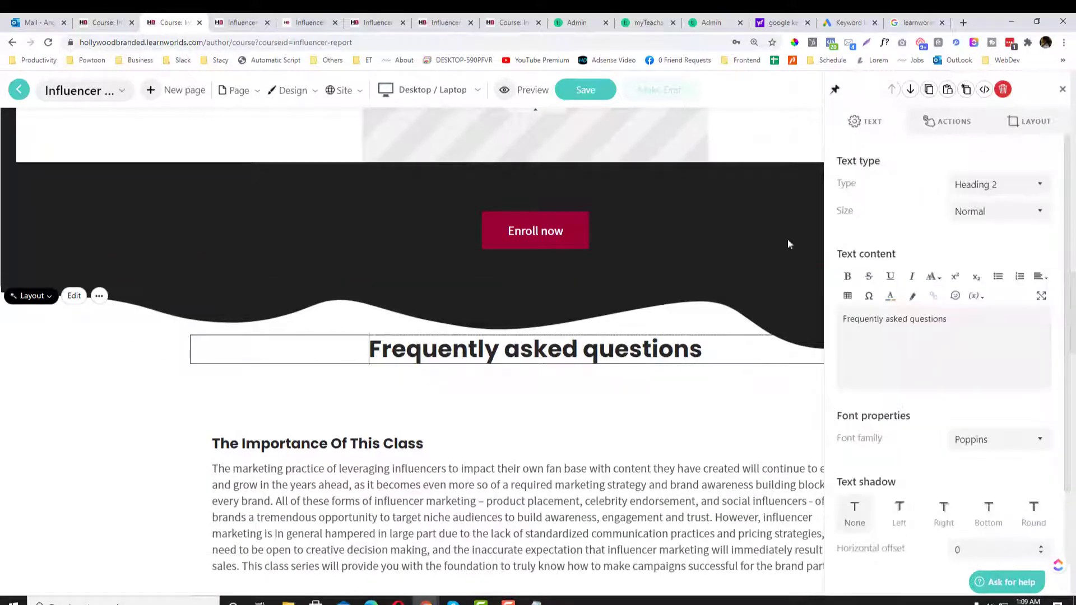
pyautogui.click(1026, 128)
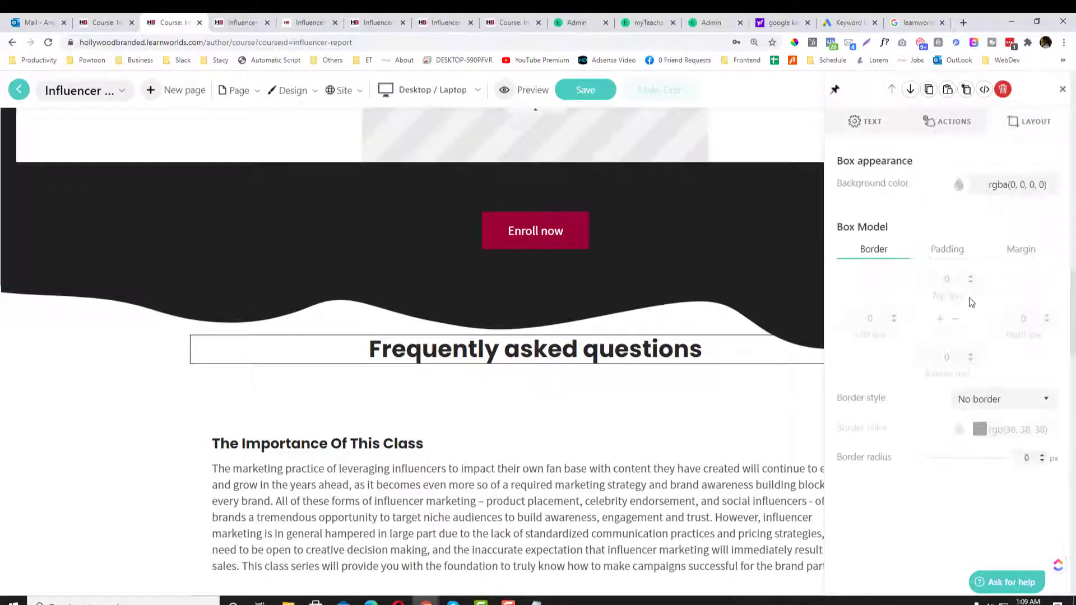
pyautogui.click(947, 250)
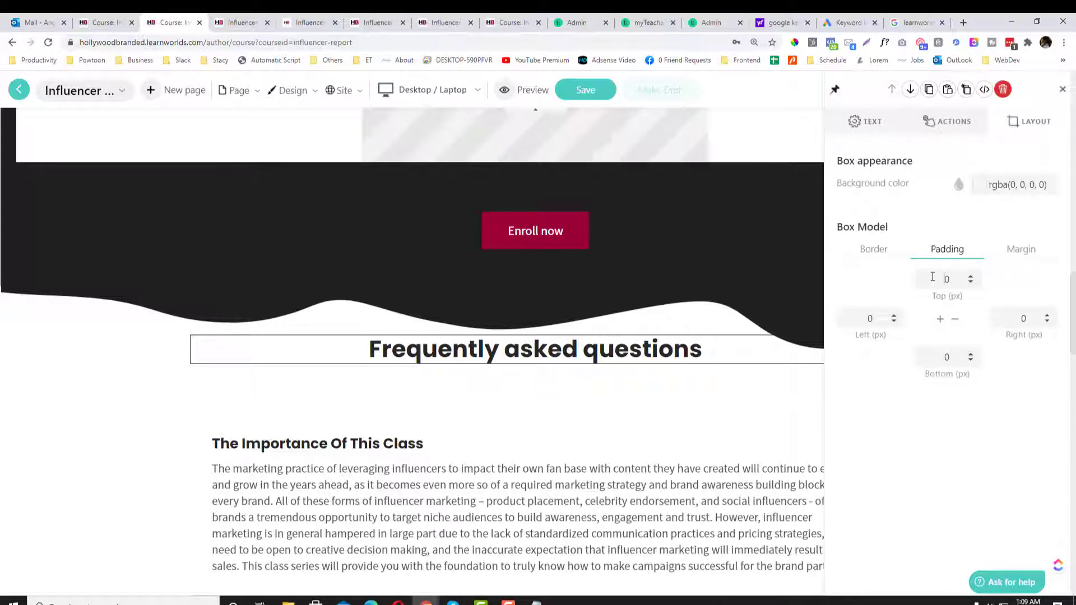
pyautogui.click(1058, 91)
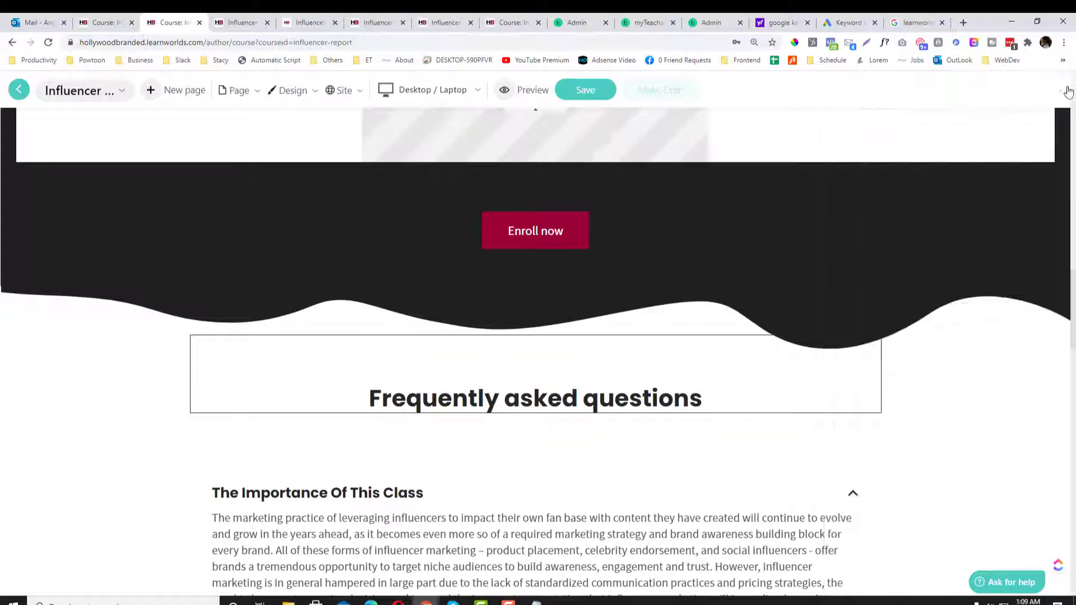
# Review the page down to the "Choose your plan" section and back up to the hero section.
pyautogui.scroll(-10, 845, 306)
pyautogui.scroll(-8, 845, 322)
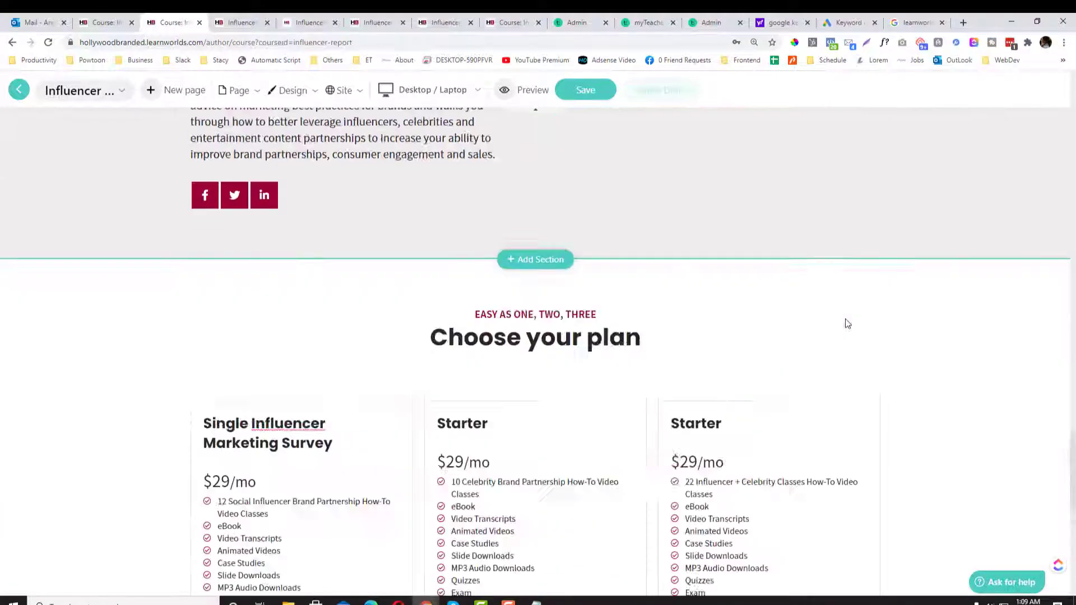
pyautogui.scroll(6, 846, 322)
pyautogui.scroll(20, 846, 322)
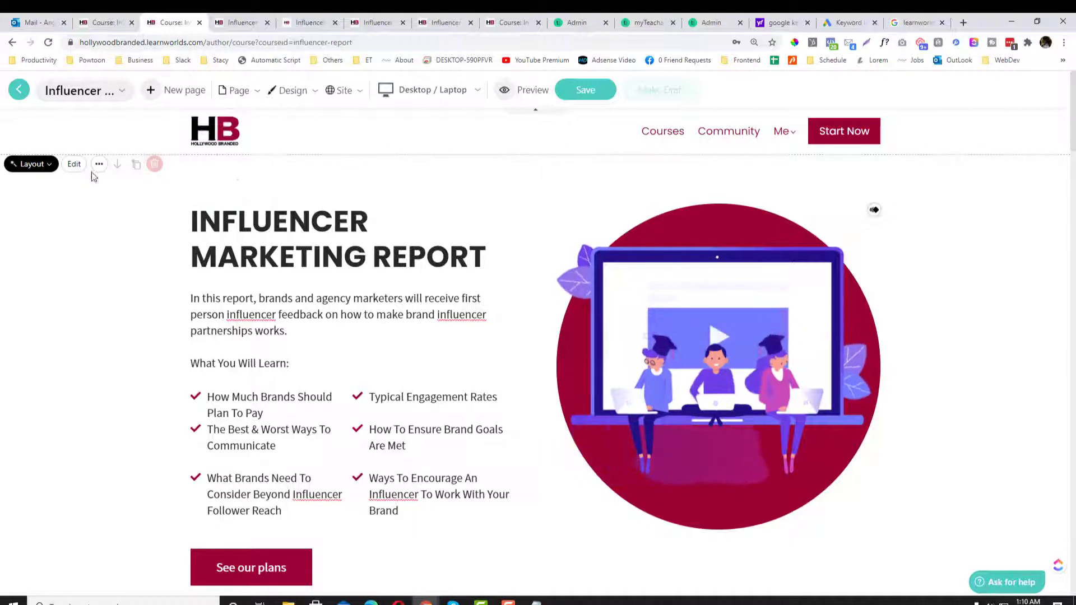
pyautogui.moveTo(98, 167)
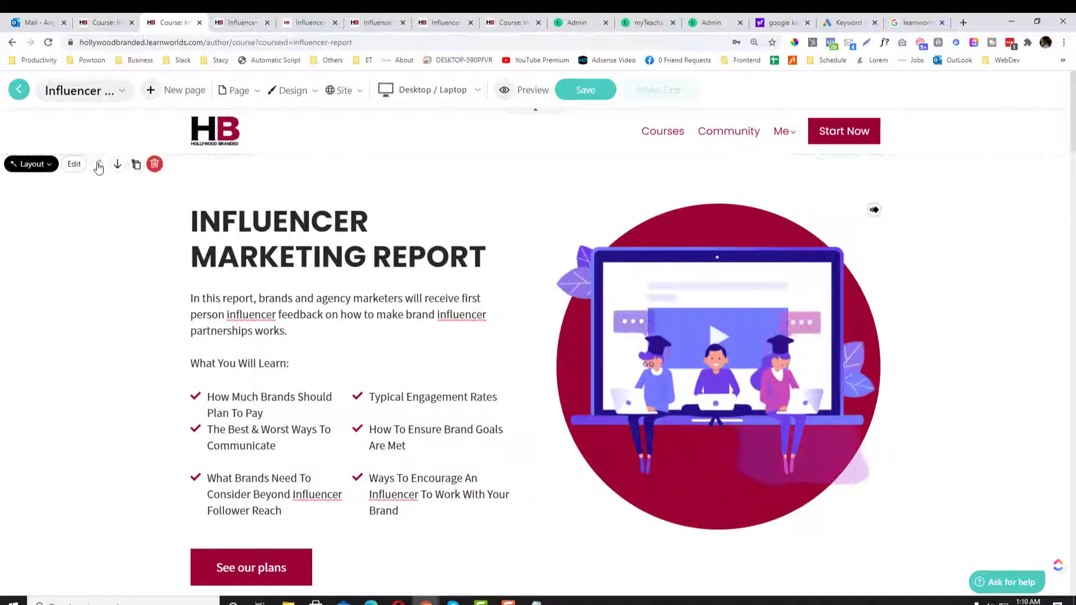
# Duplicate the "Influencer Marketing Report" hero section twice, deleting the copy each time.
pyautogui.click(135, 165)
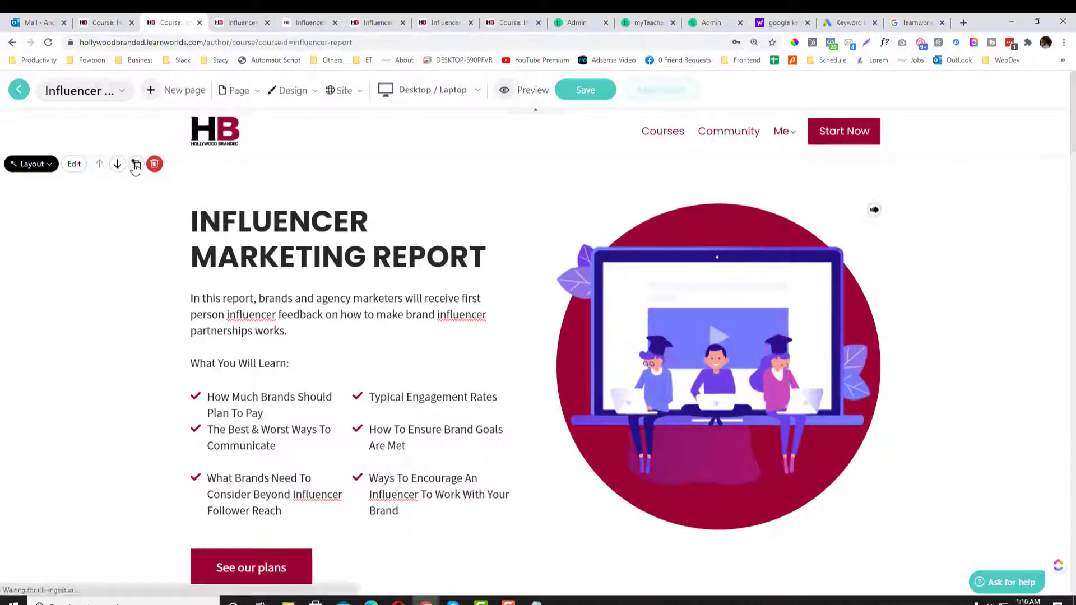
pyautogui.moveTo(164, 301)
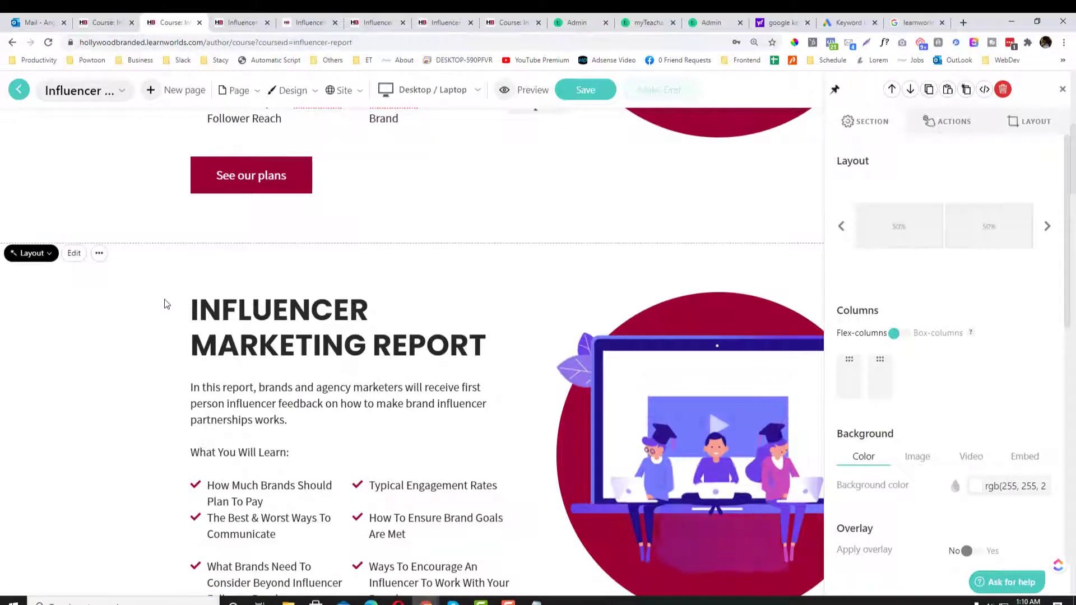
pyautogui.click(153, 253)
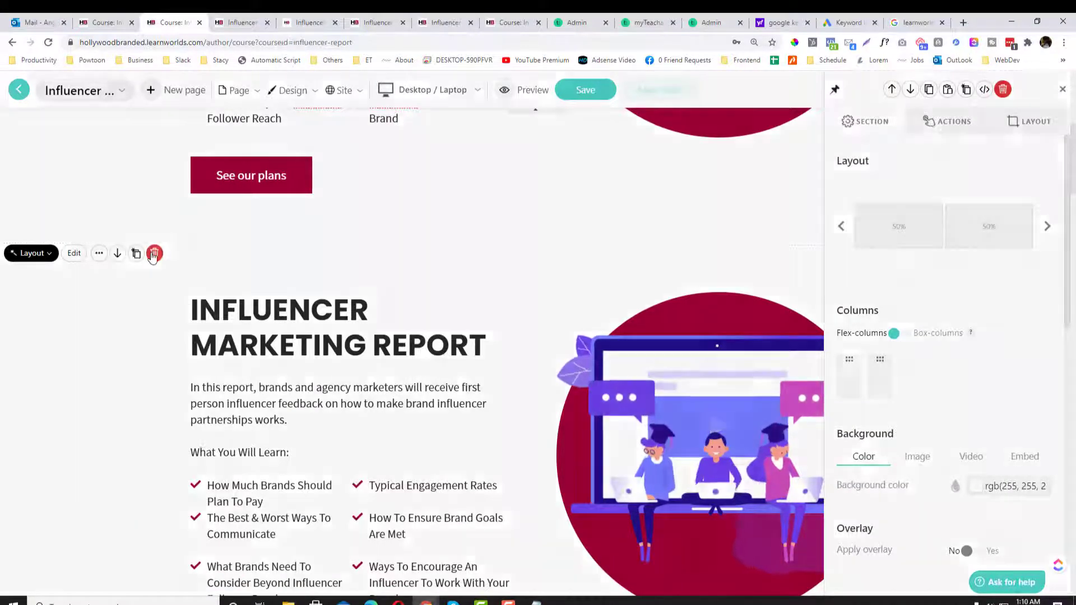
pyautogui.press('Return')
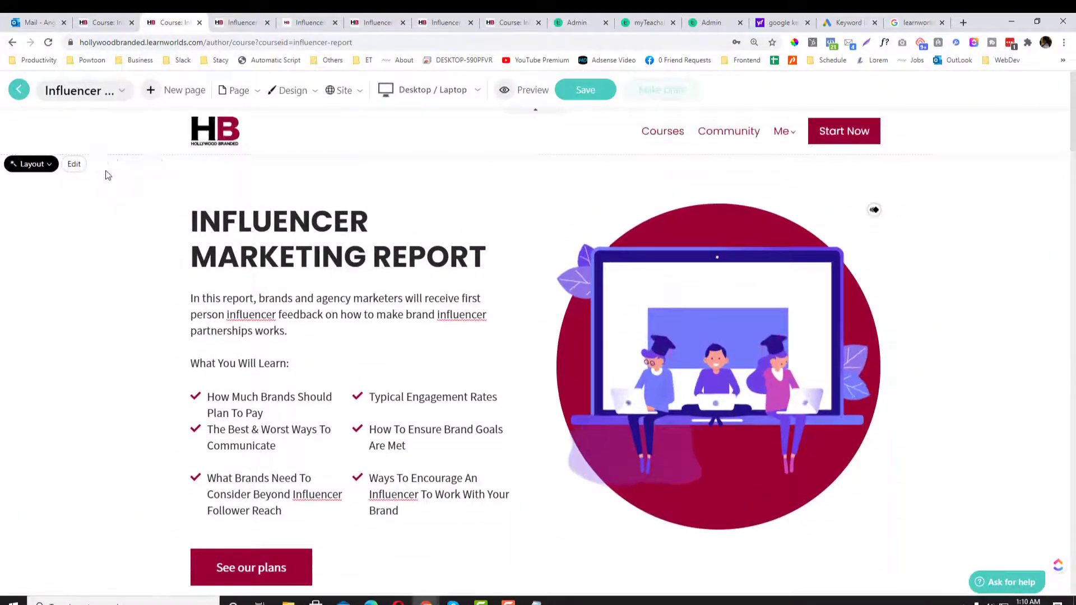
pyautogui.moveTo(135, 164)
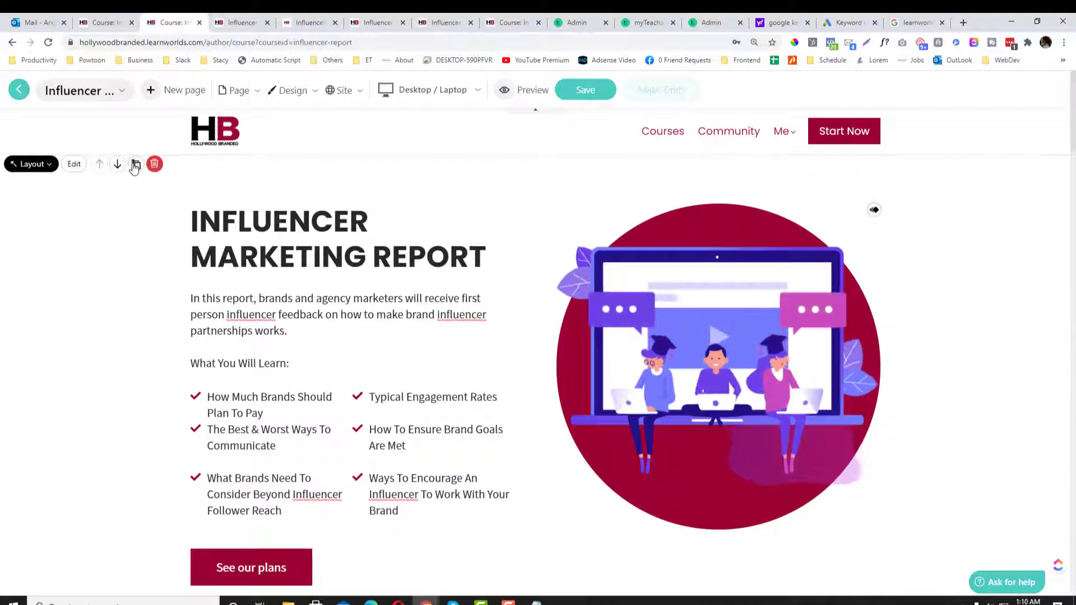
pyautogui.click(126, 177)
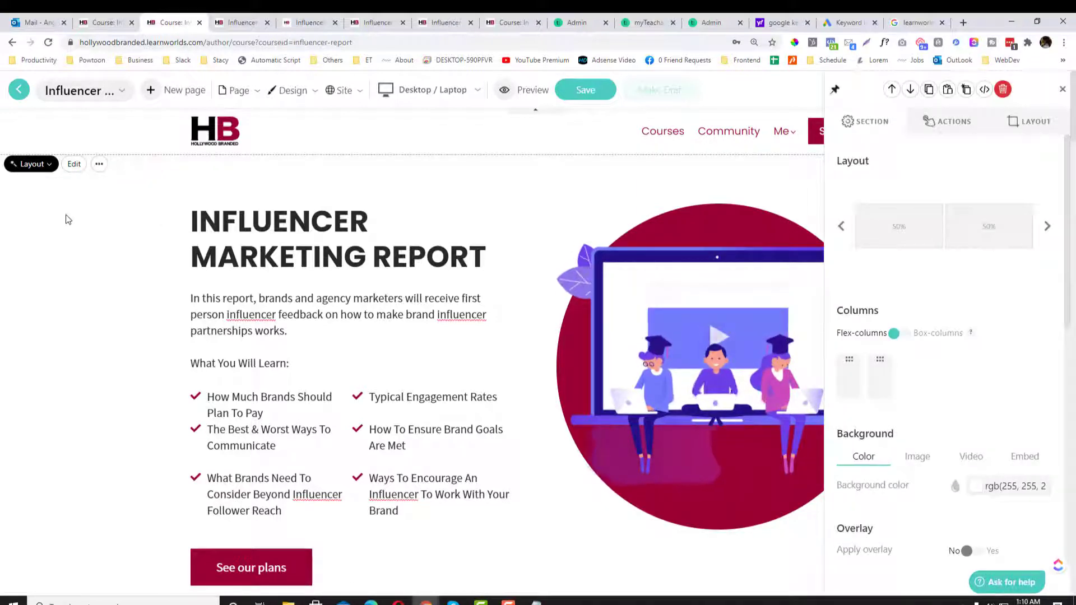
pyautogui.scroll(-3, 113, 243)
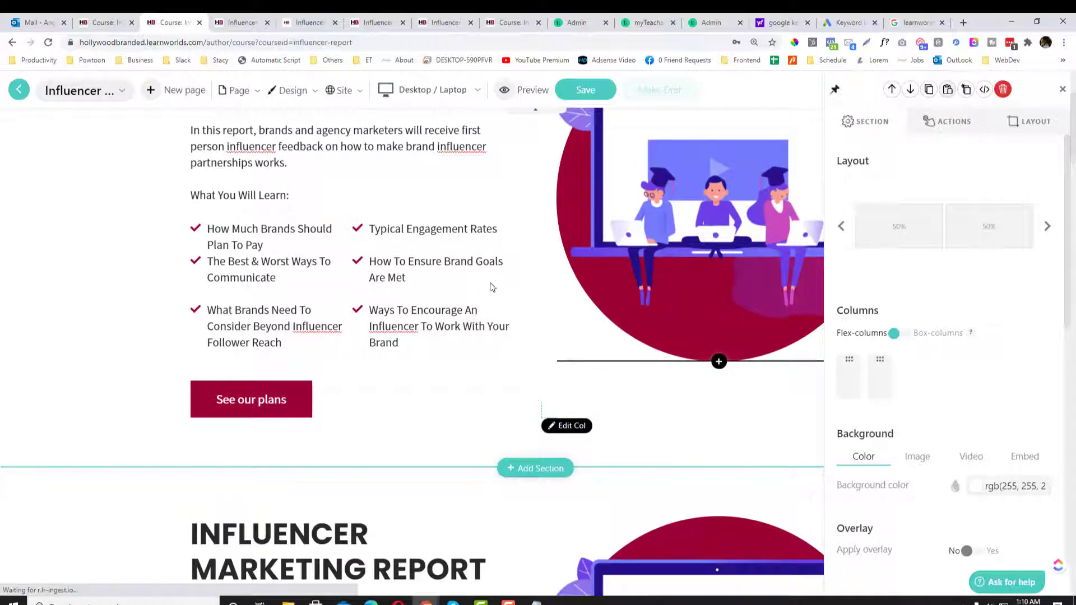
pyautogui.scroll(8, 370, 332)
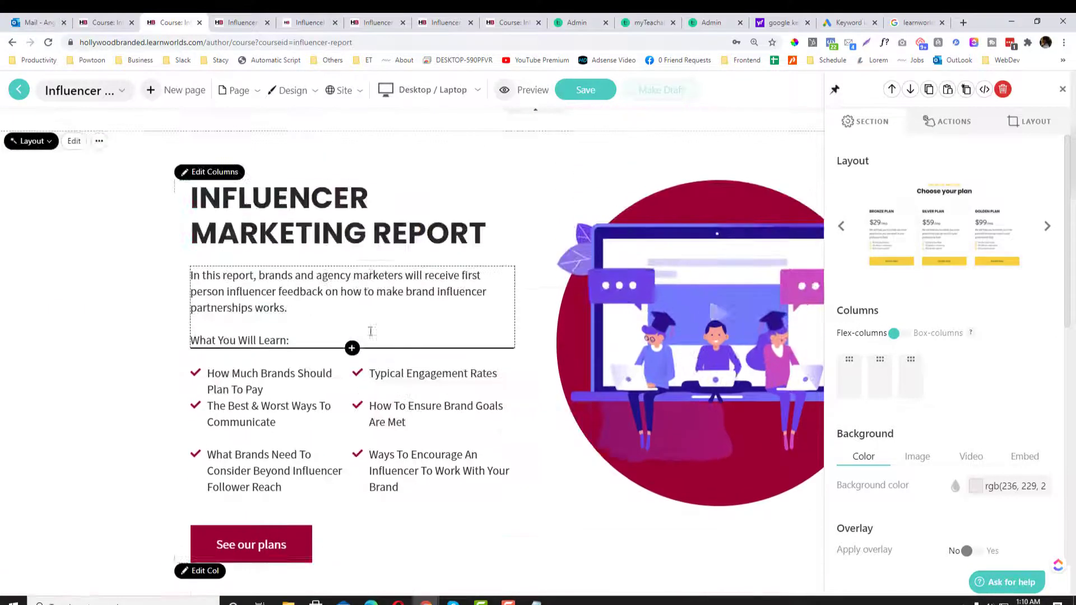
pyautogui.moveTo(115, 257)
pyautogui.click(156, 253)
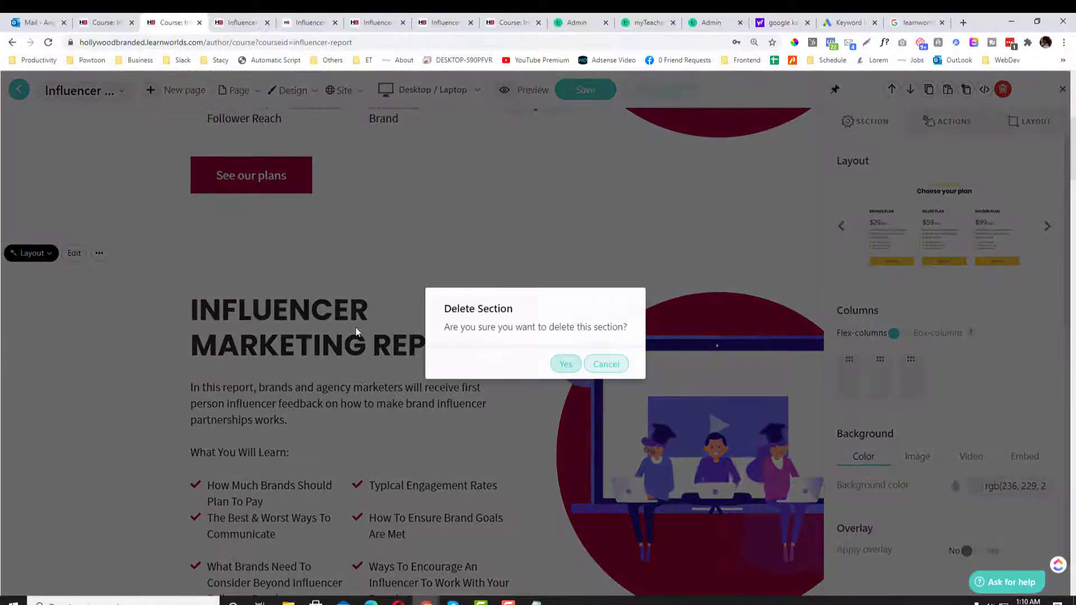
pyautogui.click(566, 364)
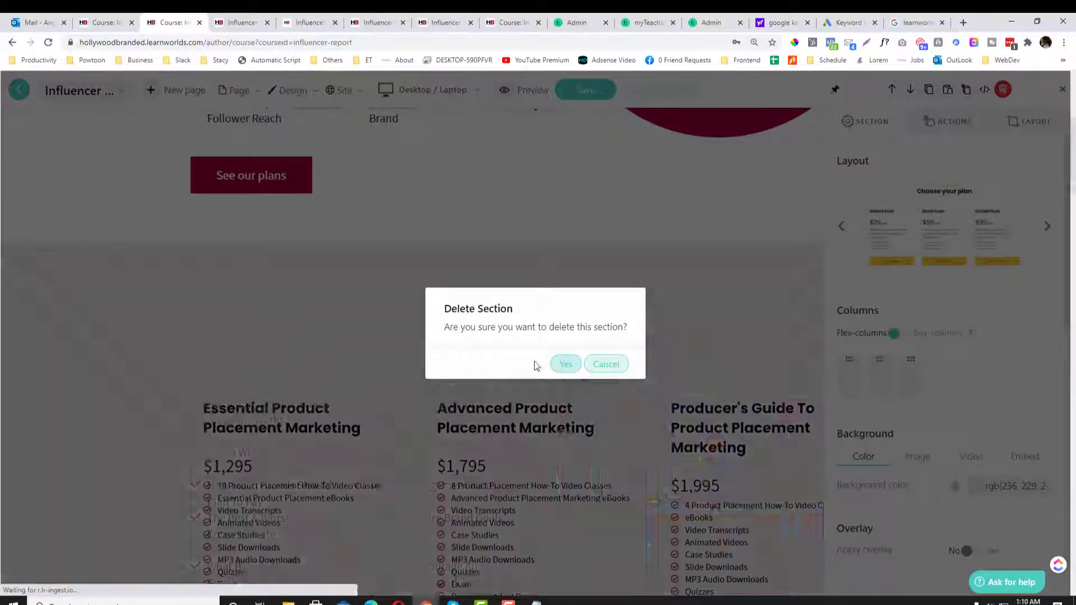
# Review the page down to the fashion and make-up placeholder grid and back up to the hero section's checklist.
pyautogui.scroll(-10, 538, 347)
pyautogui.scroll(-5, 541, 341)
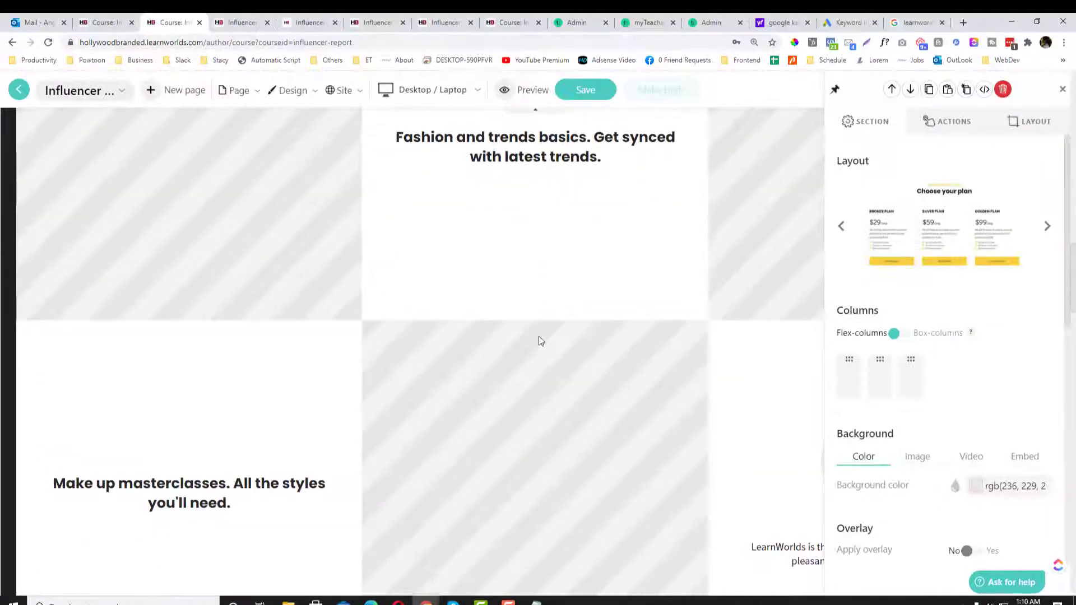
pyautogui.scroll(10, 541, 341)
pyautogui.scroll(5, 539, 341)
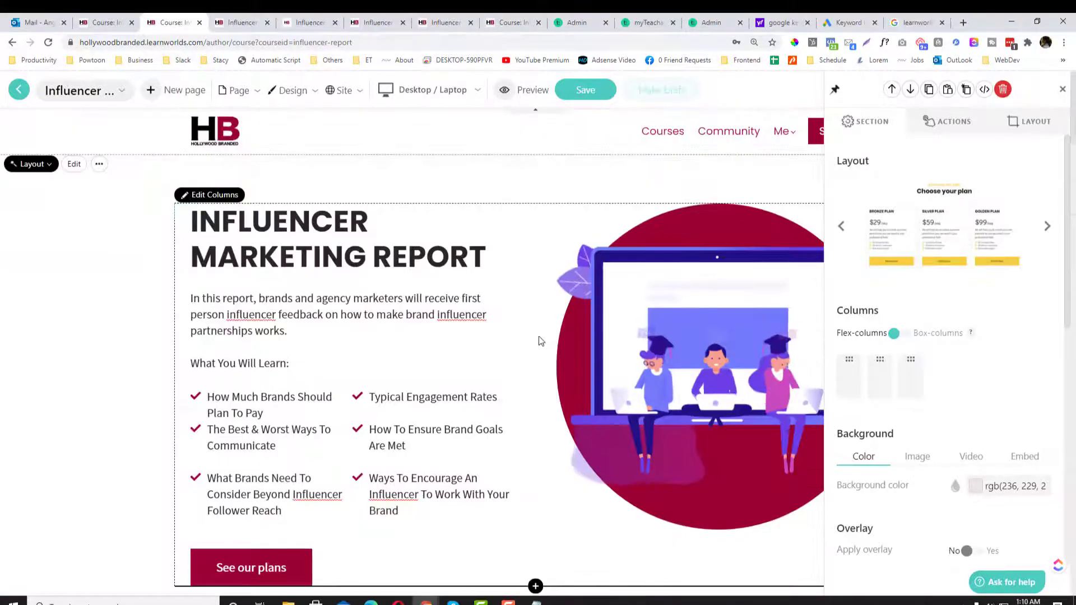
pyautogui.scroll(-3, 358, 358)
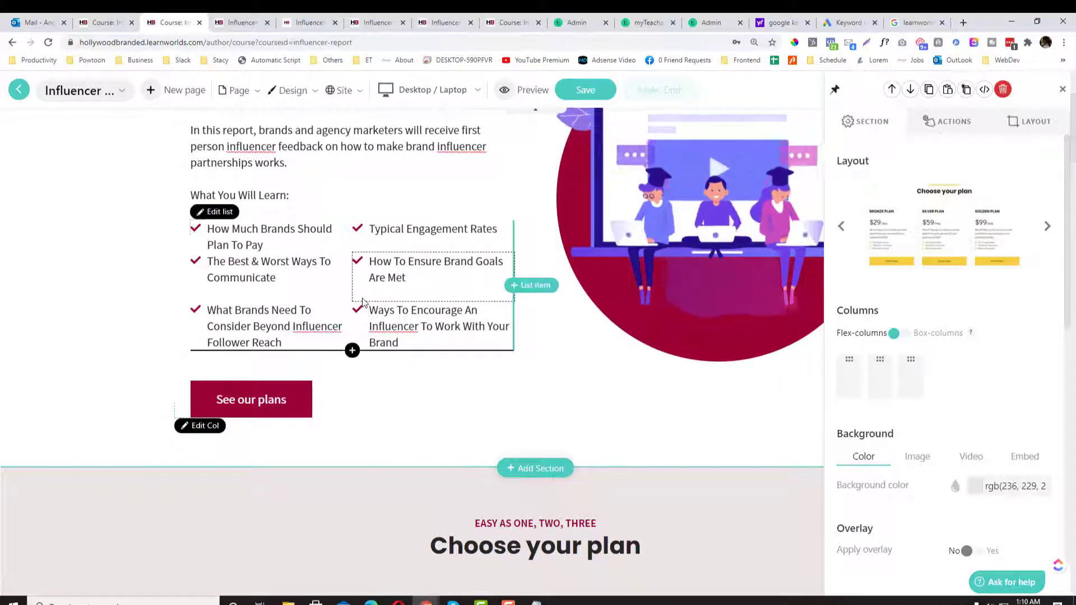
pyautogui.scroll(3, 363, 347)
pyautogui.scroll(-4, 359, 291)
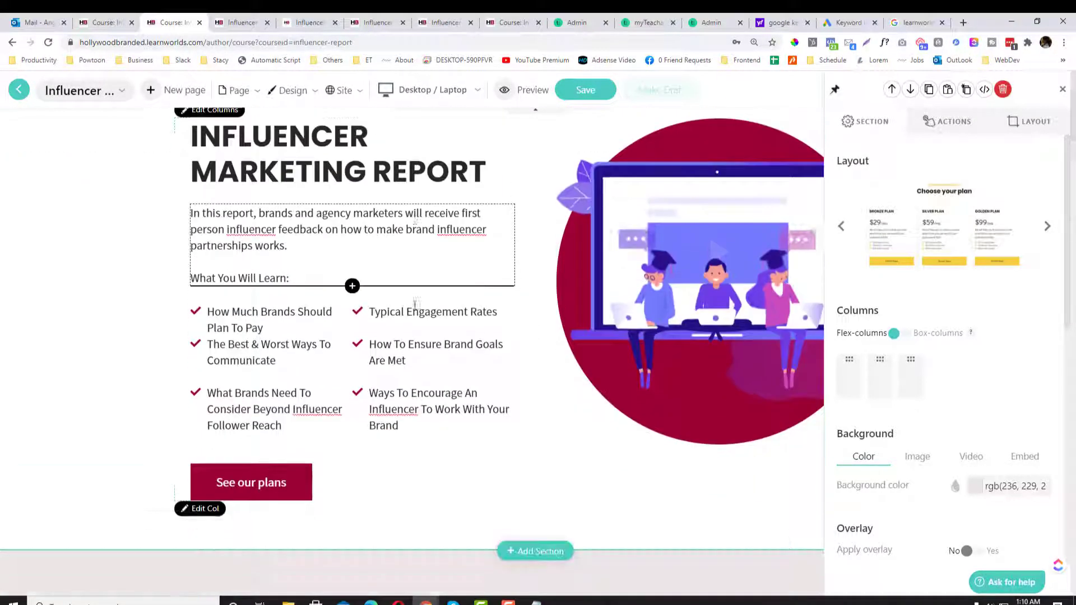
# Add a Huge text widget between the hero's checklist and the "See our plans" button, and delete it again.
pyautogui.click(348, 351)
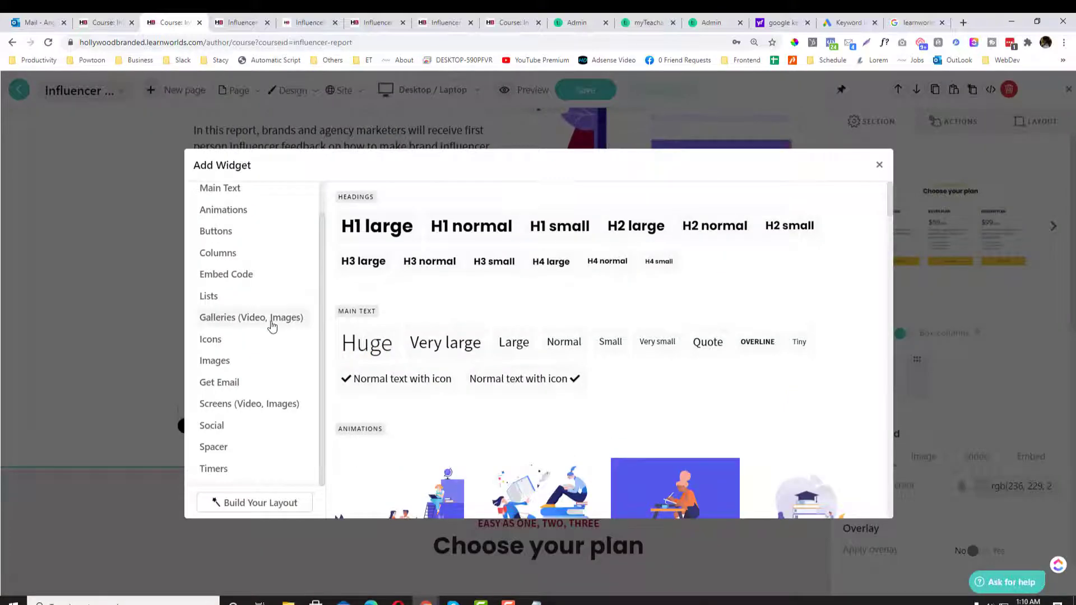
pyautogui.click(880, 166)
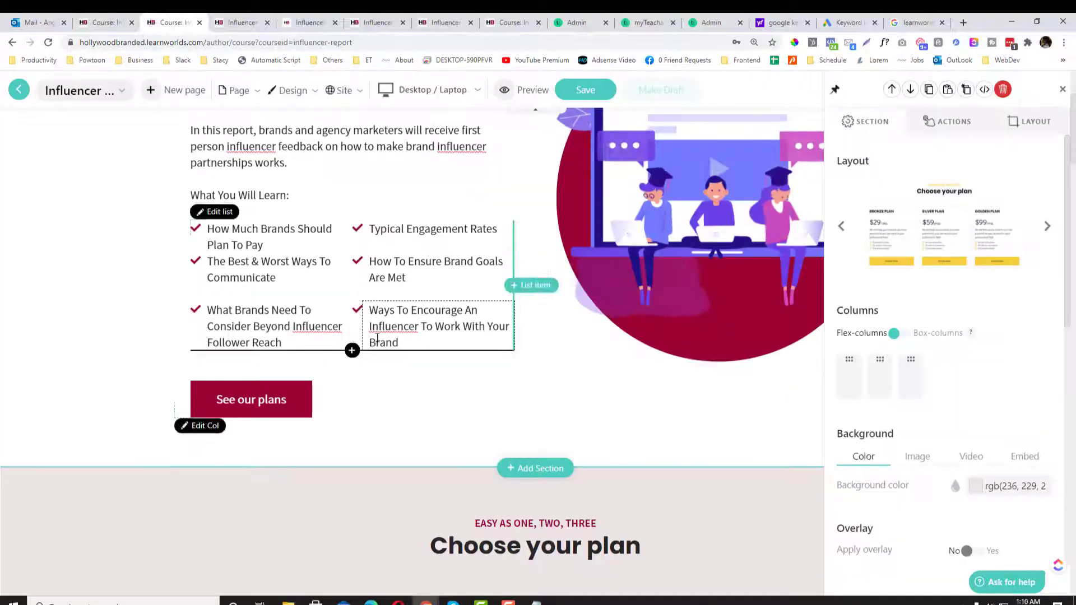
pyautogui.click(352, 351)
pyautogui.click(364, 342)
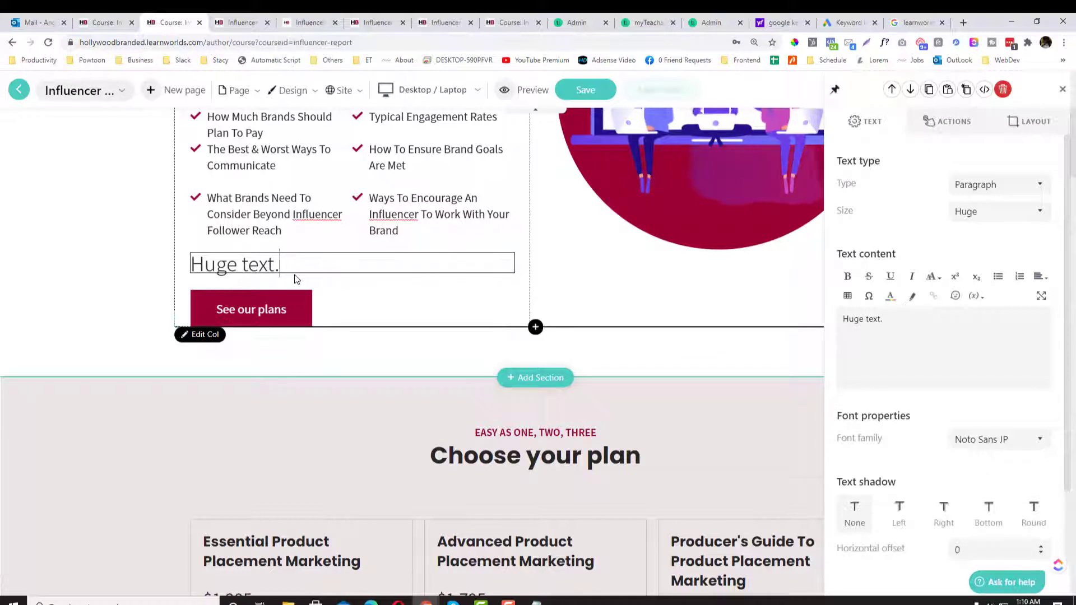
pyautogui.scroll(1, 294, 277)
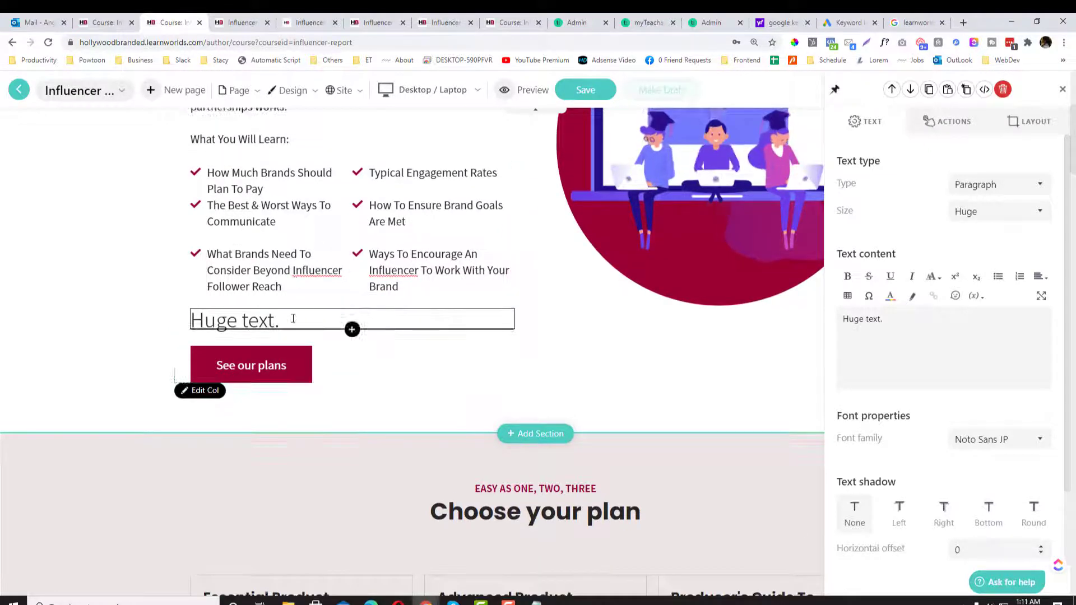
pyautogui.click(151, 286)
pyautogui.click(210, 317)
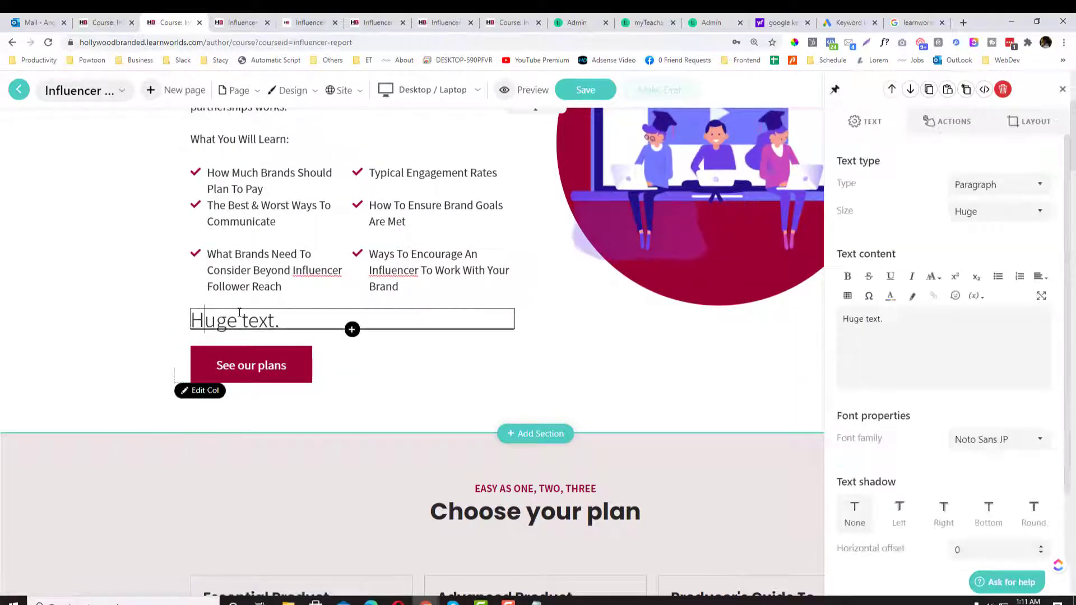
pyautogui.click(1002, 90)
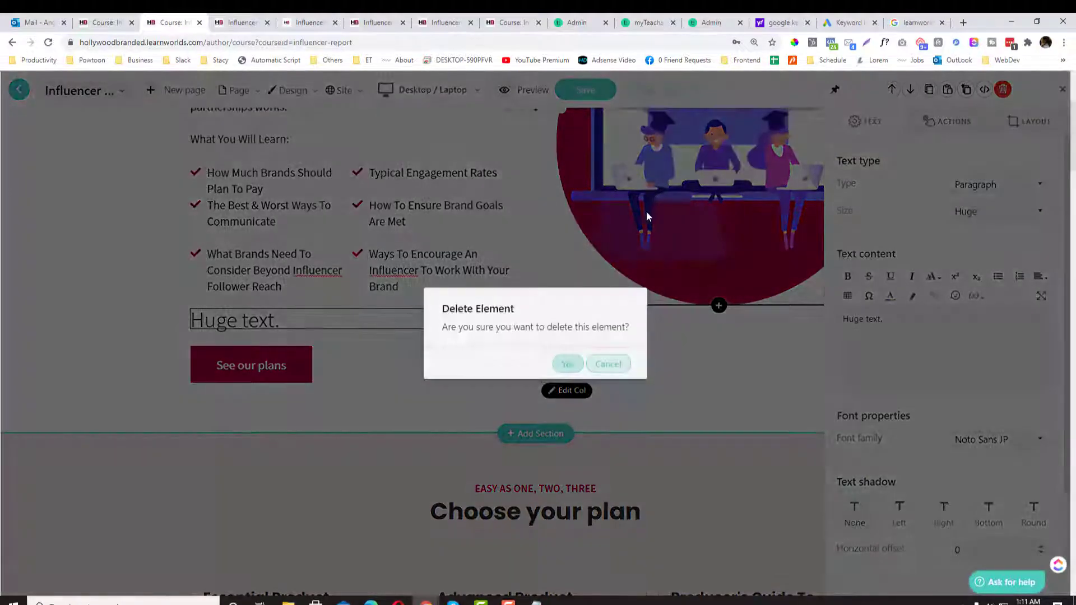
pyautogui.click(566, 363)
# Open the HTML of the "Ways To Encourage An Influencer To Work With Your Brand" list item and examine its full line of code.
pyautogui.click(412, 264)
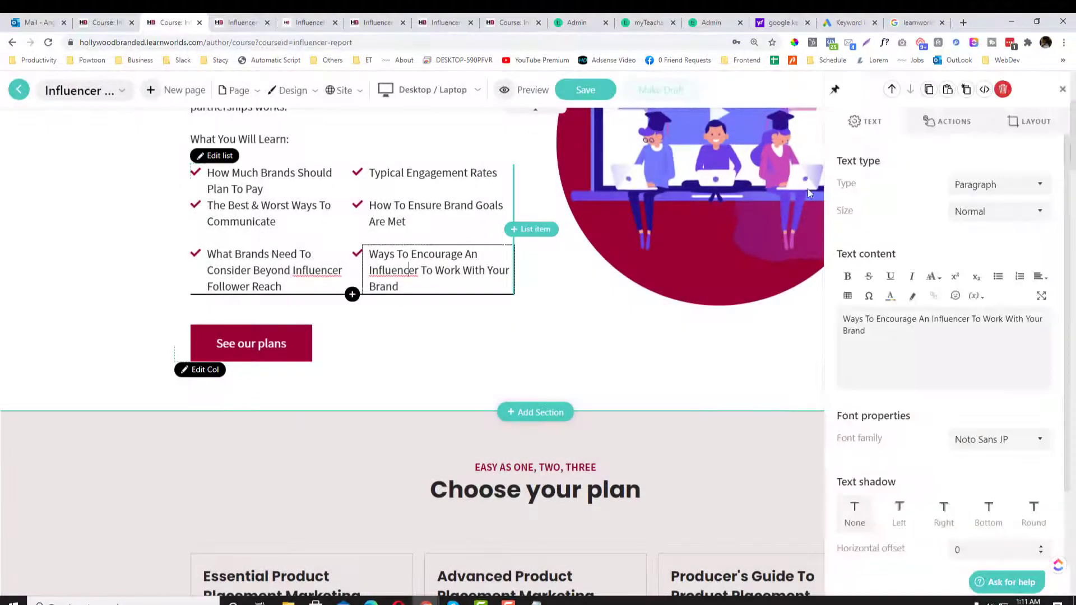
pyautogui.click(970, 96)
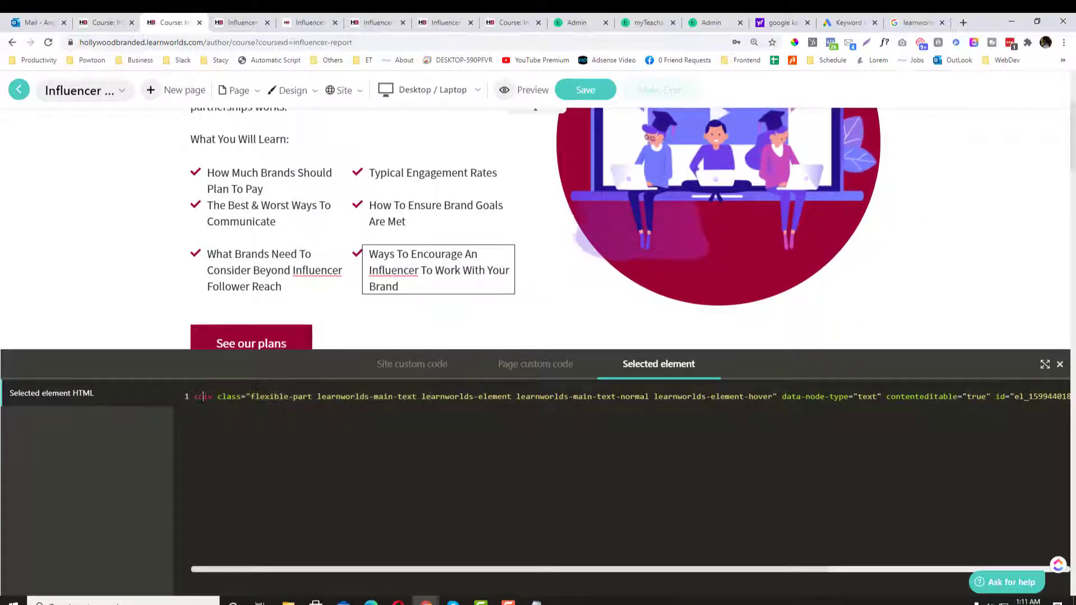
pyautogui.press('Escape')
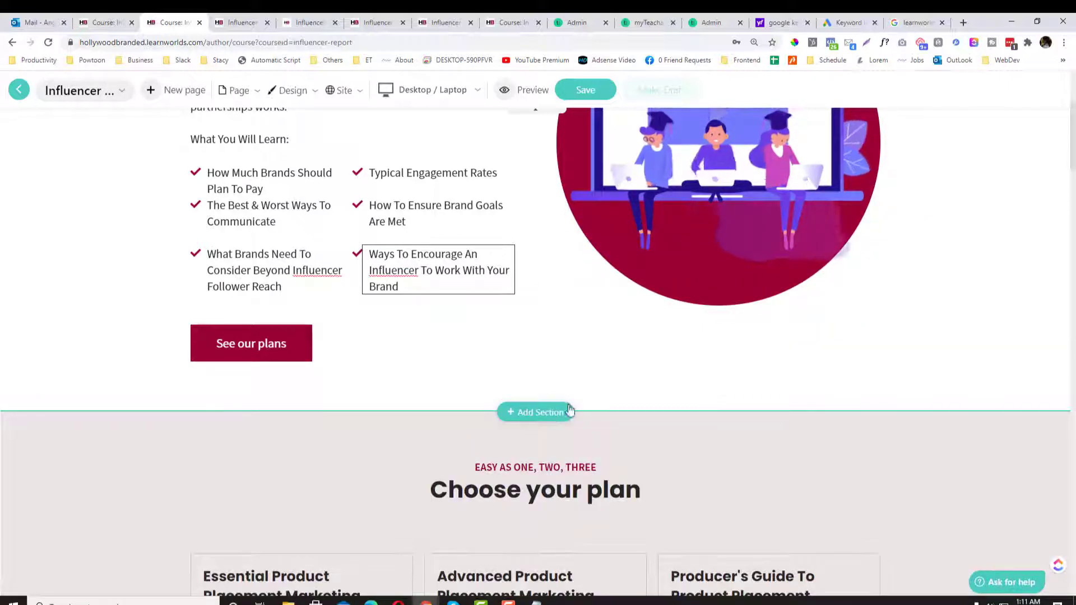
pyautogui.click(423, 272)
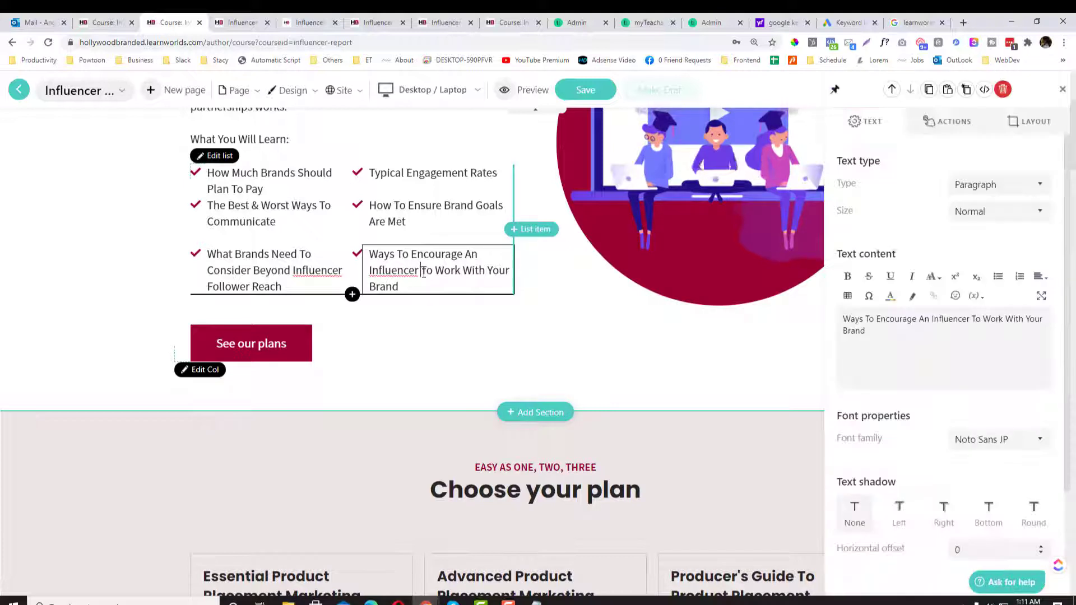
pyautogui.click(984, 90)
pyautogui.click(532, 376)
pyautogui.click(658, 378)
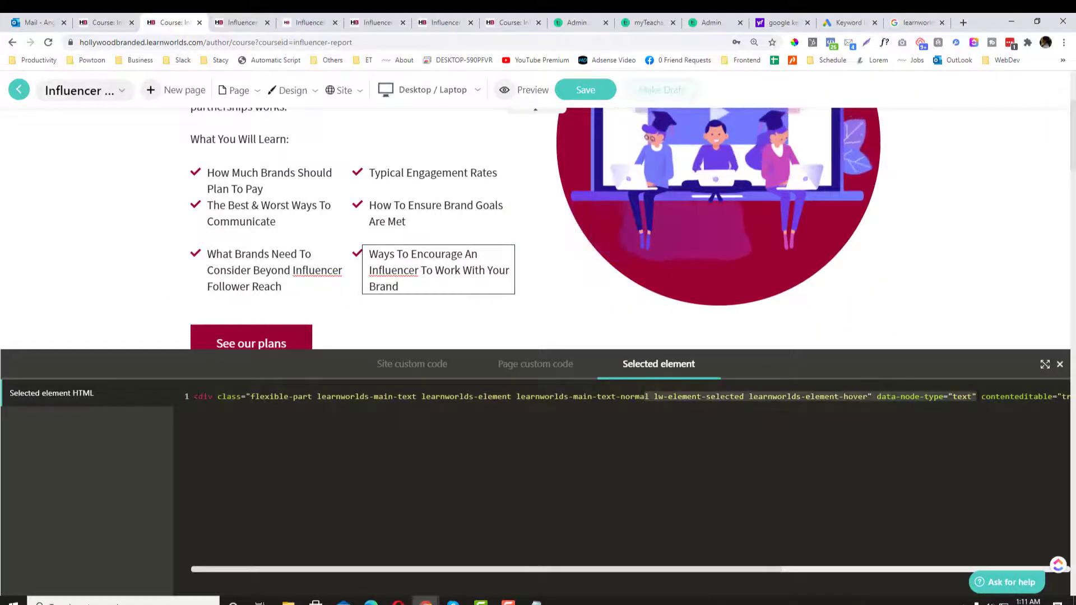
pyautogui.click(545, 404)
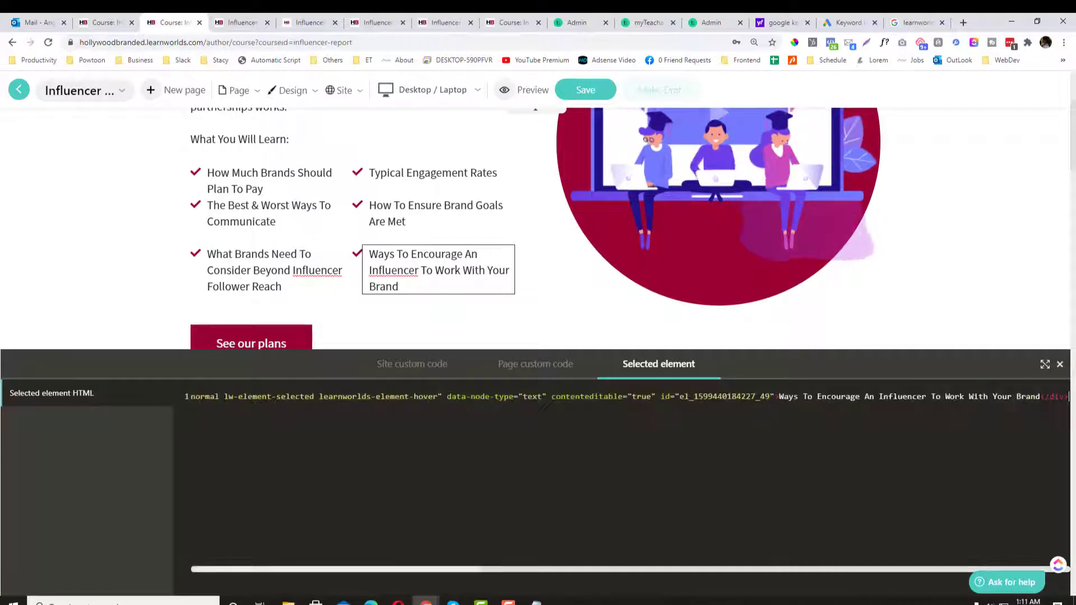
pyautogui.click(429, 396)
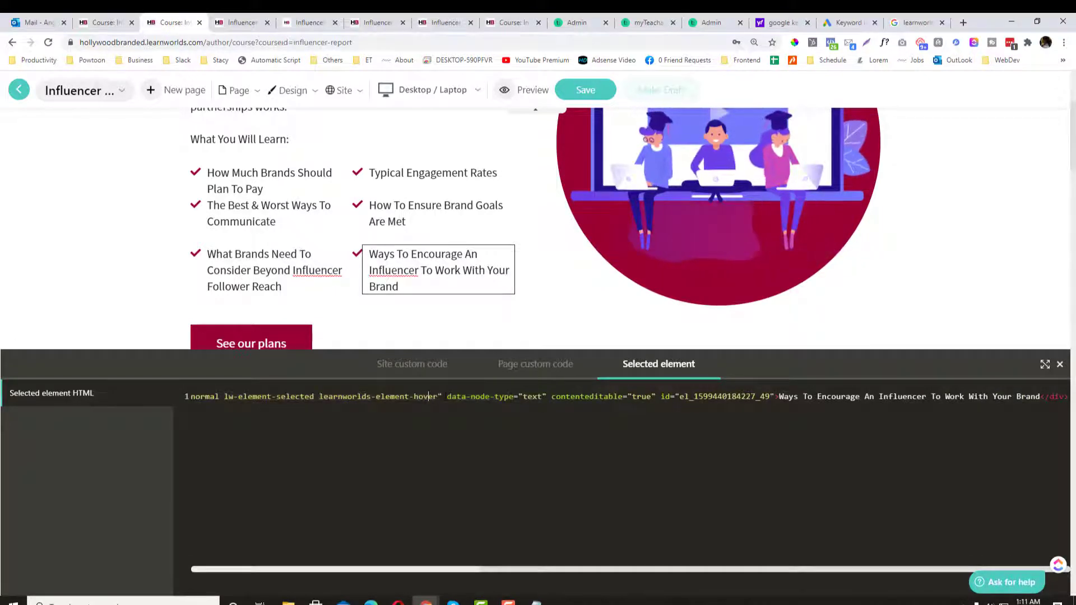
pyautogui.press('Home')
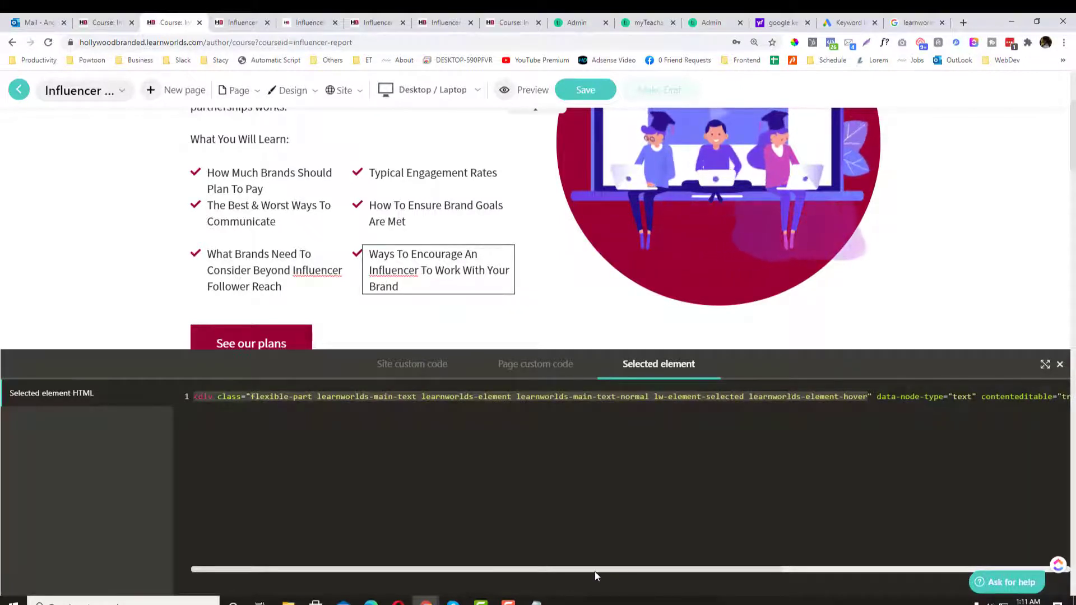
pyautogui.moveTo(596, 574); pyautogui.dragTo(340, 561)
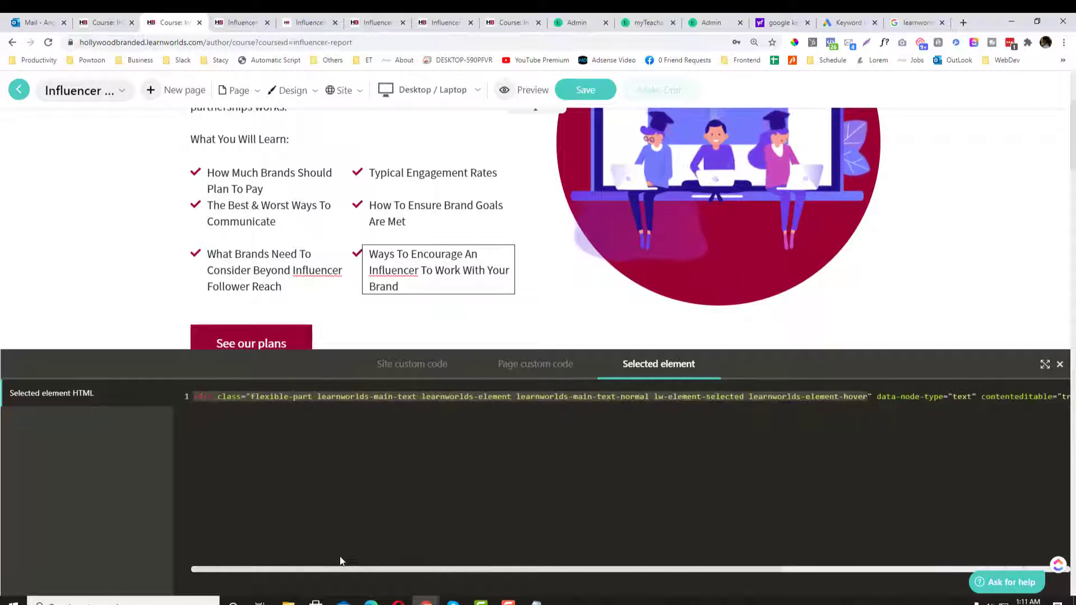
pyautogui.moveTo(508, 571); pyautogui.dragTo(641, 572)
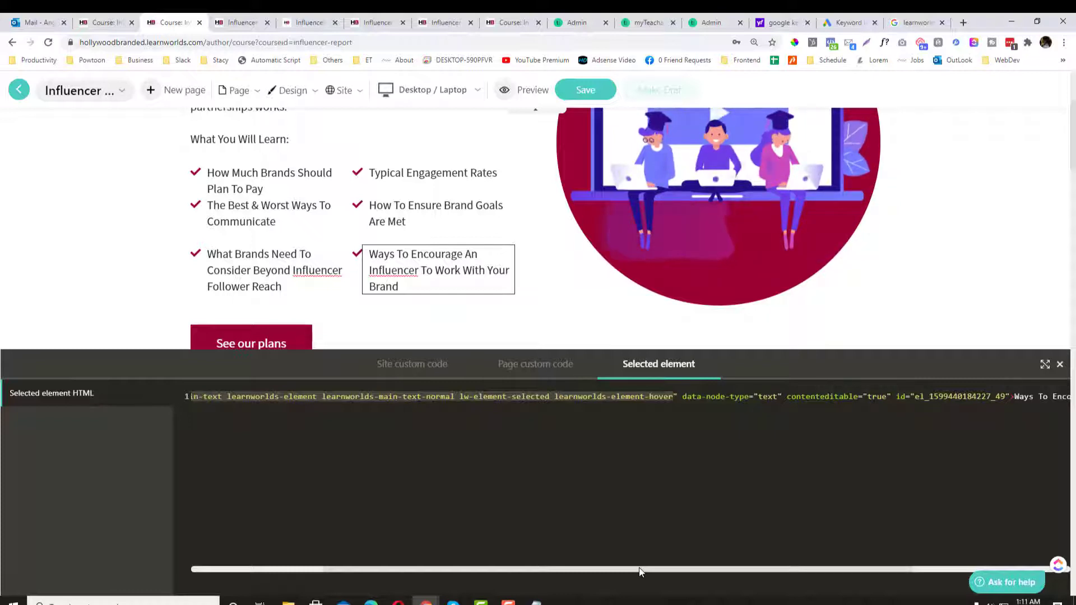
pyautogui.moveTo(618, 570); pyautogui.dragTo(875, 556)
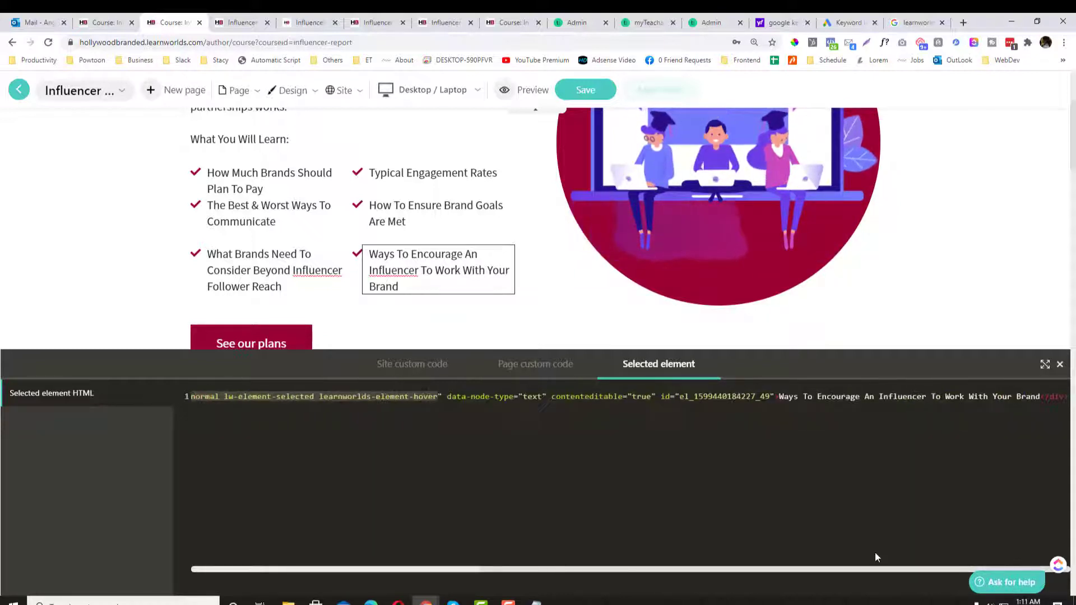
# Look at the page and site custom code areas, return to the selected element's HTML, and close the code editor.
pyautogui.click(568, 378)
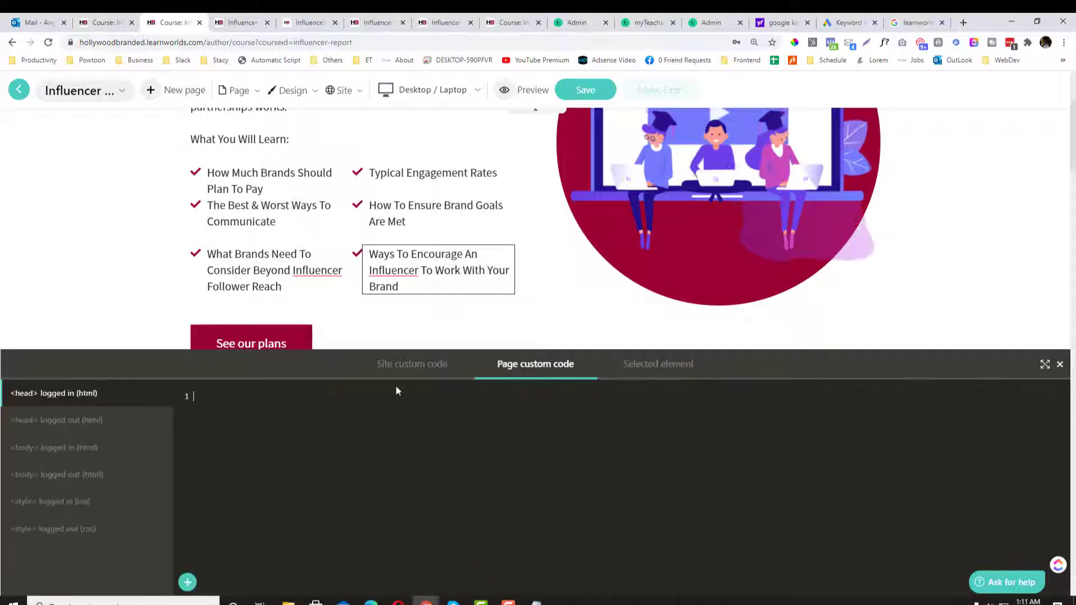
pyautogui.click(426, 379)
pyautogui.click(536, 378)
pyautogui.click(655, 378)
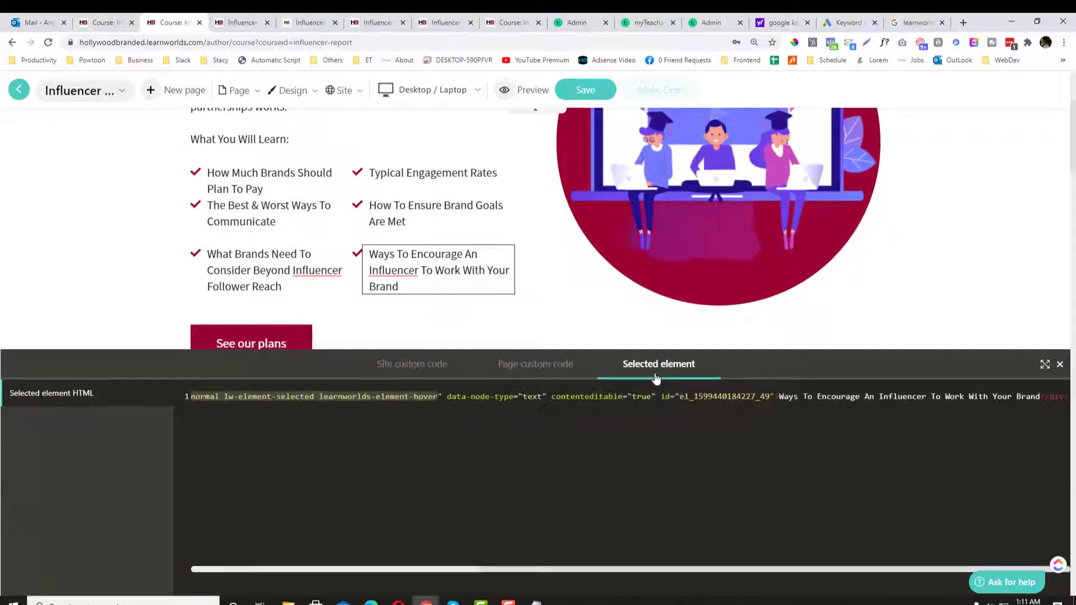
pyautogui.moveTo(480, 570); pyautogui.dragTo(252, 569)
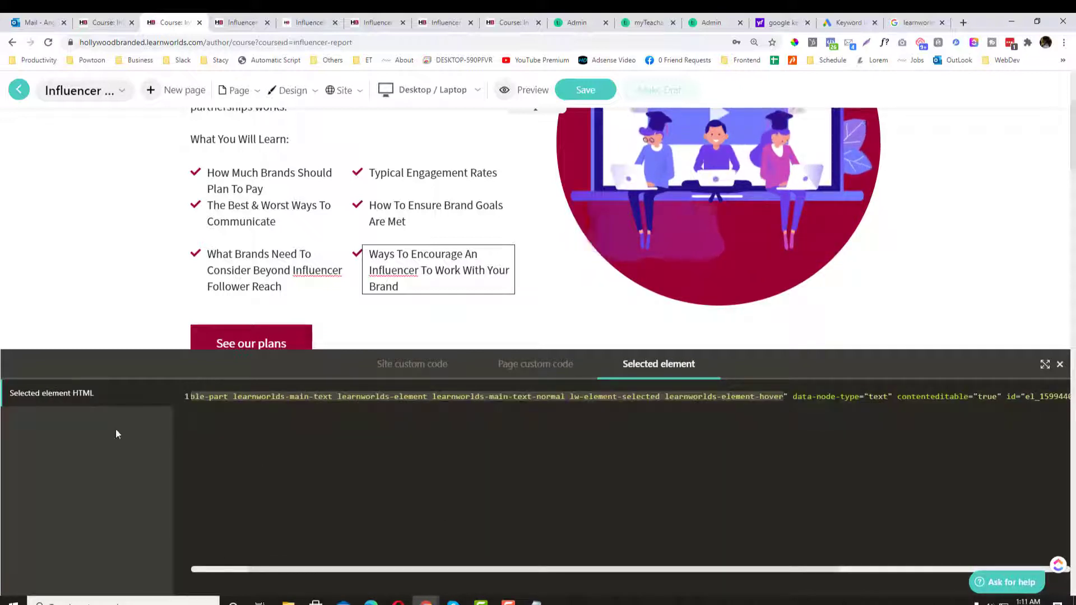
pyautogui.click(1060, 367)
pyautogui.scroll(-15, 526, 349)
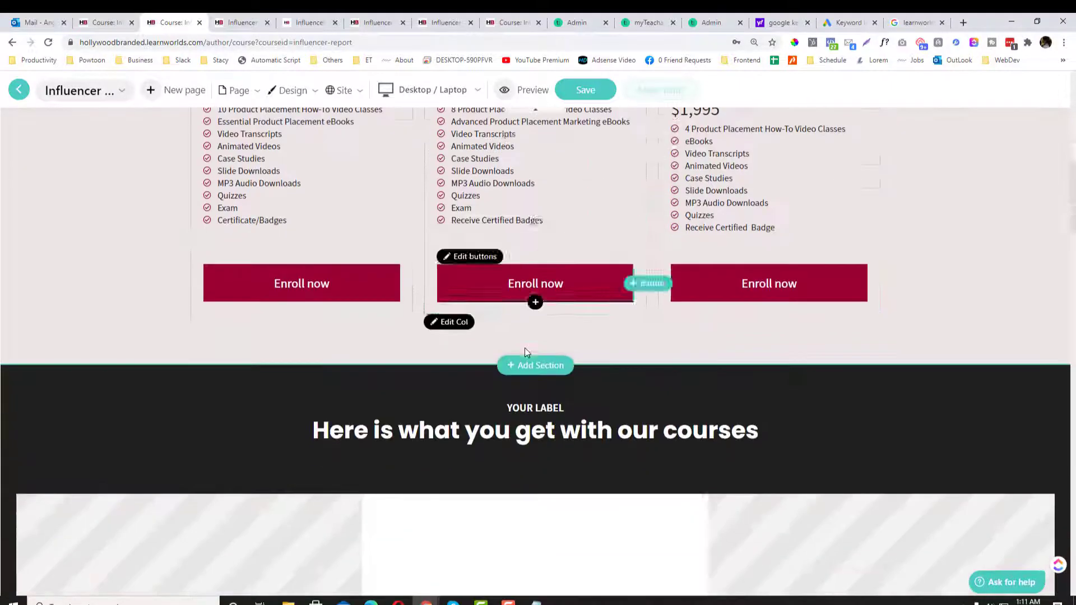
# Review the page down to the founder section, and look at the widgets available for adding below its social buttons.
pyautogui.scroll(12, 527, 352)
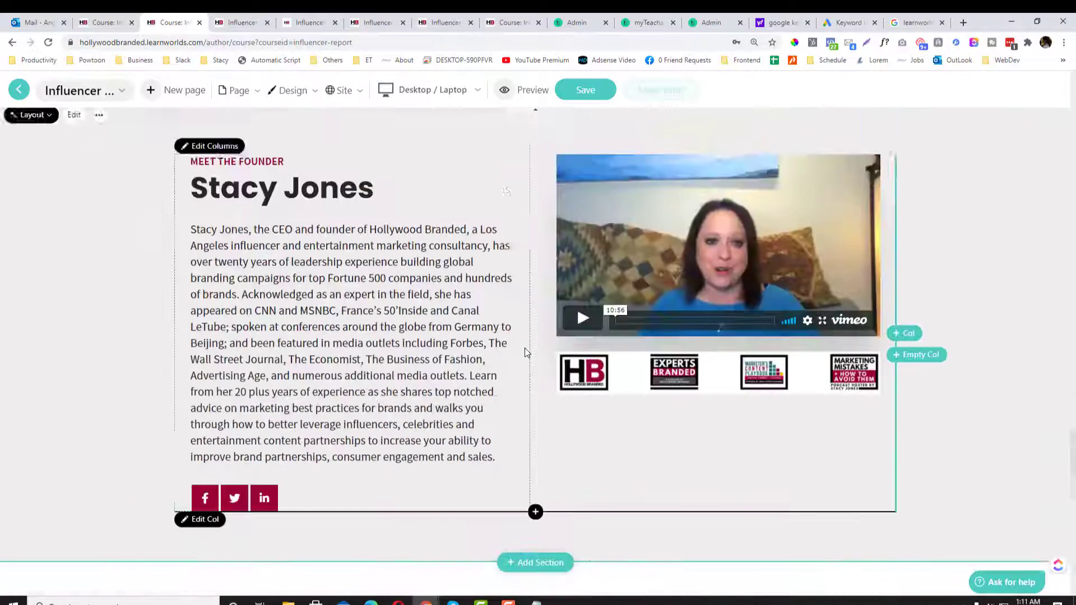
pyautogui.scroll(-6, 527, 352)
pyautogui.scroll(18, 526, 352)
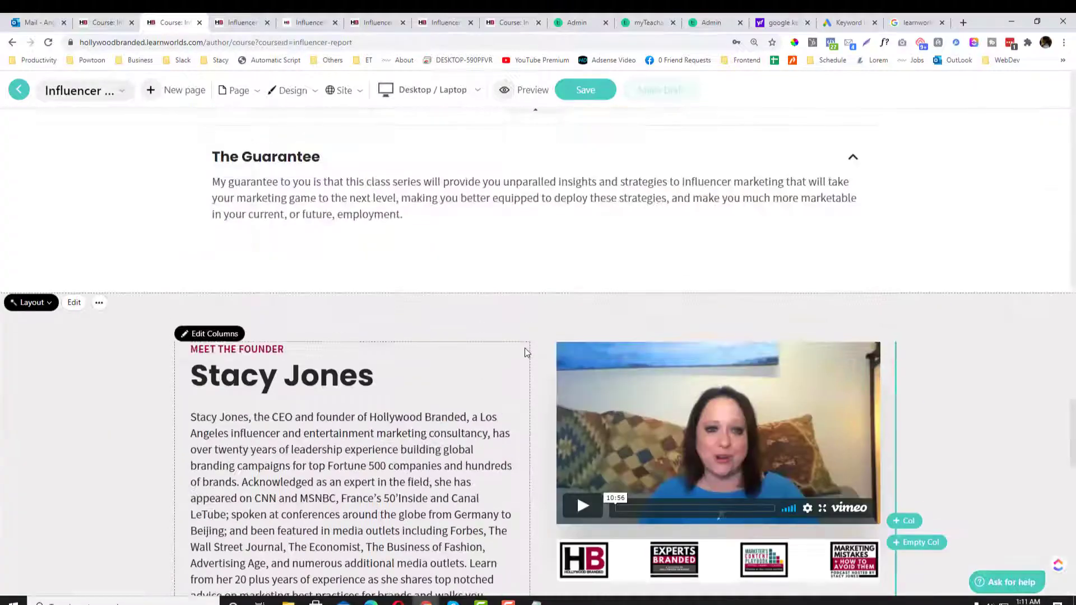
pyautogui.scroll(12, 525, 351)
pyautogui.scroll(-12, 524, 350)
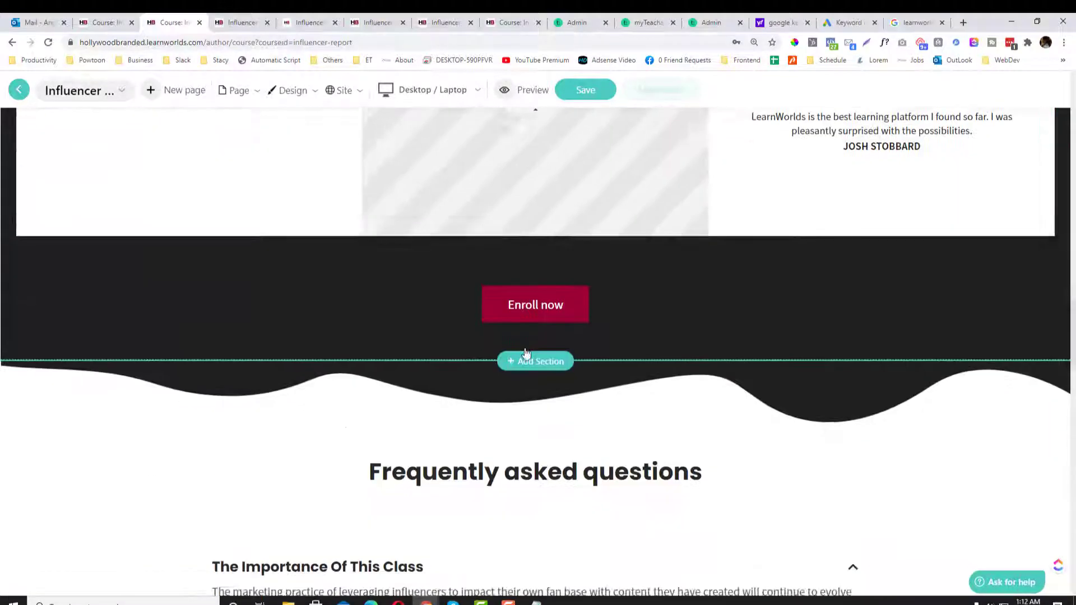
pyautogui.scroll(-10, 428, 336)
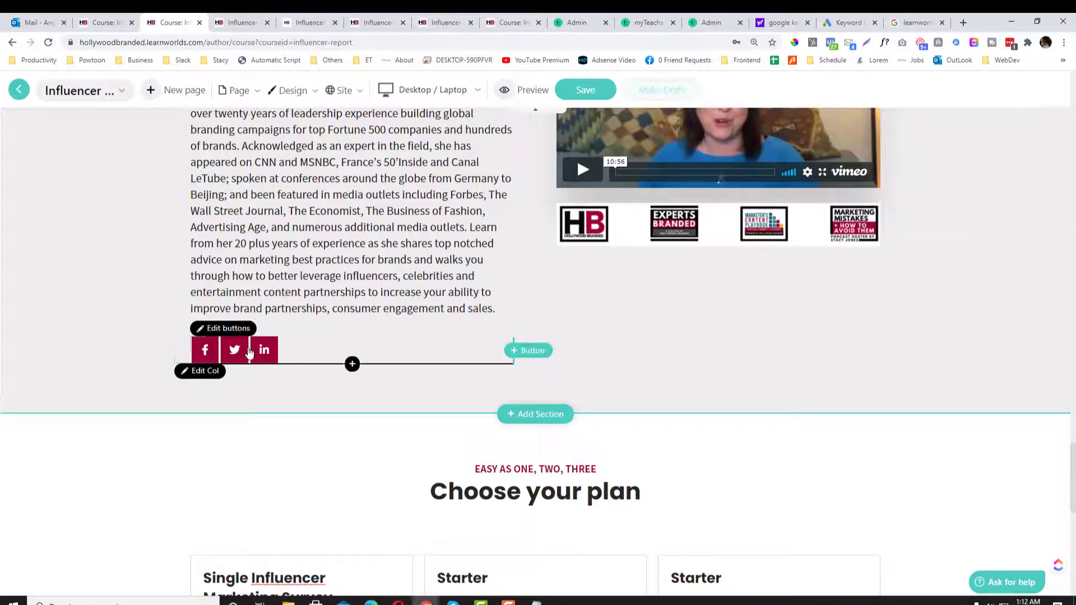
pyautogui.click(352, 365)
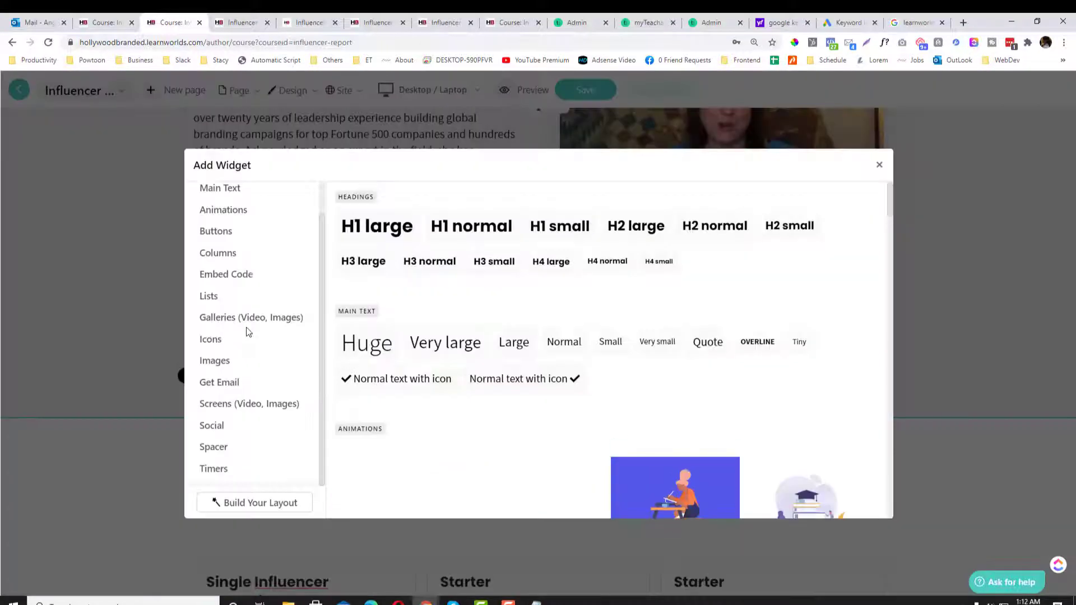
pyautogui.click(878, 167)
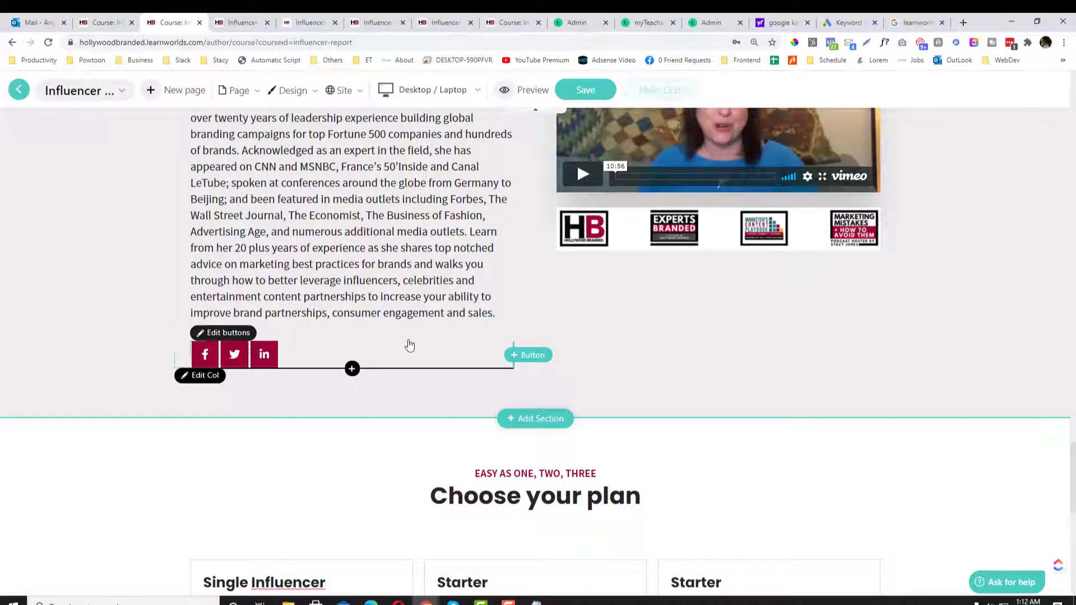
# Examine the on-click social link and network options of the founder section's LinkedIn button, keeping Linkedin selected, and close its settings.
pyautogui.click(231, 334)
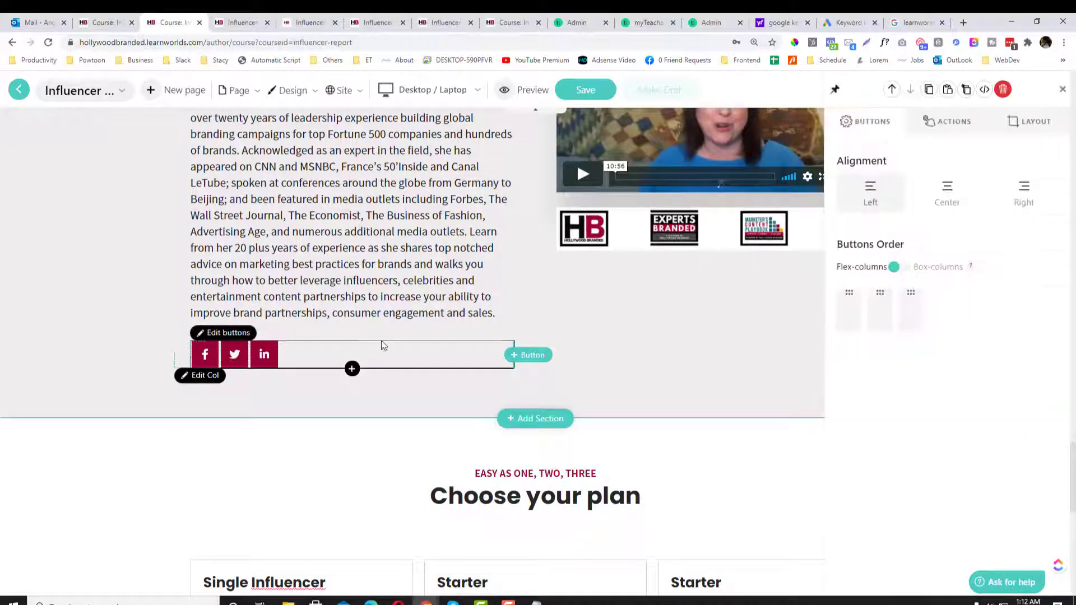
pyautogui.click(946, 122)
pyautogui.click(265, 359)
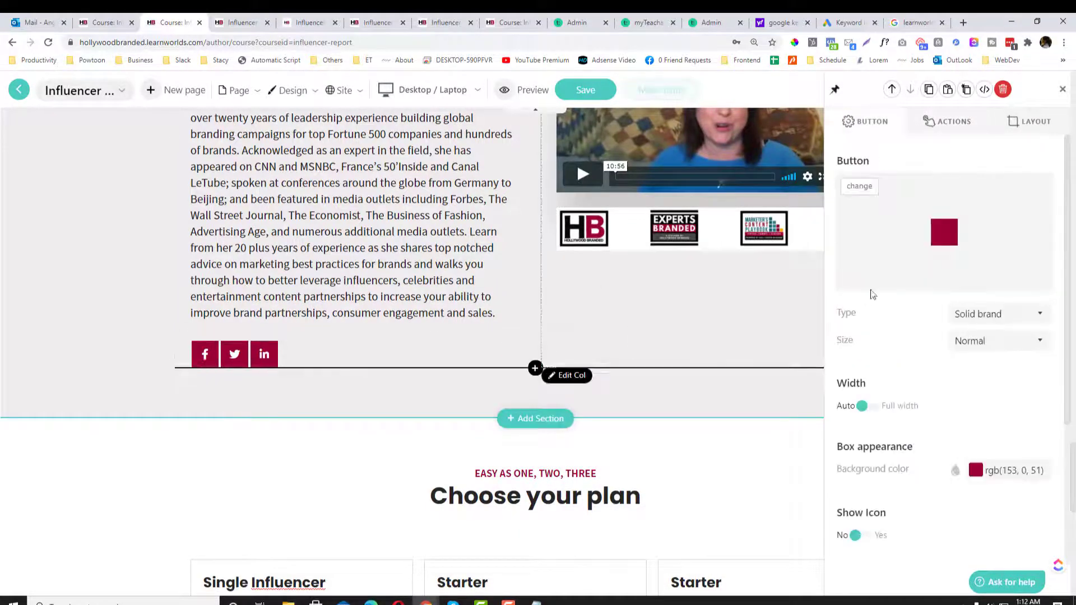
pyautogui.click(947, 122)
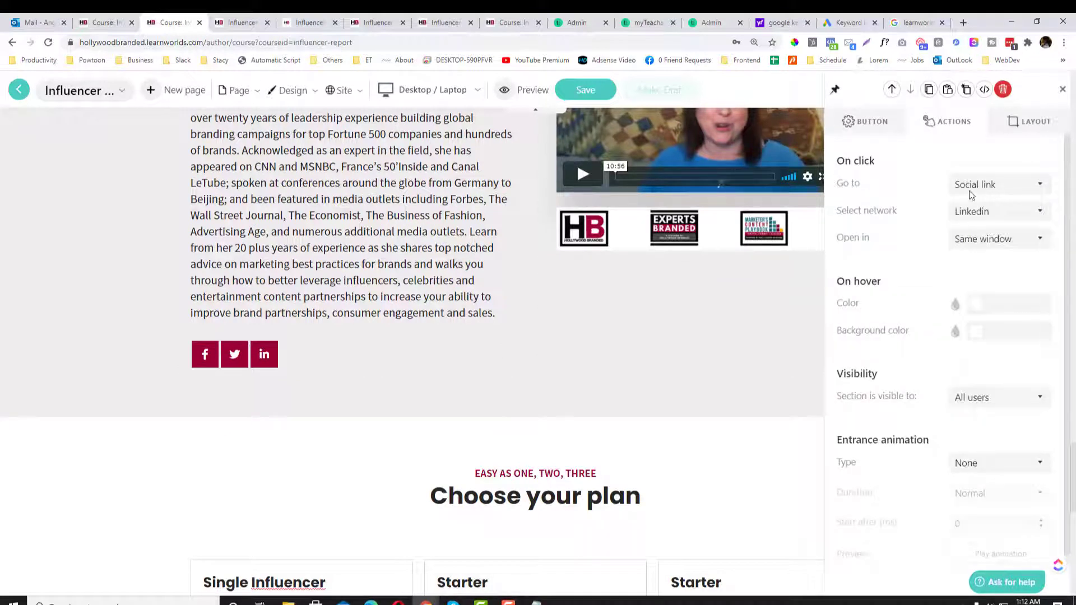
pyautogui.click(986, 215)
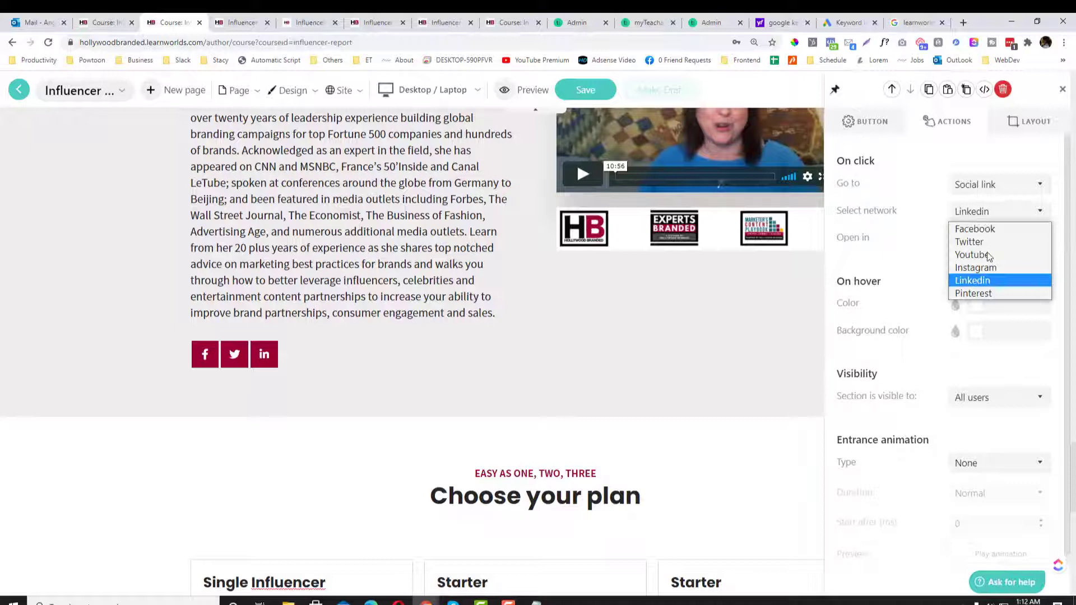
pyautogui.click(986, 283)
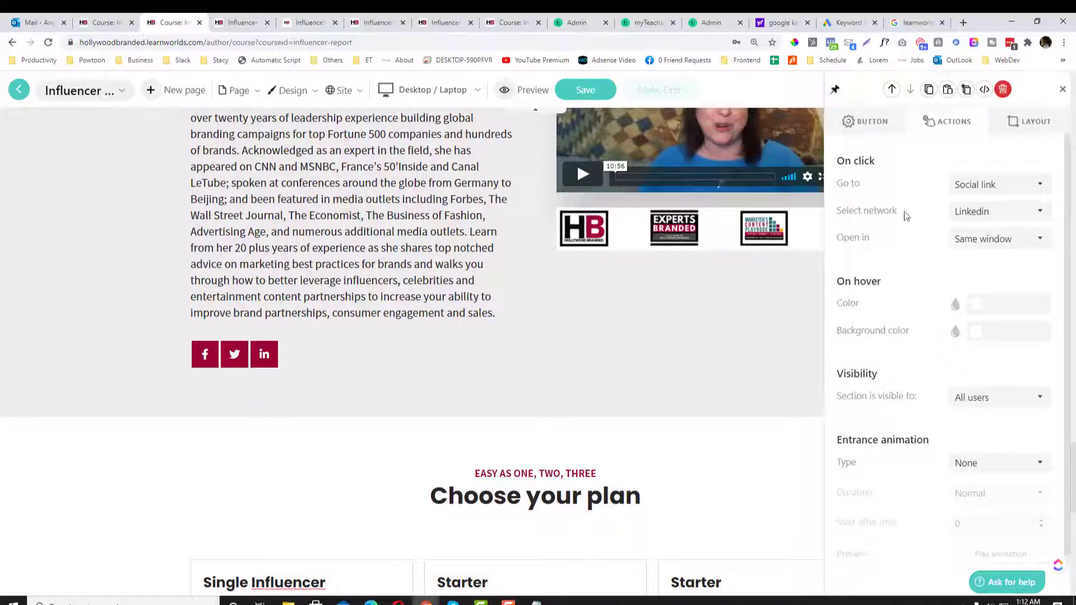
pyautogui.click(1064, 91)
# Open the School info settings in the school's admin area and find the social account address fields under Social details.
pyautogui.click(107, 24)
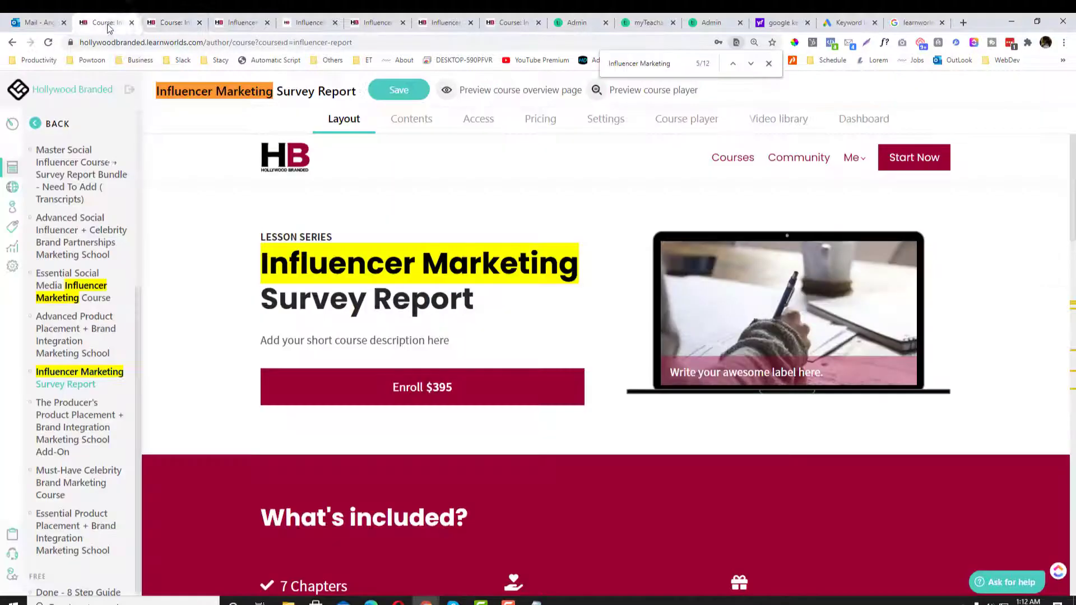
pyautogui.click(13, 269)
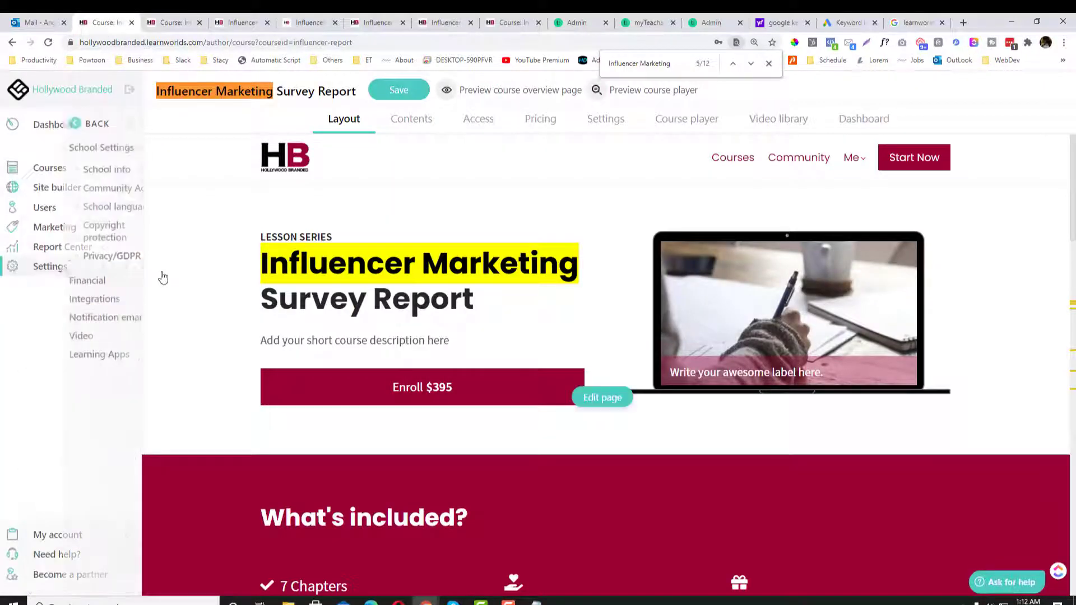
pyautogui.click(59, 169)
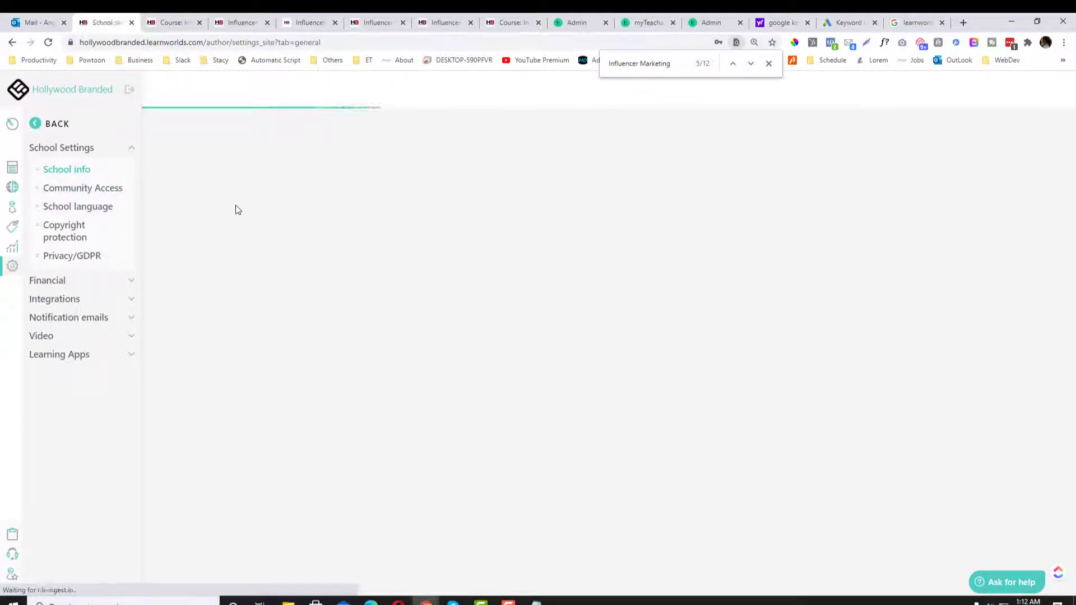
pyautogui.scroll(-12, 236, 209)
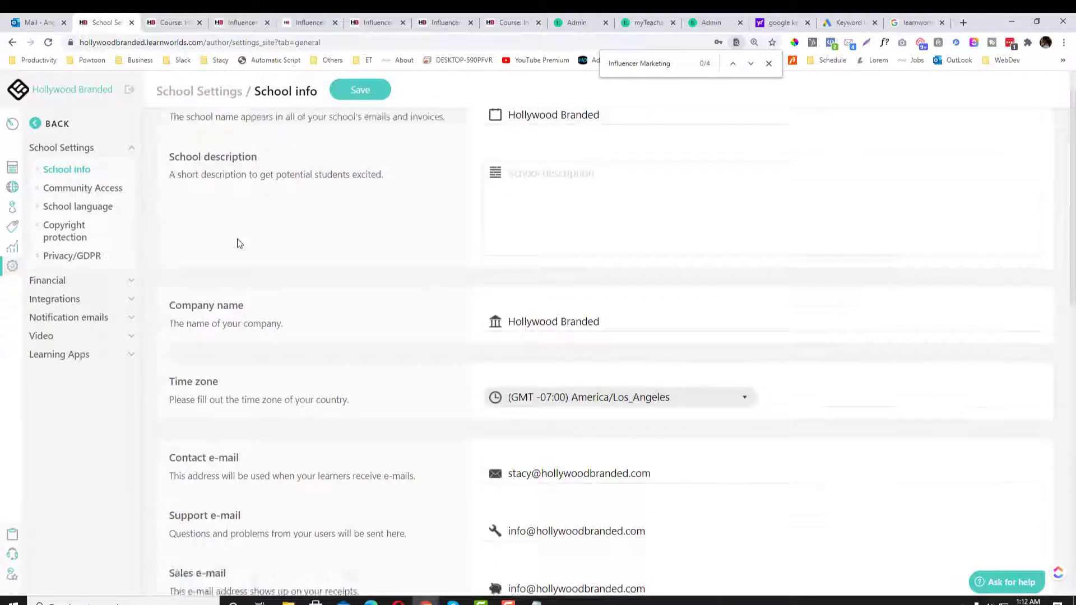
pyautogui.scroll(-1, 392, 241)
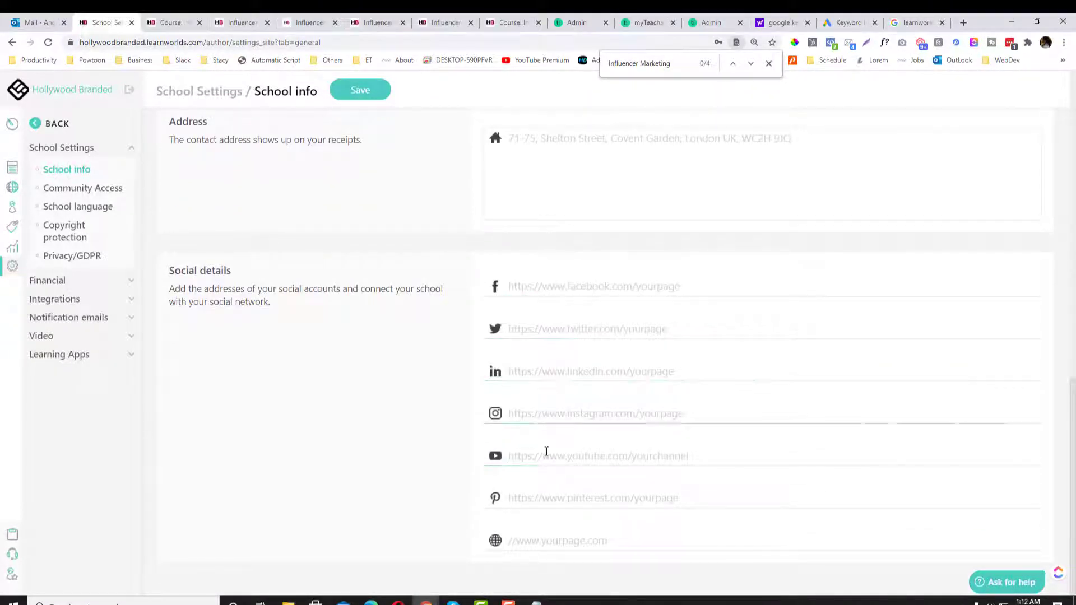
# Return to the page editor and review the page from the lower pricing plans back up to the hero section.
pyautogui.click(188, 22)
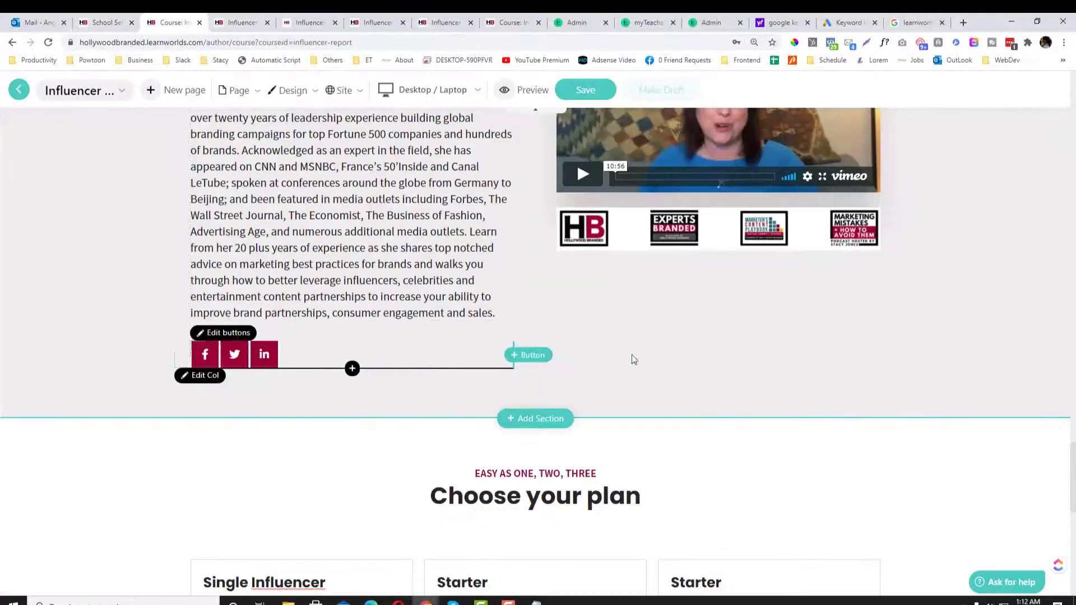
pyautogui.scroll(-7, 615, 344)
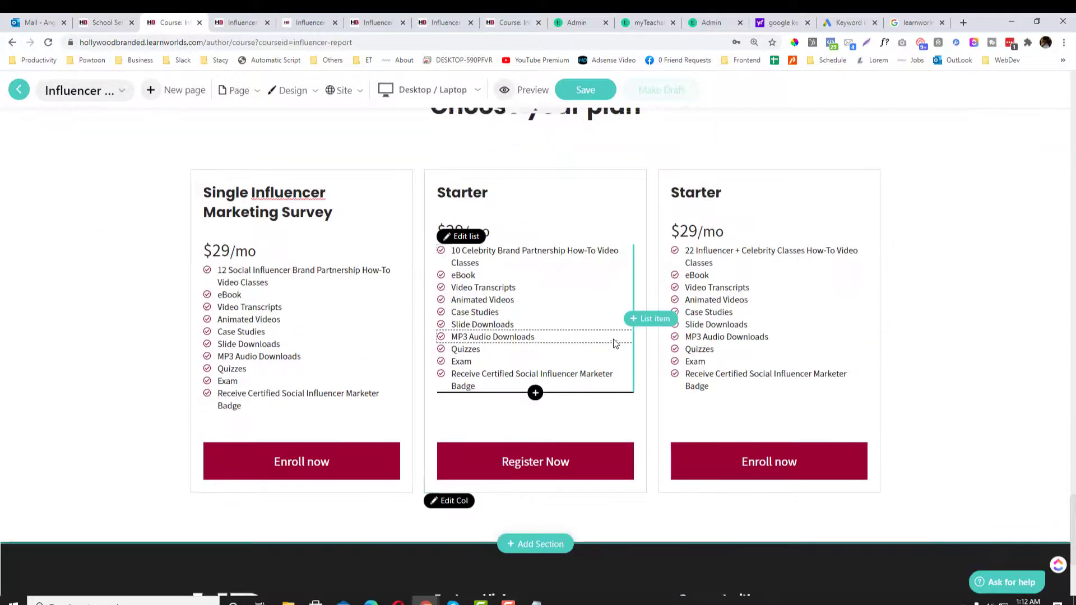
pyautogui.scroll(15, 614, 340)
pyautogui.scroll(15, 614, 339)
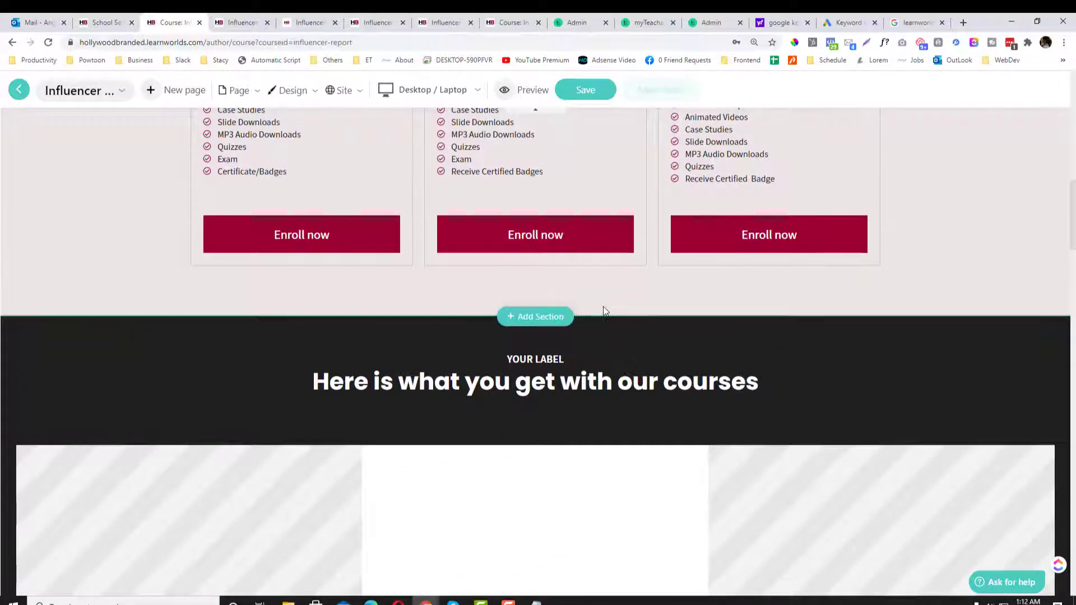
pyautogui.scroll(5, 603, 308)
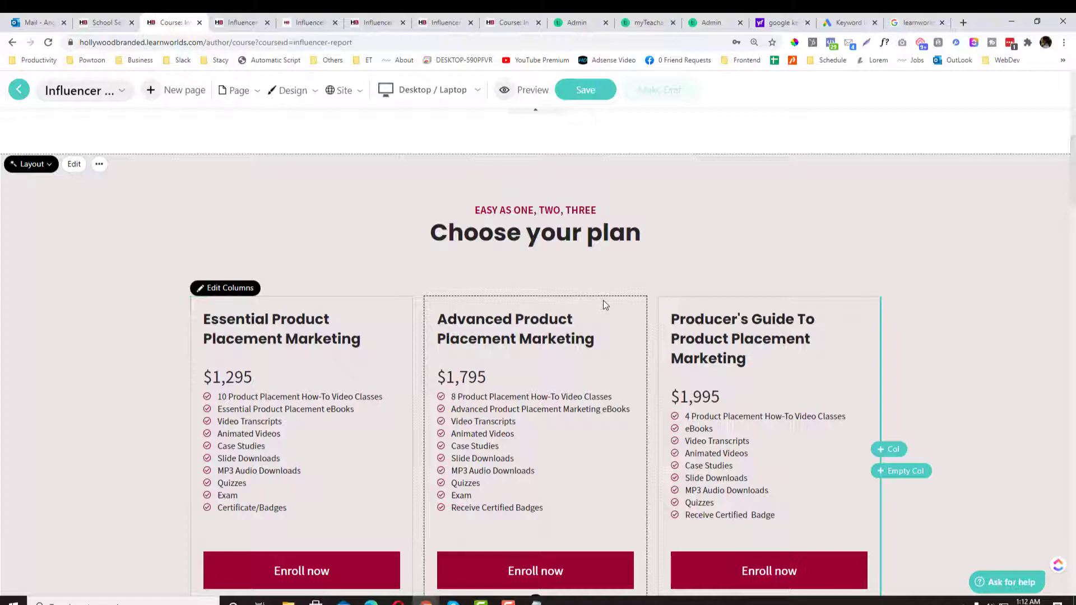
pyautogui.scroll(4, 603, 304)
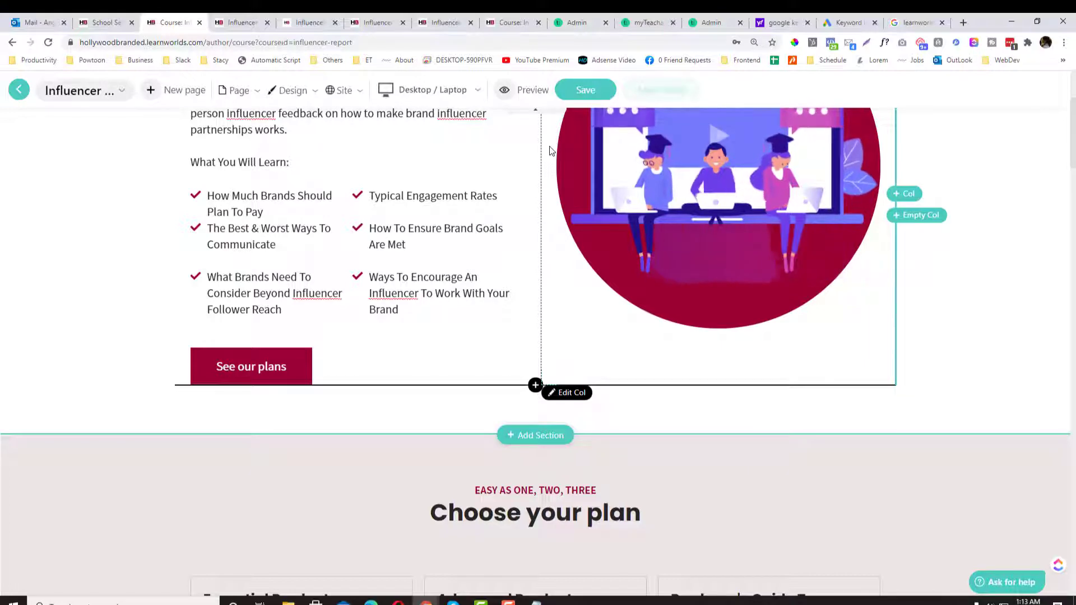
pyautogui.scroll(3, 549, 150)
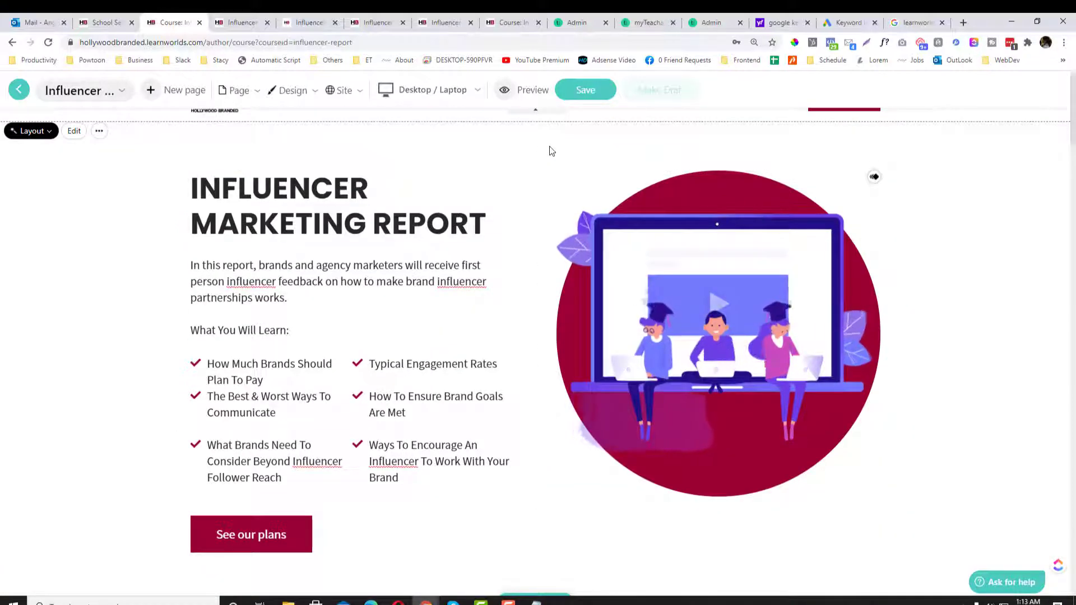
pyautogui.scroll(1, 549, 150)
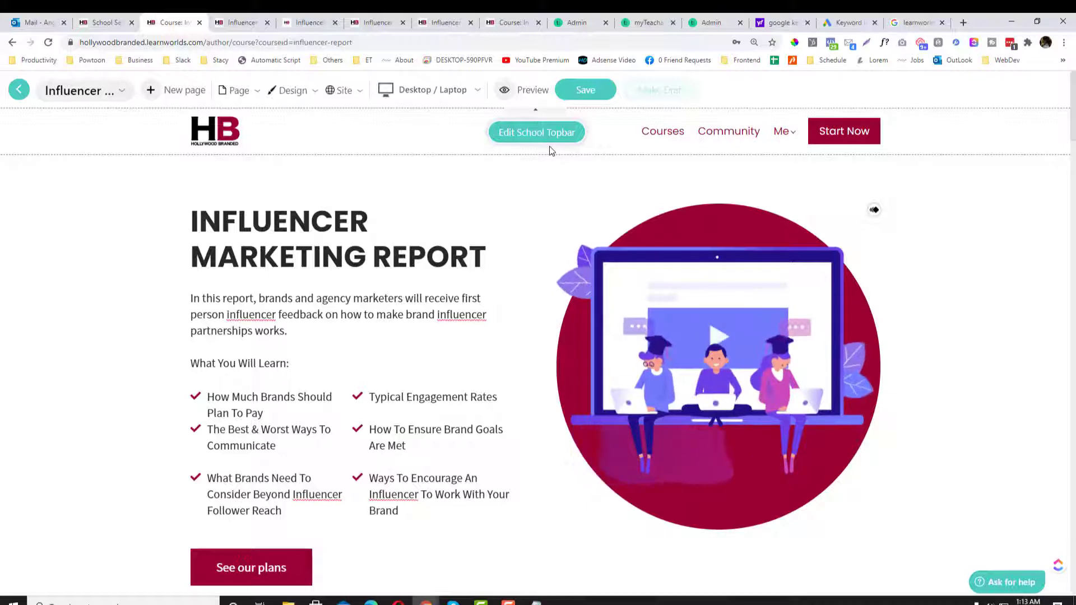
# Request a preview of the course page and save its pending changes.
pyautogui.click(537, 93)
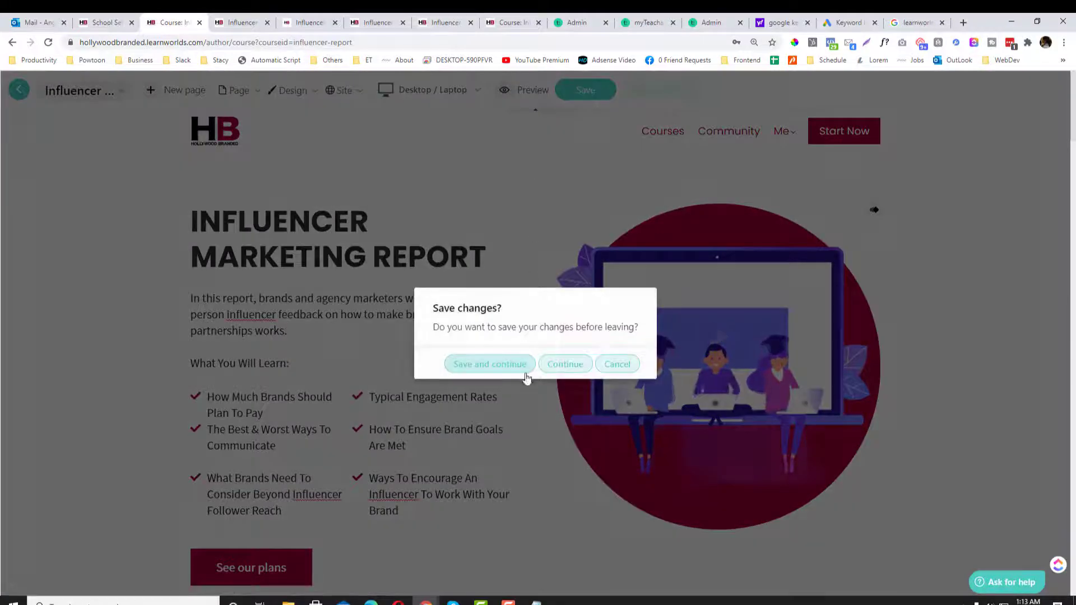
pyautogui.click(617, 364)
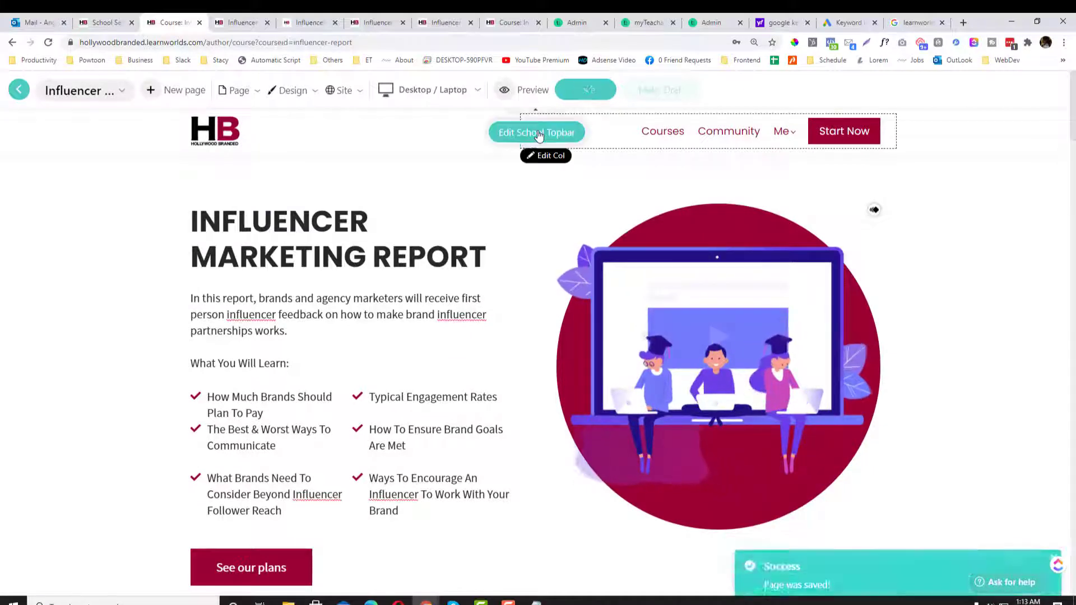
pyautogui.click(291, 91)
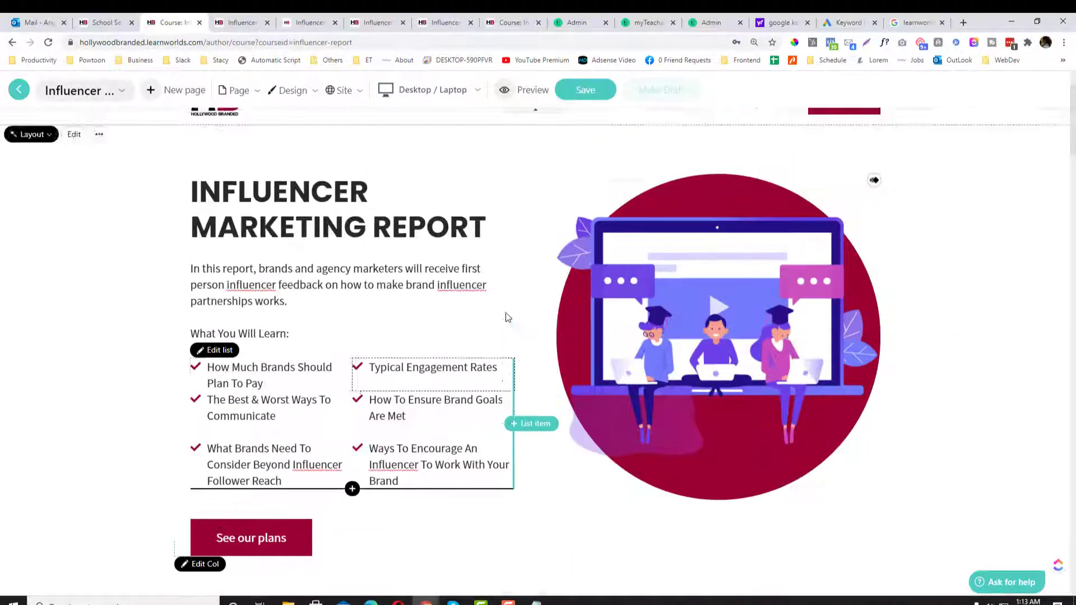
# Look at the settings of the hero's "See our plans" button, and close them again.
pyautogui.scroll(-4, 449, 337)
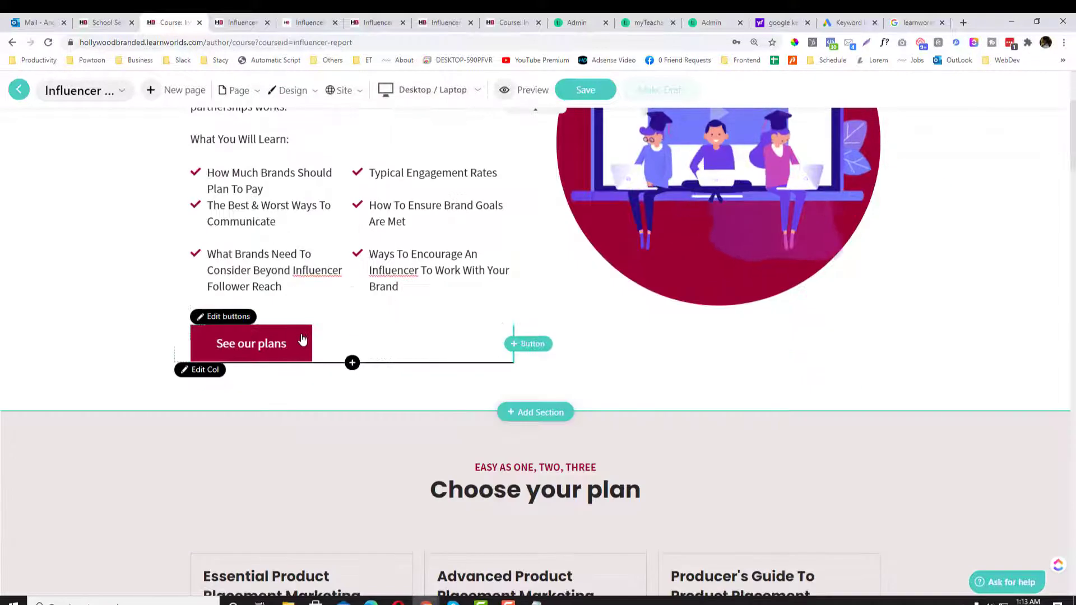
pyautogui.click(457, 346)
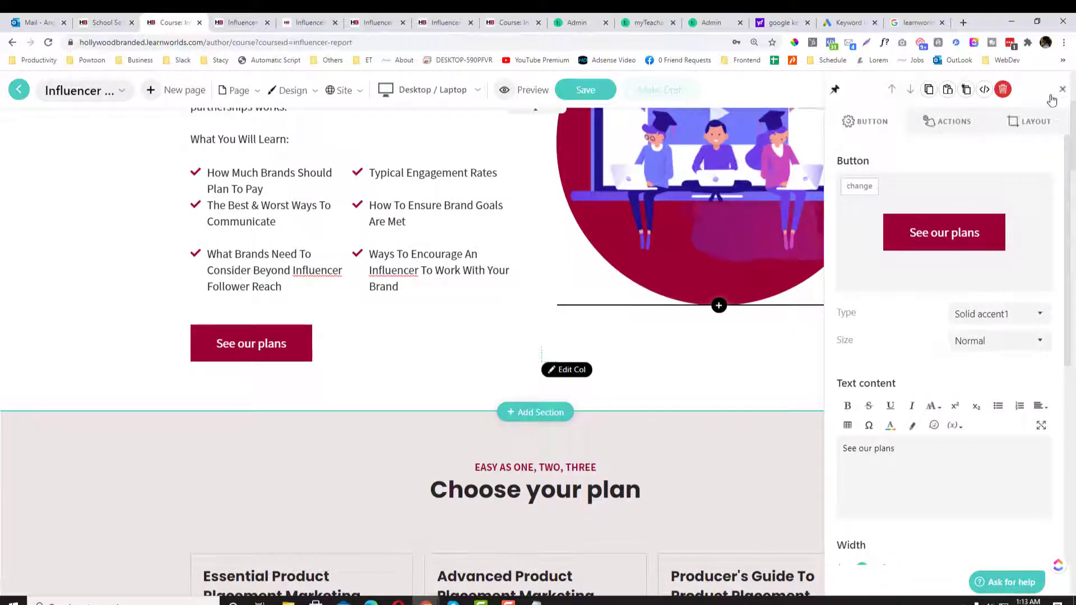
pyautogui.click(1062, 90)
pyautogui.scroll(-3, 605, 286)
pyautogui.scroll(3, 585, 280)
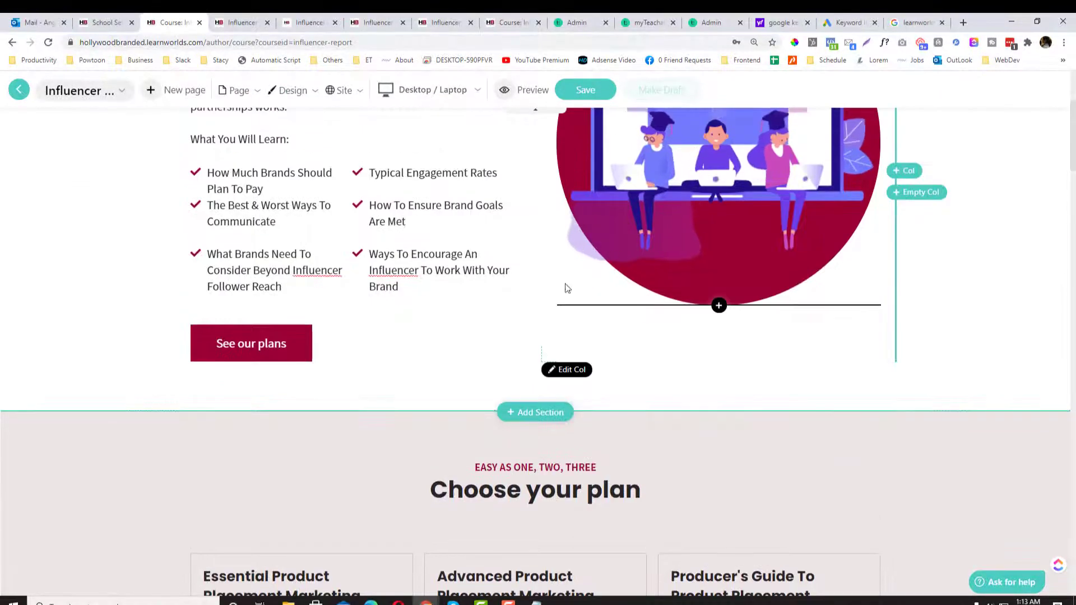
# Try the dark #1F1F1F as the site's Accent 1 color, and restore it to #990033 from the color scheme.
pyautogui.scroll(2, 566, 286)
pyautogui.scroll(2, 336, 280)
pyautogui.moveTo(294, 96)
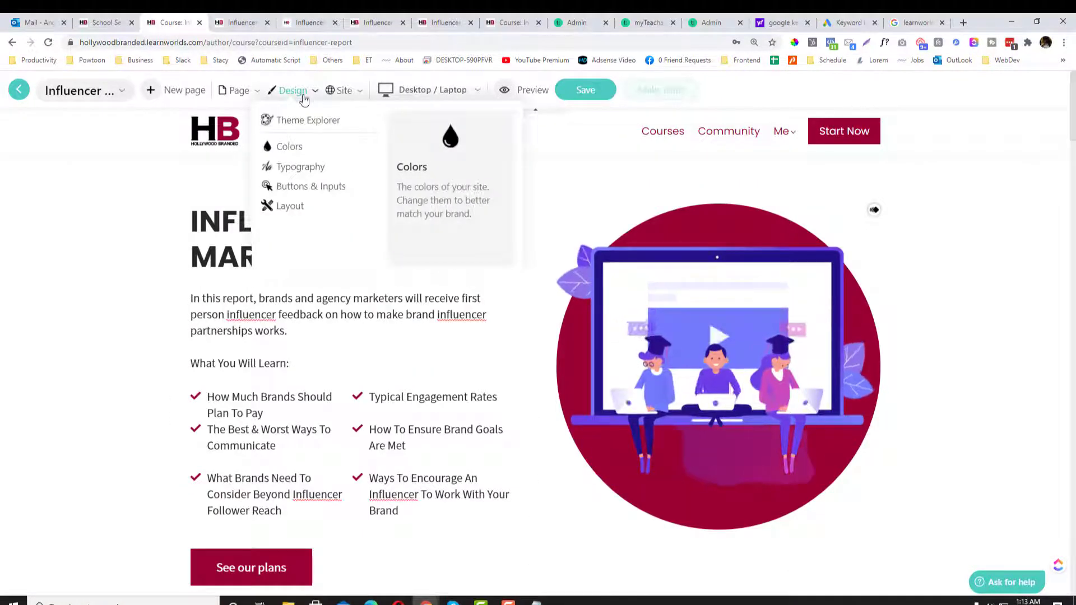
pyautogui.click(286, 147)
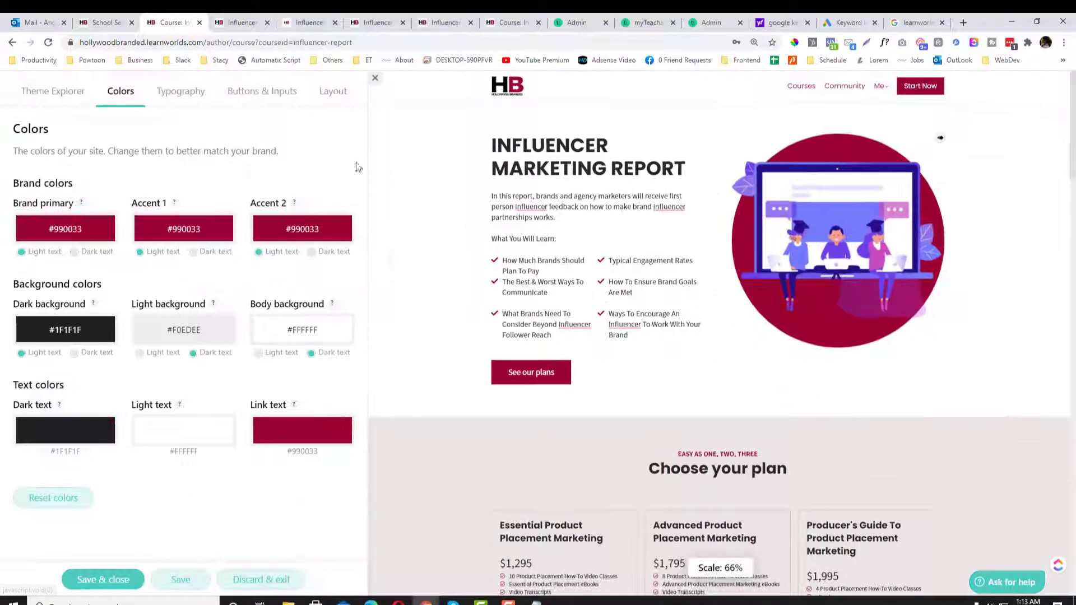
pyautogui.click(169, 234)
pyautogui.click(138, 373)
pyautogui.click(161, 372)
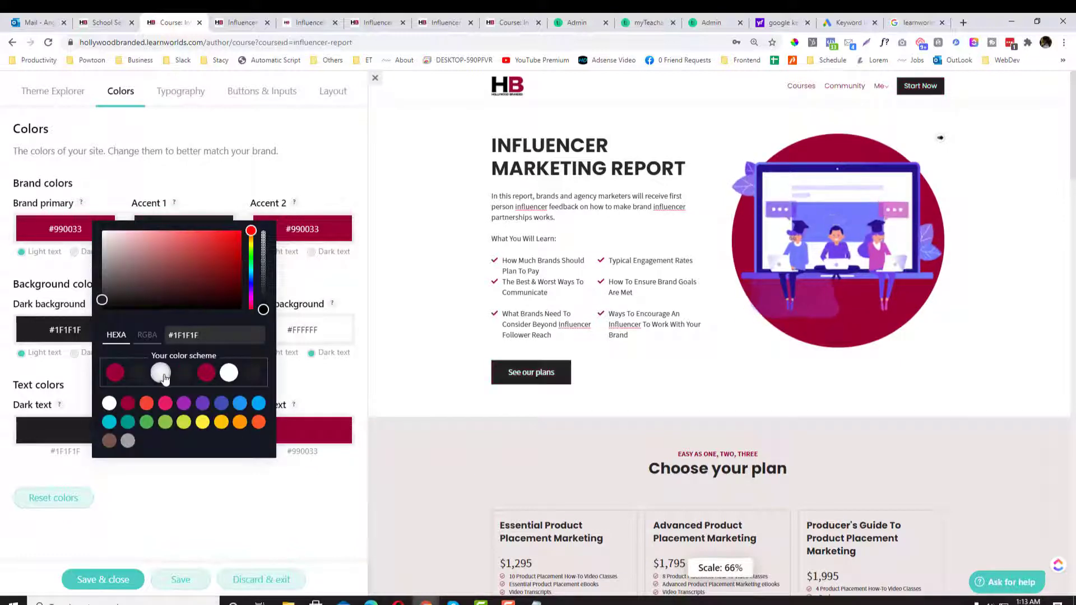
pyautogui.click(115, 373)
pyautogui.click(264, 185)
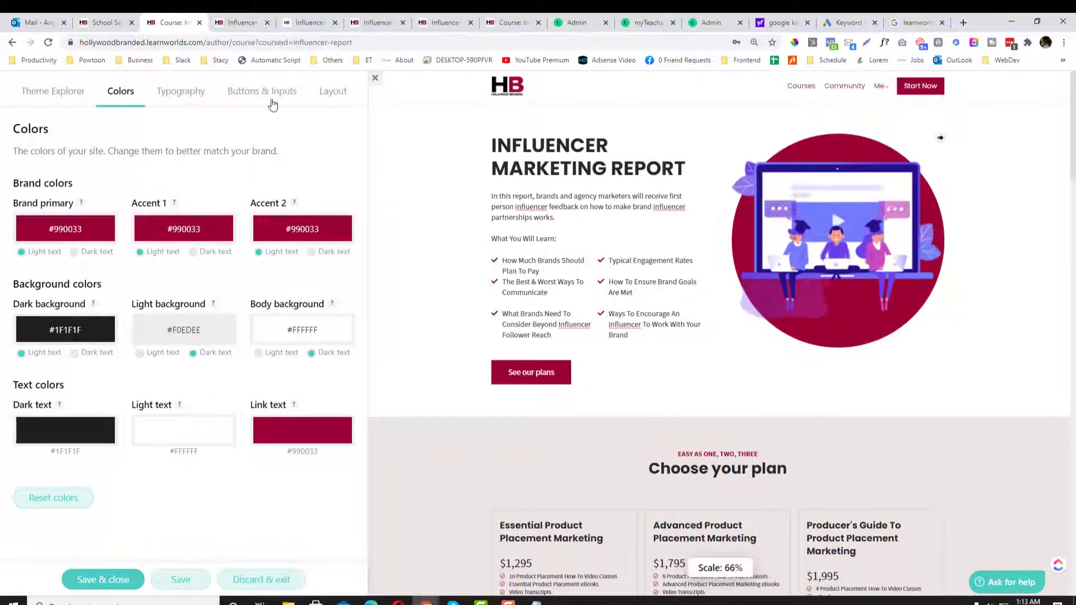
# Examine the site-wide font size, padding and border radius options for the large, normal and small buttons and inputs.
pyautogui.click(263, 92)
pyautogui.scroll(-2, 219, 248)
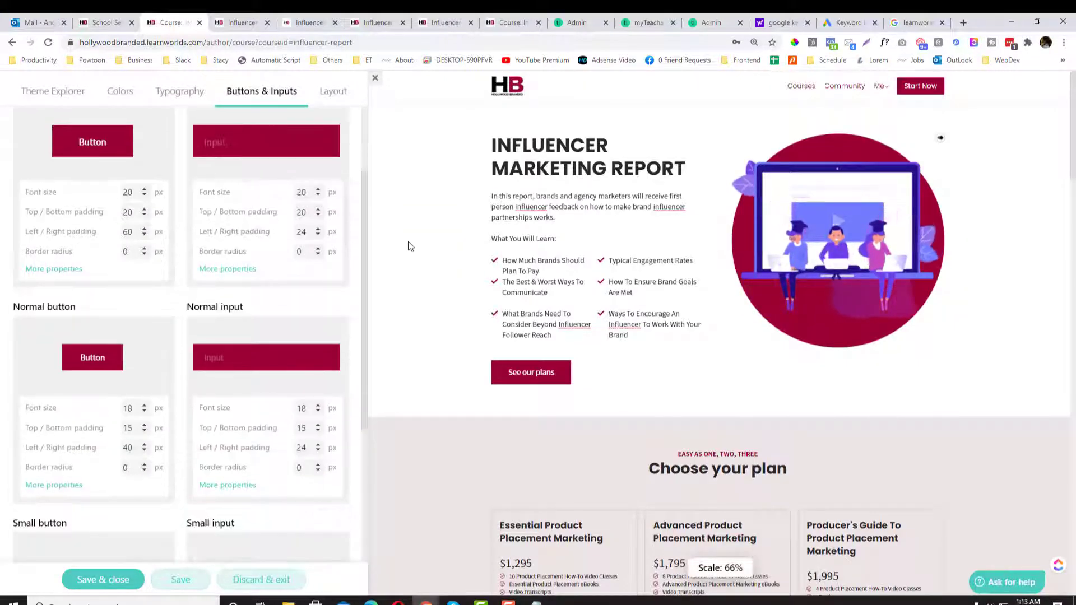
pyautogui.scroll(2, 230, 222)
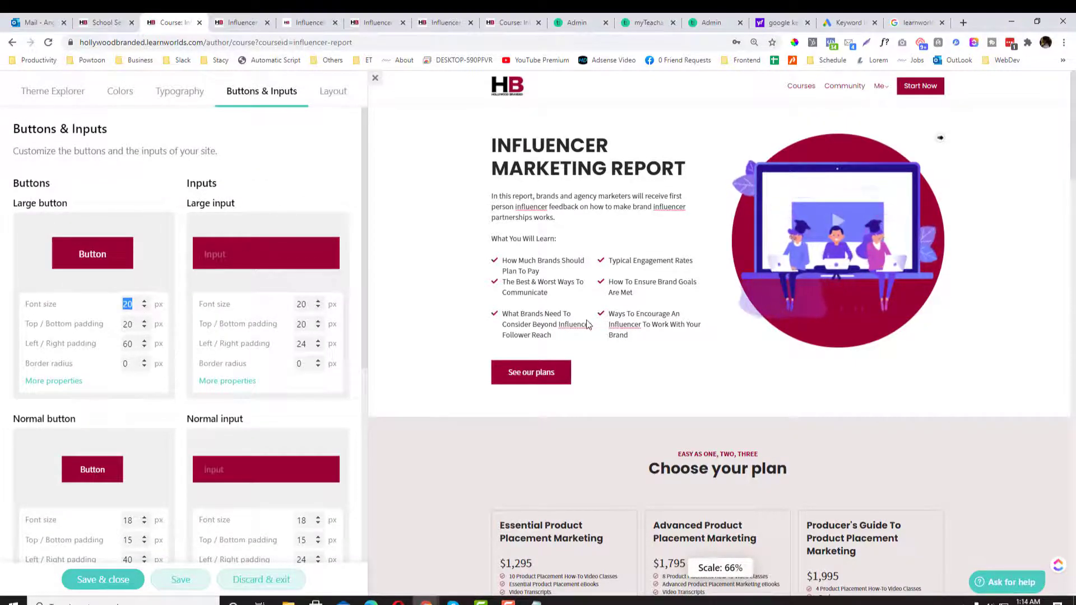
# Set the font size of the site's large buttons to 16 px.
pyautogui.scroll(-6, 585, 324)
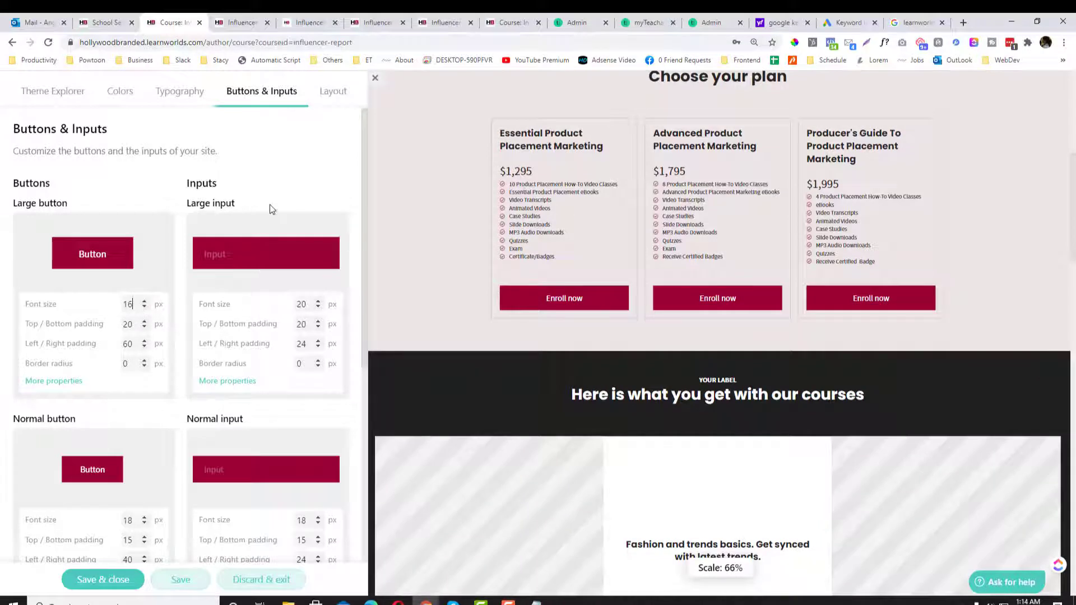
pyautogui.scroll(-4, 234, 311)
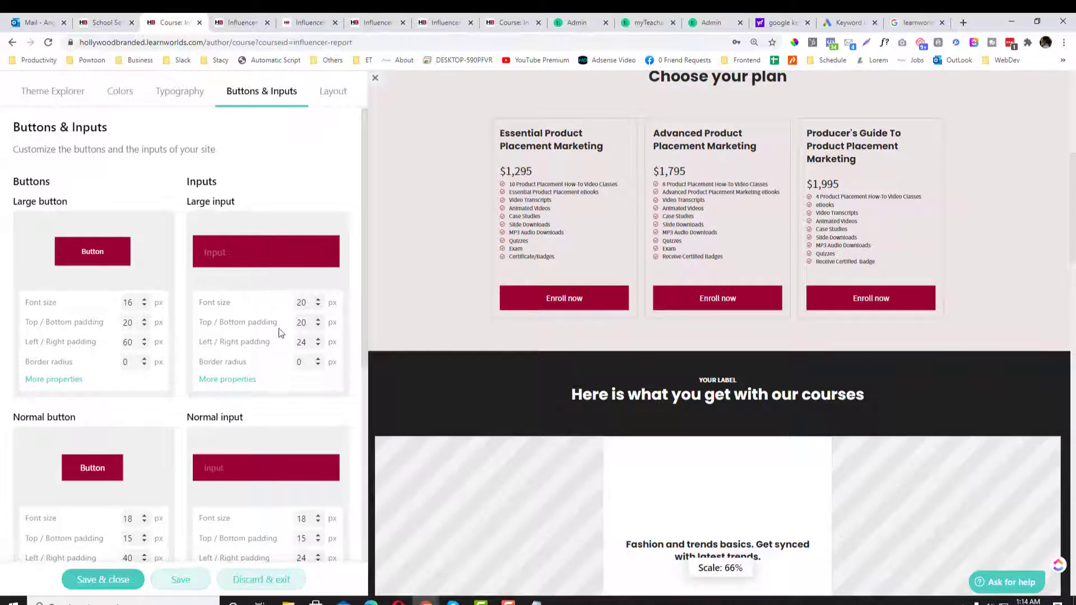
pyautogui.scroll(5, 409, 312)
pyautogui.scroll(1, 410, 311)
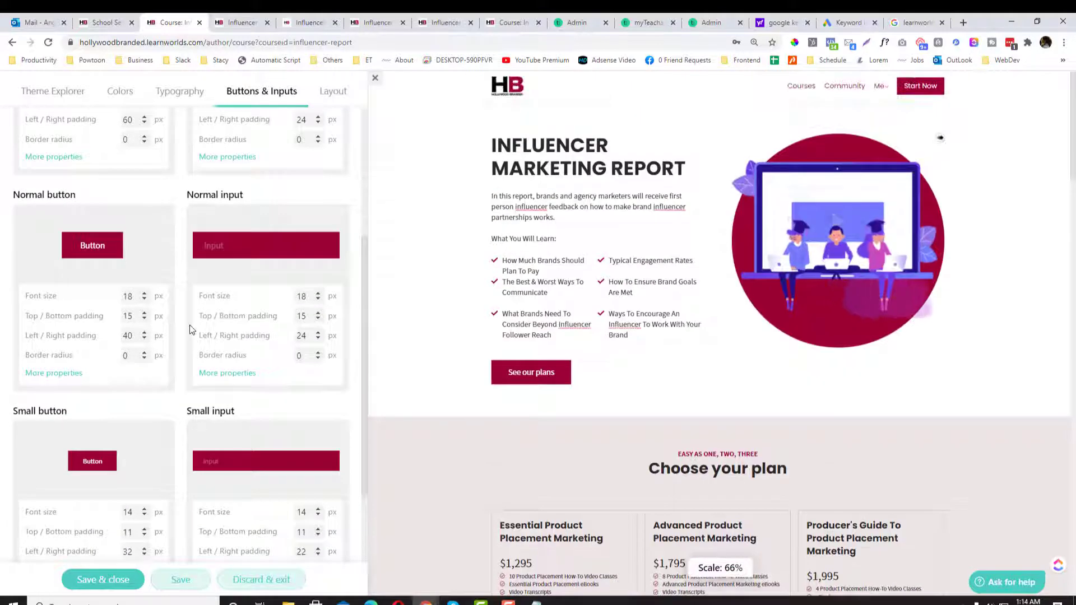
# Set the font size of the site's normal buttons to 16 px.
pyautogui.scroll(-2, 175, 337)
pyautogui.scroll(4, 135, 305)
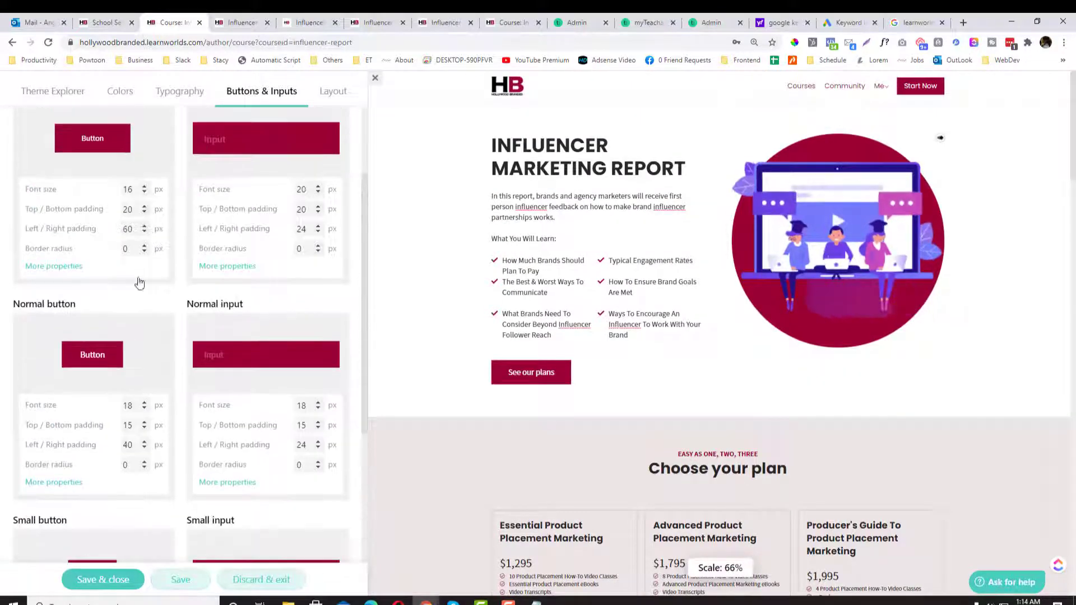
pyautogui.scroll(2, 117, 296)
pyautogui.scroll(-3, 126, 403)
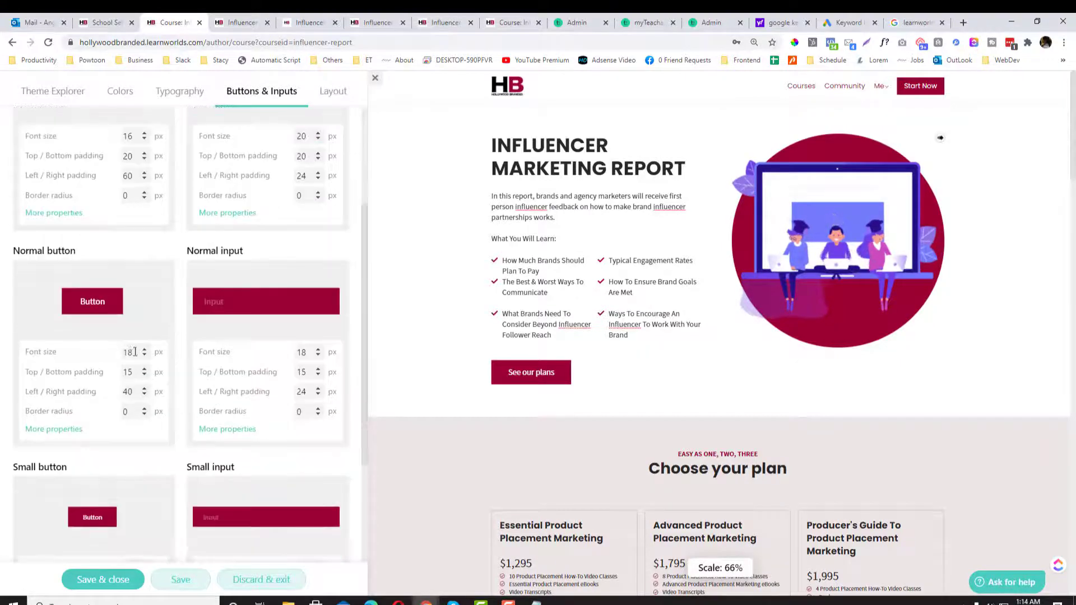
pyautogui.write('16')
pyautogui.click(147, 294)
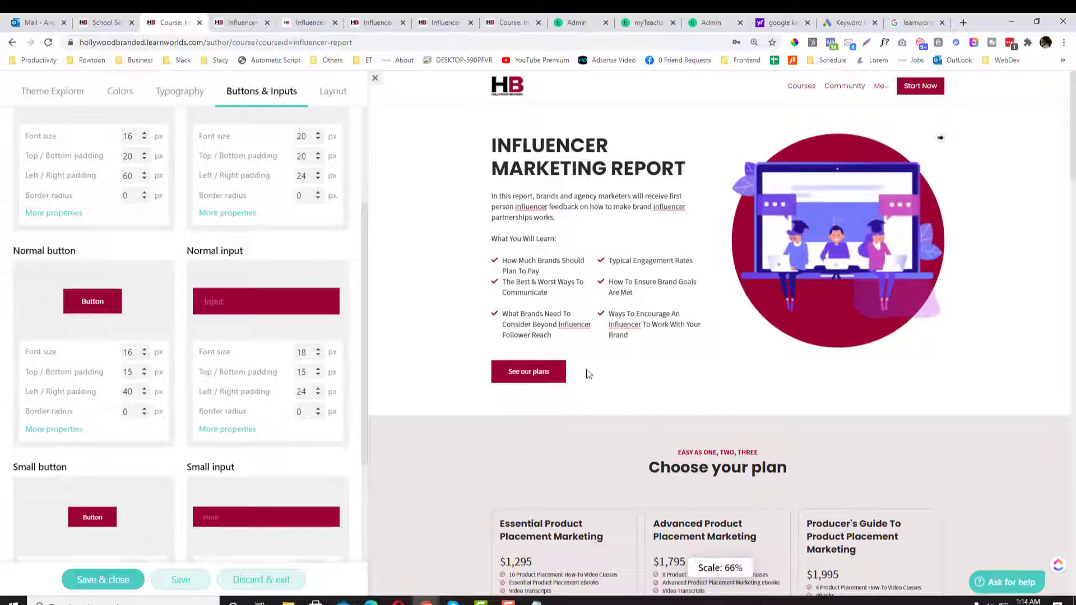
pyautogui.scroll(5, 314, 253)
# Set the top and bottom padding of the site's normal sections to 60 px in the layout settings.
pyautogui.click(331, 91)
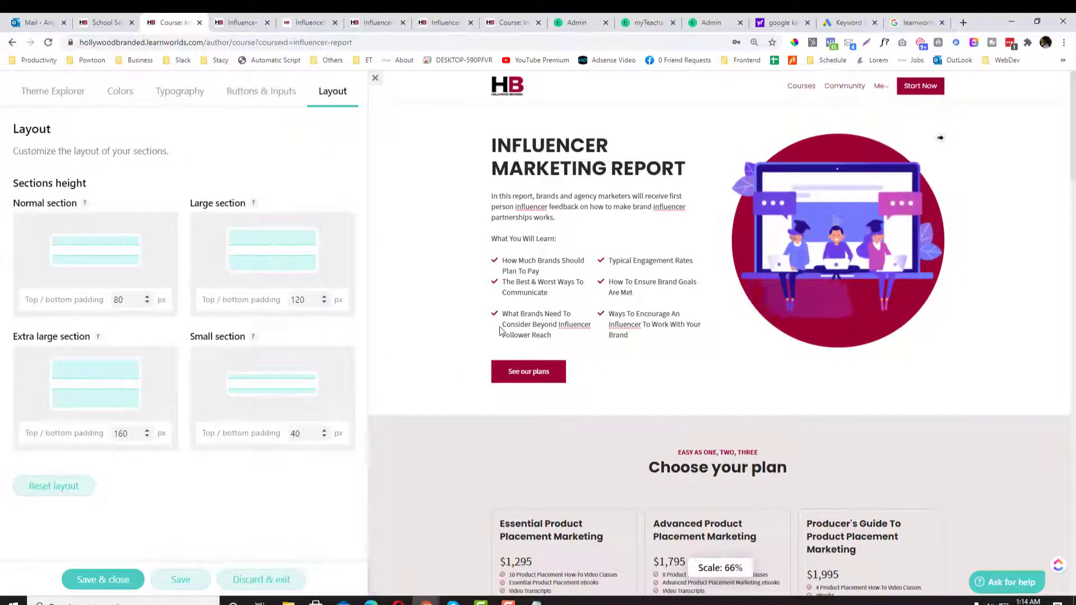
pyautogui.scroll(-2, 500, 330)
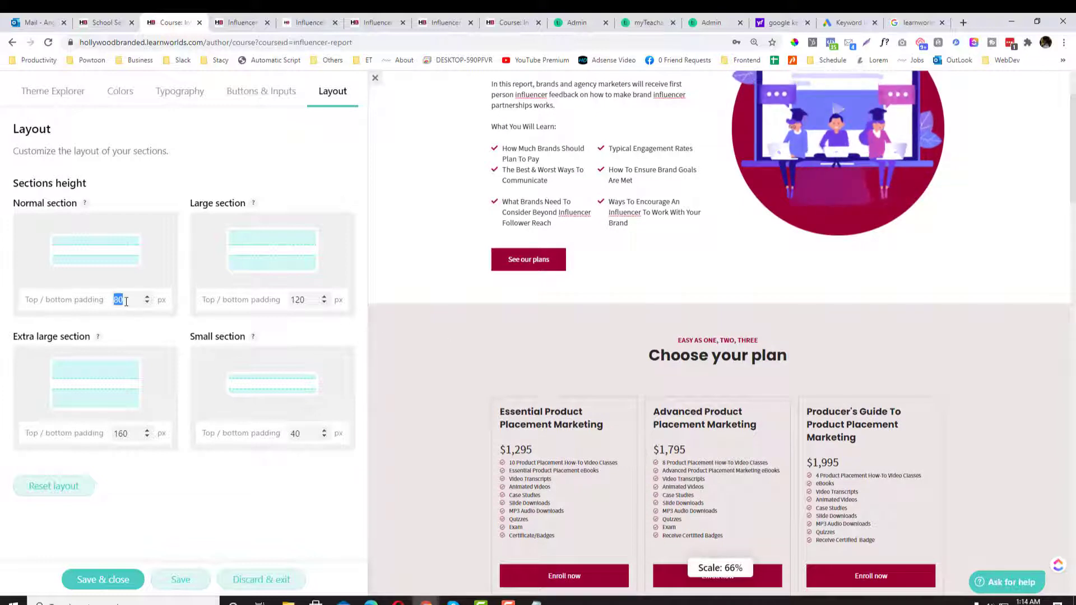
pyautogui.click(375, 79)
pyautogui.click(619, 362)
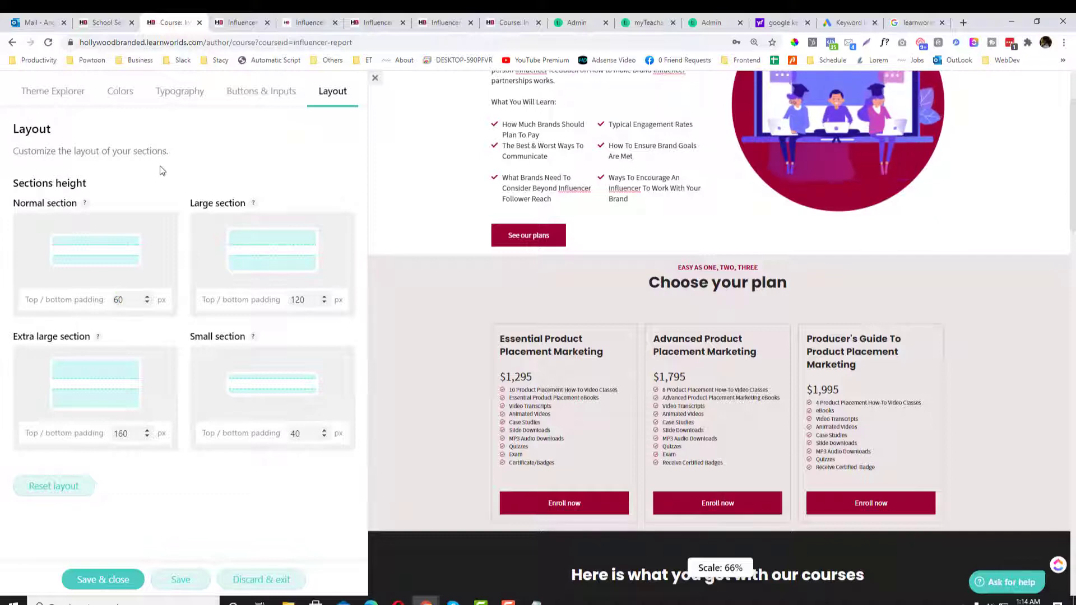
pyautogui.scroll(2, 252, 261)
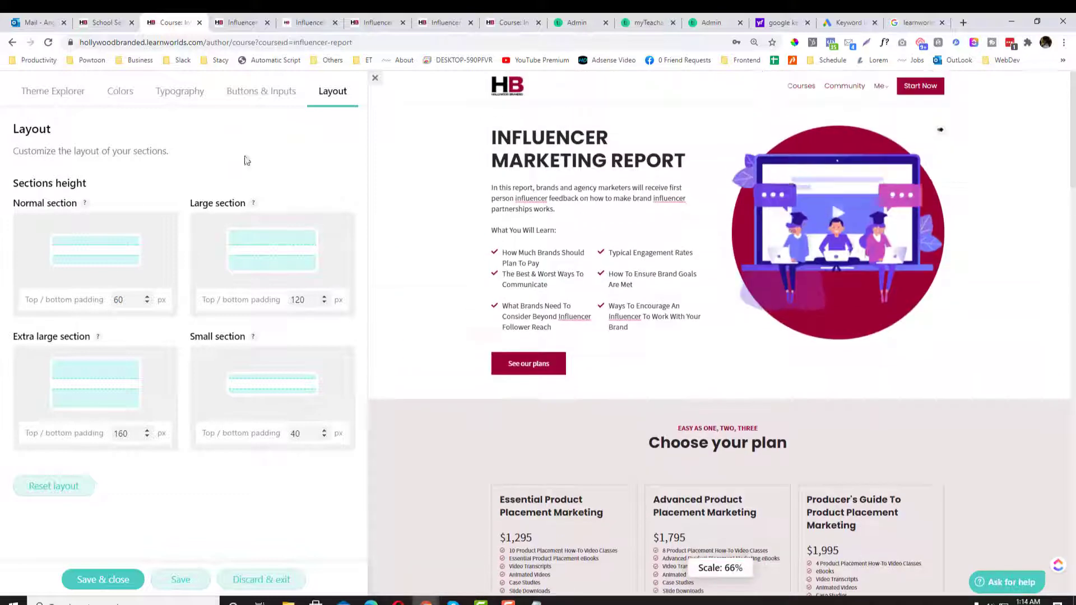
# Change the site's main text font family to Roboto and check the course page's appearance.
pyautogui.click(180, 93)
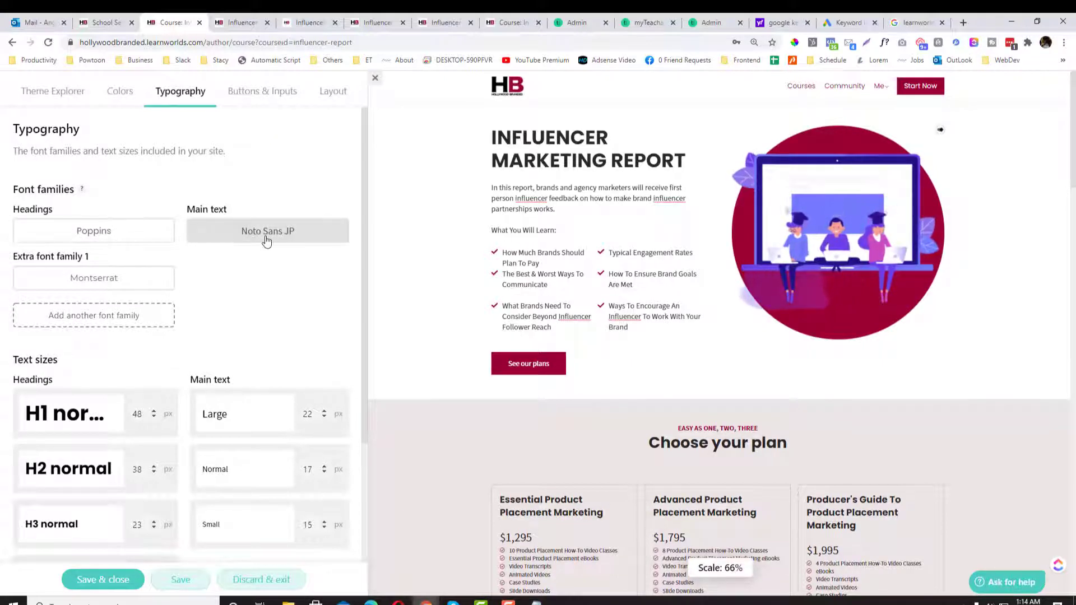
pyautogui.scroll(-3, 241, 283)
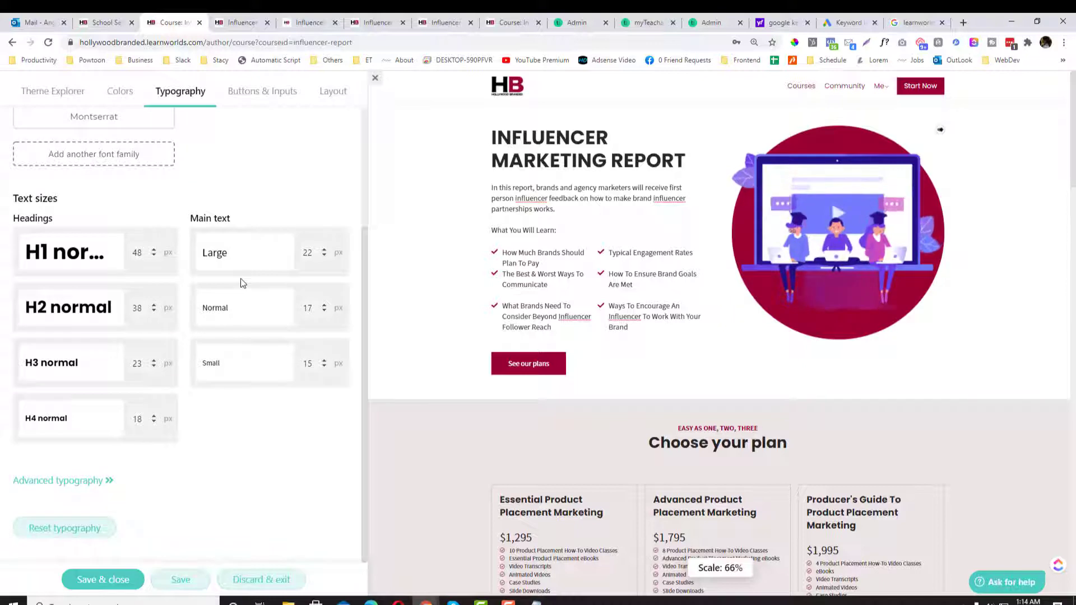
pyautogui.scroll(3, 241, 283)
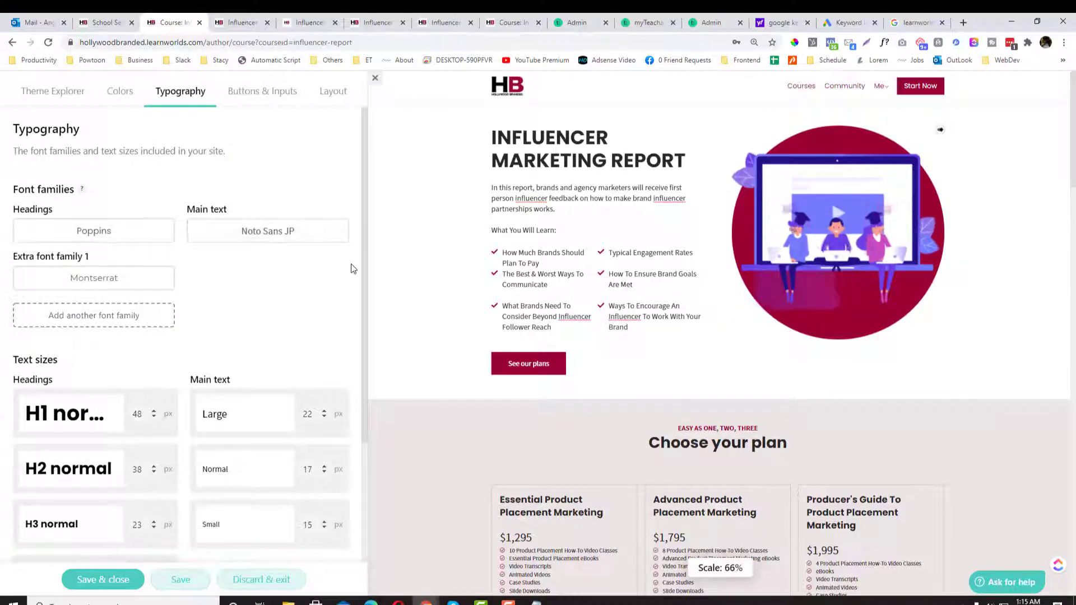
pyautogui.click(287, 242)
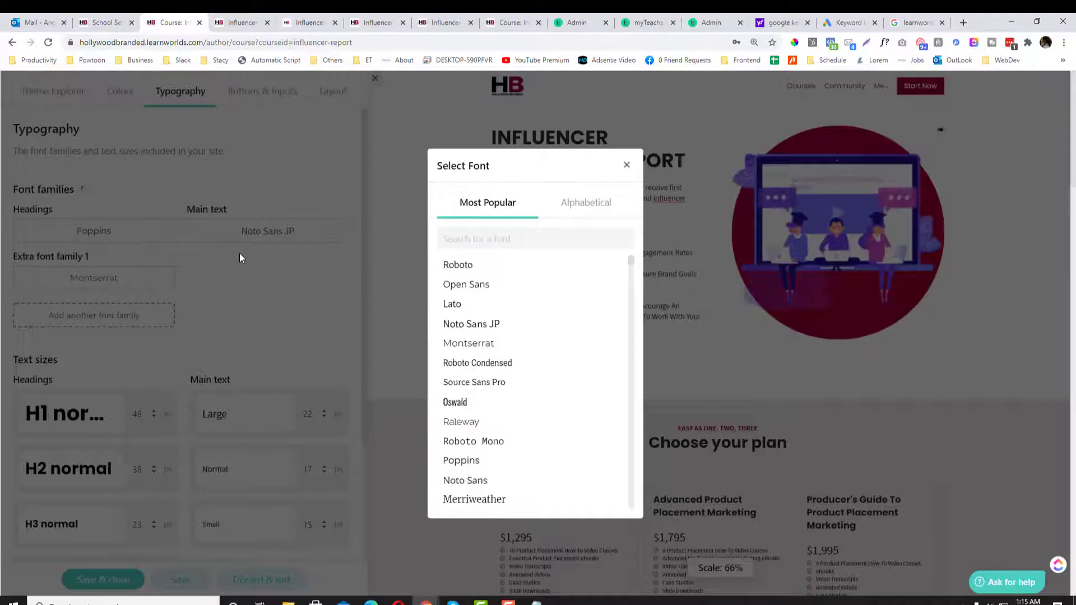
pyautogui.click(457, 264)
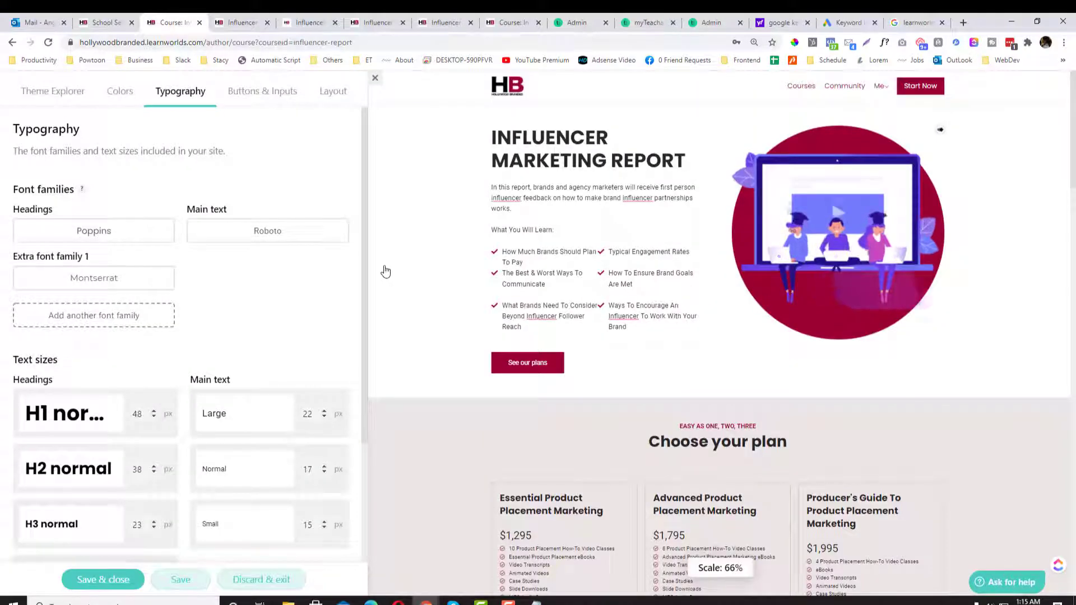
pyautogui.scroll(-5, 385, 268)
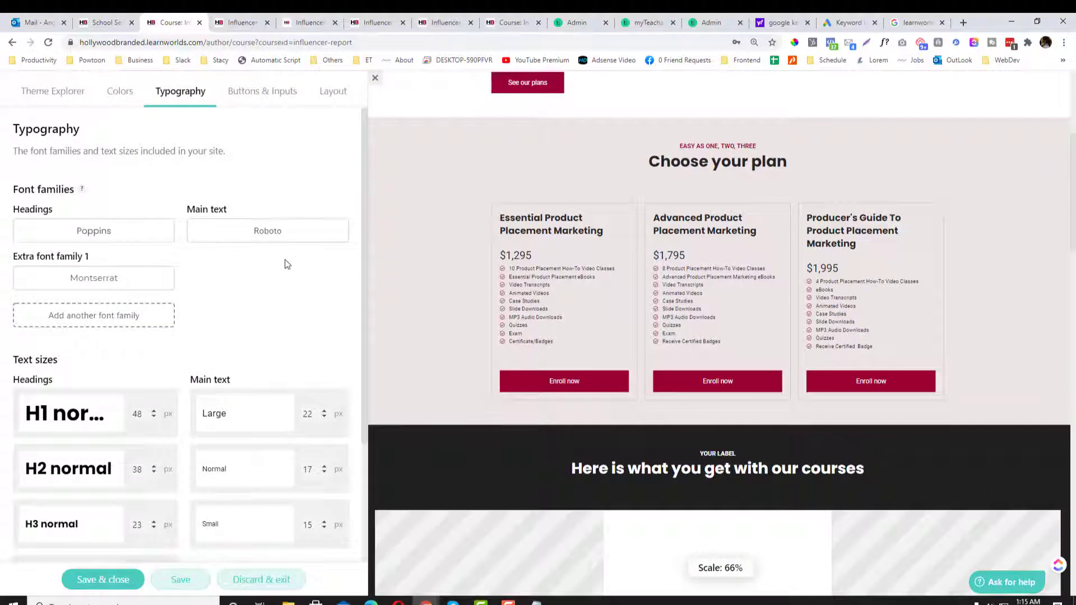
# Examine the site's heading and main text sizes, including the large, normal and small variants in the advanced typography settings.
pyautogui.scroll(-1, 286, 264)
pyautogui.scroll(-2, 287, 264)
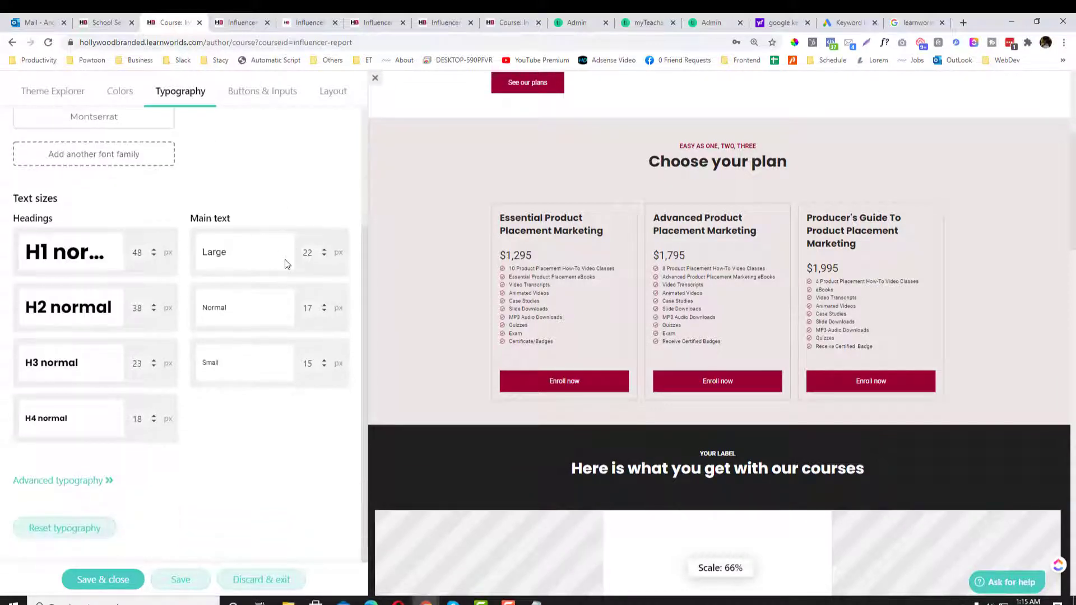
pyautogui.scroll(3, 287, 264)
pyautogui.scroll(-3, 286, 264)
pyautogui.scroll(3, 286, 264)
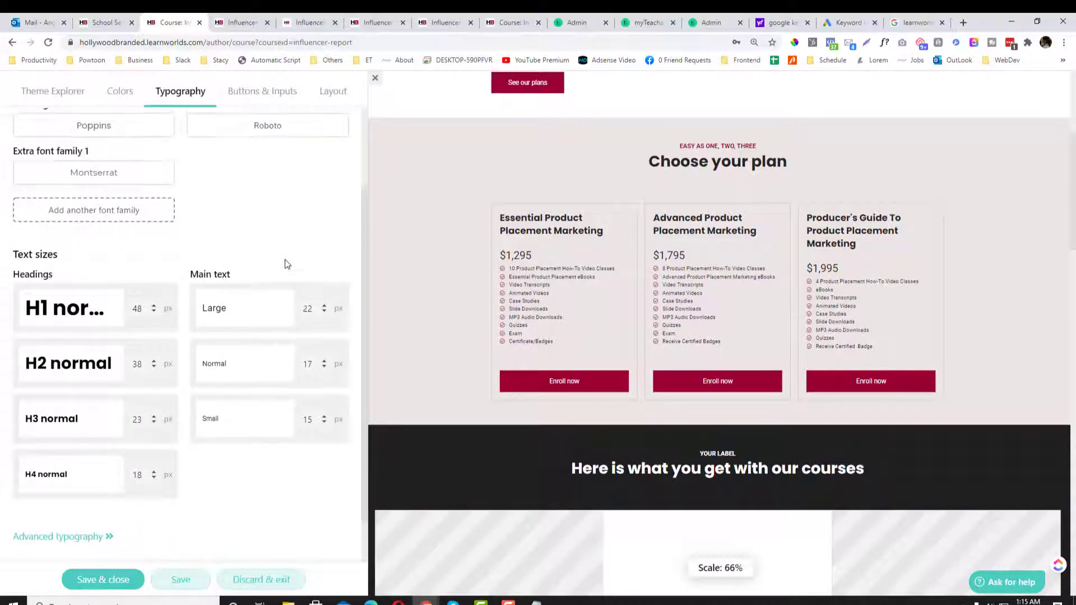
pyautogui.scroll(-3, 218, 264)
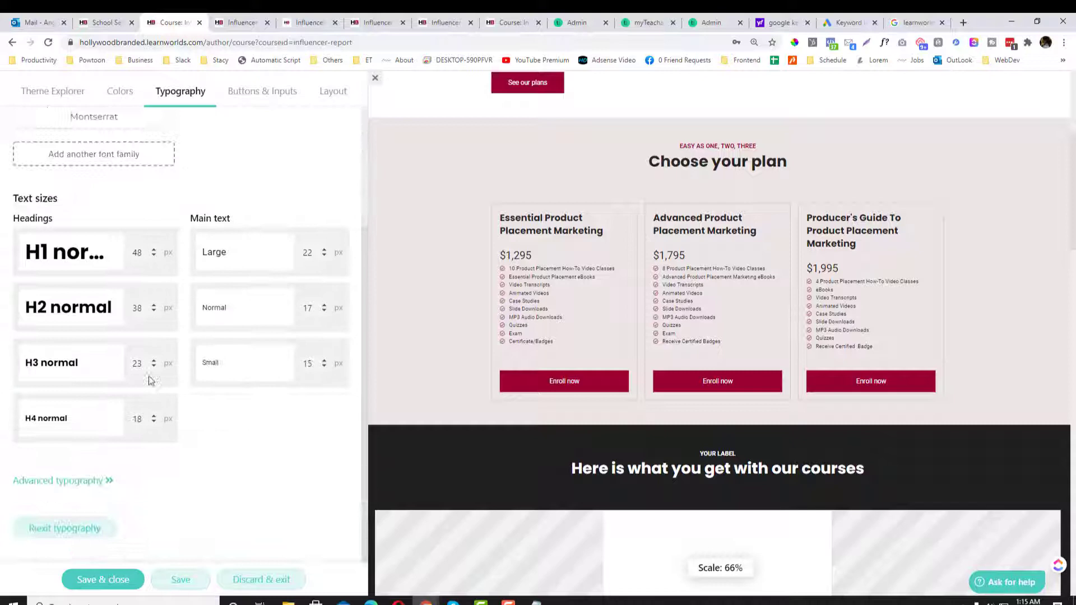
pyautogui.click(93, 490)
pyautogui.scroll(-6, 176, 312)
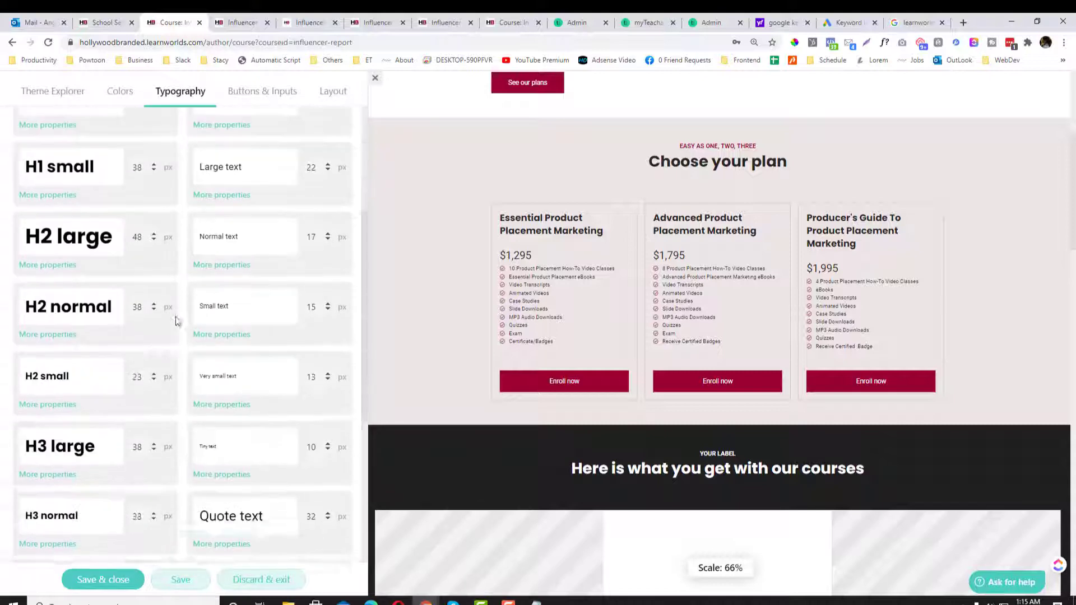
pyautogui.scroll(-3, 208, 361)
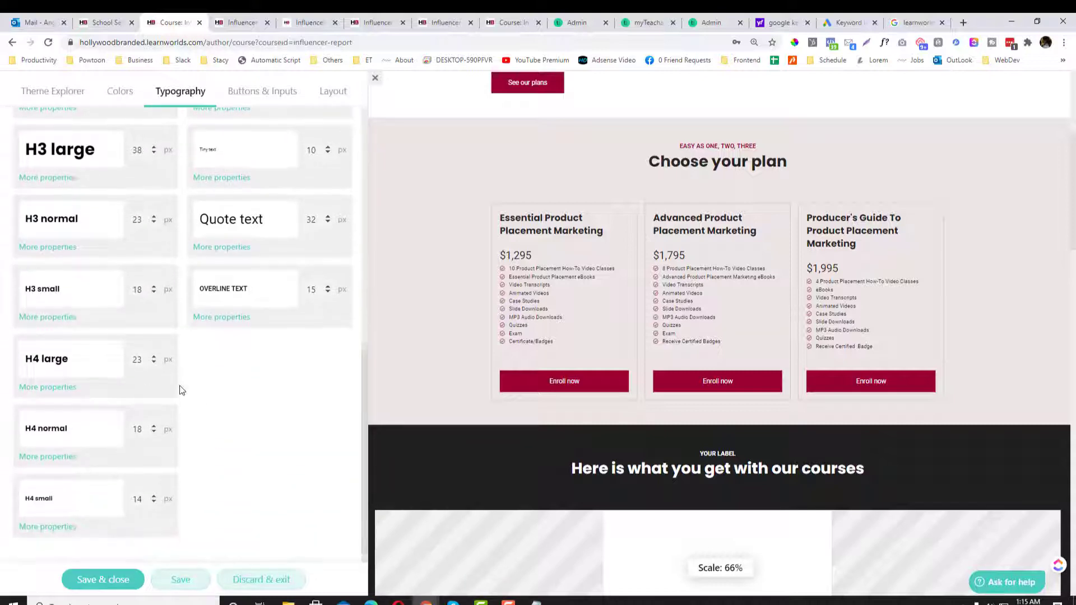
pyautogui.scroll(8, 216, 413)
pyautogui.scroll(1, 219, 413)
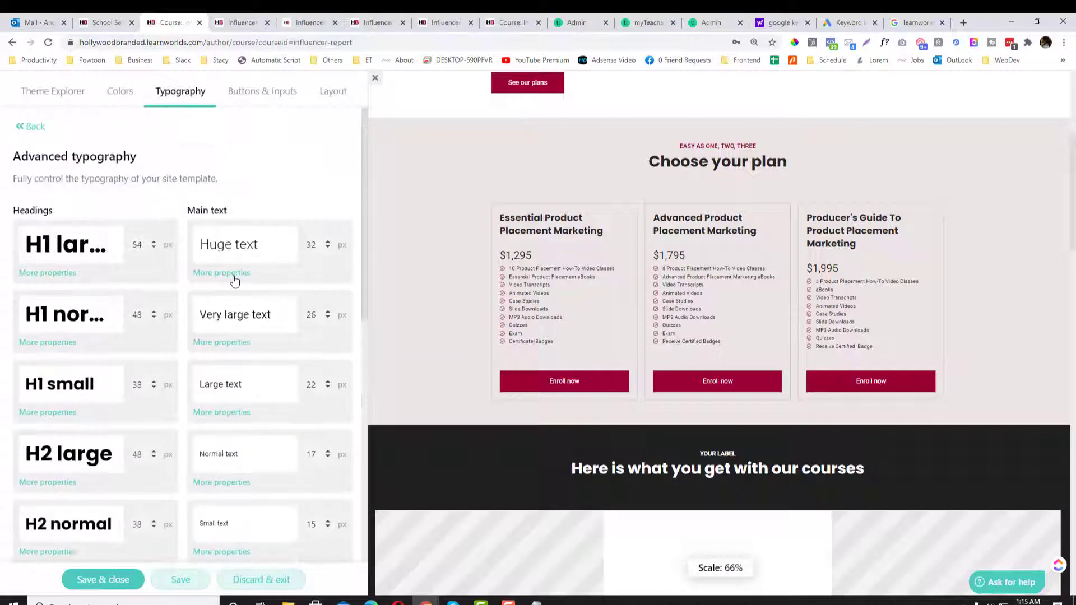
pyautogui.click(31, 126)
pyautogui.scroll(-3, 84, 448)
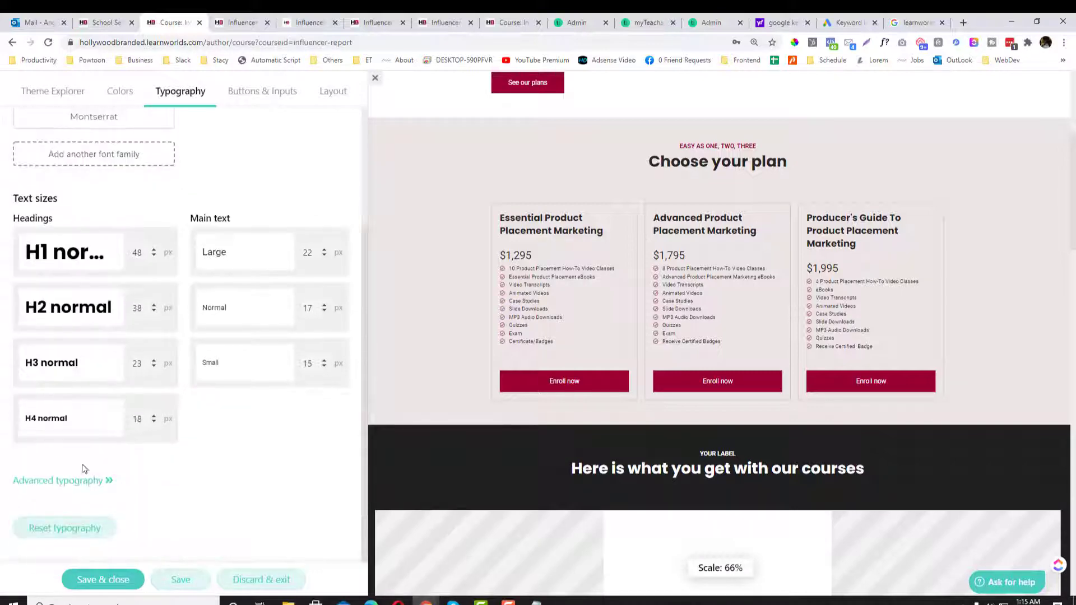
pyautogui.scroll(3, 264, 353)
pyautogui.scroll(-3, 254, 361)
# Look over the site's brand, background and text colors and the theme explorer's preset palettes, fonts and layouts.
pyautogui.click(120, 92)
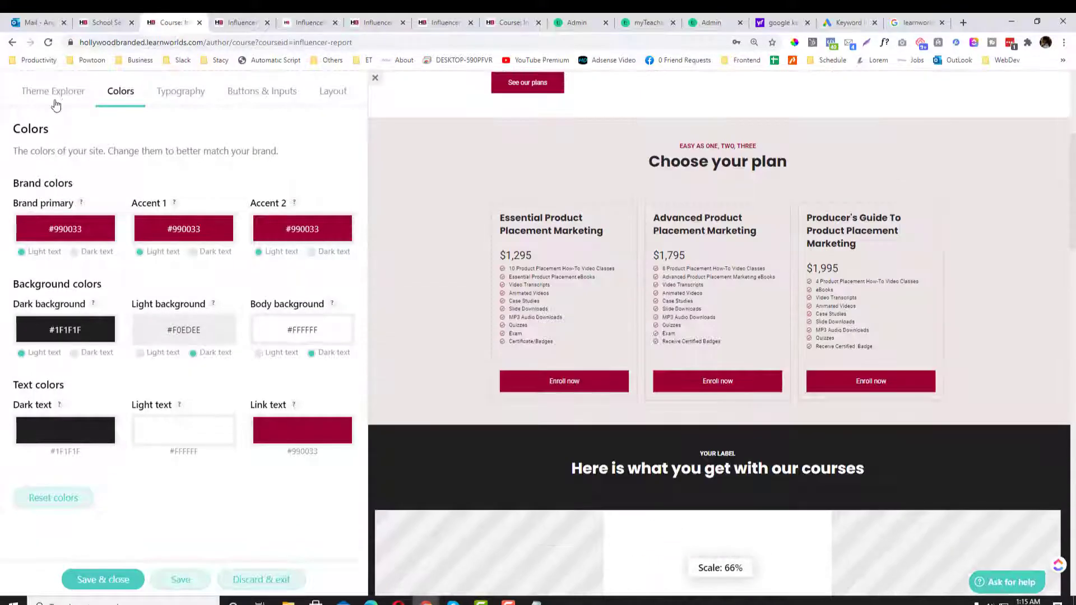
pyautogui.click(54, 100)
pyautogui.scroll(-5, 213, 266)
pyautogui.scroll(5, 213, 266)
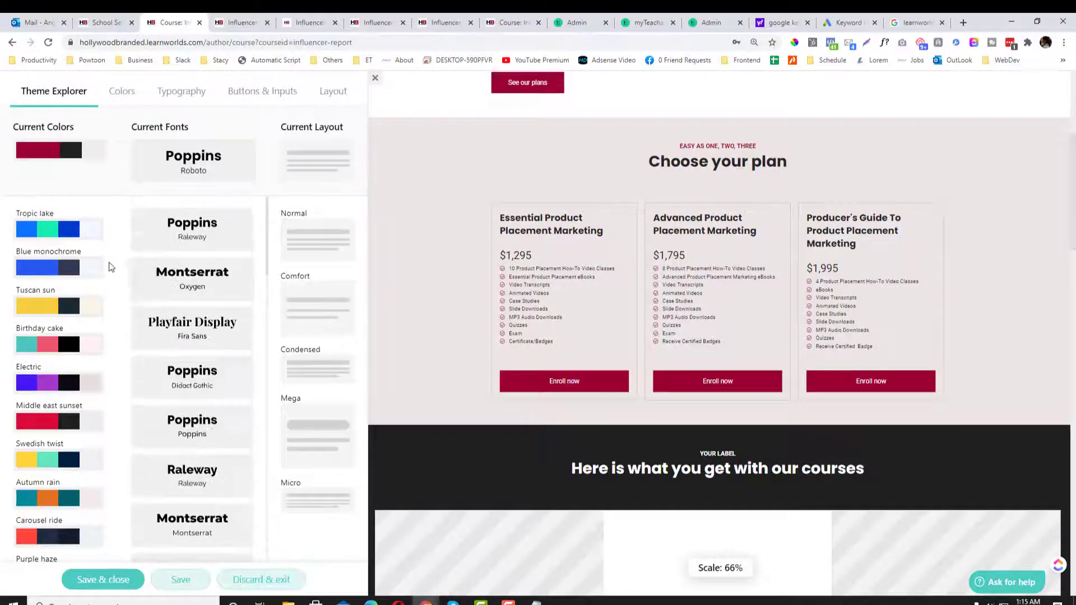
pyautogui.scroll(-3, 95, 279)
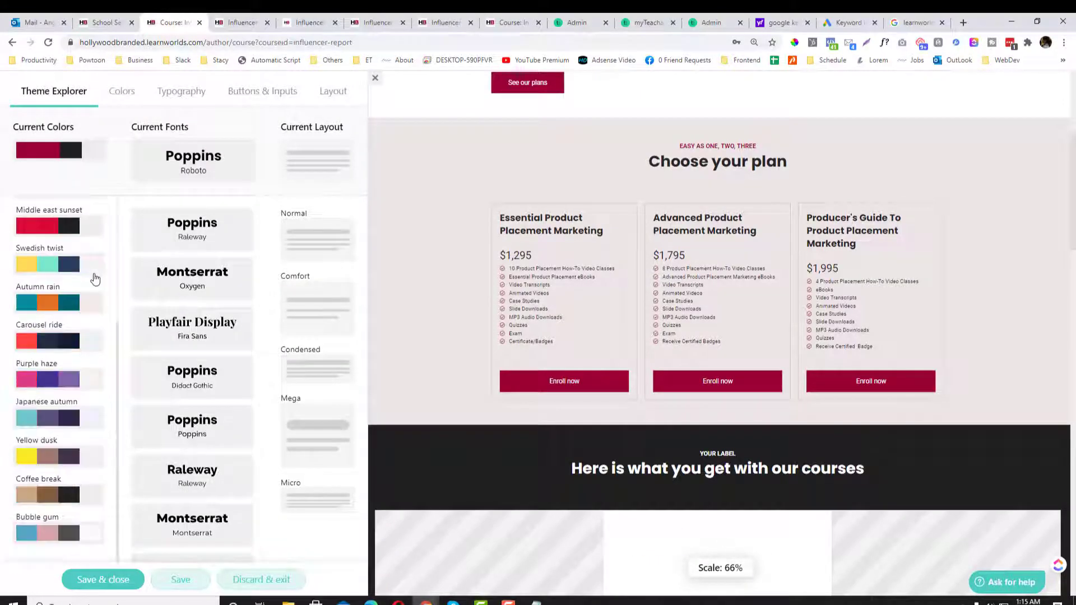
# Save the site design changes and close the design settings.
pyautogui.click(374, 77)
pyautogui.click(614, 364)
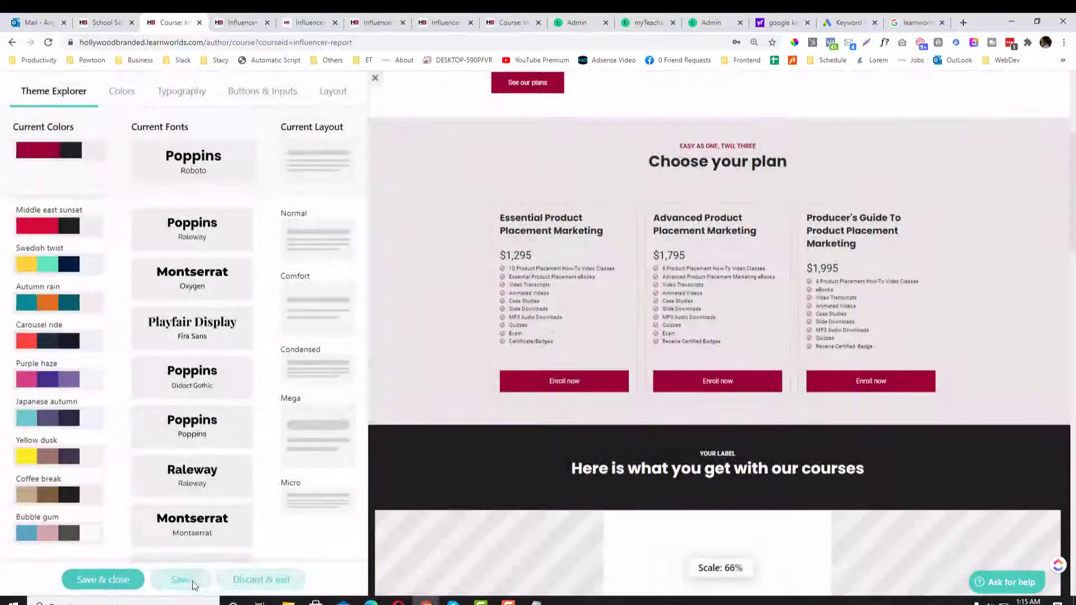
pyautogui.click(194, 586)
pyautogui.click(620, 364)
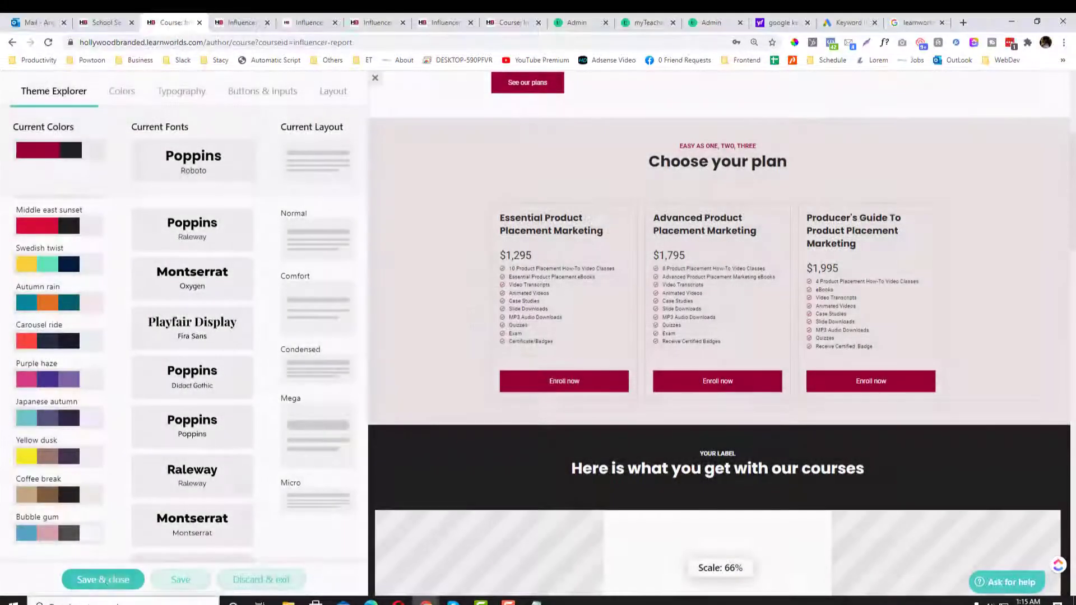
pyautogui.click(107, 578)
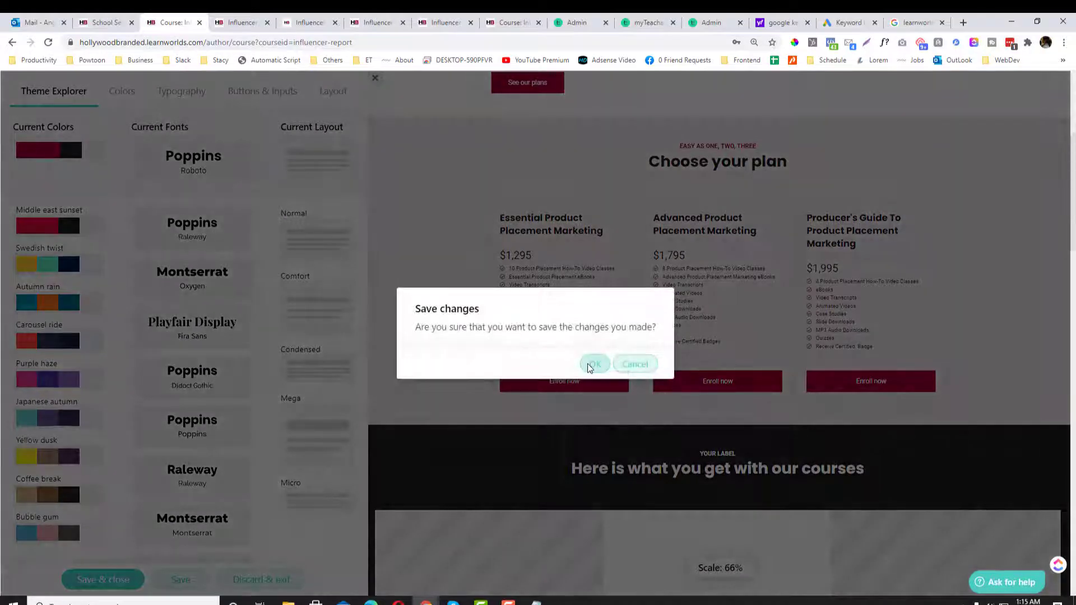
pyautogui.click(596, 364)
# Review the course page from the hero through the plans and course contents to the founder section.
pyautogui.scroll(5, 680, 377)
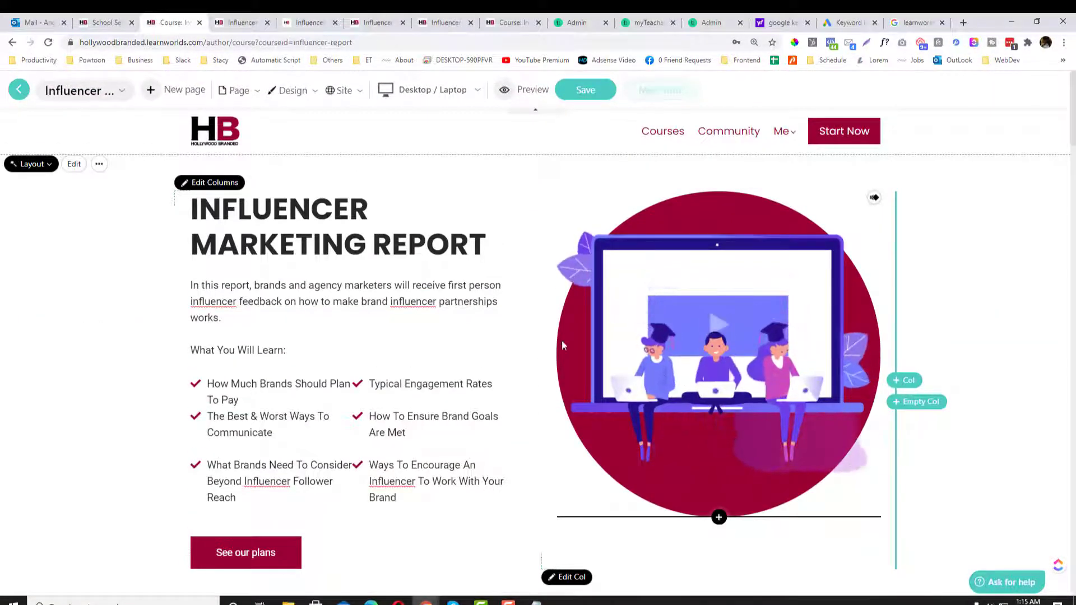
pyautogui.scroll(-5, 447, 298)
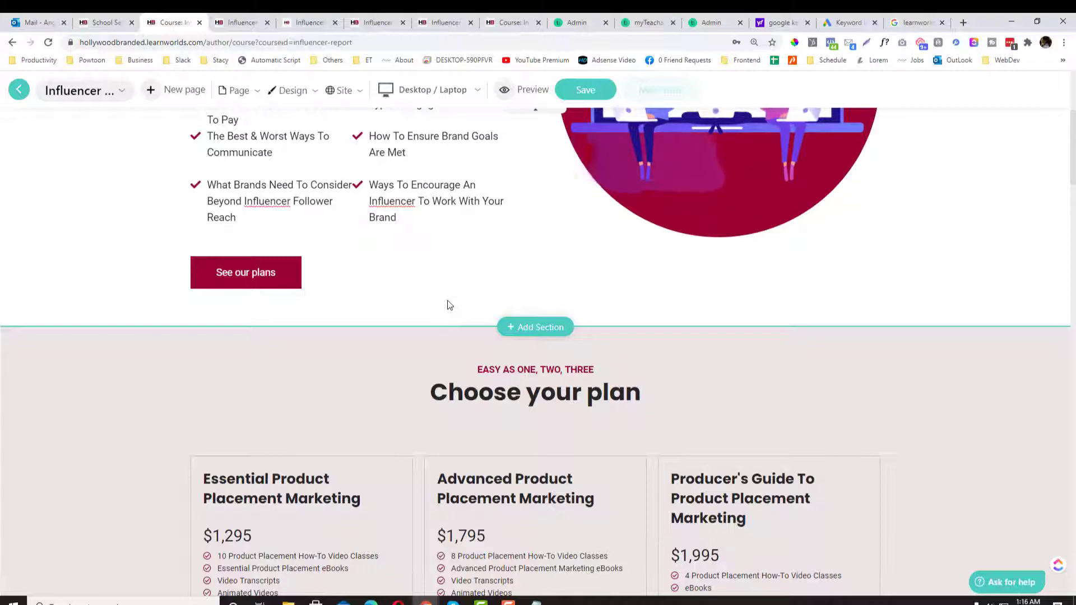
pyautogui.scroll(-20, 530, 442)
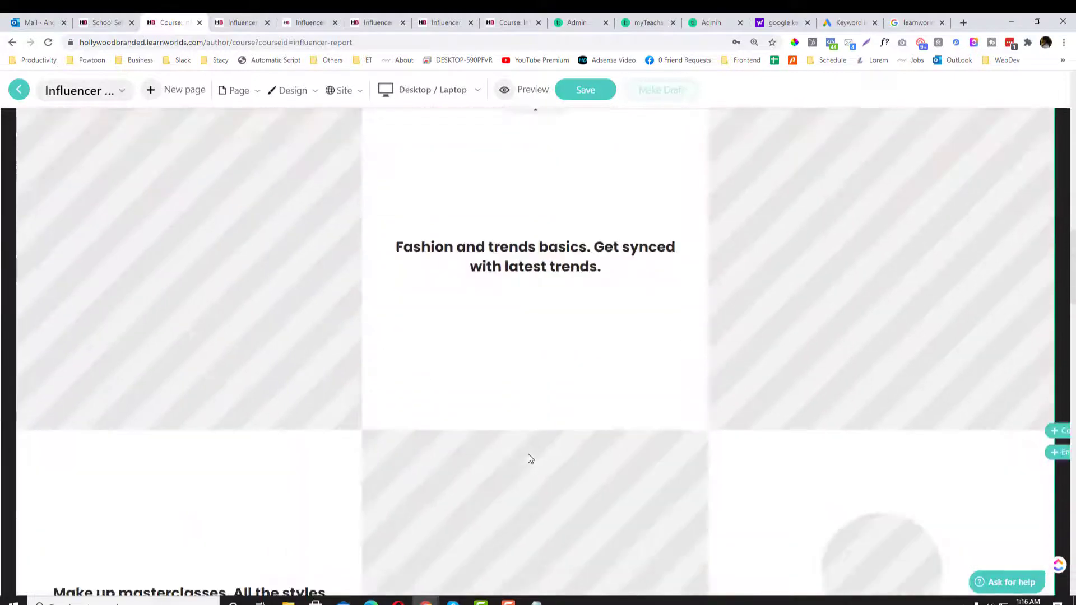
pyautogui.scroll(-15, 530, 458)
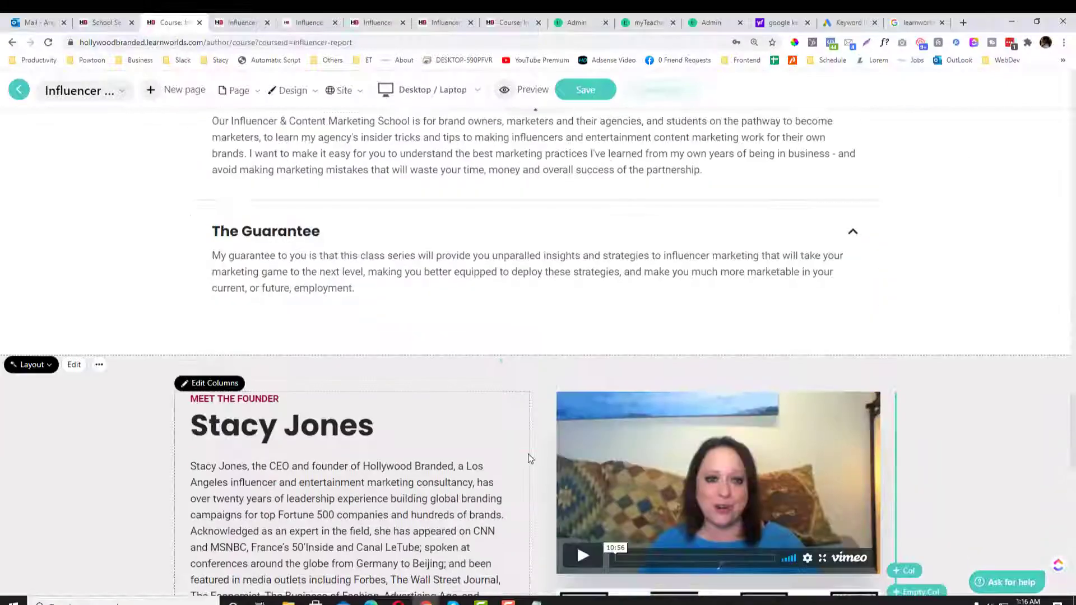
pyautogui.scroll(15, 530, 458)
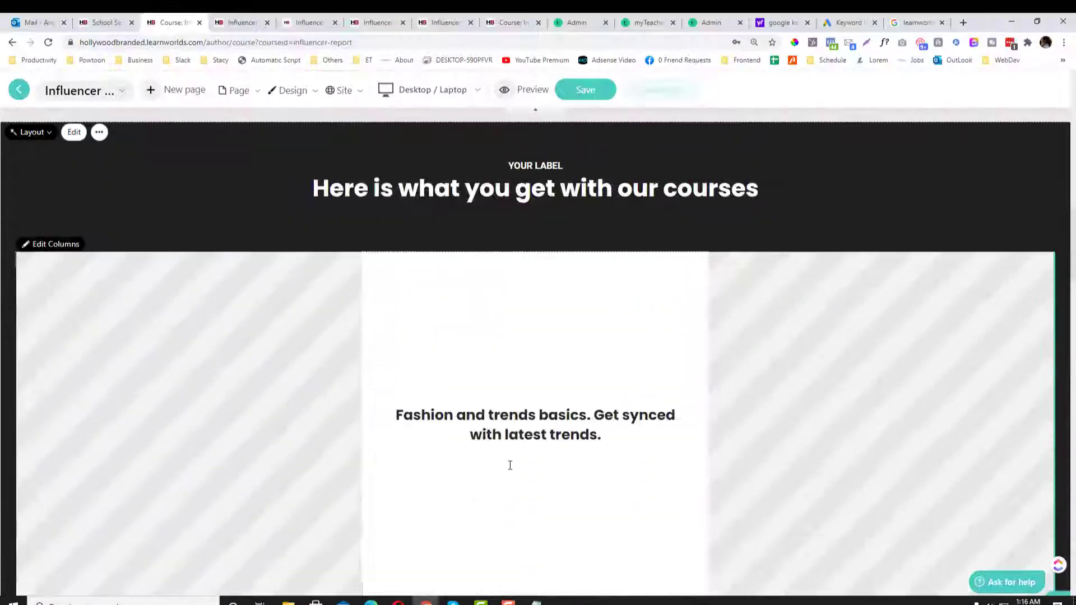